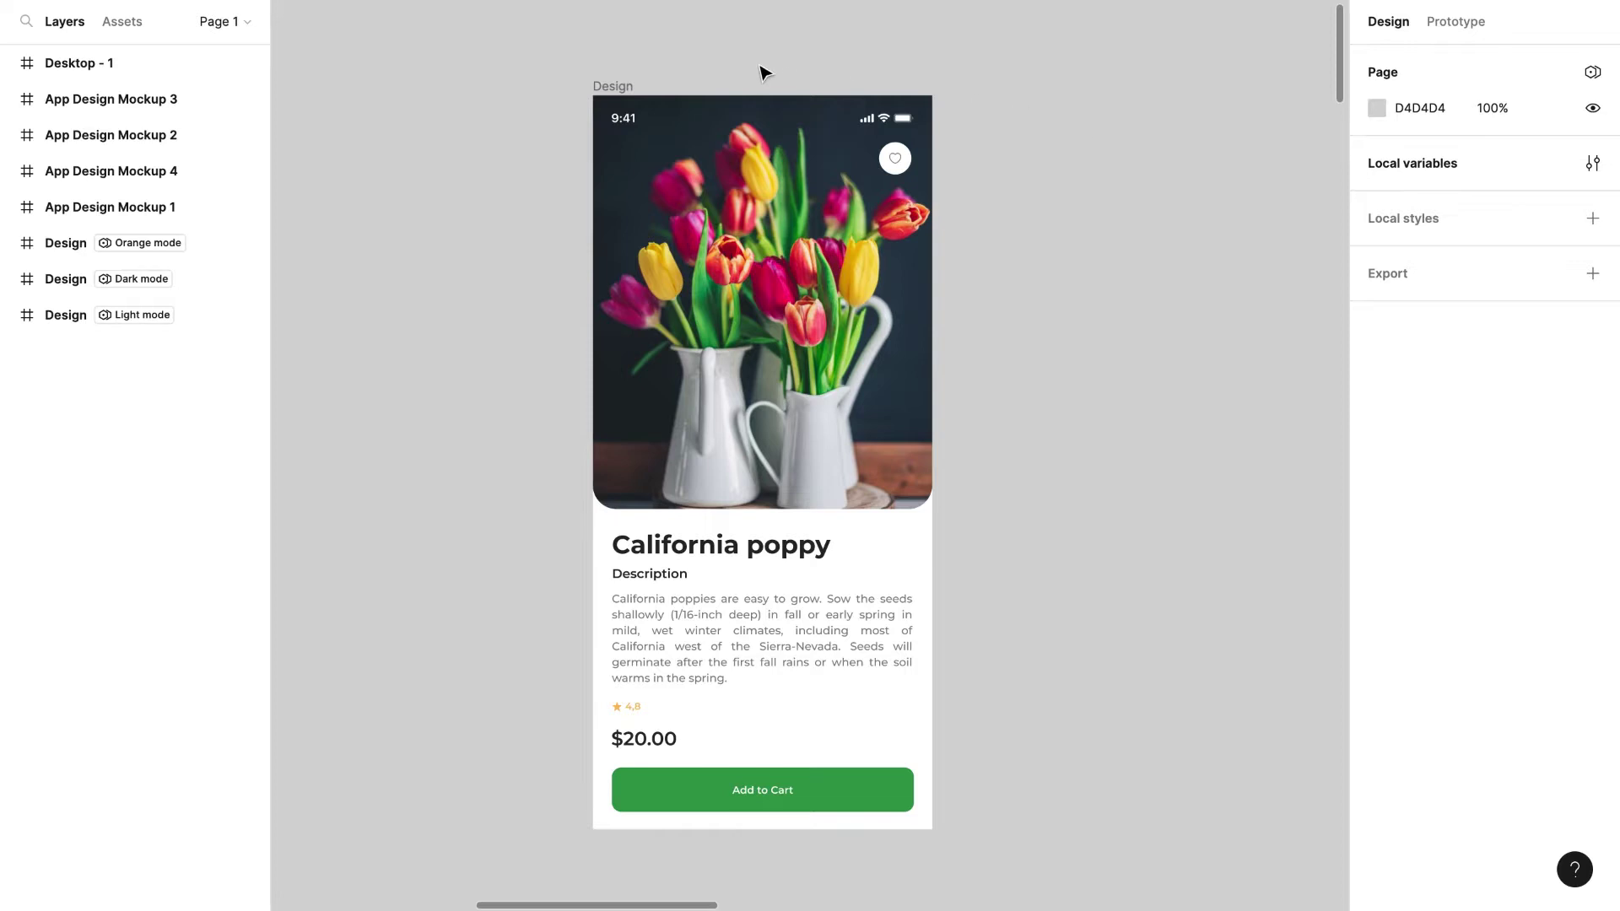
# Step: Switch the Design frame's Collection 1 to Dark mode and Orange mode, and return it to Light mode
pyautogui.click(637, 89)
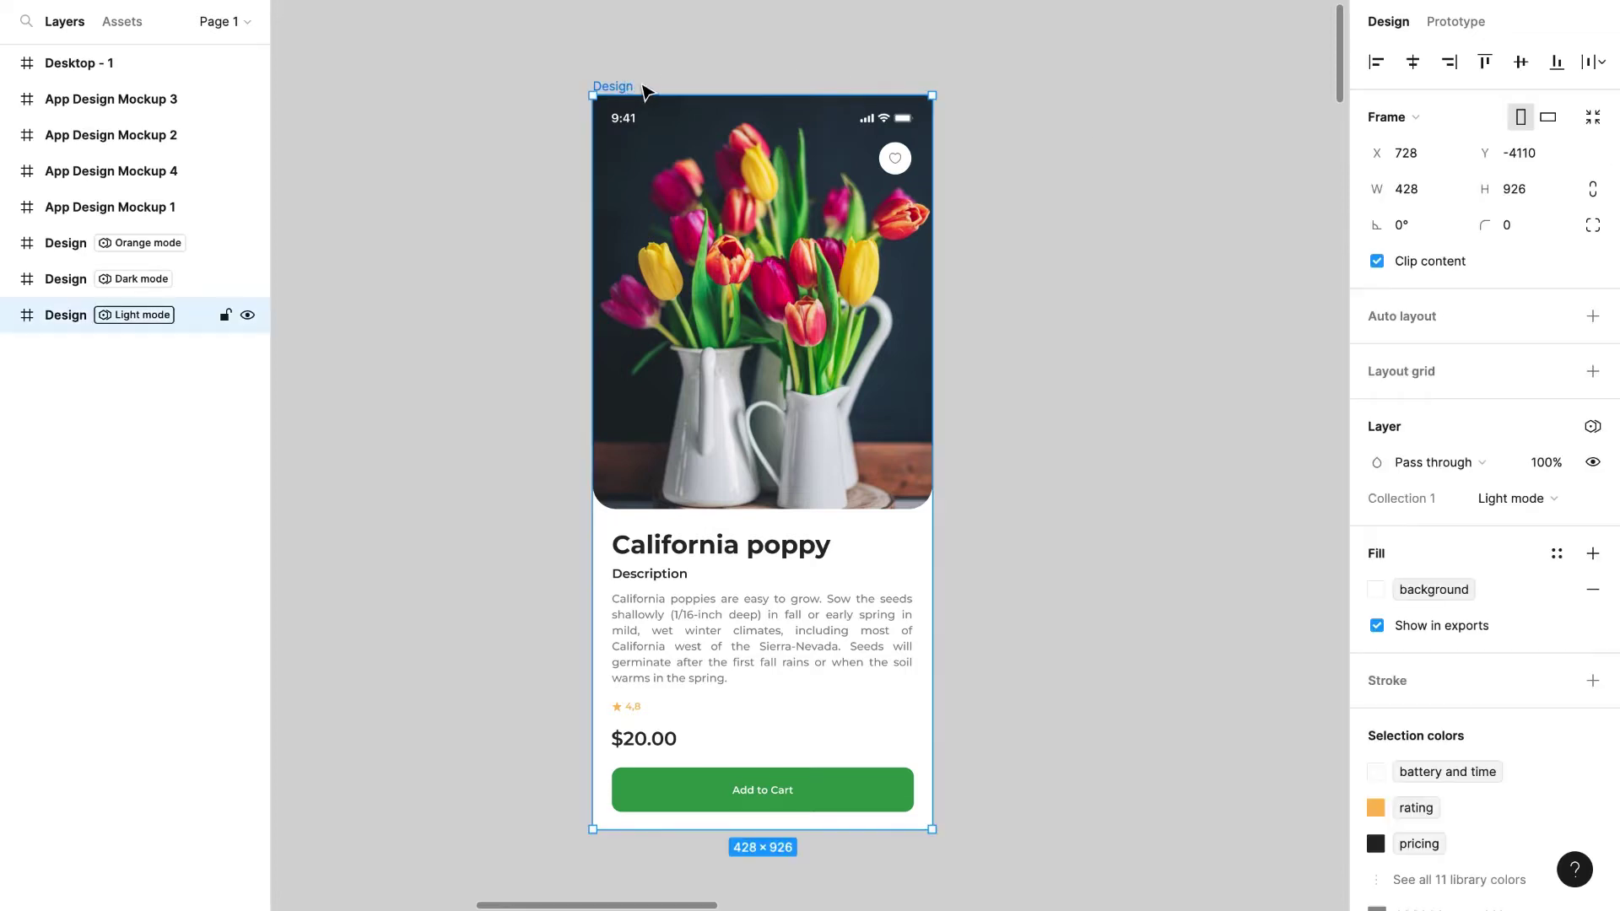
pyautogui.click(1553, 500)
pyautogui.click(1551, 524)
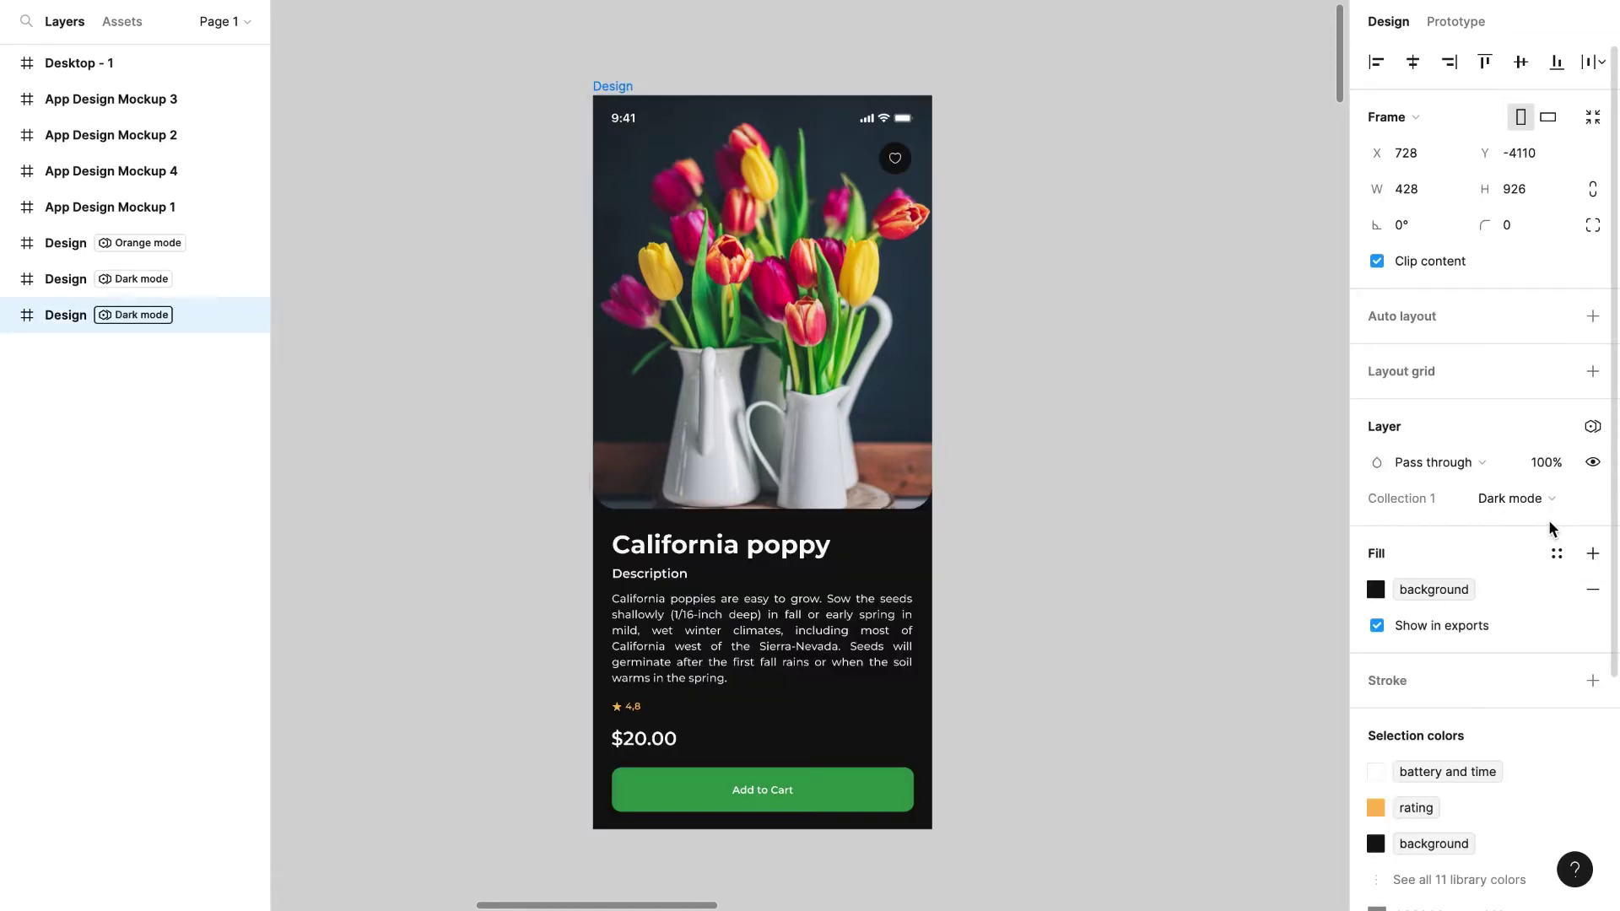
pyautogui.click(1549, 508)
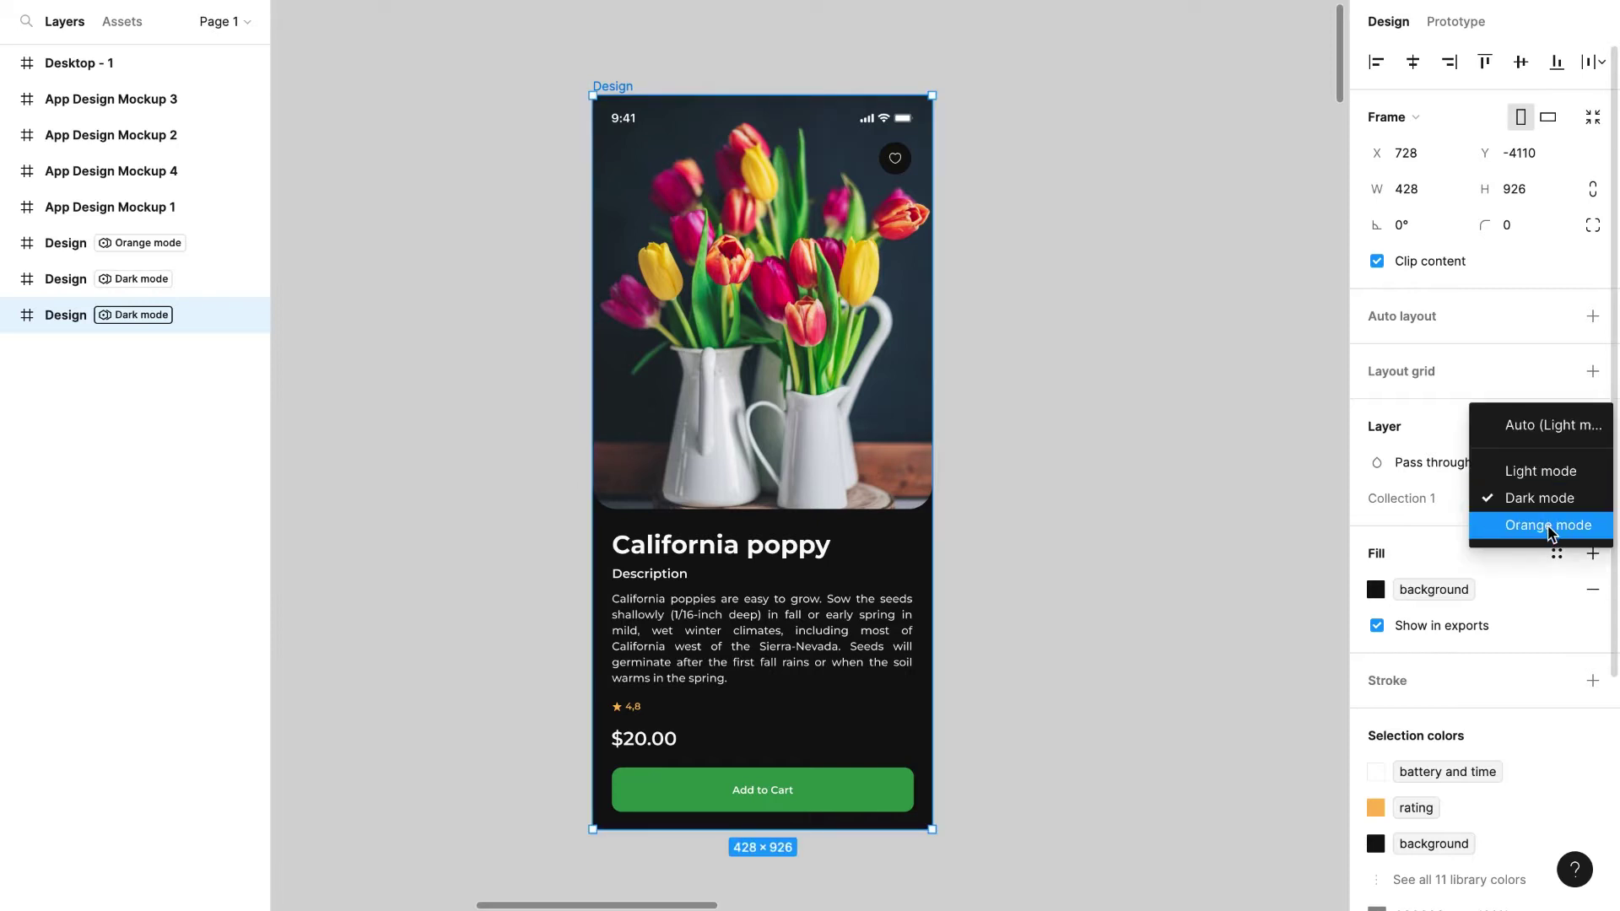
pyautogui.click(1550, 527)
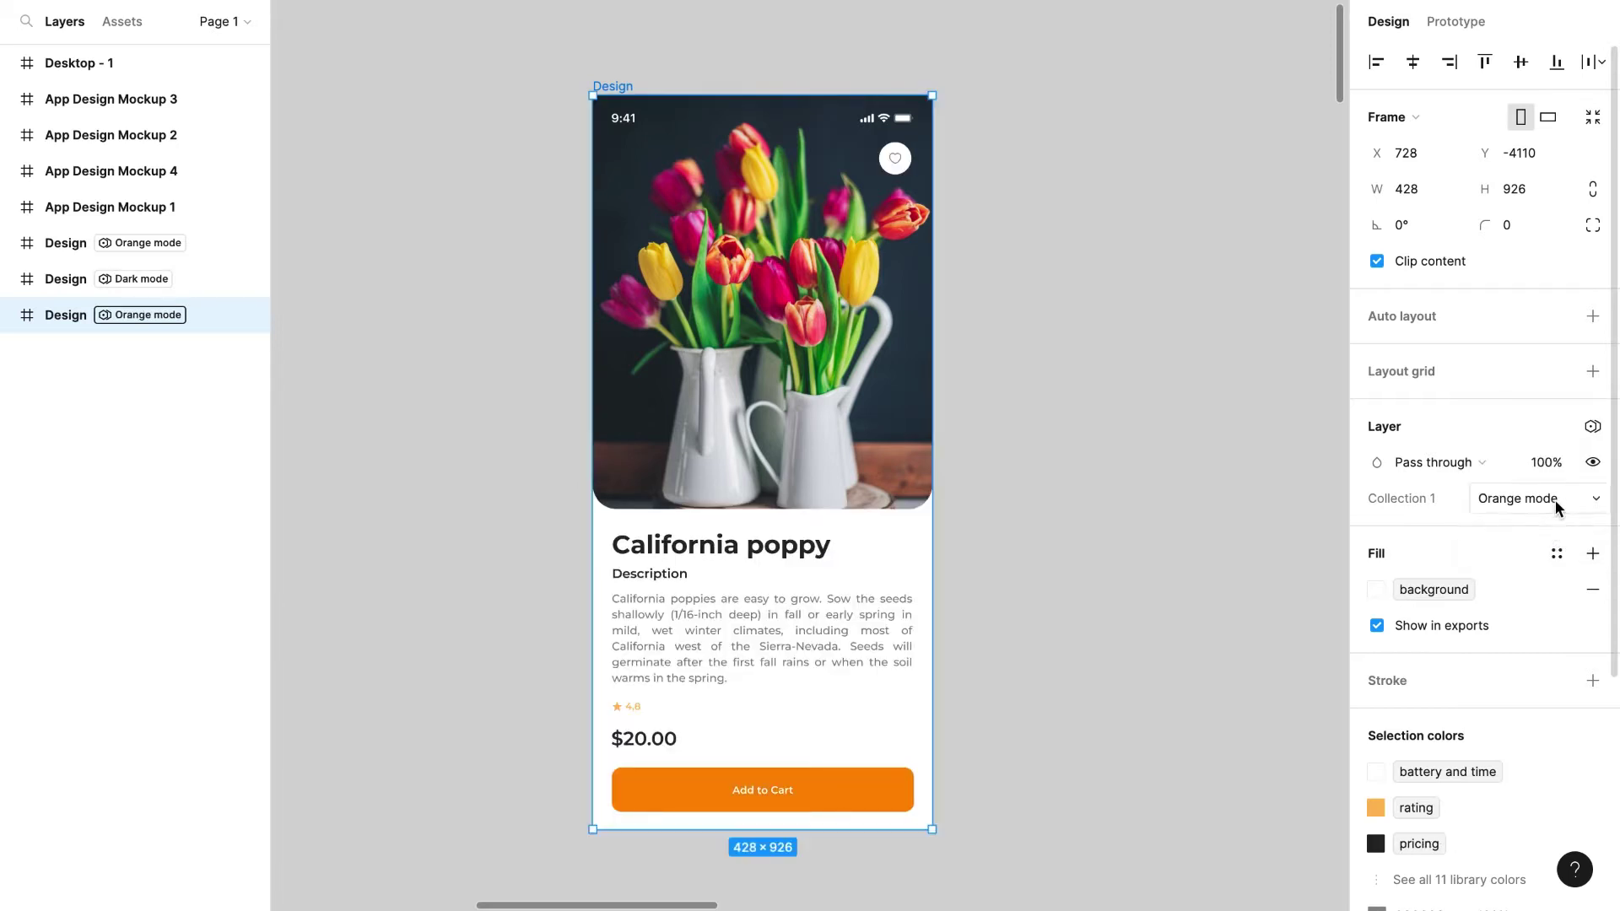
pyautogui.click(1555, 499)
pyautogui.click(1557, 449)
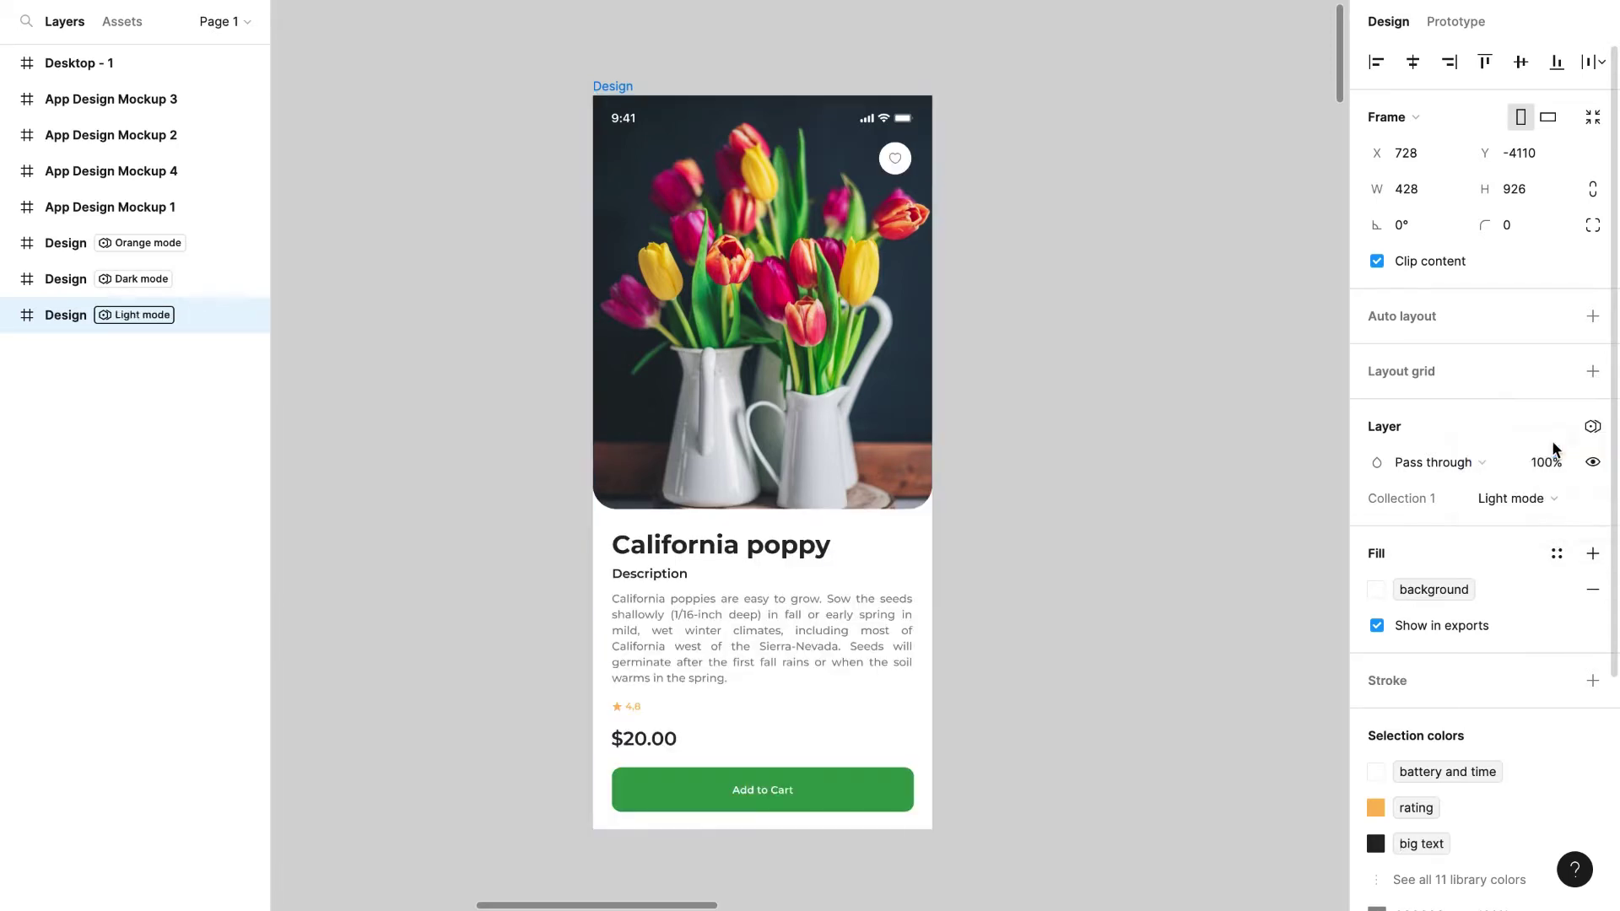
# Step: Preview the Design frame once more with Collection 1 set to Dark mode and Orange mode
pyautogui.click(1552, 488)
pyautogui.click(1546, 524)
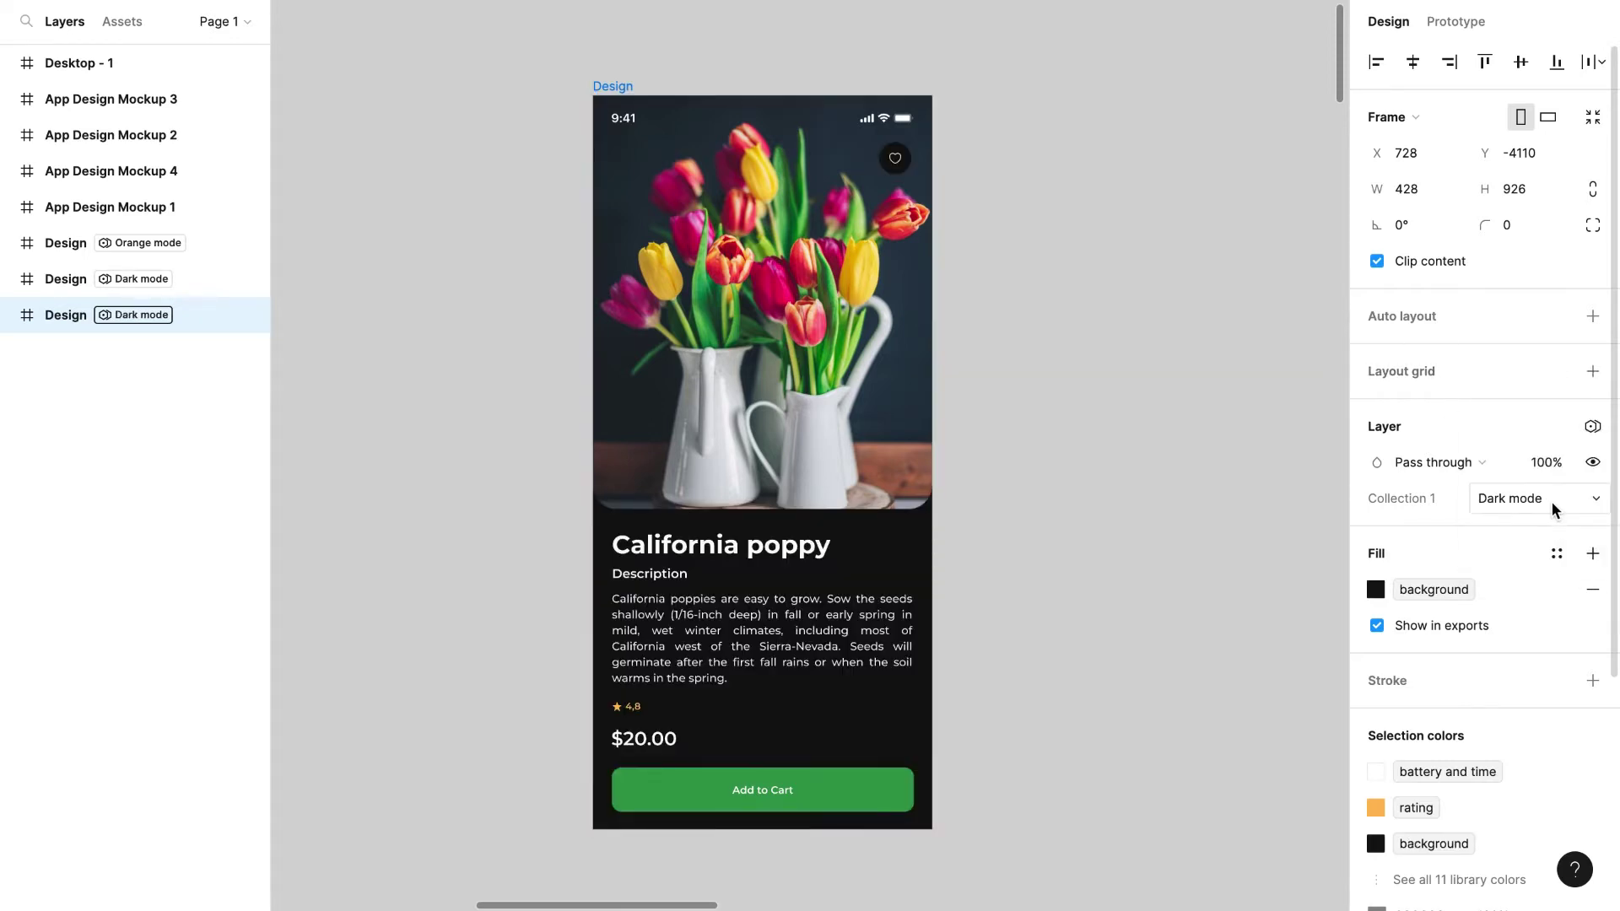
pyautogui.click(1551, 502)
pyautogui.click(1553, 527)
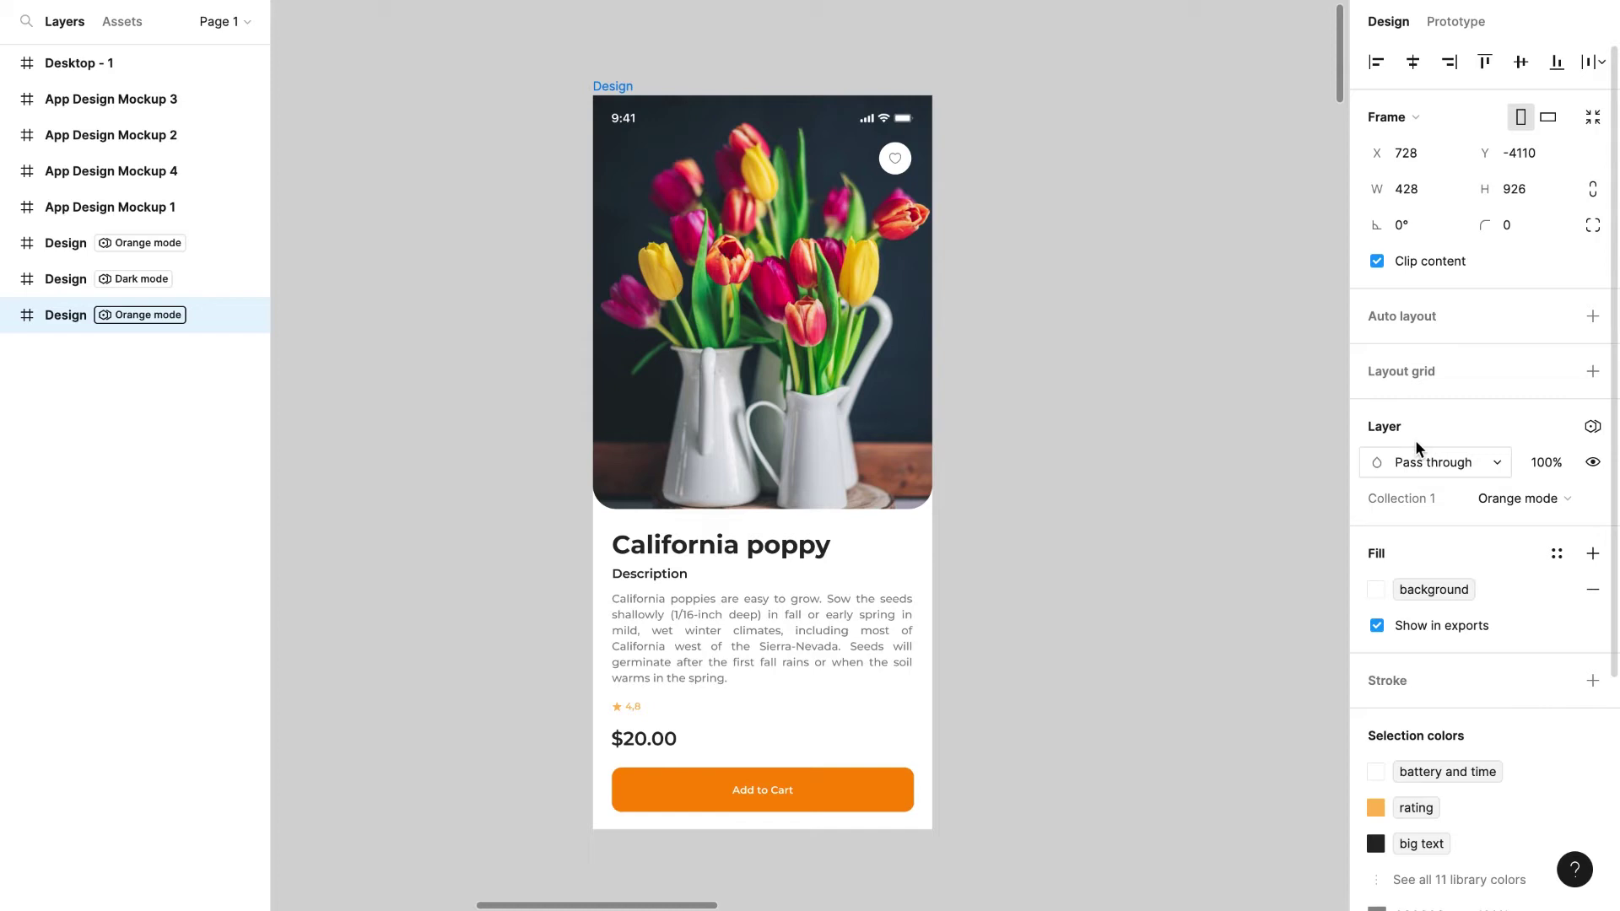
pyautogui.click(1162, 321)
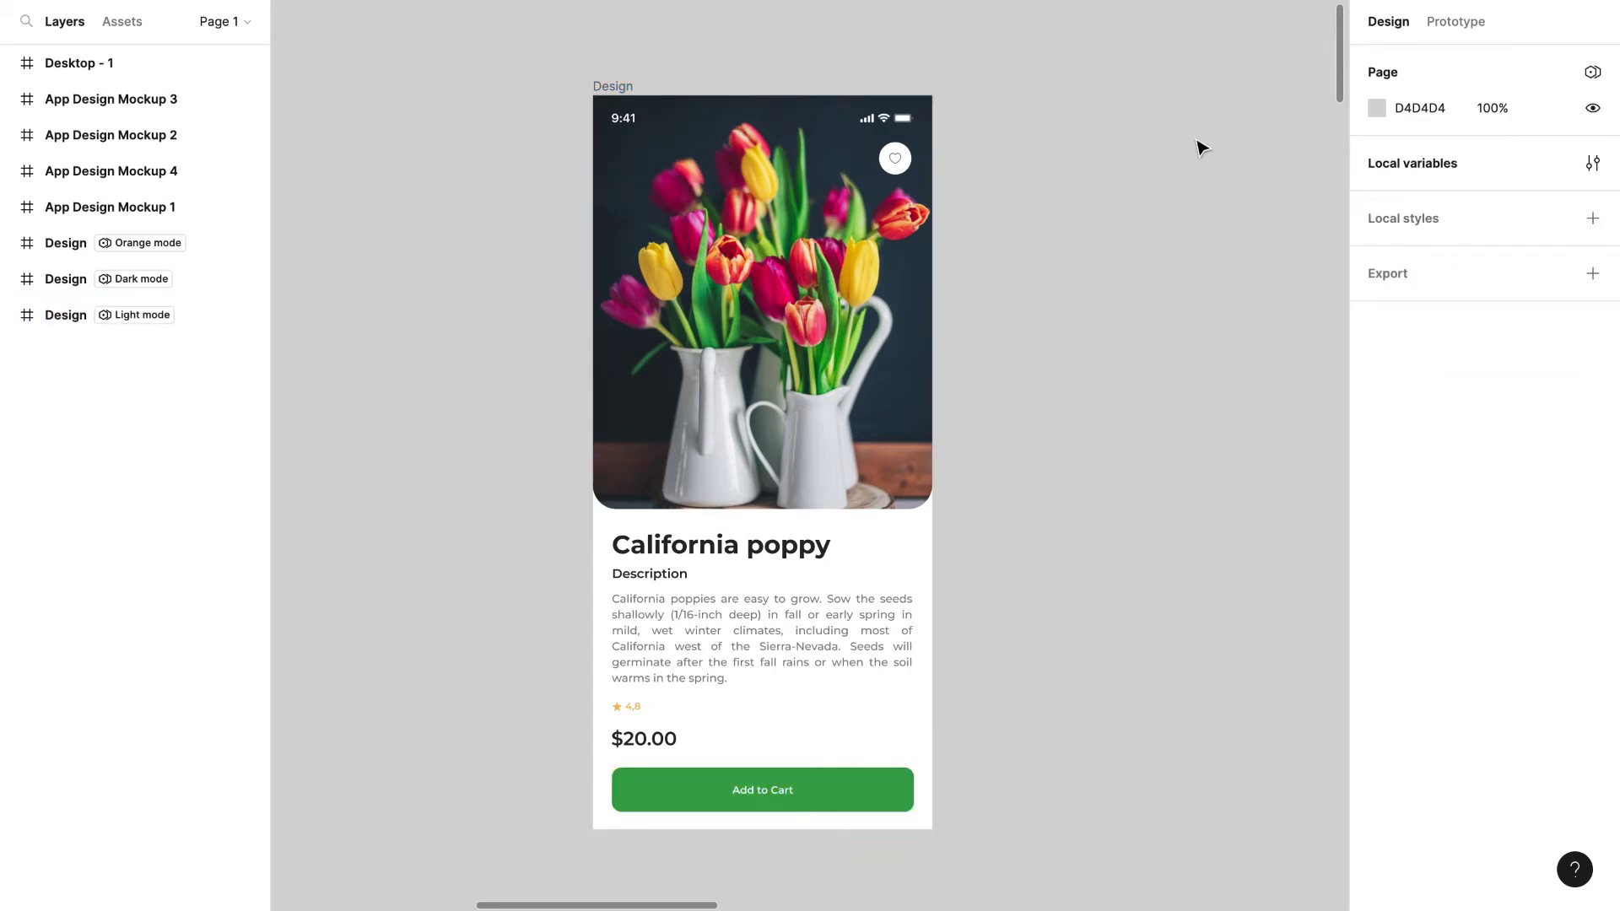
pyautogui.click(628, 87)
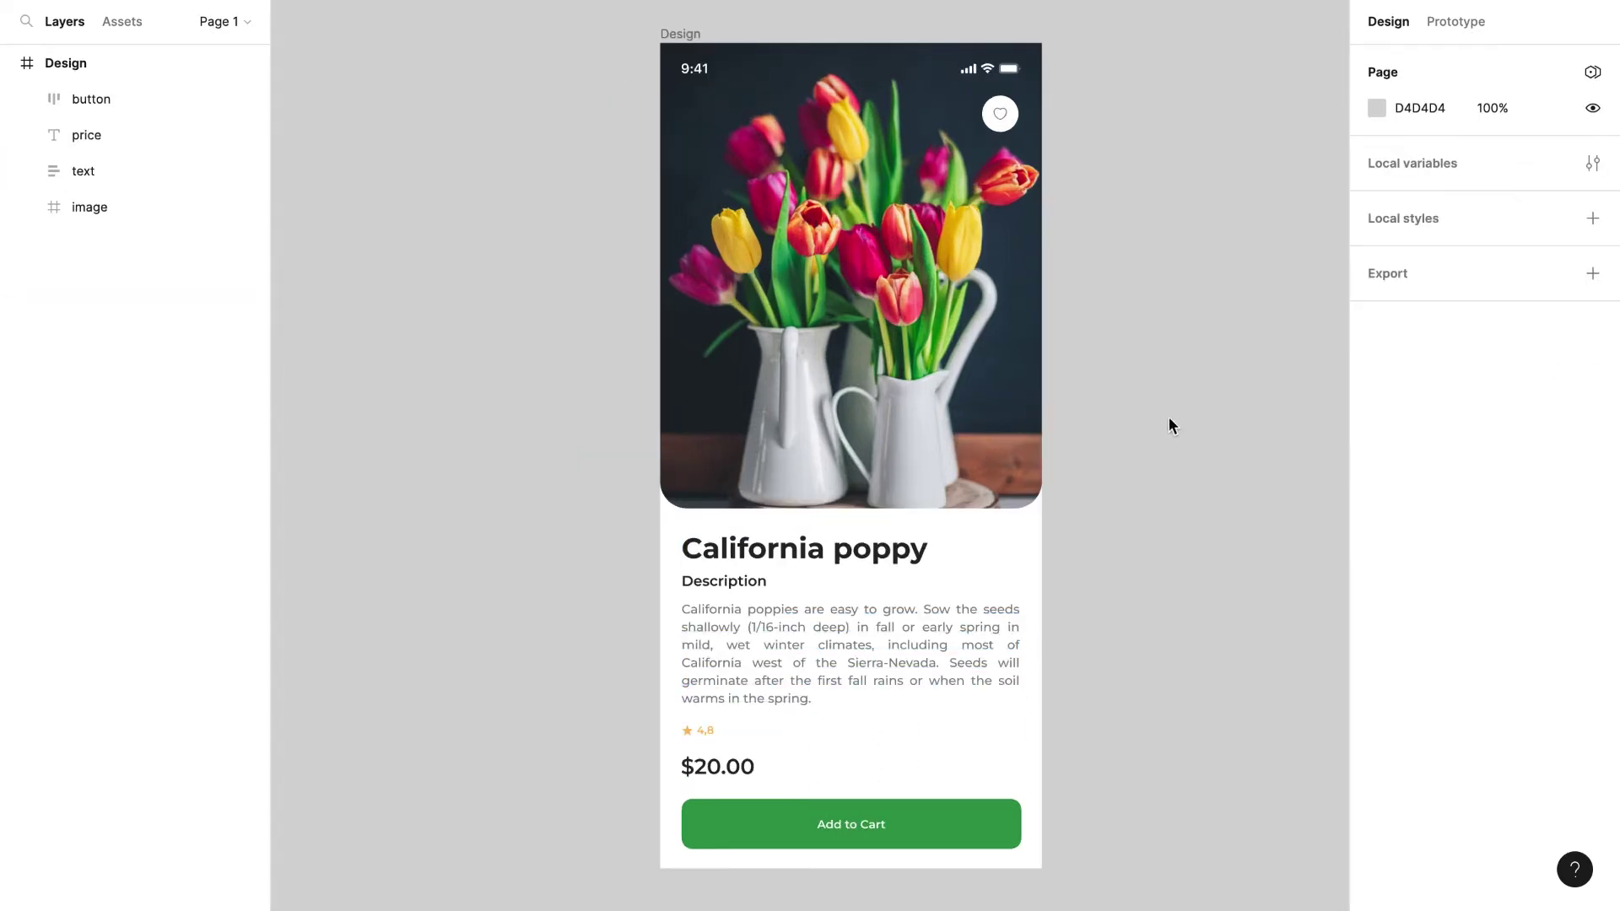
# Step: Examine the full list of selection colors used in the Design frame
pyautogui.click(680, 35)
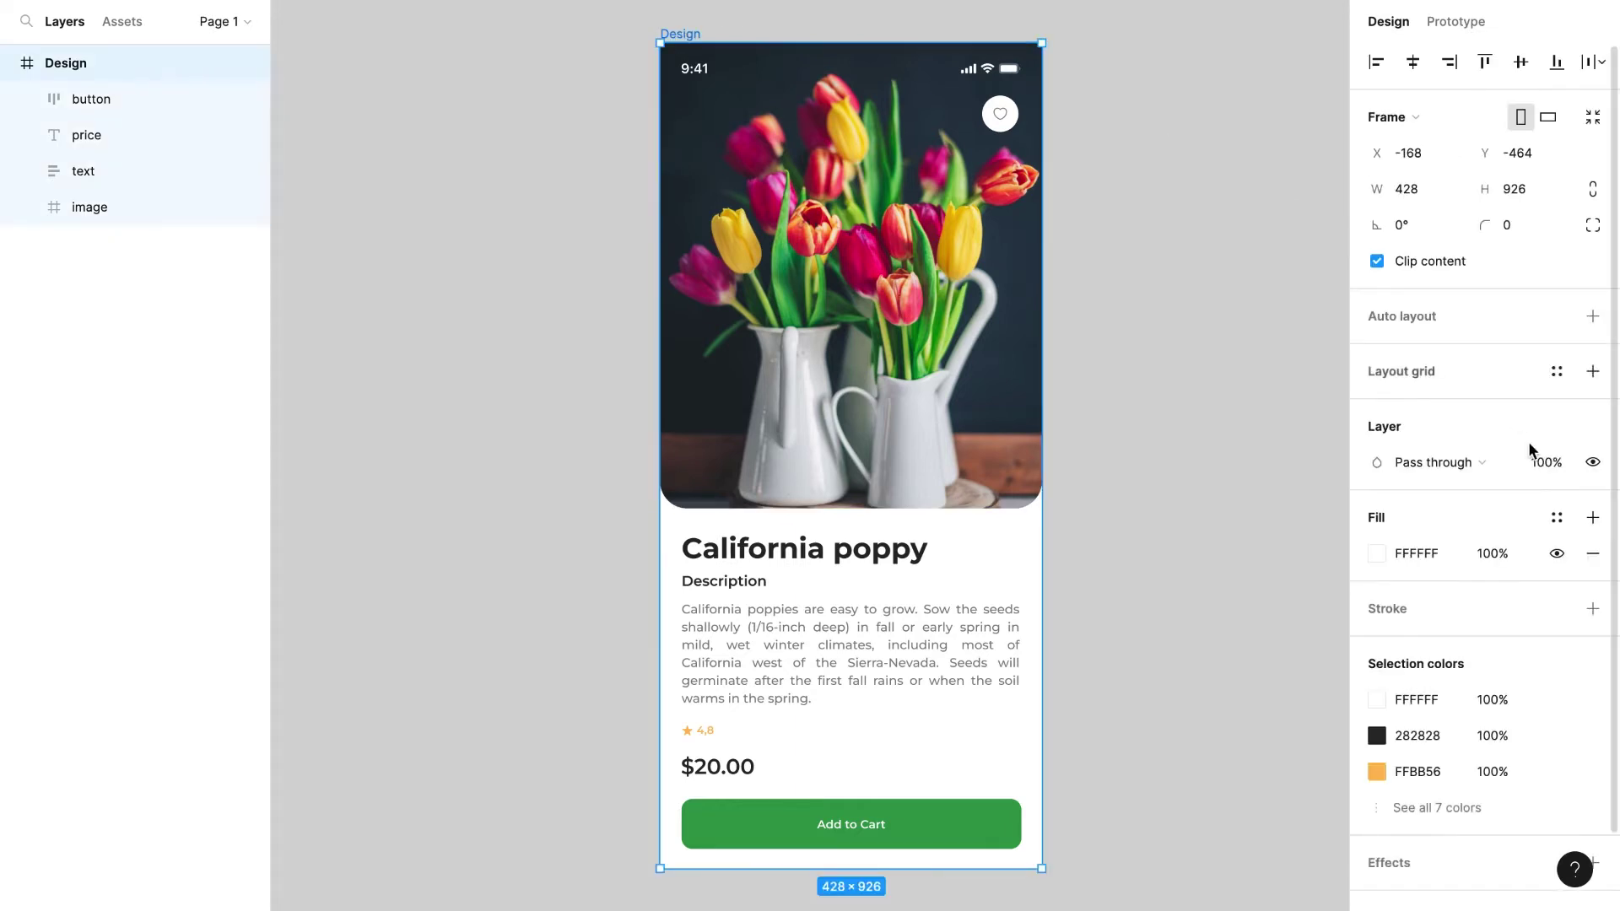
pyautogui.scroll(-2, 1522, 685)
pyautogui.click(1376, 723)
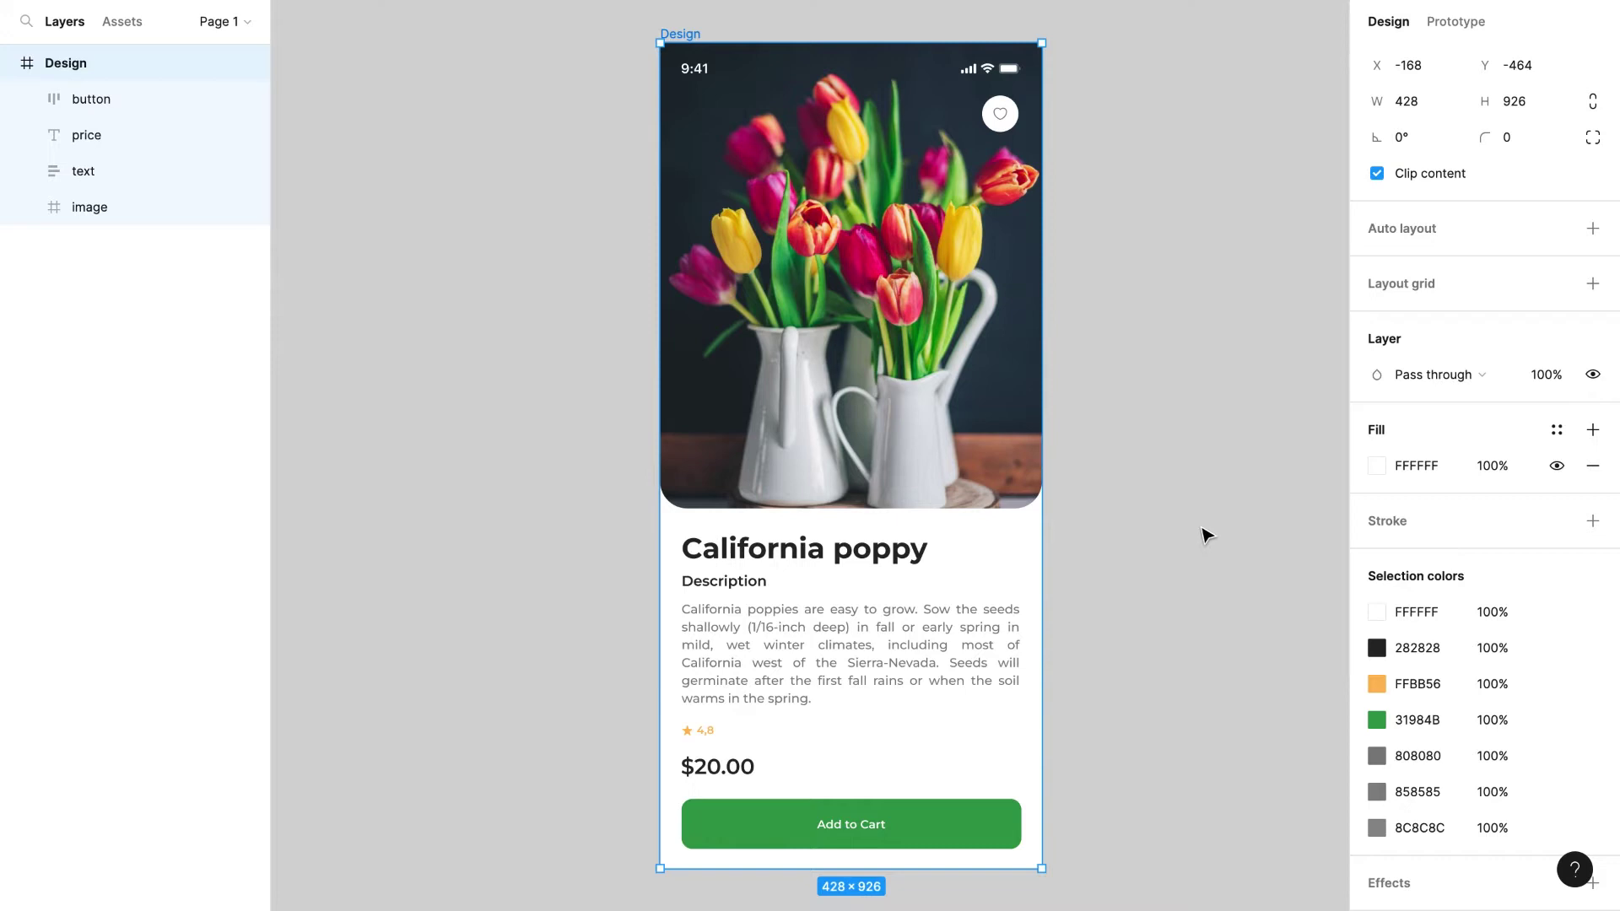
pyautogui.click(1177, 323)
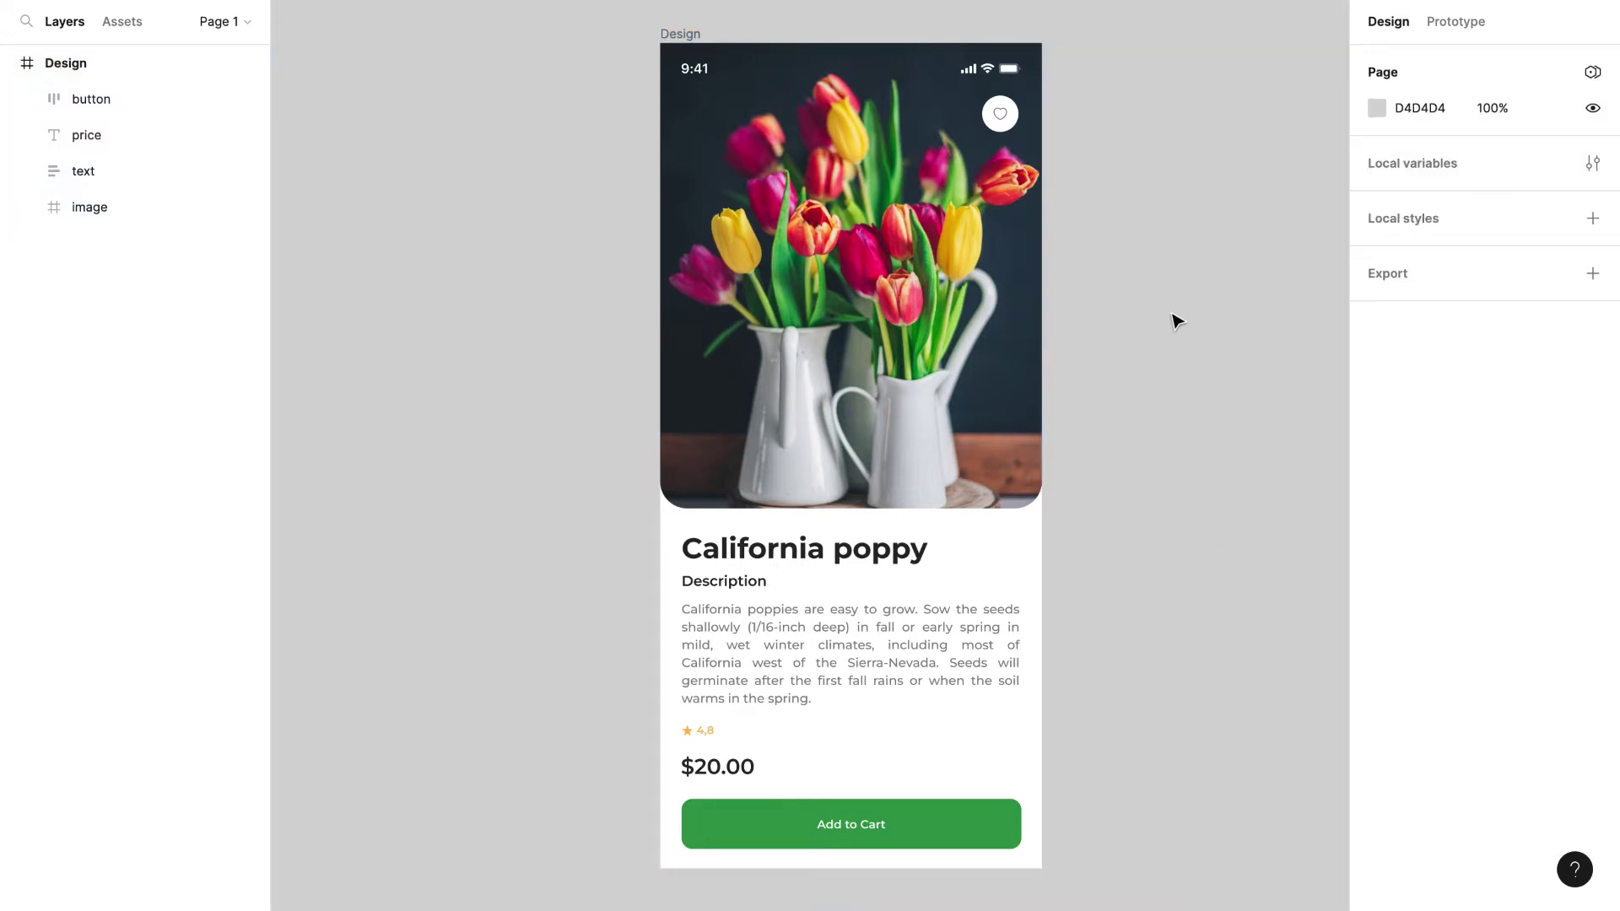
# Step: Create a color variable named "background" in the local variables and move the variables window off the mockup
pyautogui.click(1590, 165)
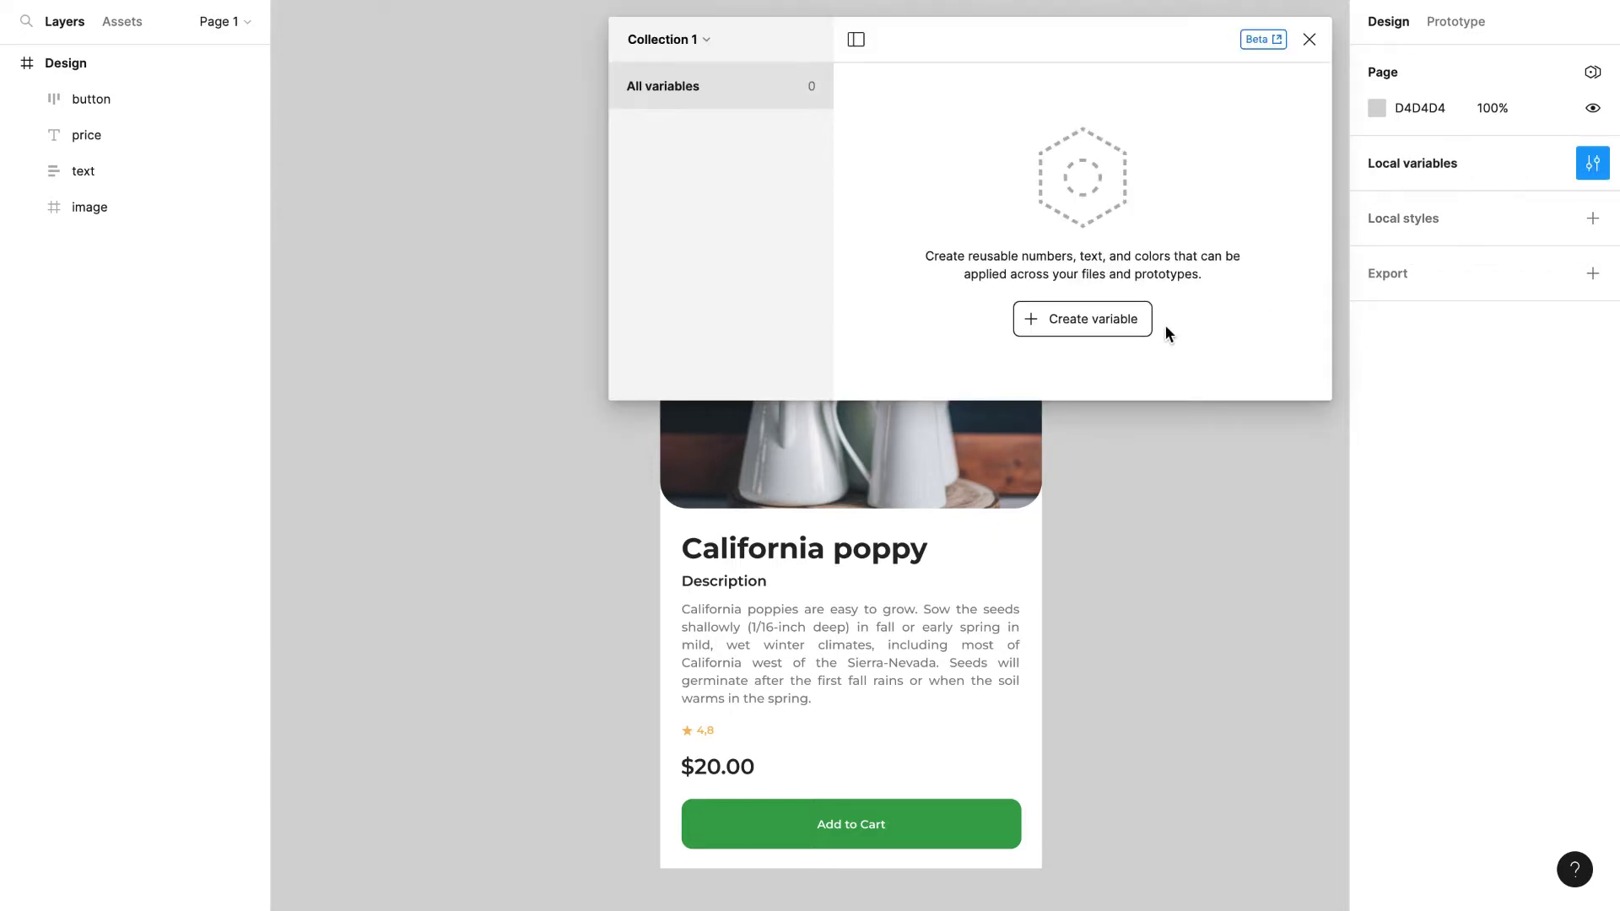
pyautogui.click(1115, 325)
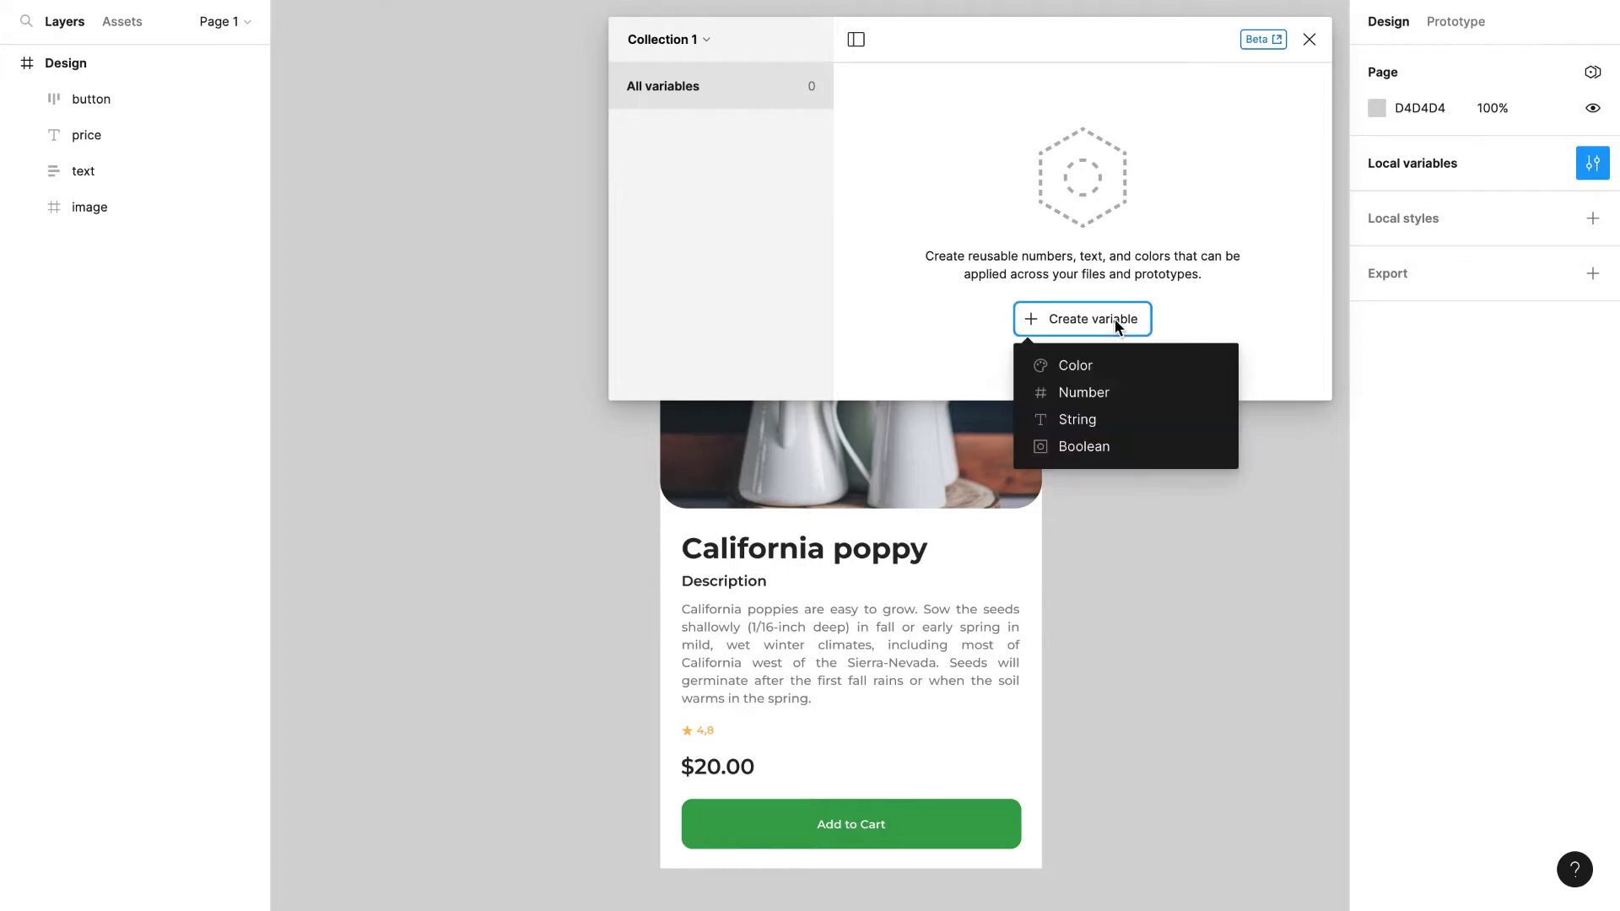
pyautogui.click(1076, 365)
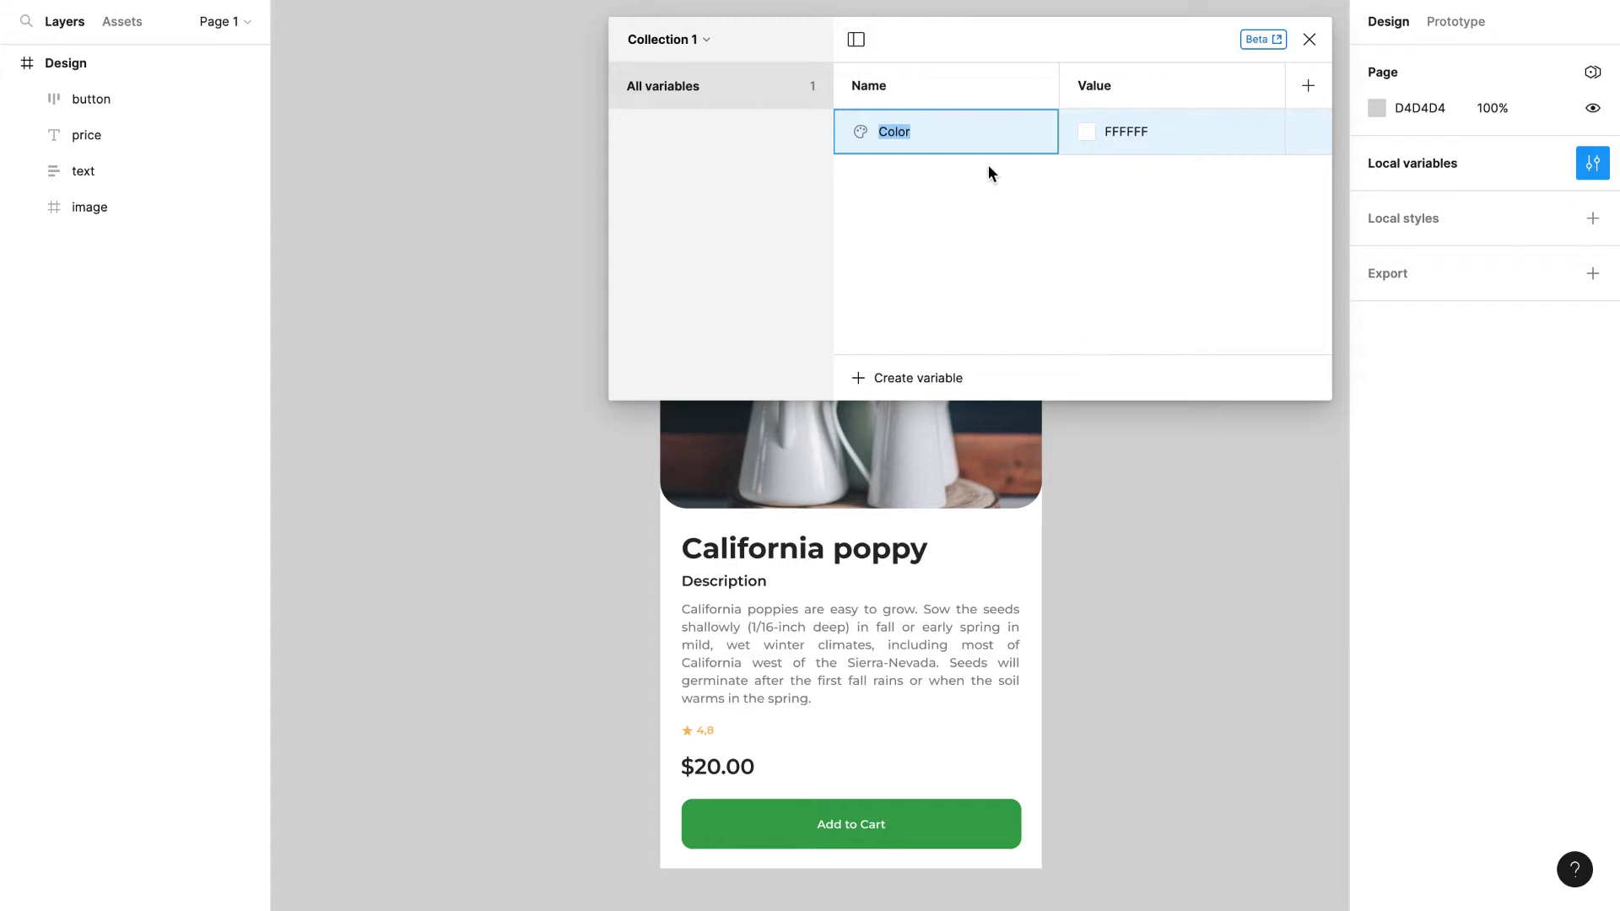
pyautogui.moveTo(876, 37); pyautogui.dragTo(1233, 76)
pyautogui.moveTo(1342, 77); pyautogui.dragTo(1306, 43)
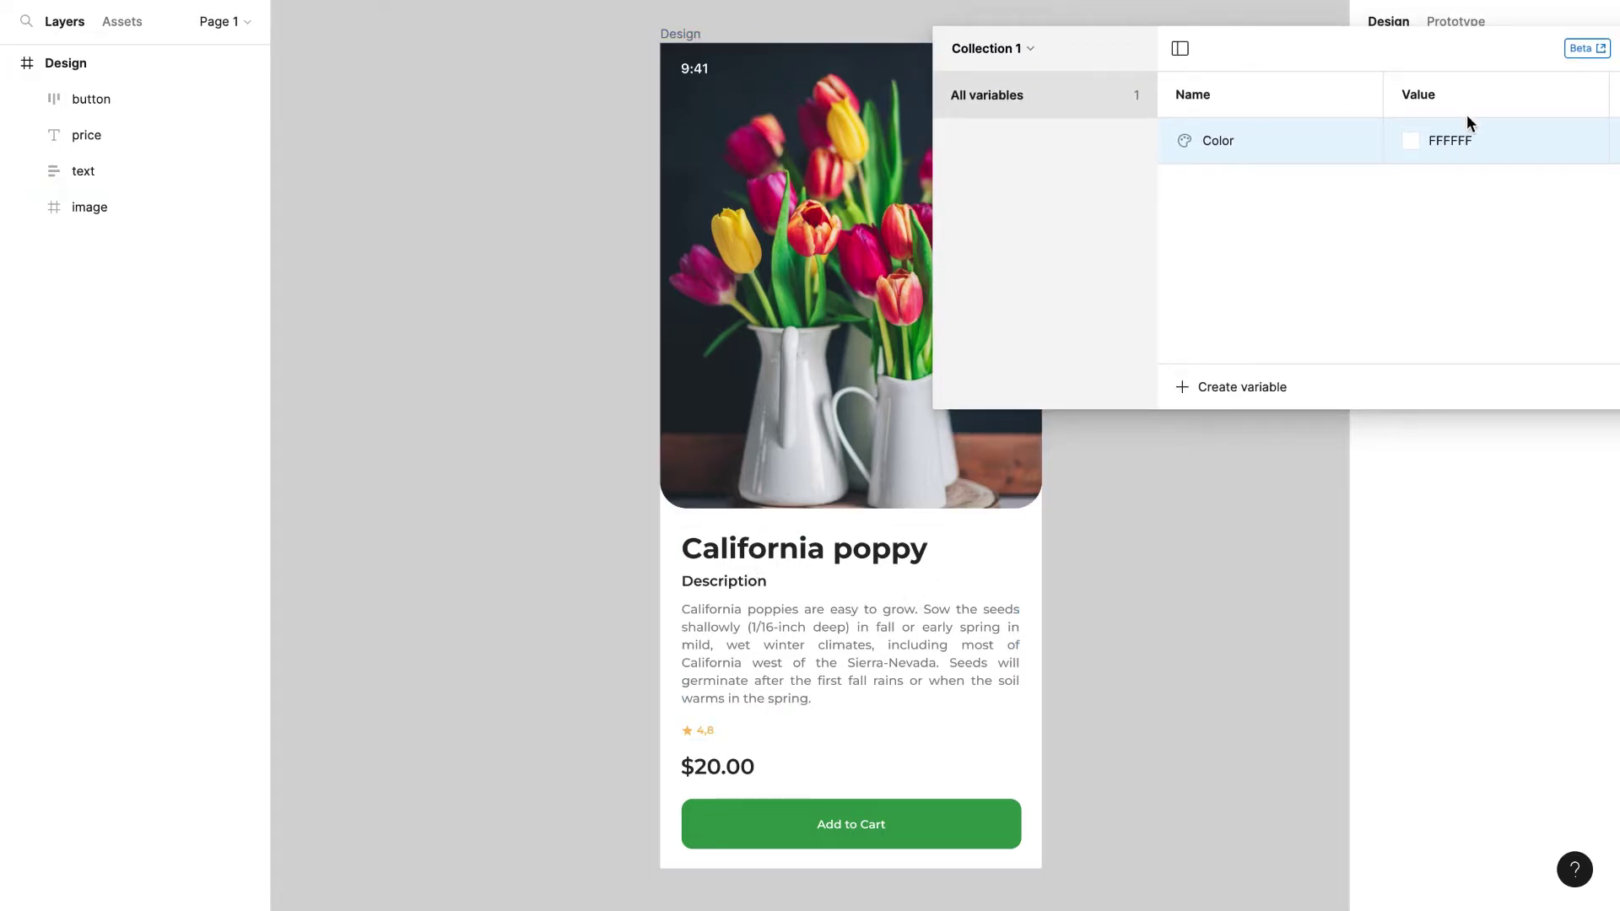
pyautogui.moveTo(1310, 42); pyautogui.dragTo(1264, 14)
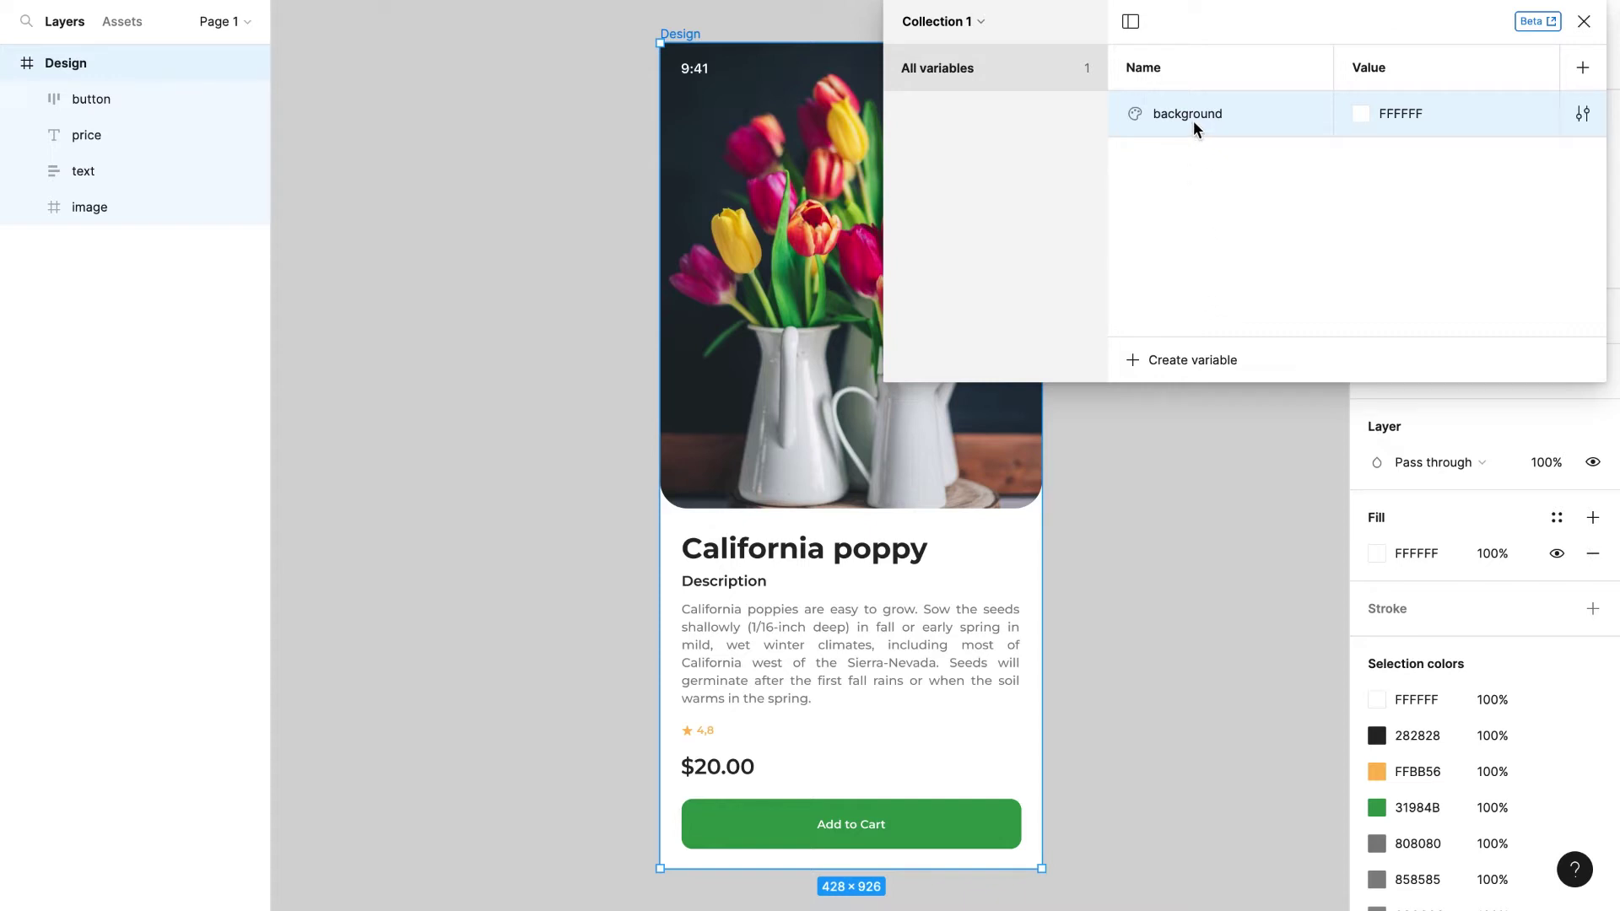
# Step: Add a second color variable for the mockup's status bar and name it "battery and time"
pyautogui.click(1148, 361)
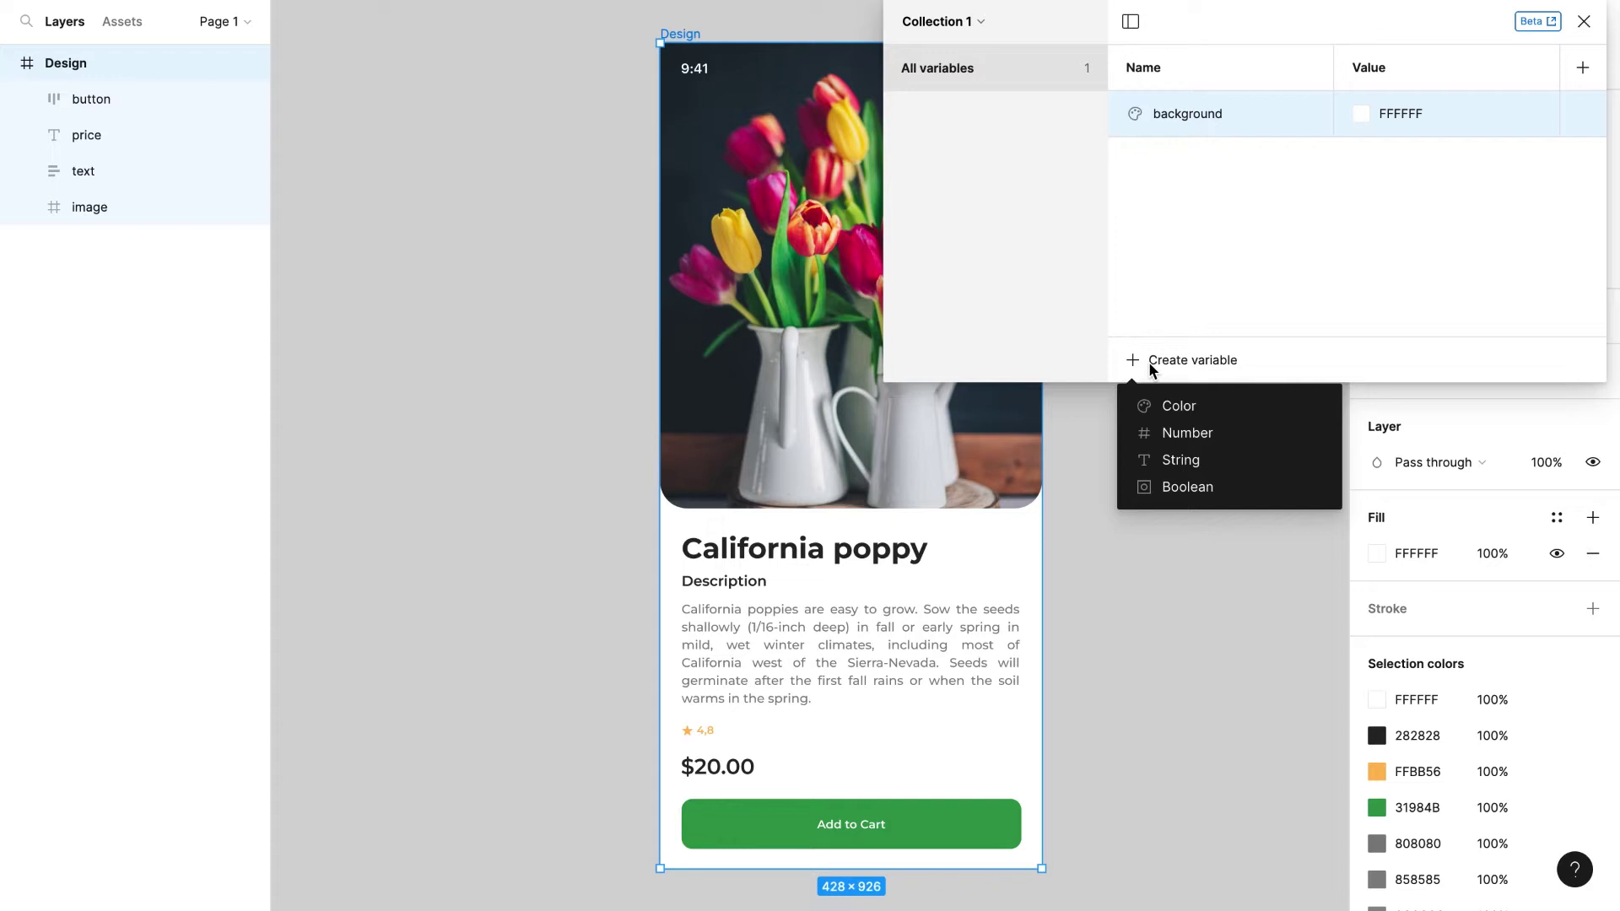
pyautogui.click(1179, 407)
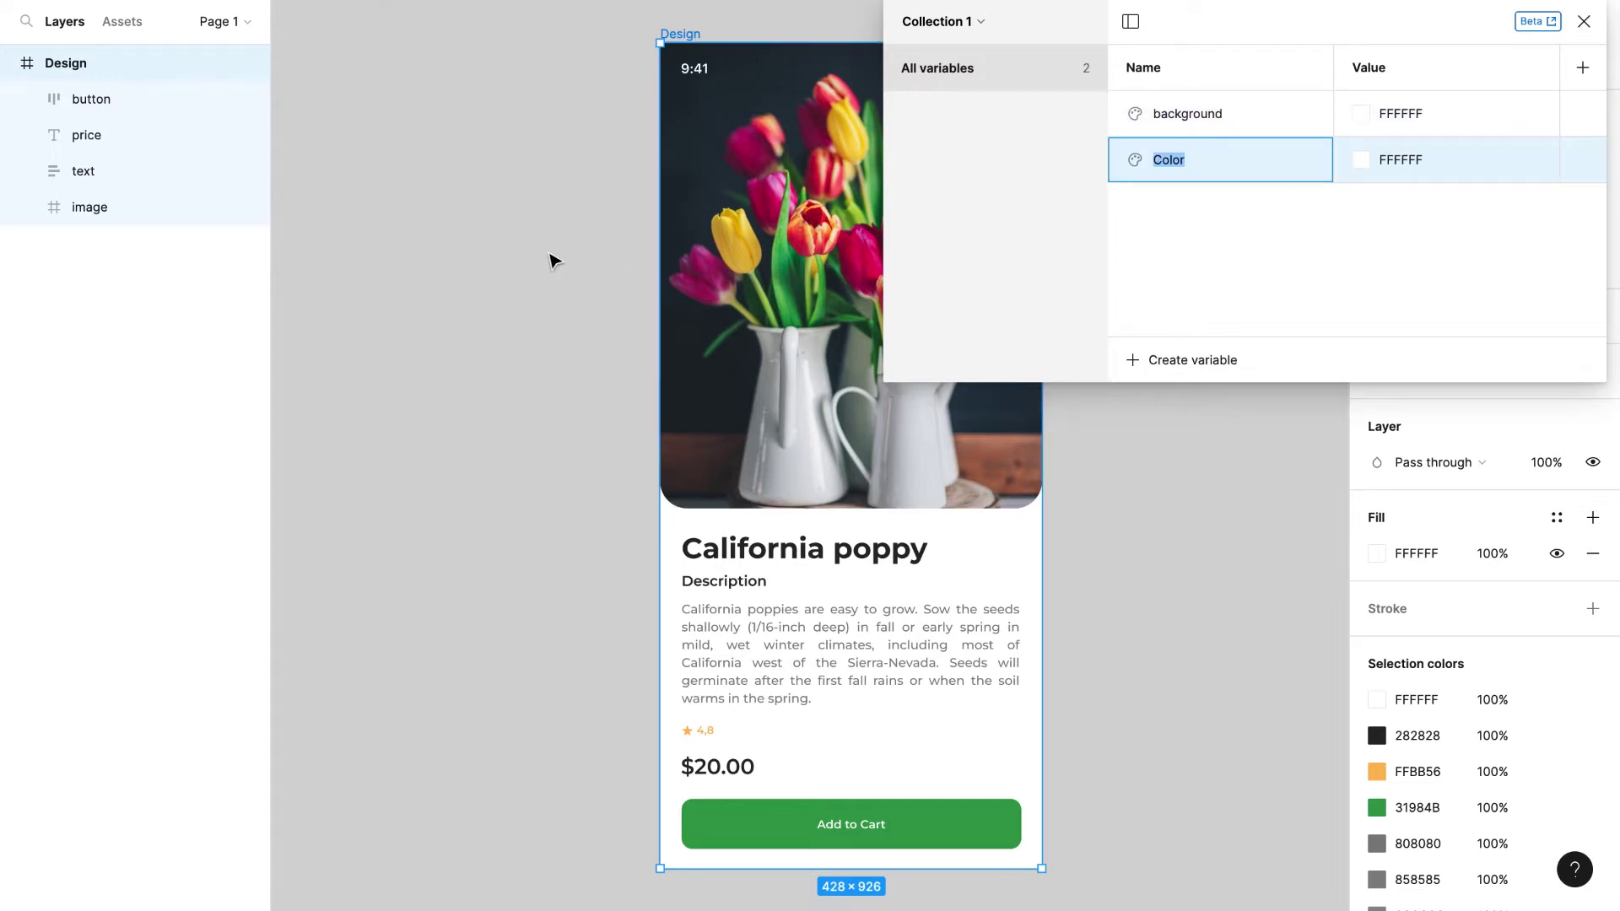
pyautogui.scroll(-2, 550, 258)
pyautogui.scroll(-2, 550, 258)
pyautogui.scroll(5, 624, 157)
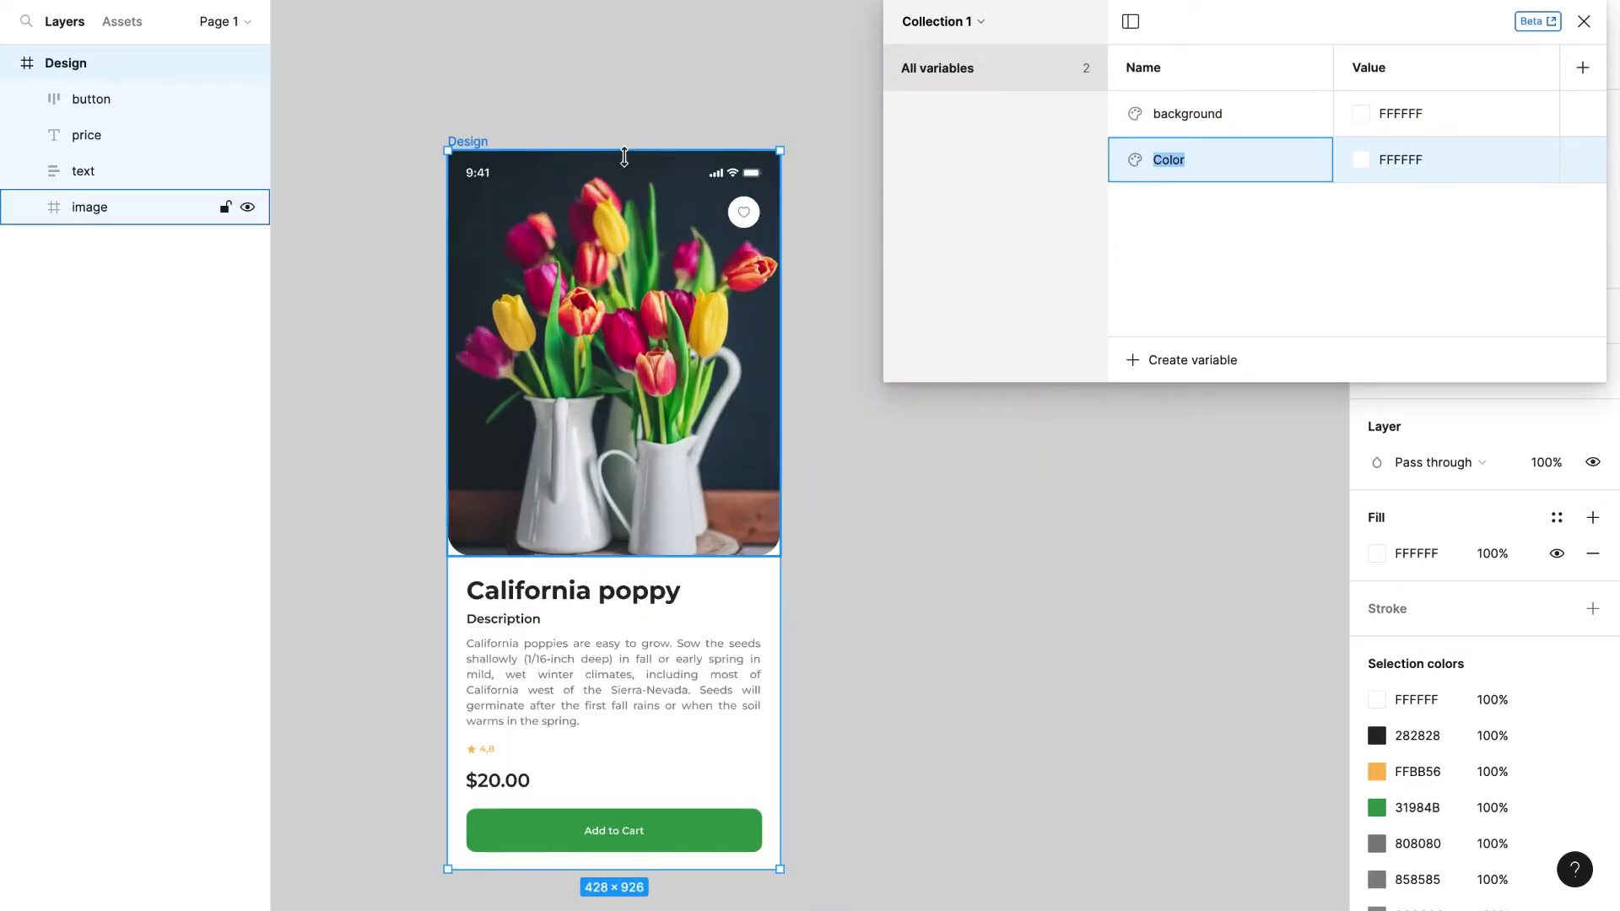
pyautogui.scroll(3, 455, 195)
pyautogui.scroll(-3, 456, 195)
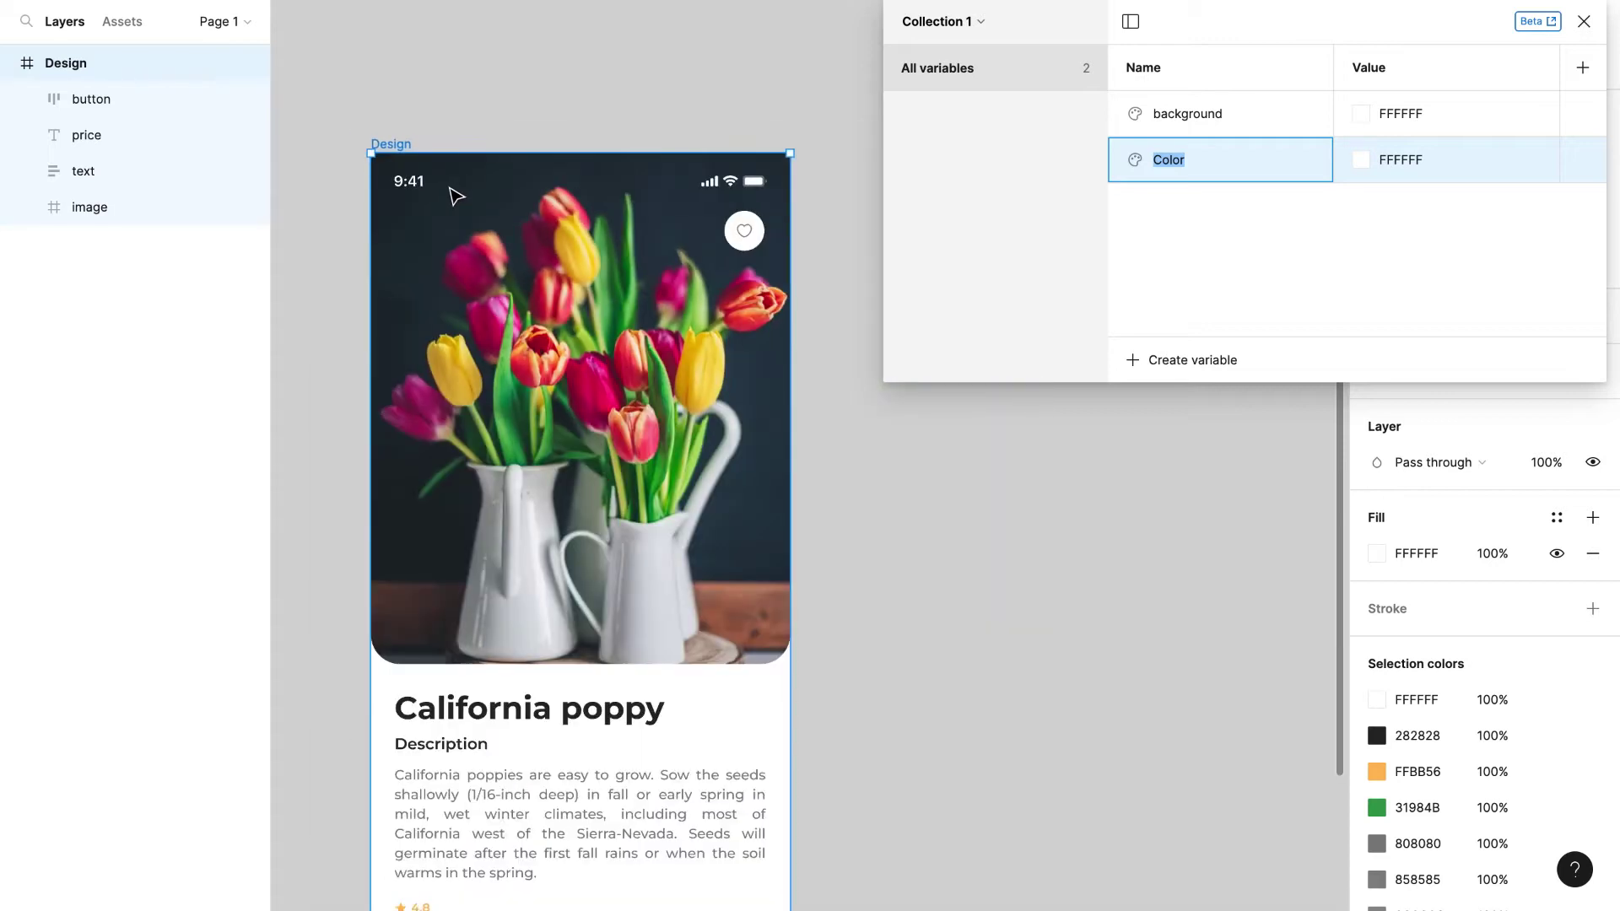
pyautogui.scroll(2, 615, 184)
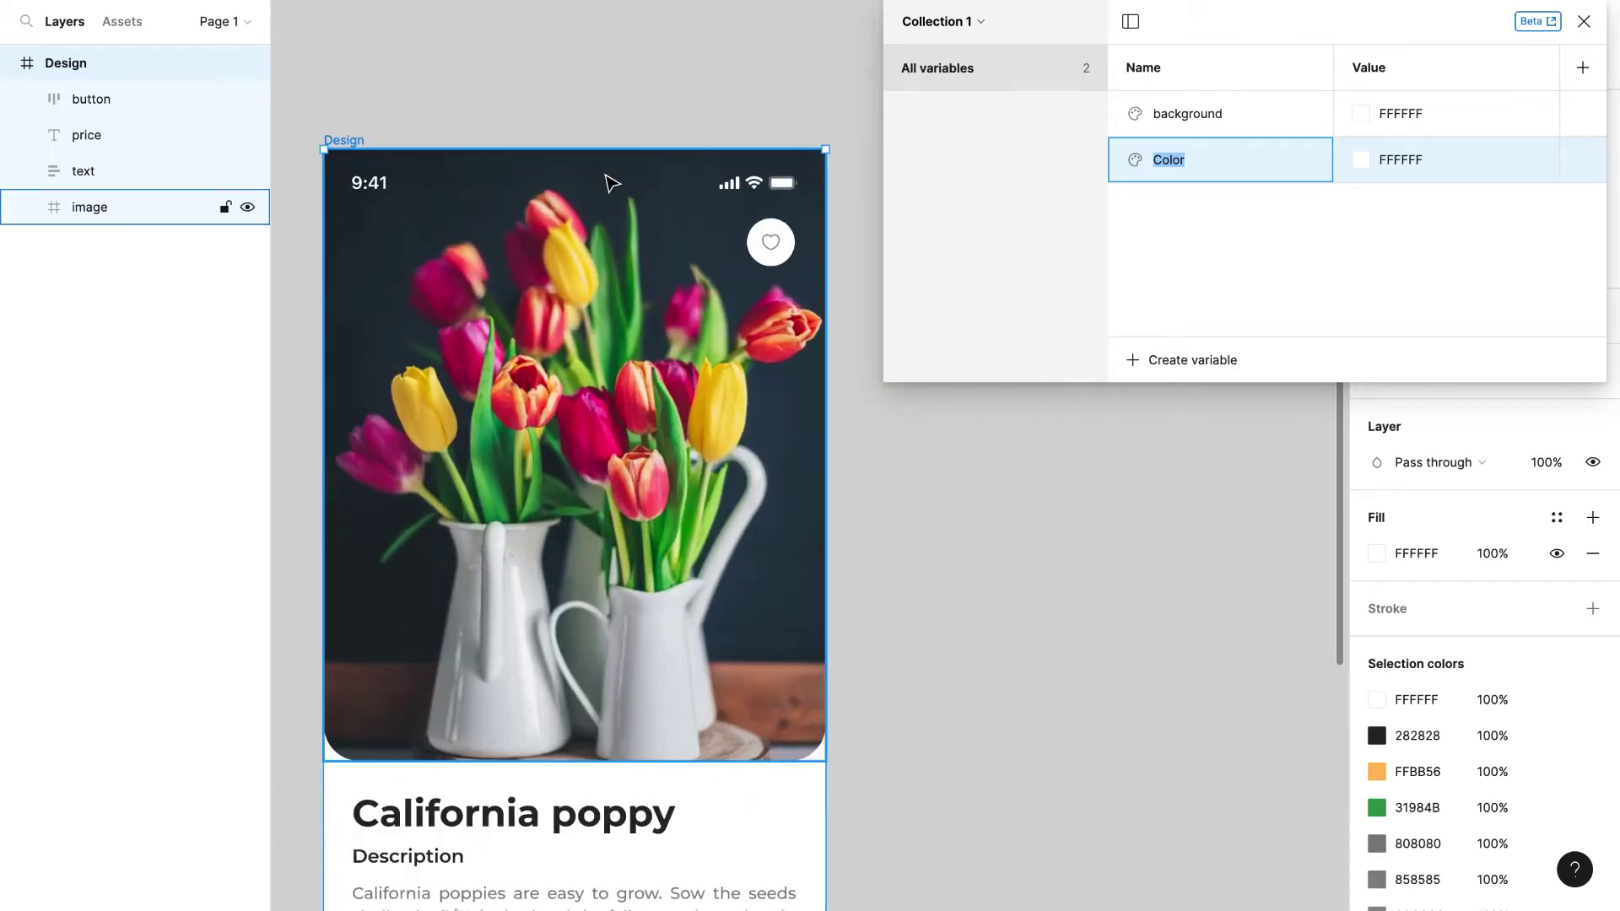
pyautogui.doubleClick(377, 194)
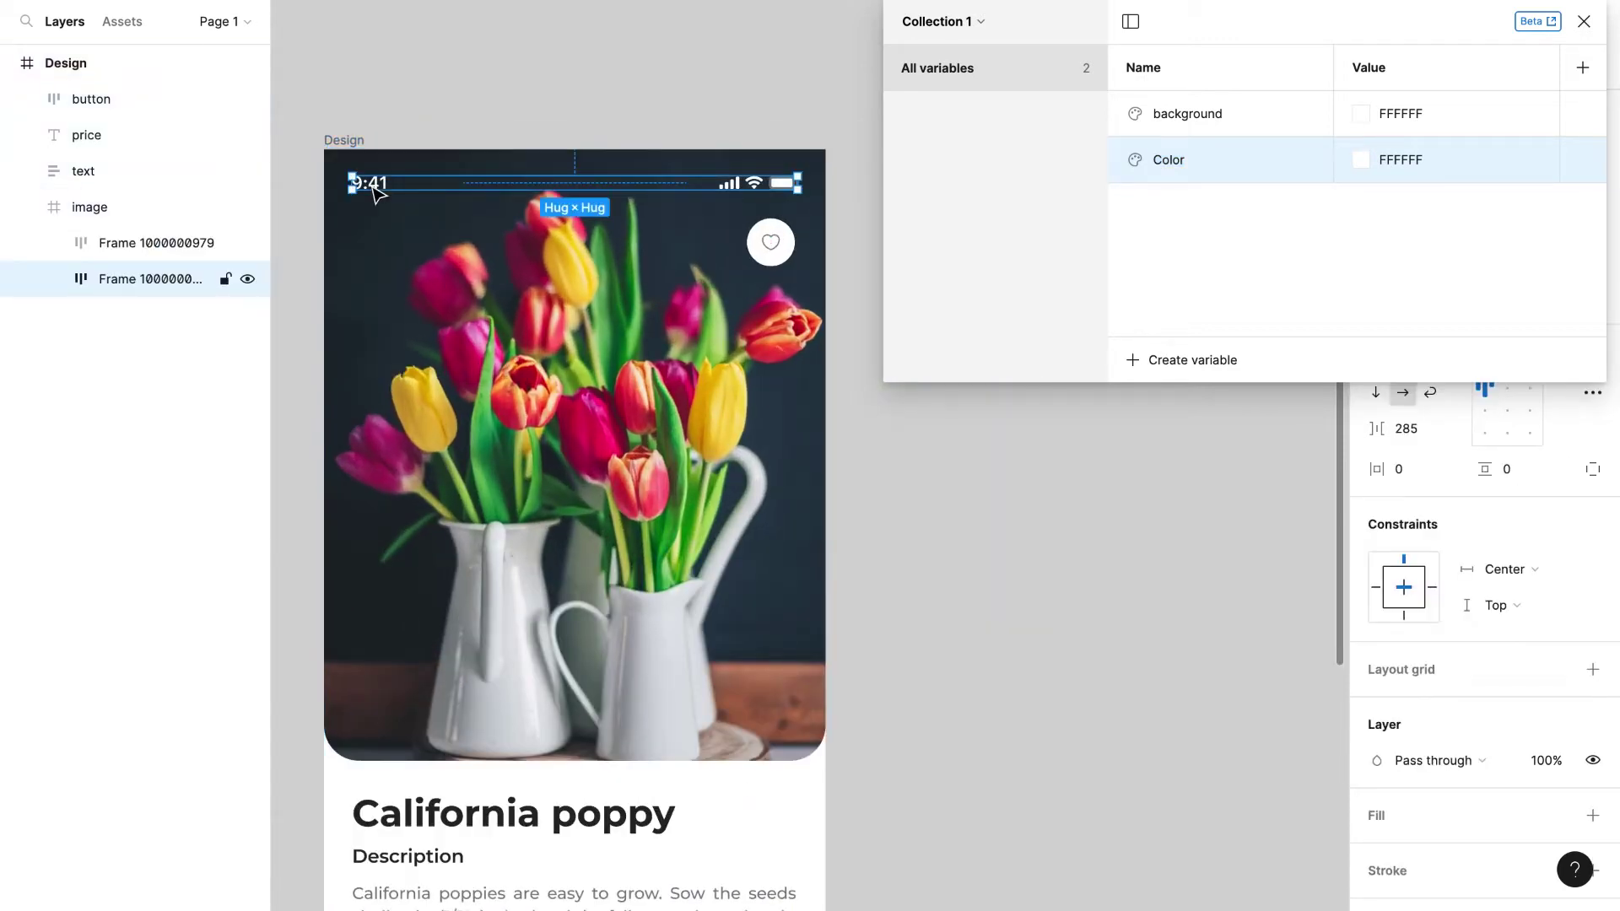
pyautogui.doubleClick(1164, 162)
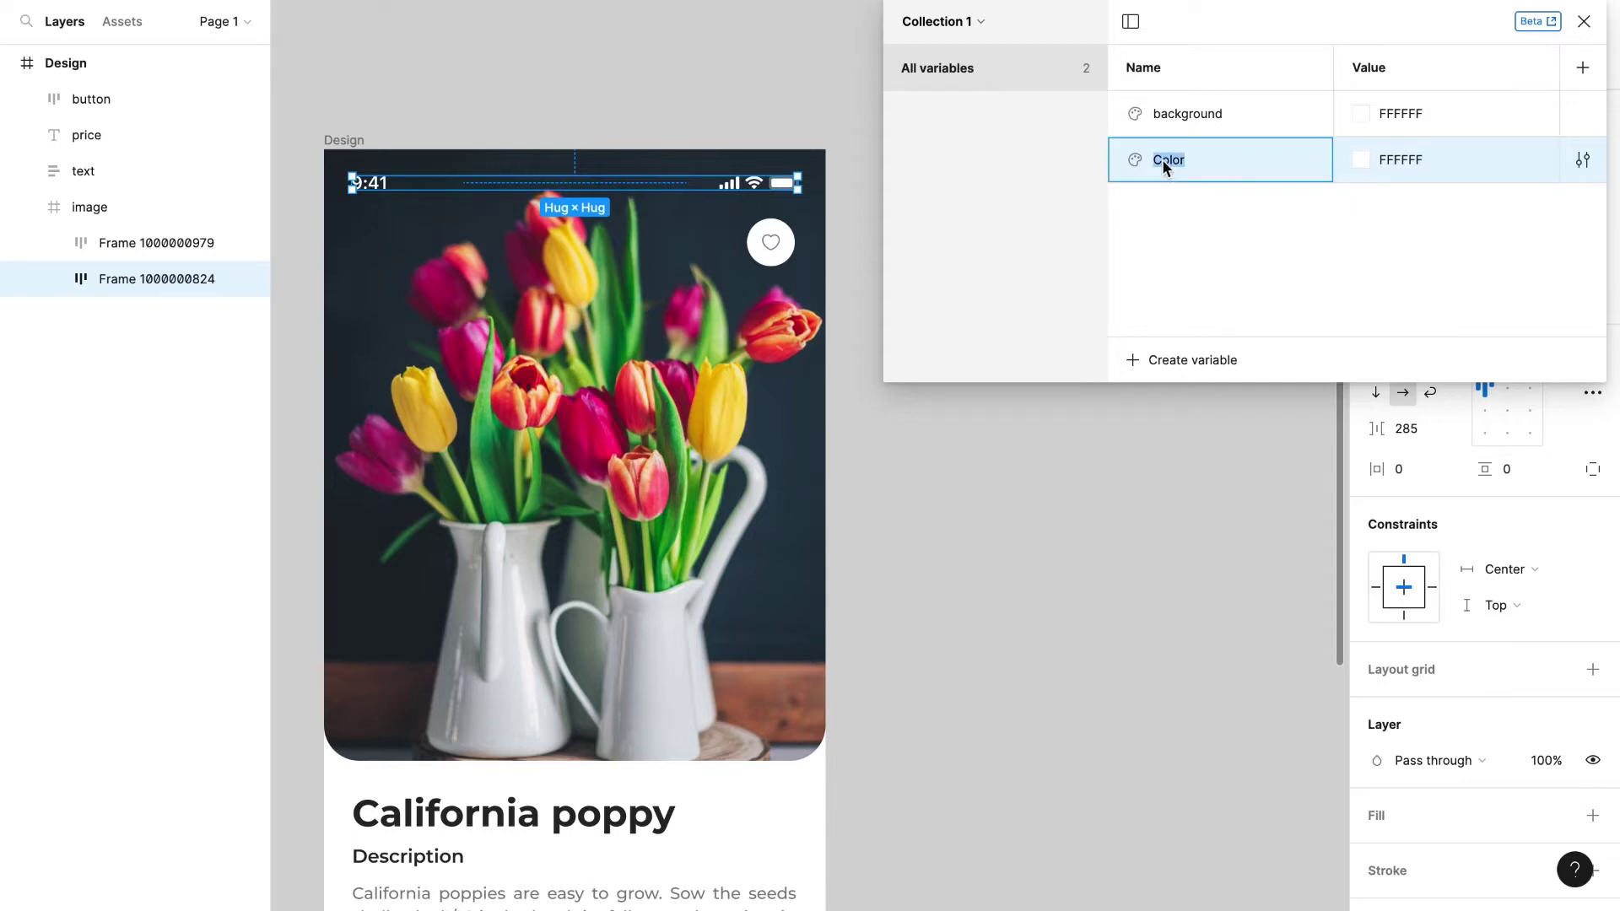
pyautogui.write('battery and time')
pyautogui.press('Return')
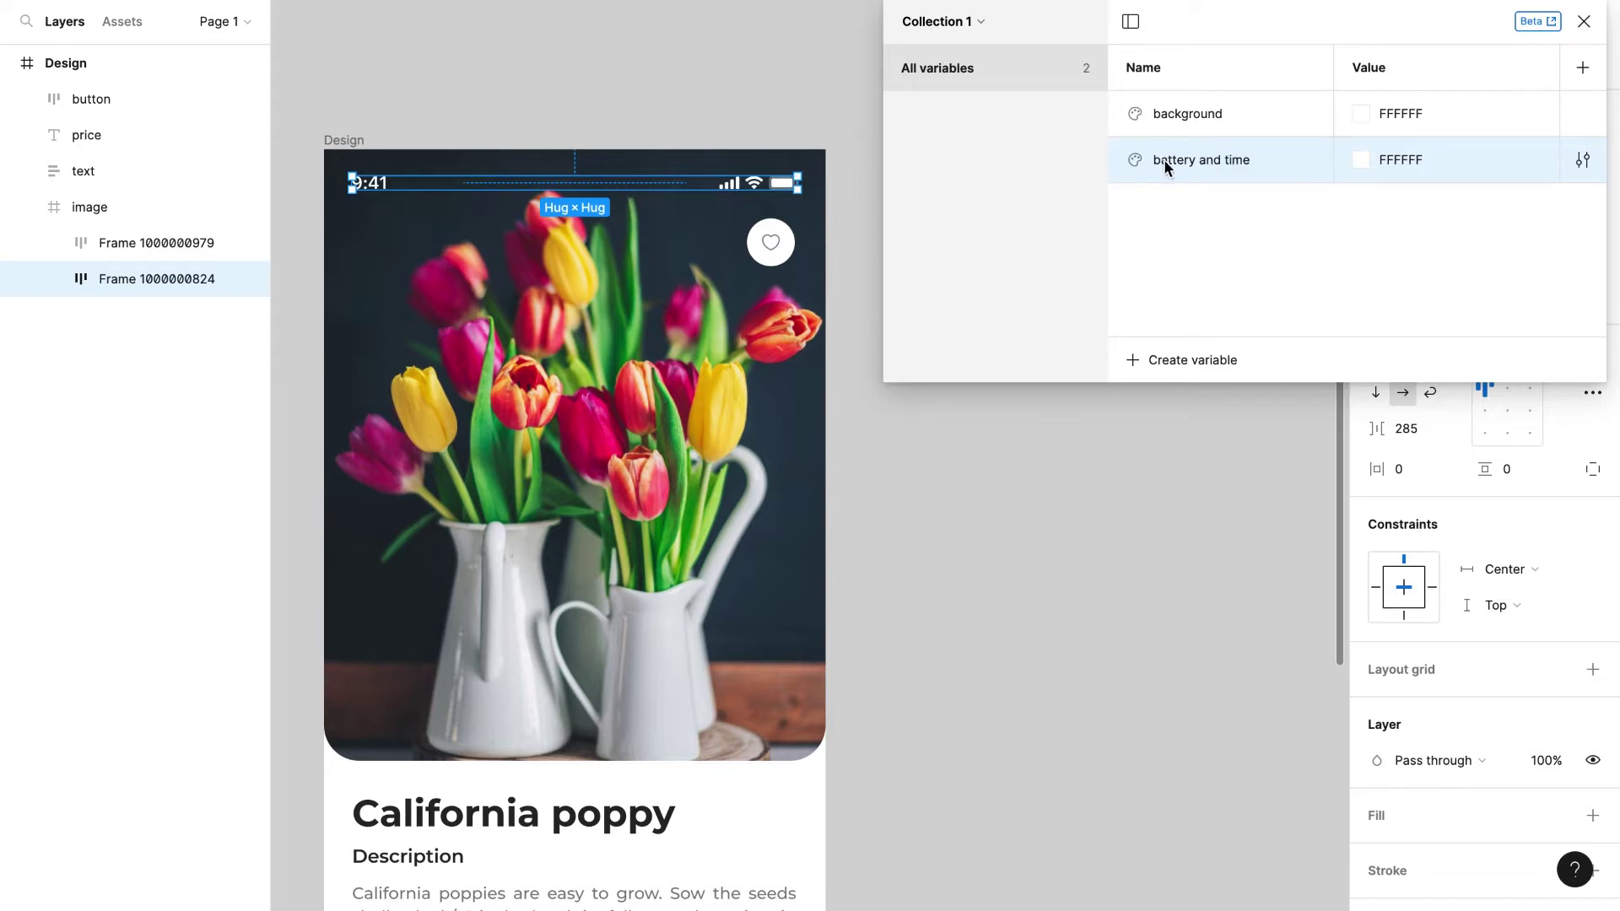
# Step: Add a color variable named "fav background" for the white circle behind the heart icon
pyautogui.click(780, 256)
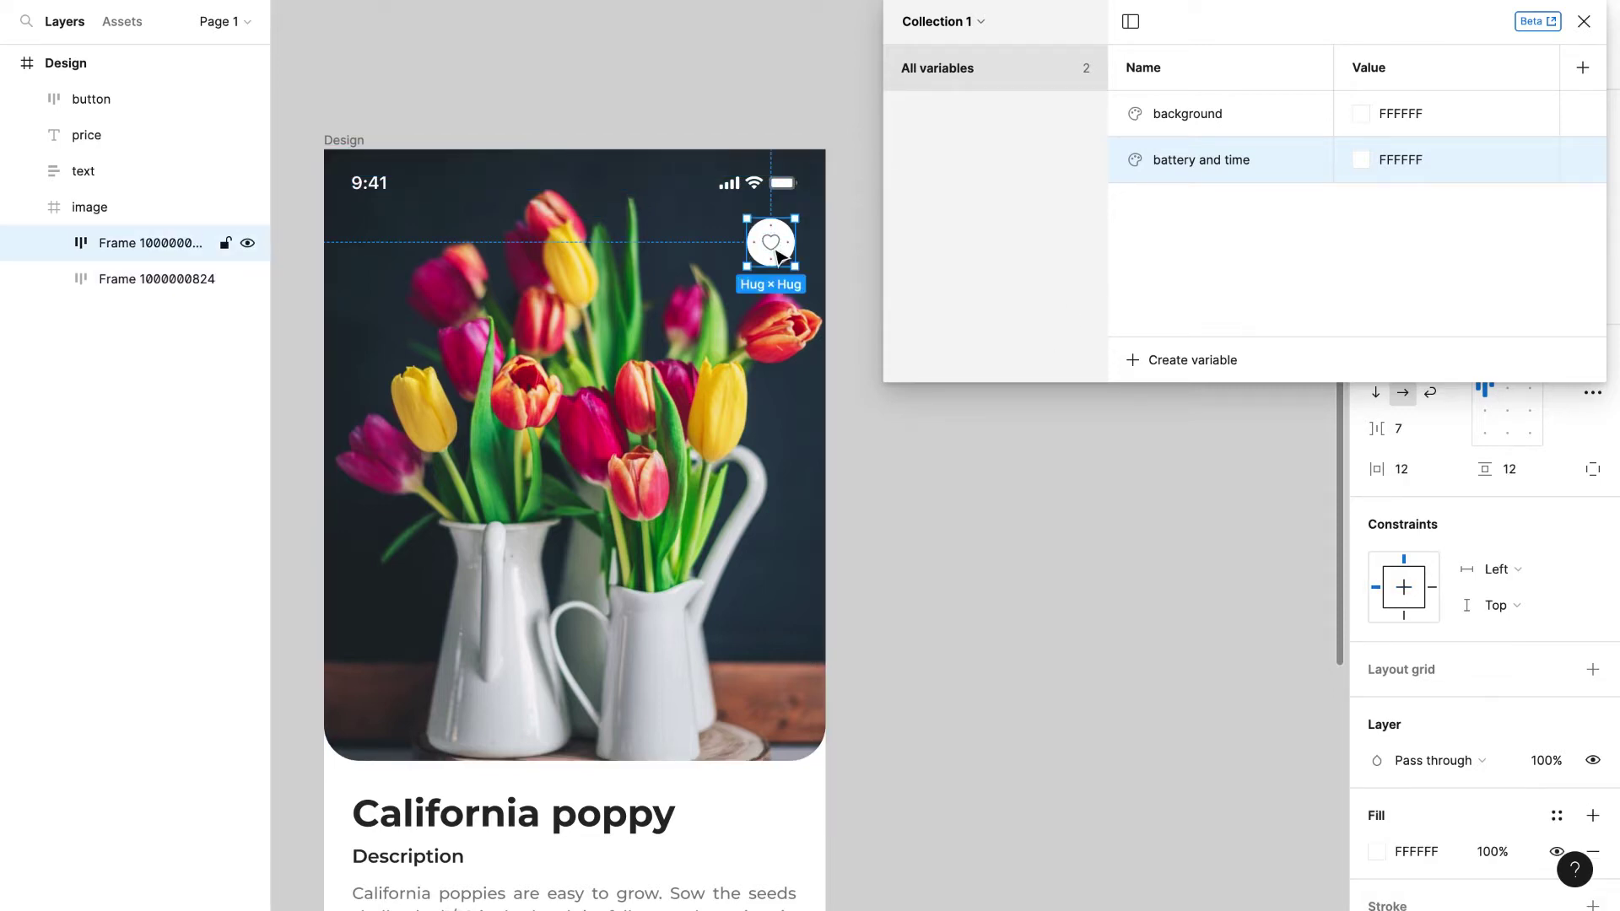
pyautogui.scroll(3, 778, 251)
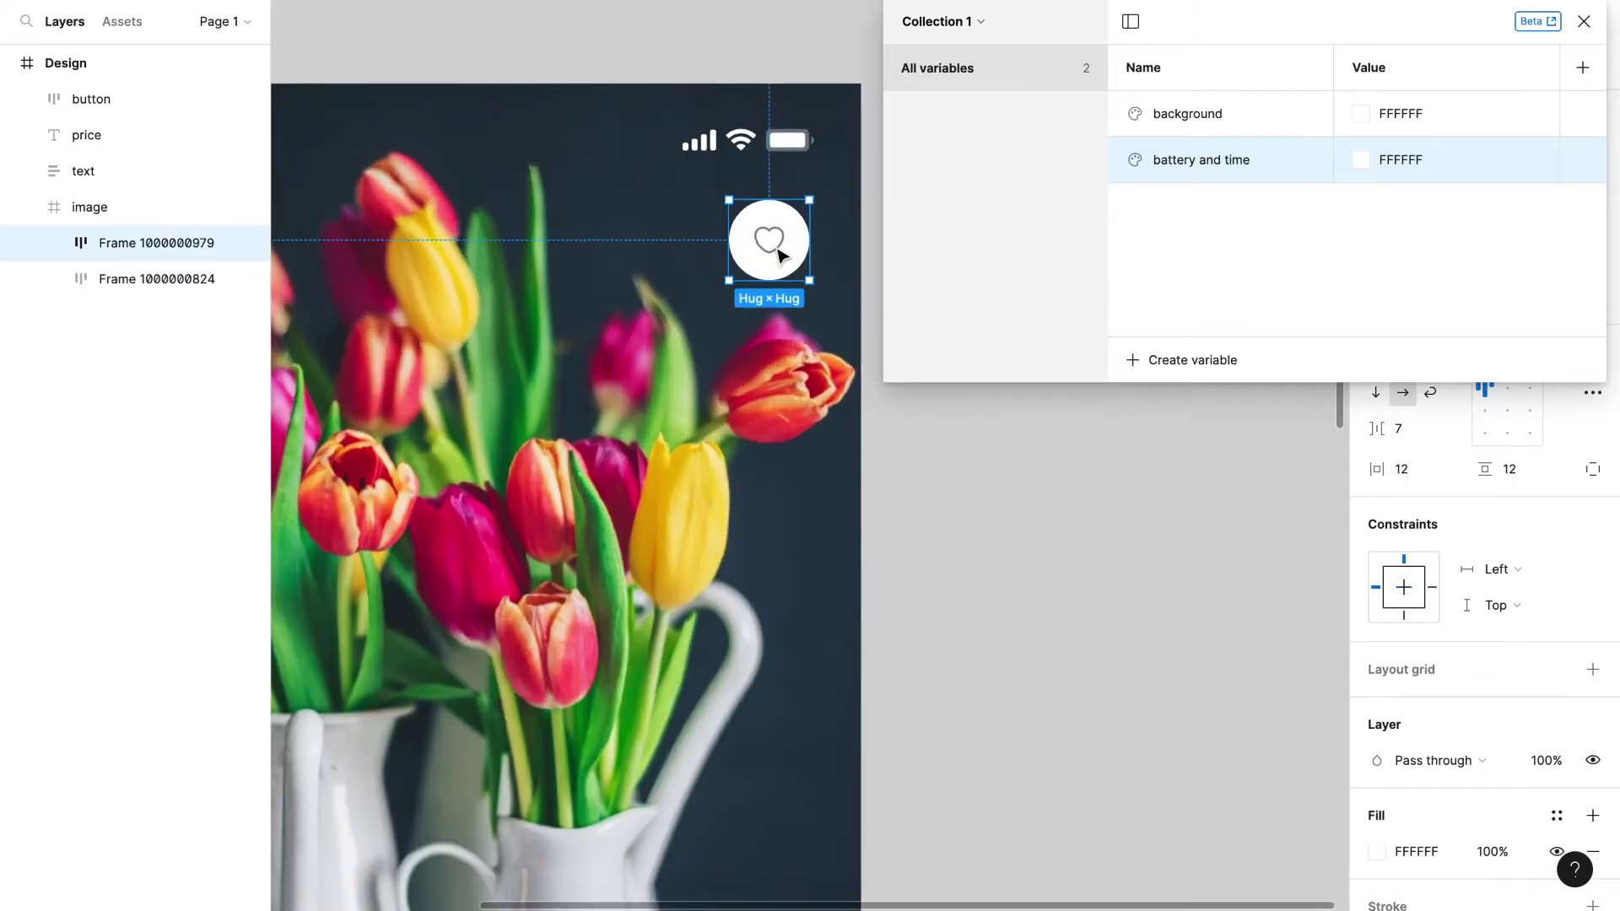
pyautogui.click(780, 245)
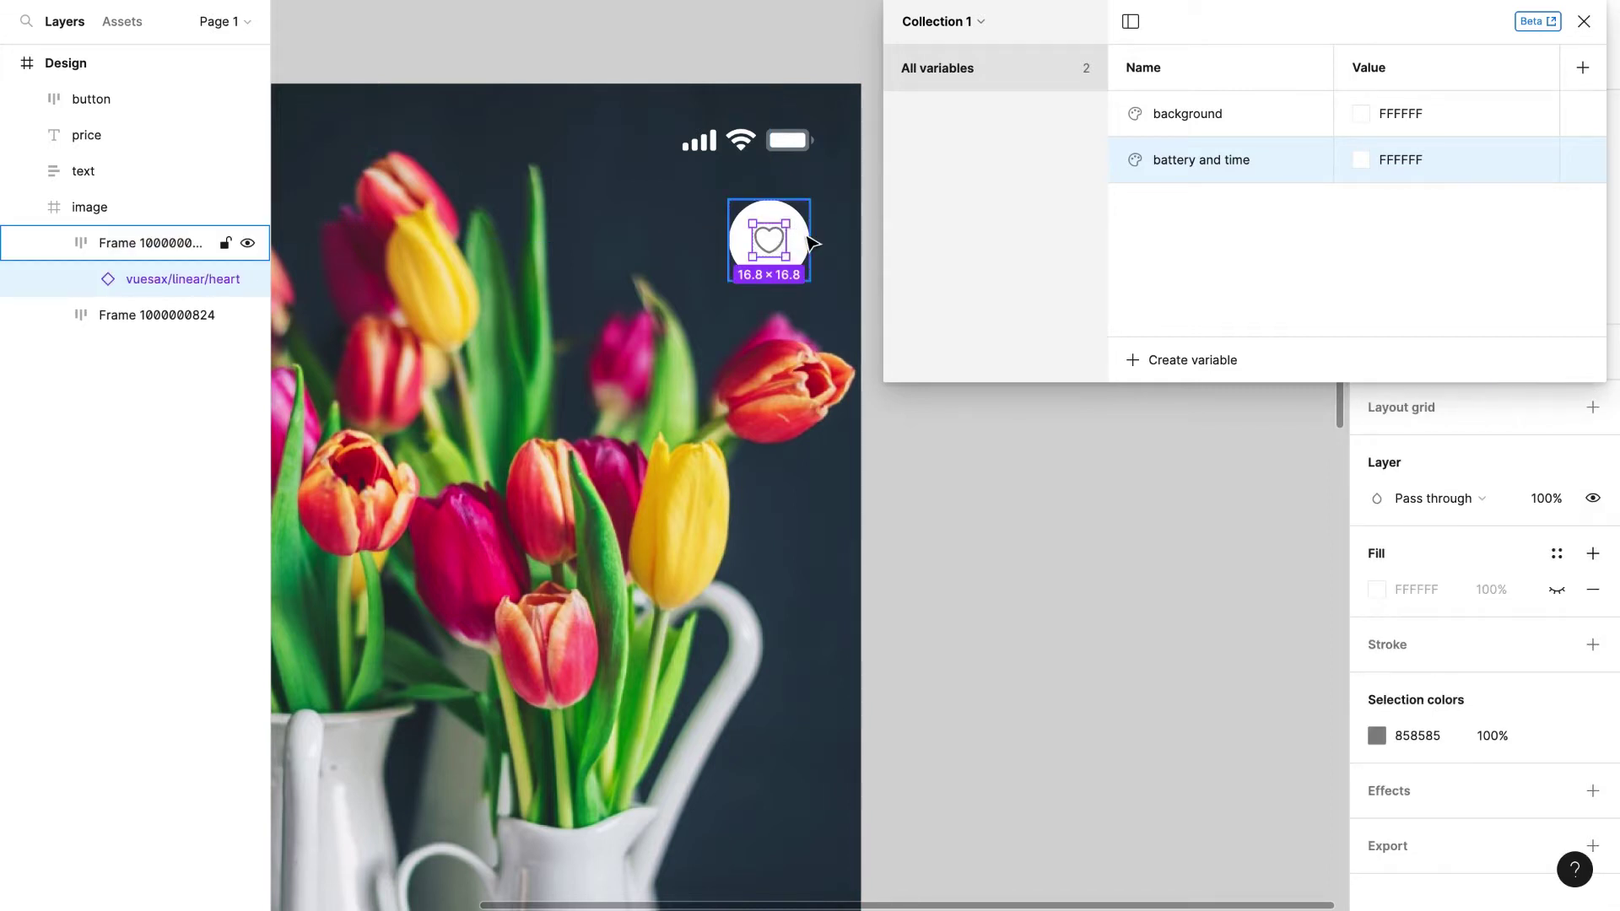
pyautogui.click(803, 239)
pyautogui.click(1161, 363)
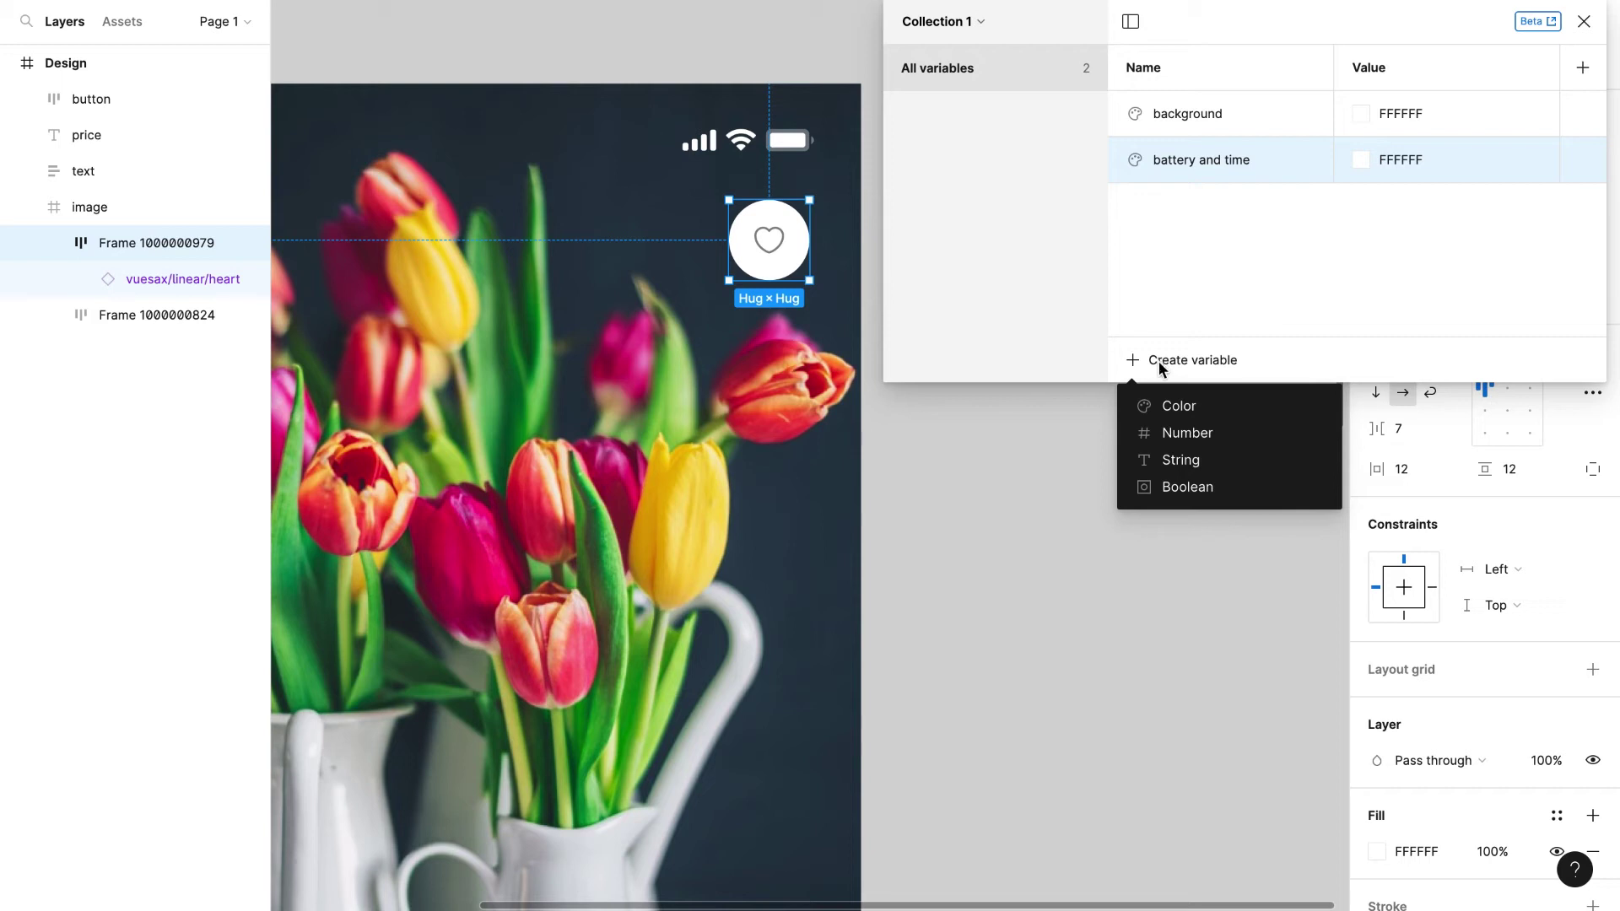
pyautogui.click(1179, 407)
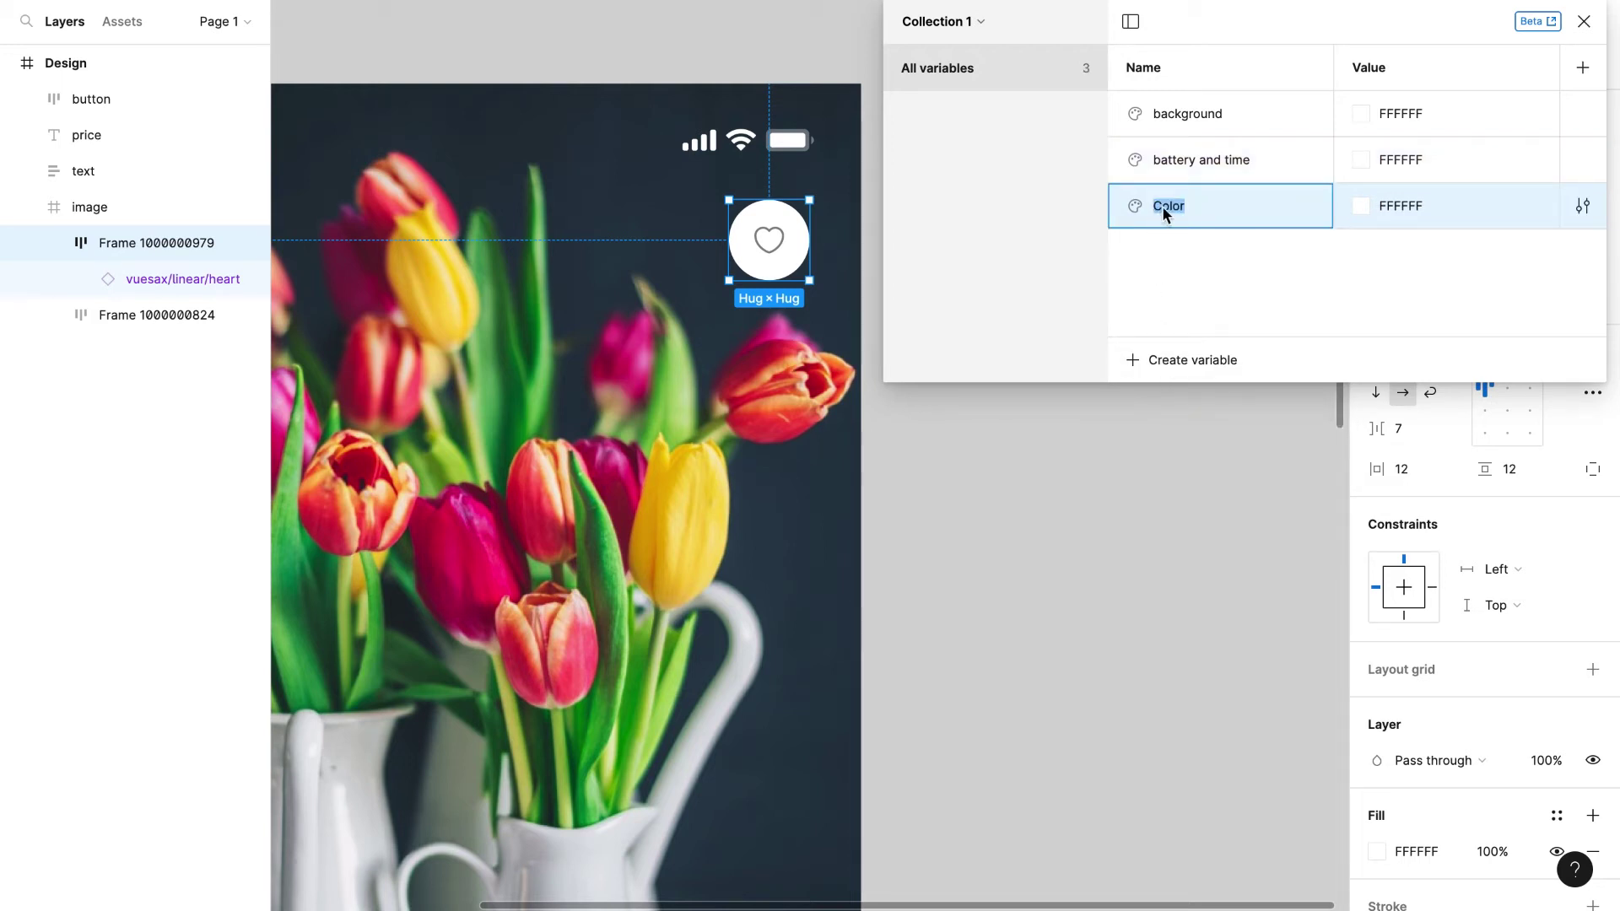
pyautogui.write('fav ba')
pyautogui.write('ckgrou...')
pyautogui.press('Return')
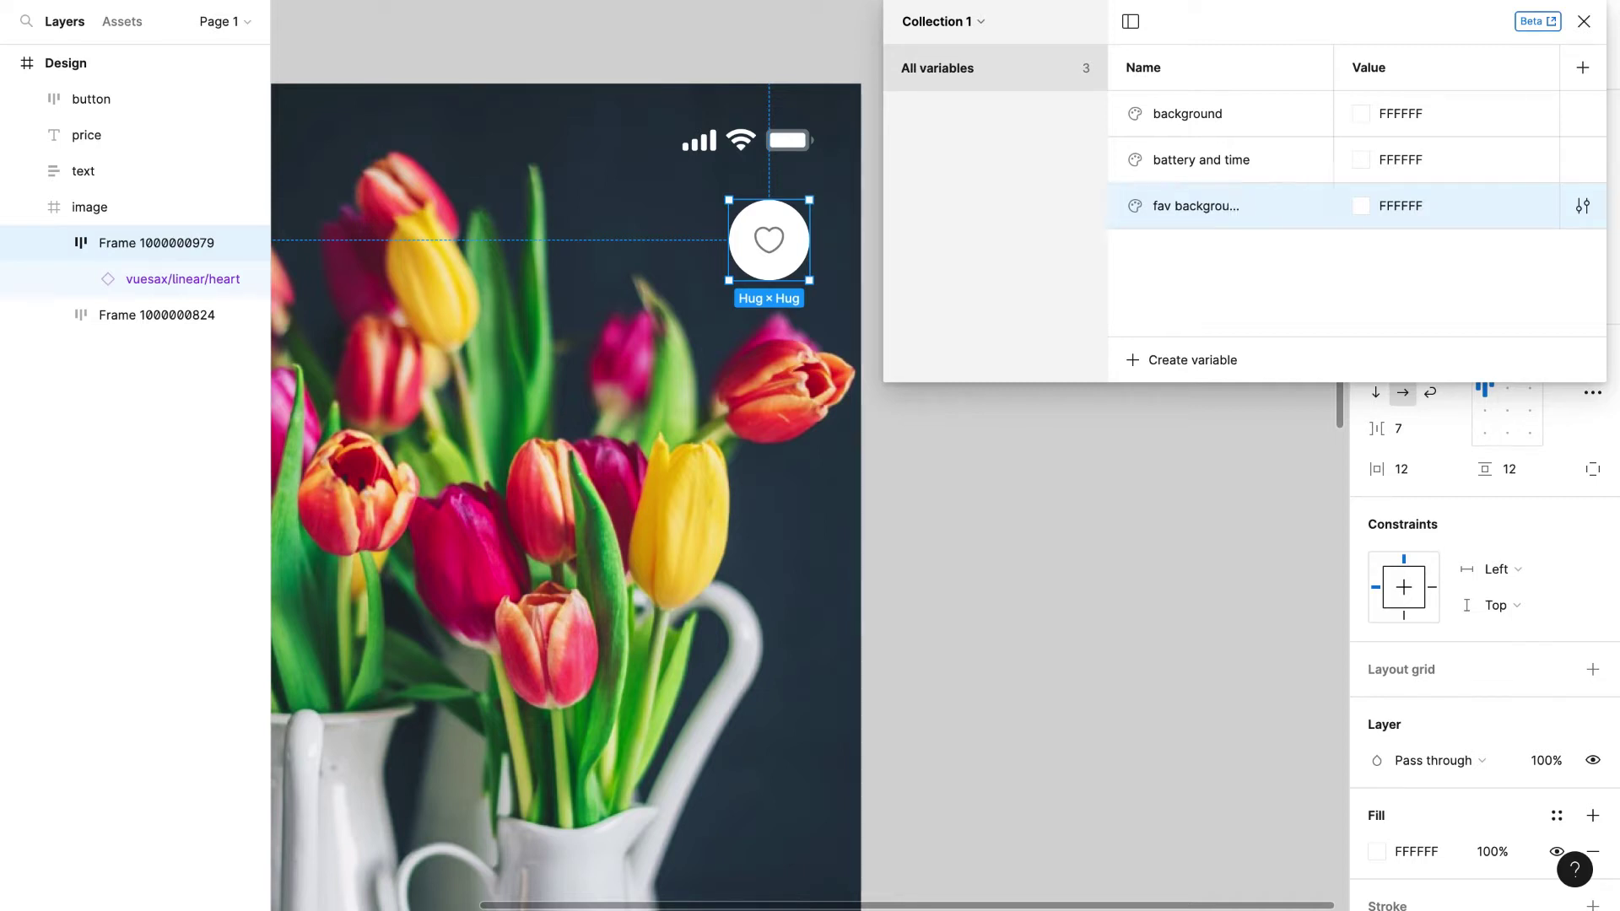
# Step: Set the "fav background" variable's value by sampling the white circle around the heart icon
pyautogui.click(1357, 206)
pyautogui.click(1381, 572)
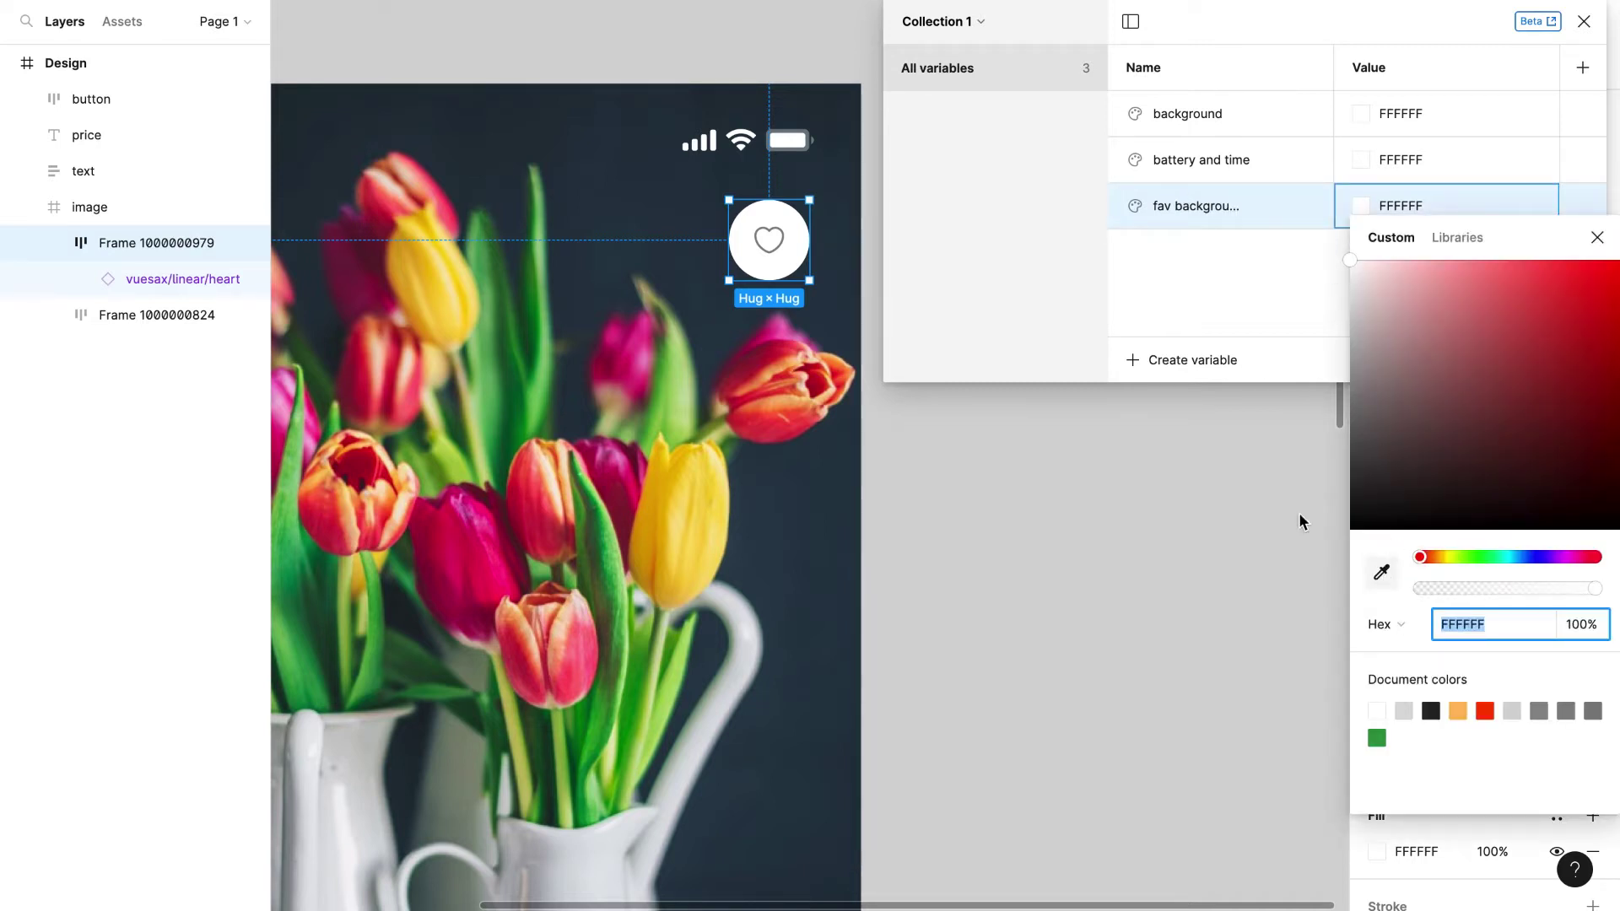
pyautogui.click(795, 224)
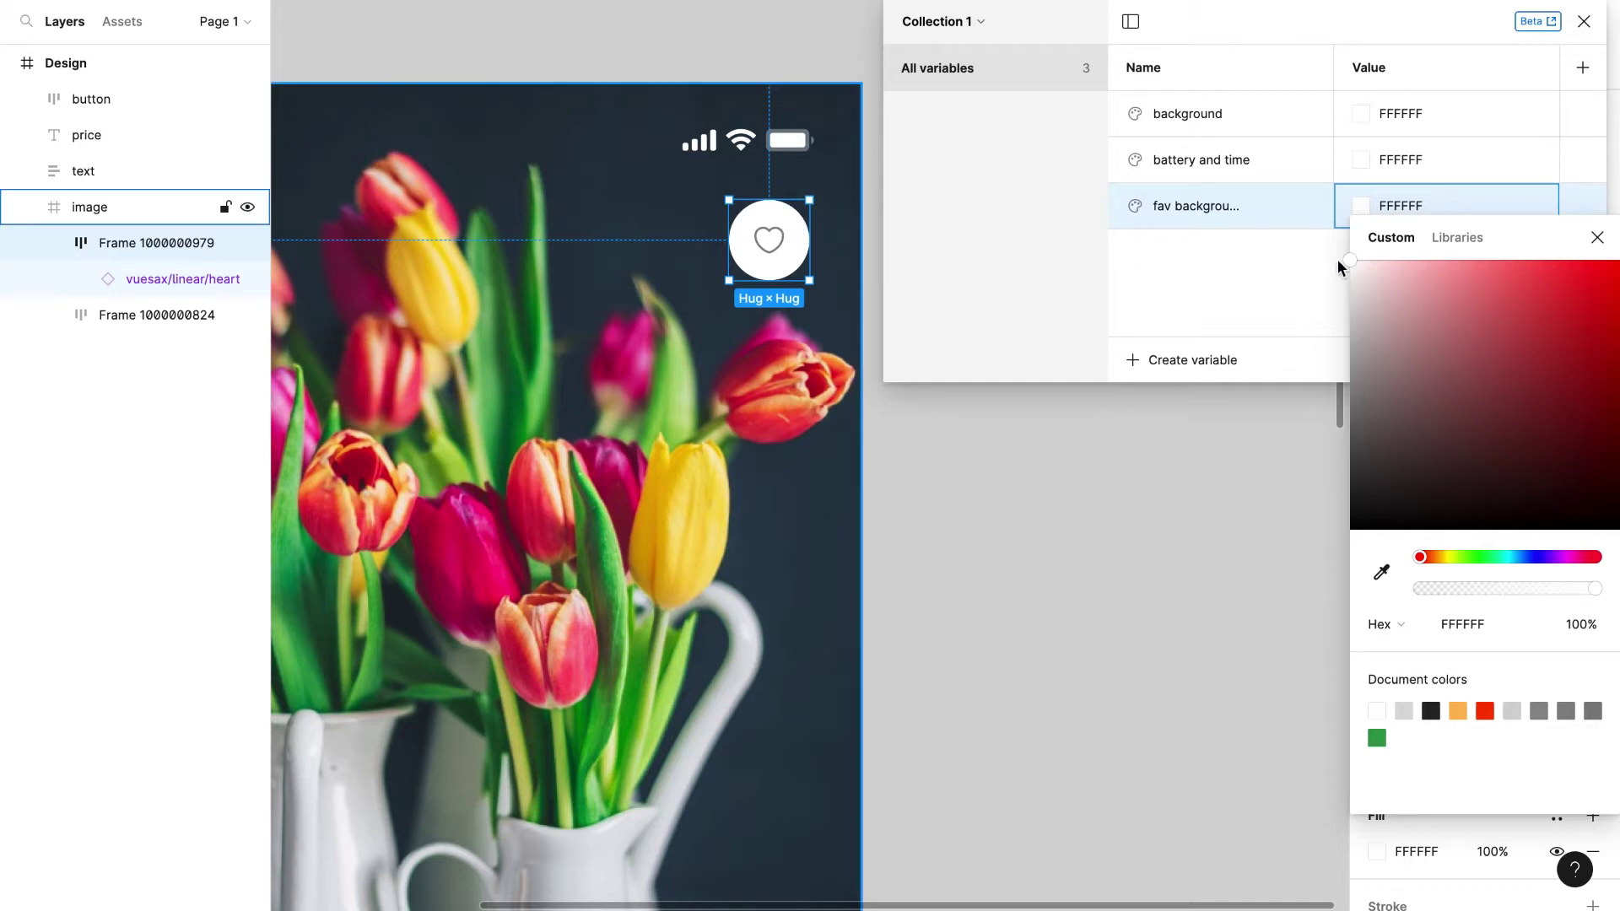
pyautogui.click(1597, 238)
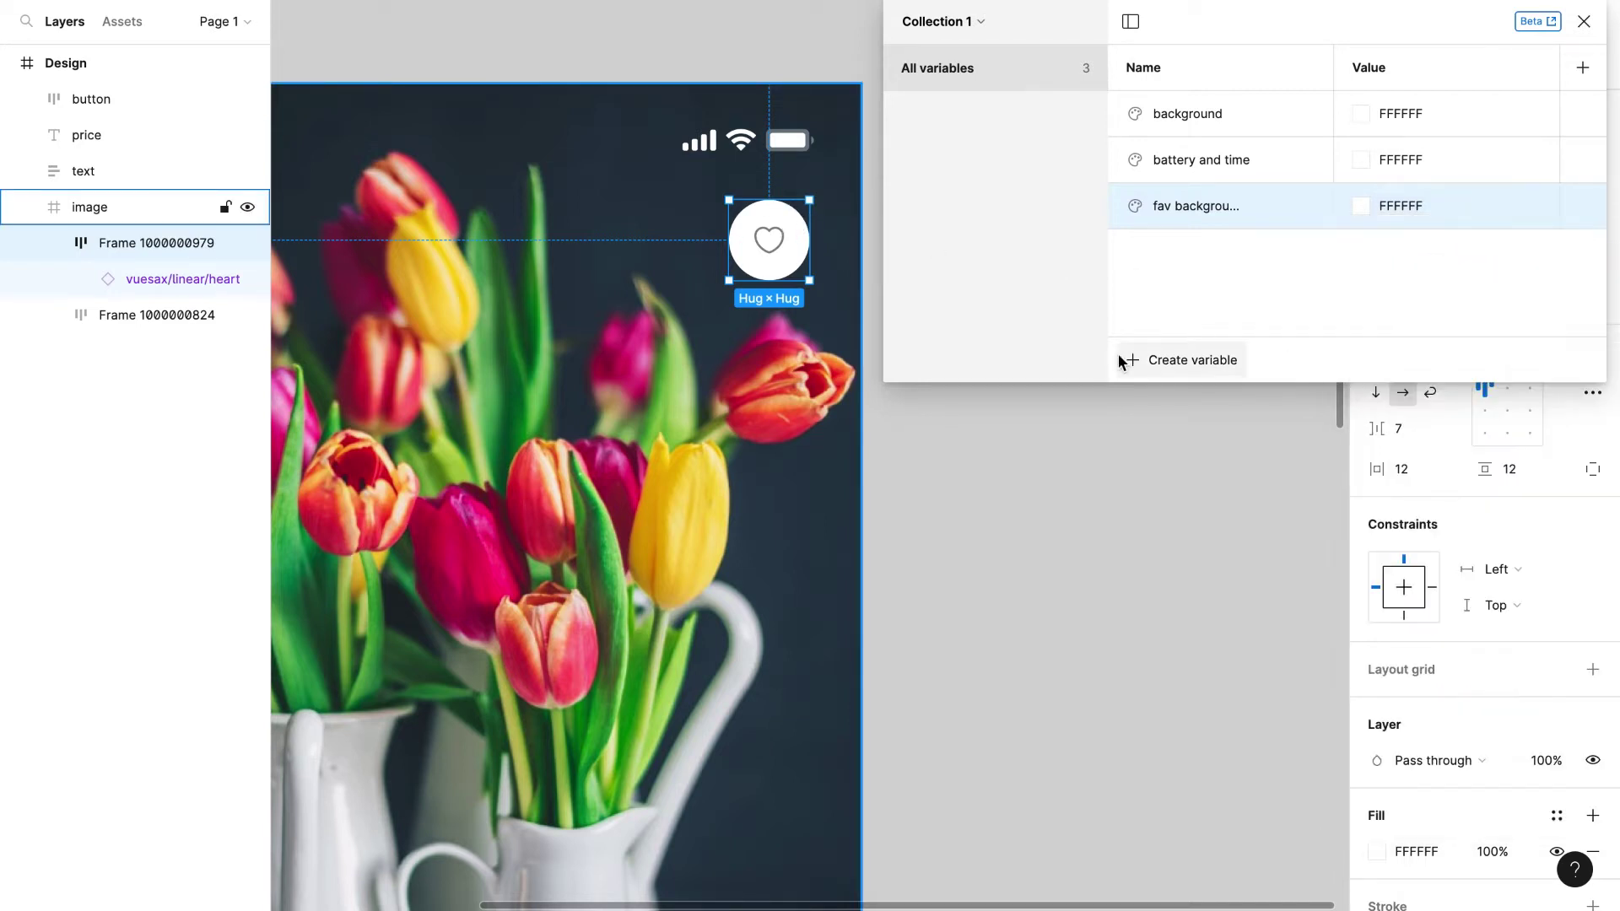
# Step: Add a color variable for the heart icon and name it "fav icon"
pyautogui.click(1133, 362)
pyautogui.click(1168, 405)
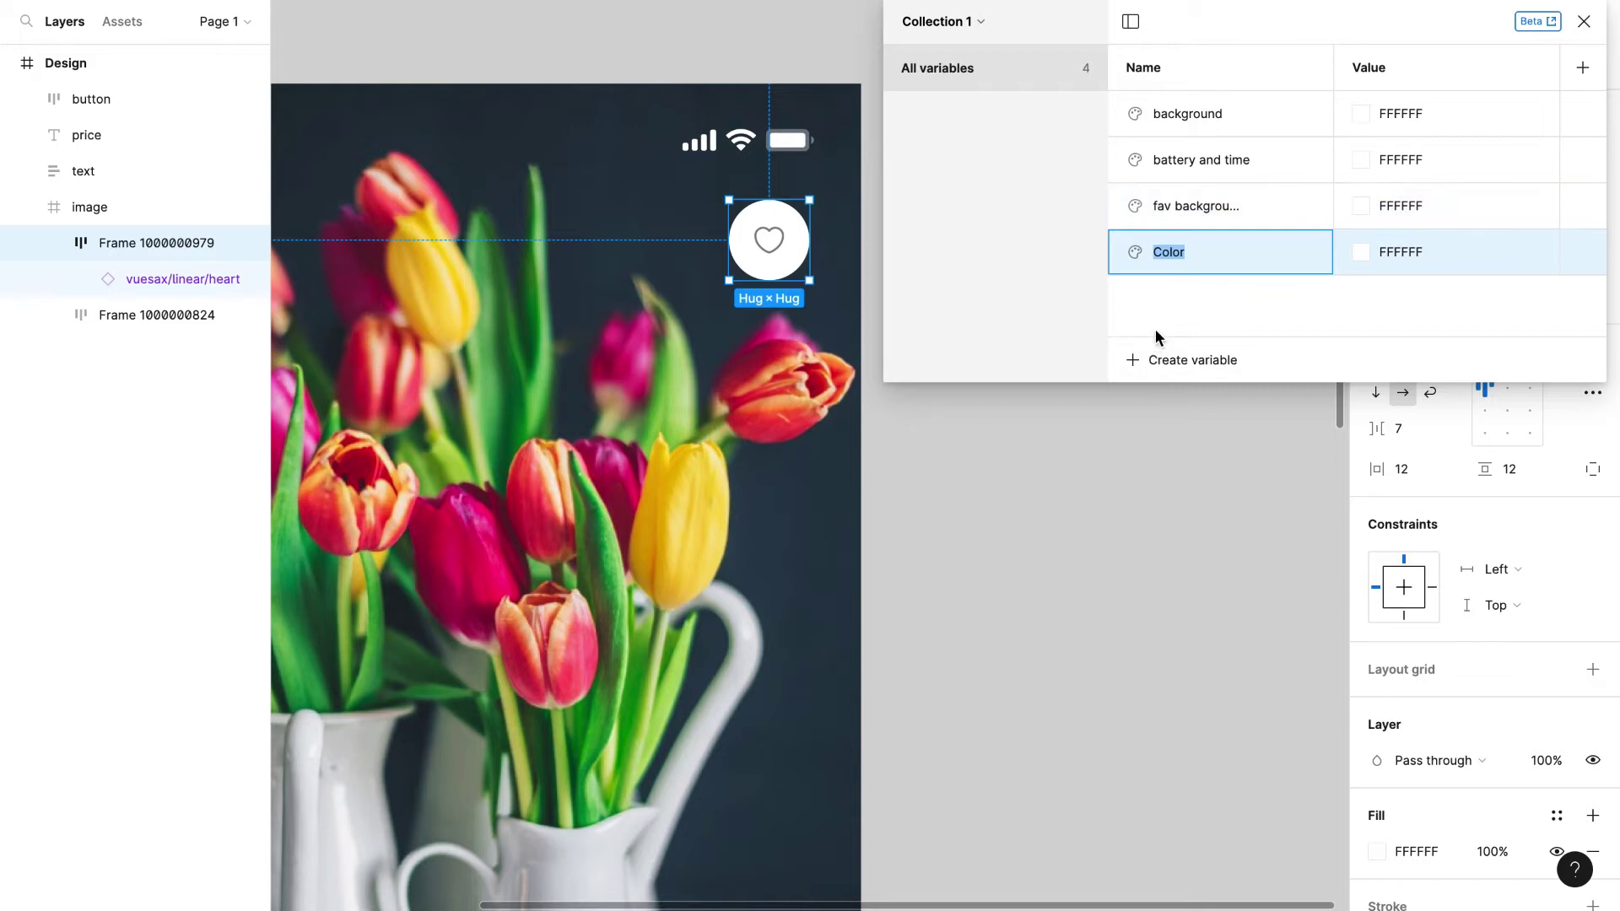
pyautogui.write('fav icon')
pyautogui.press('Return')
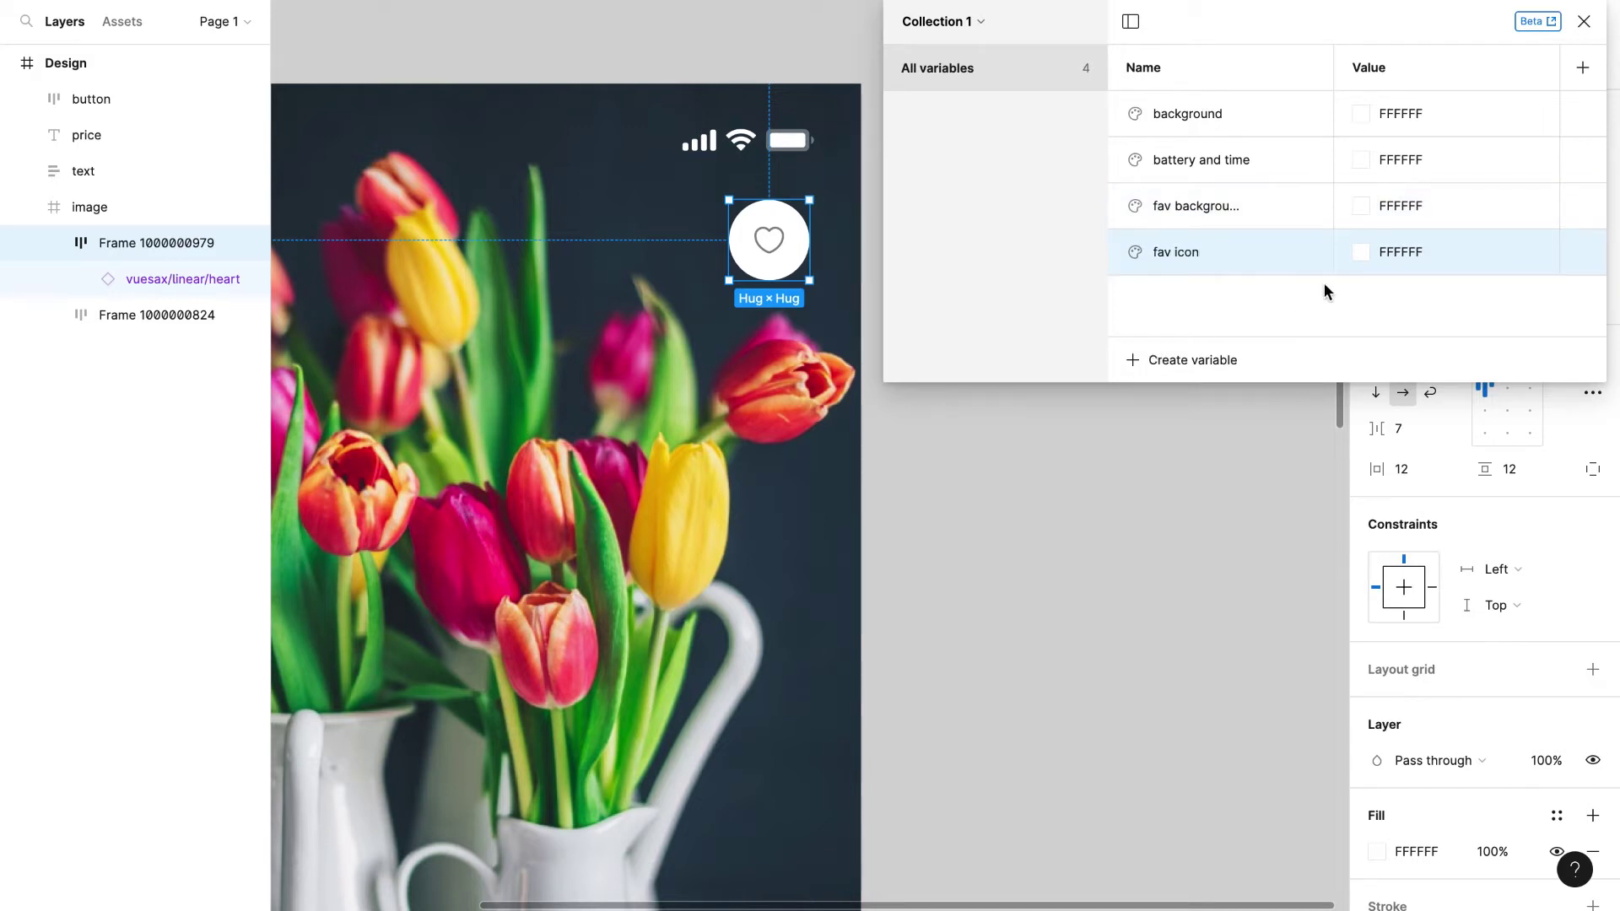
# Step: Set the "fav icon" variable's value to 858585 by sampling the gray outline of the heart icon
pyautogui.click(1361, 253)
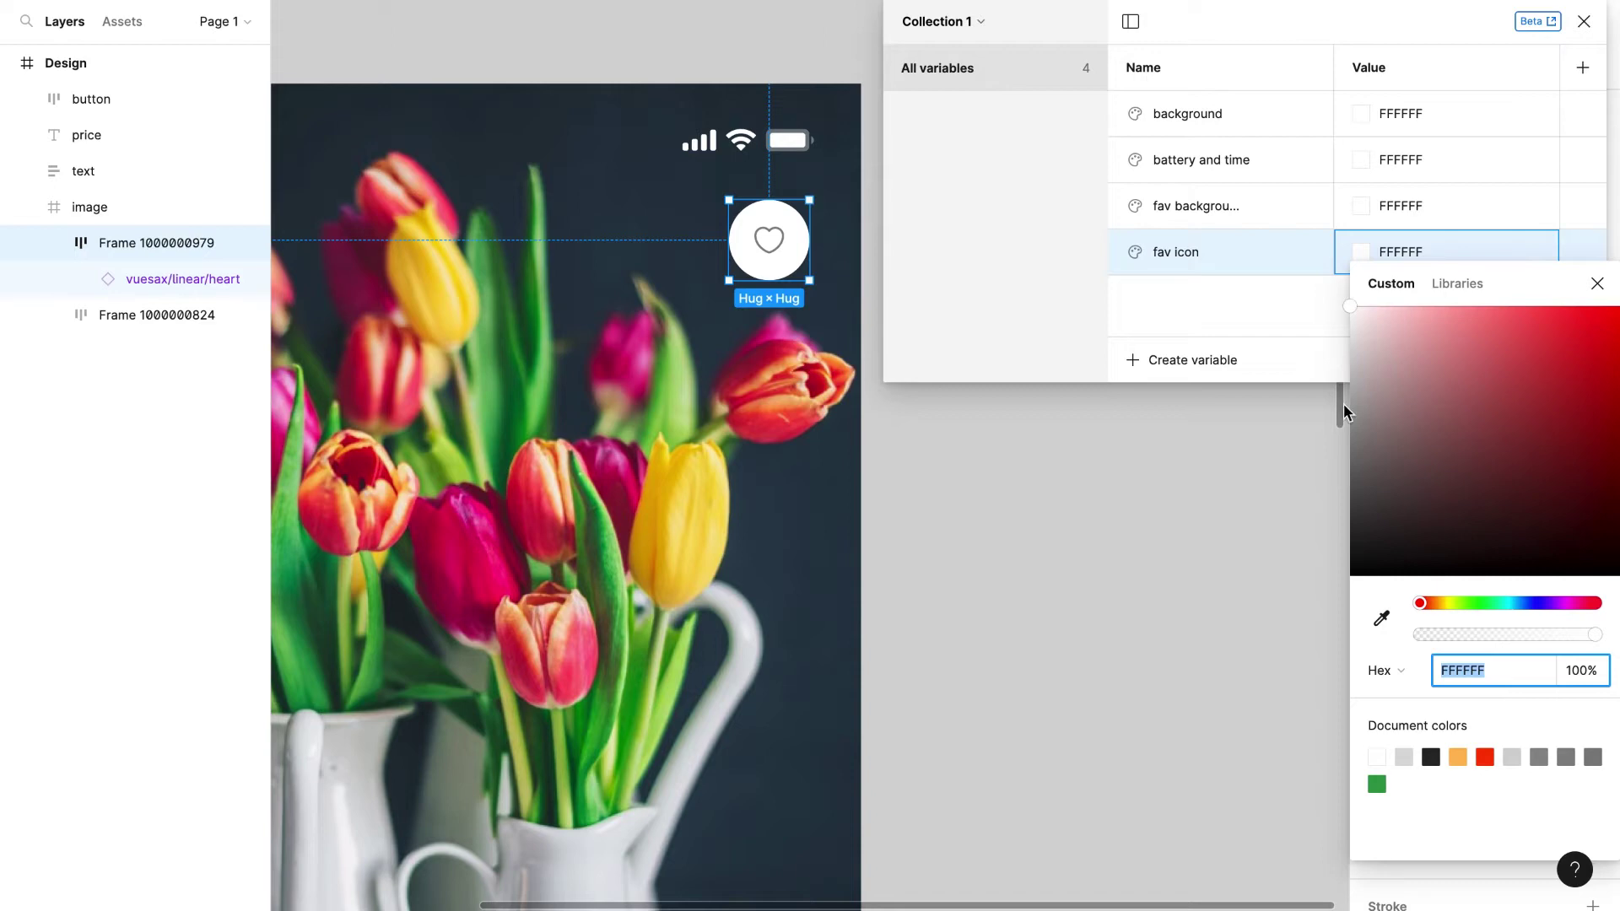
pyautogui.click(1381, 619)
pyautogui.scroll(4, 782, 238)
pyautogui.scroll(-4, 781, 239)
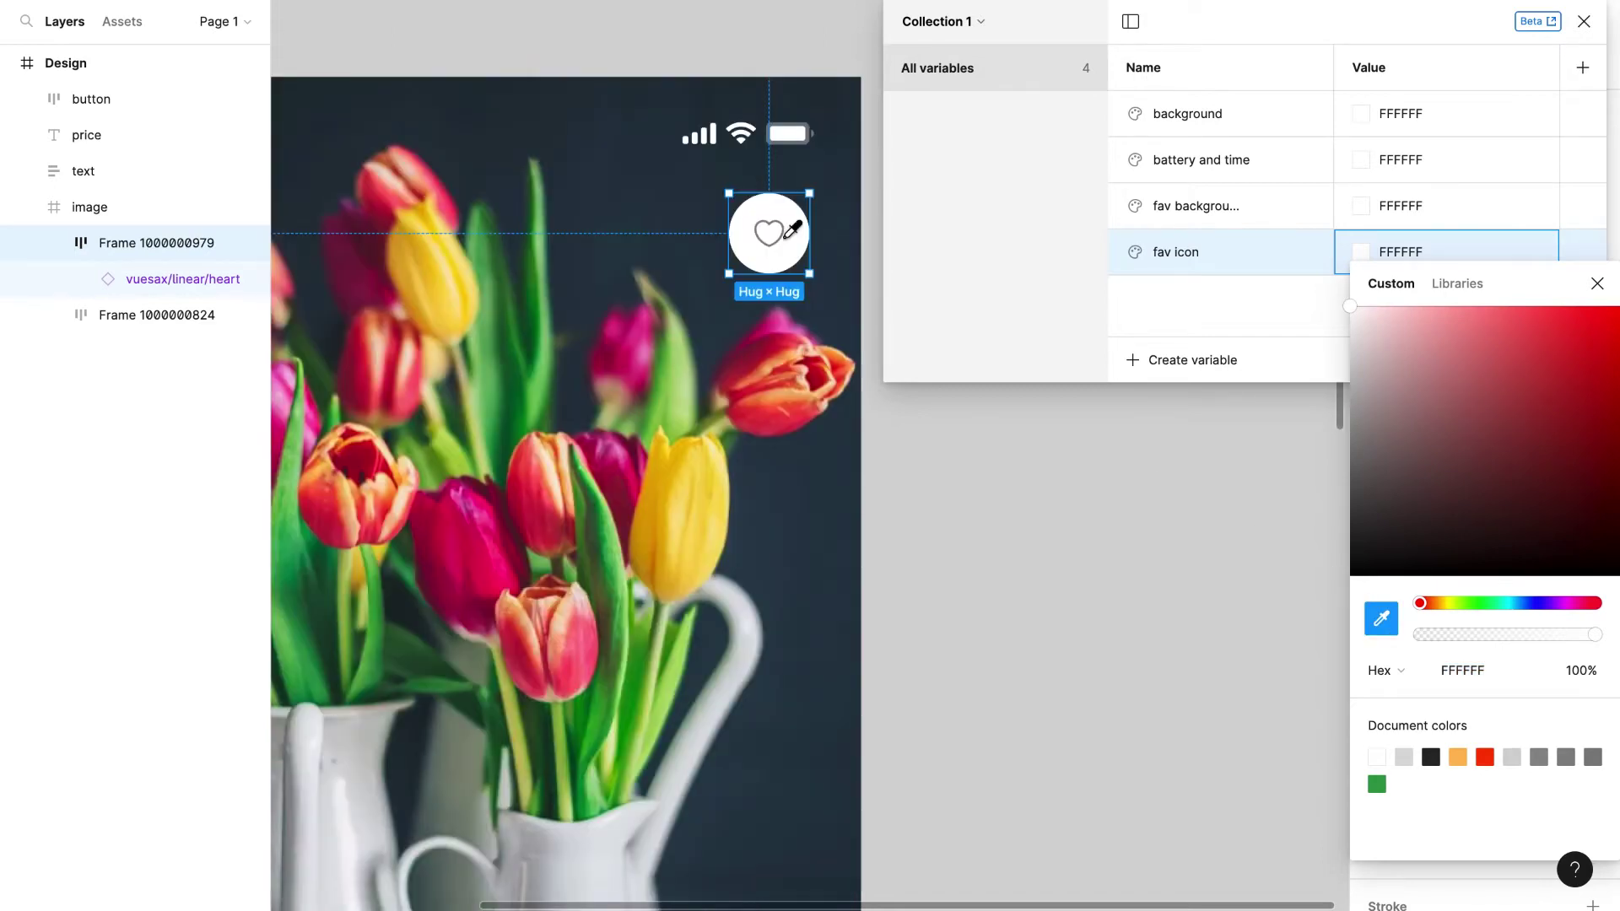
pyautogui.keyDown('ctrl'); pyautogui.scroll(3, 793, 241); pyautogui.keyUp('ctrl')
pyautogui.scroll(4, 791, 243)
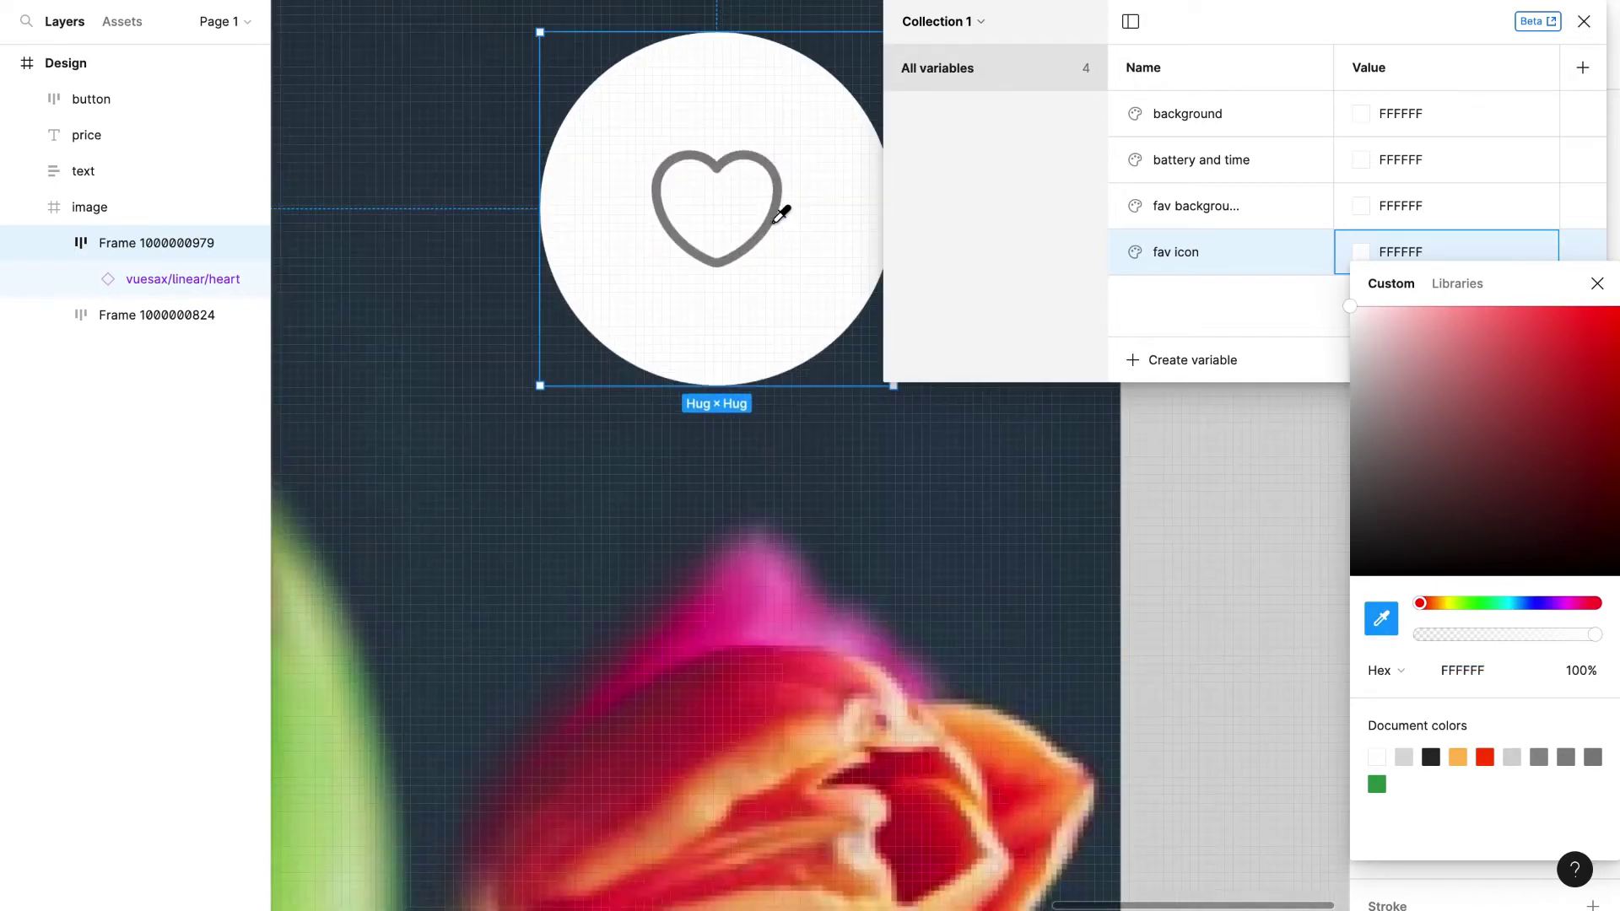
pyautogui.click(772, 217)
pyautogui.keyDown('ctrl'); pyautogui.scroll(-7, 770, 223); pyautogui.keyUp('ctrl')
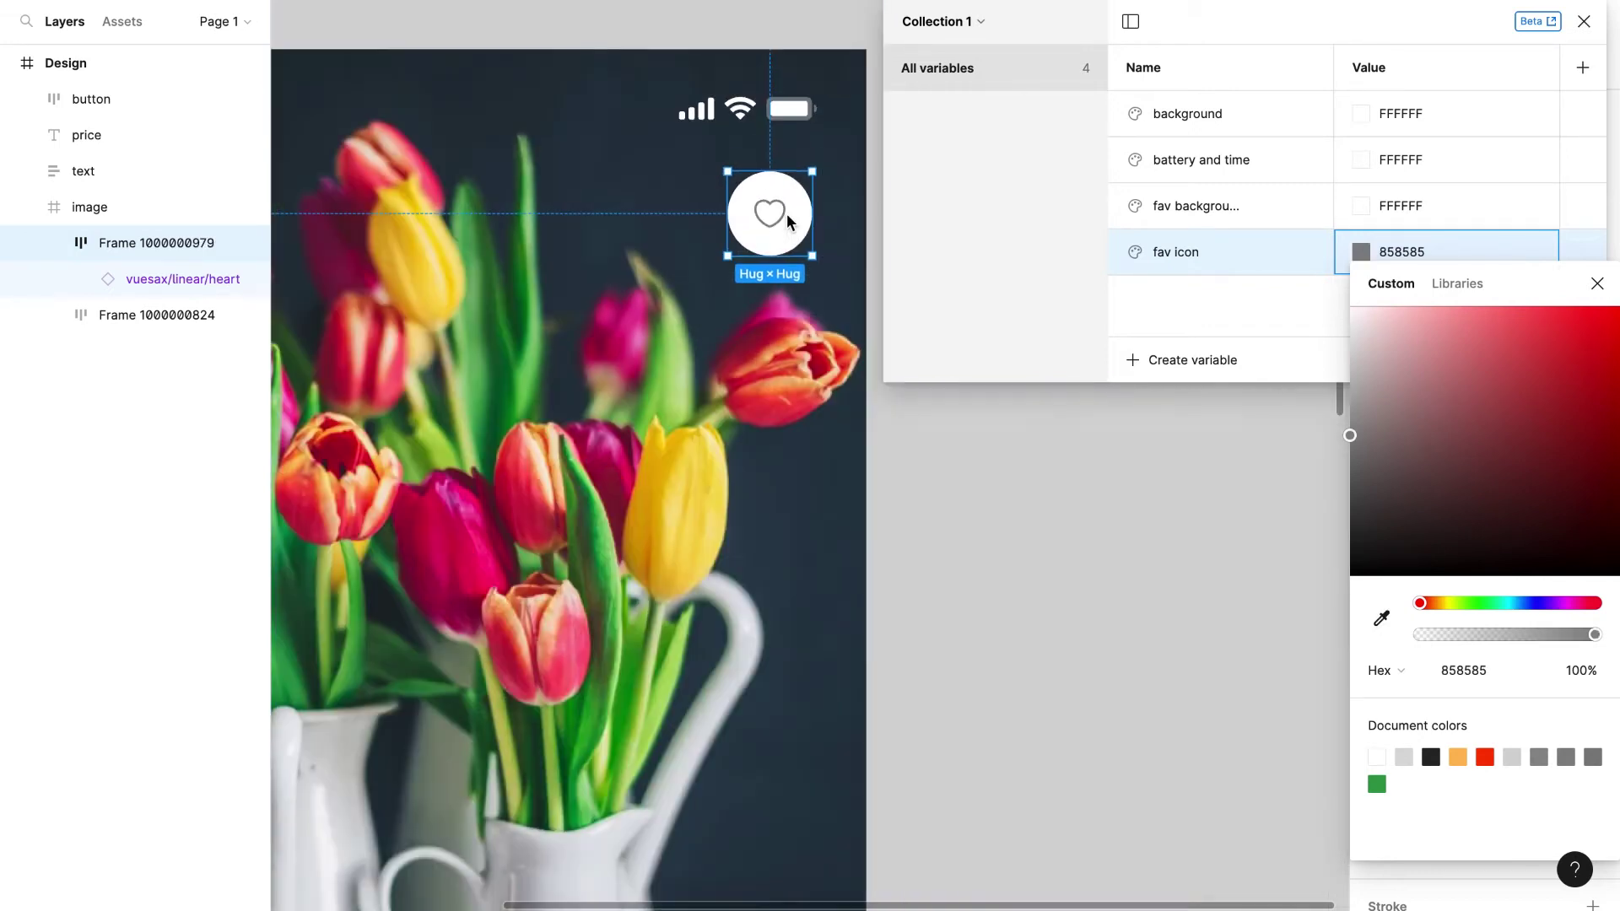
# Step: Add a color variable for the product title and name it "big text"
pyautogui.click(1166, 360)
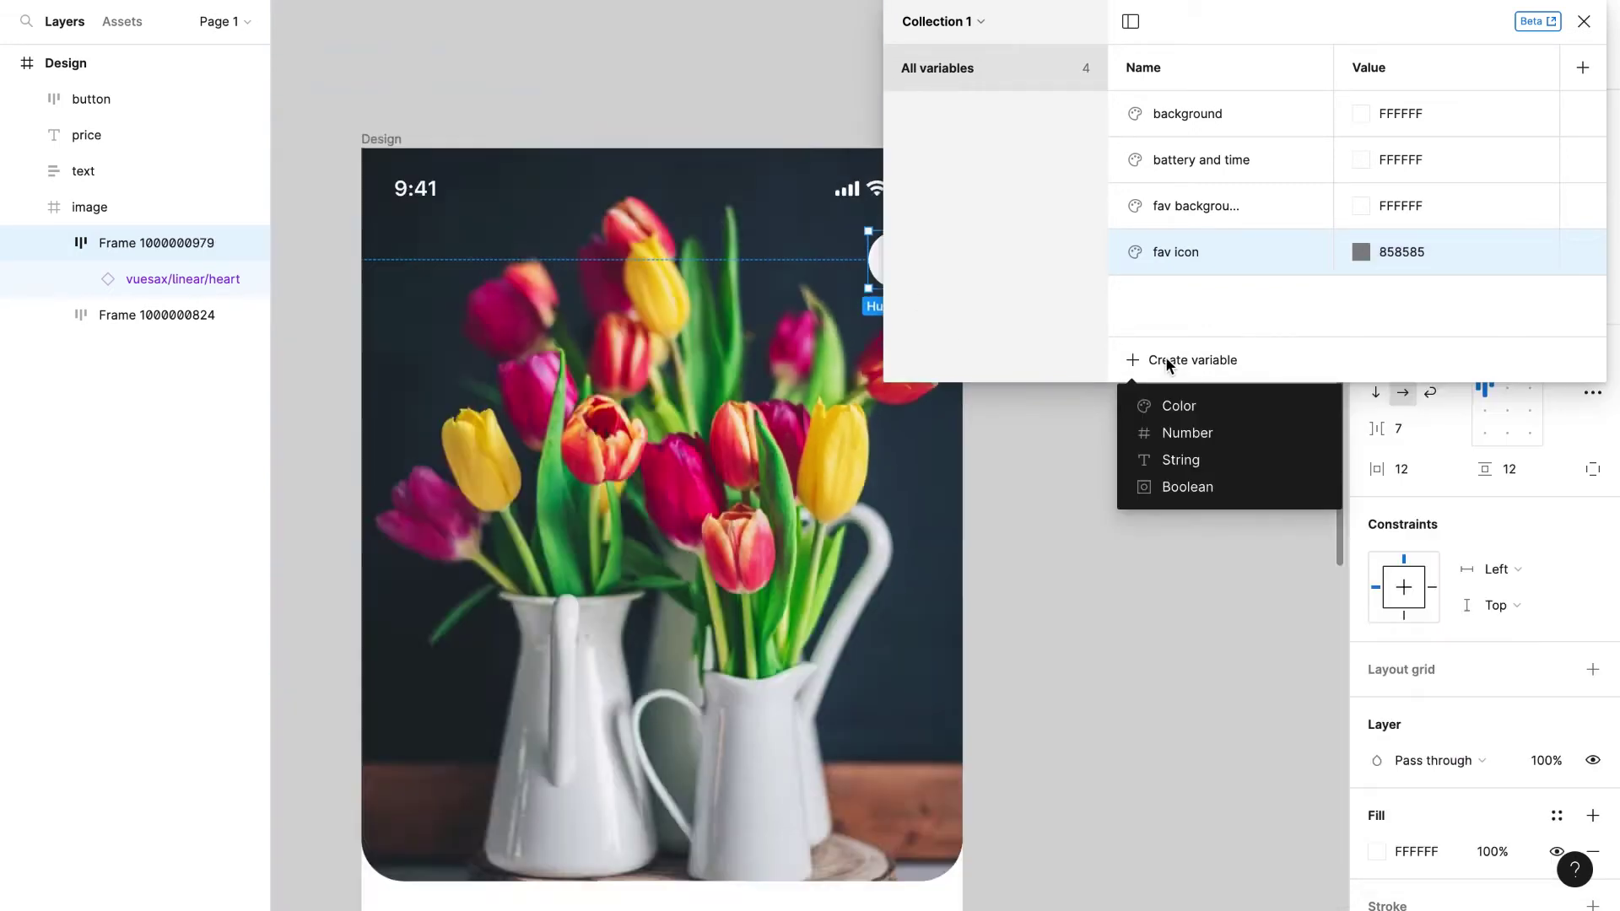
pyautogui.click(1151, 398)
pyautogui.scroll(-4, 844, 447)
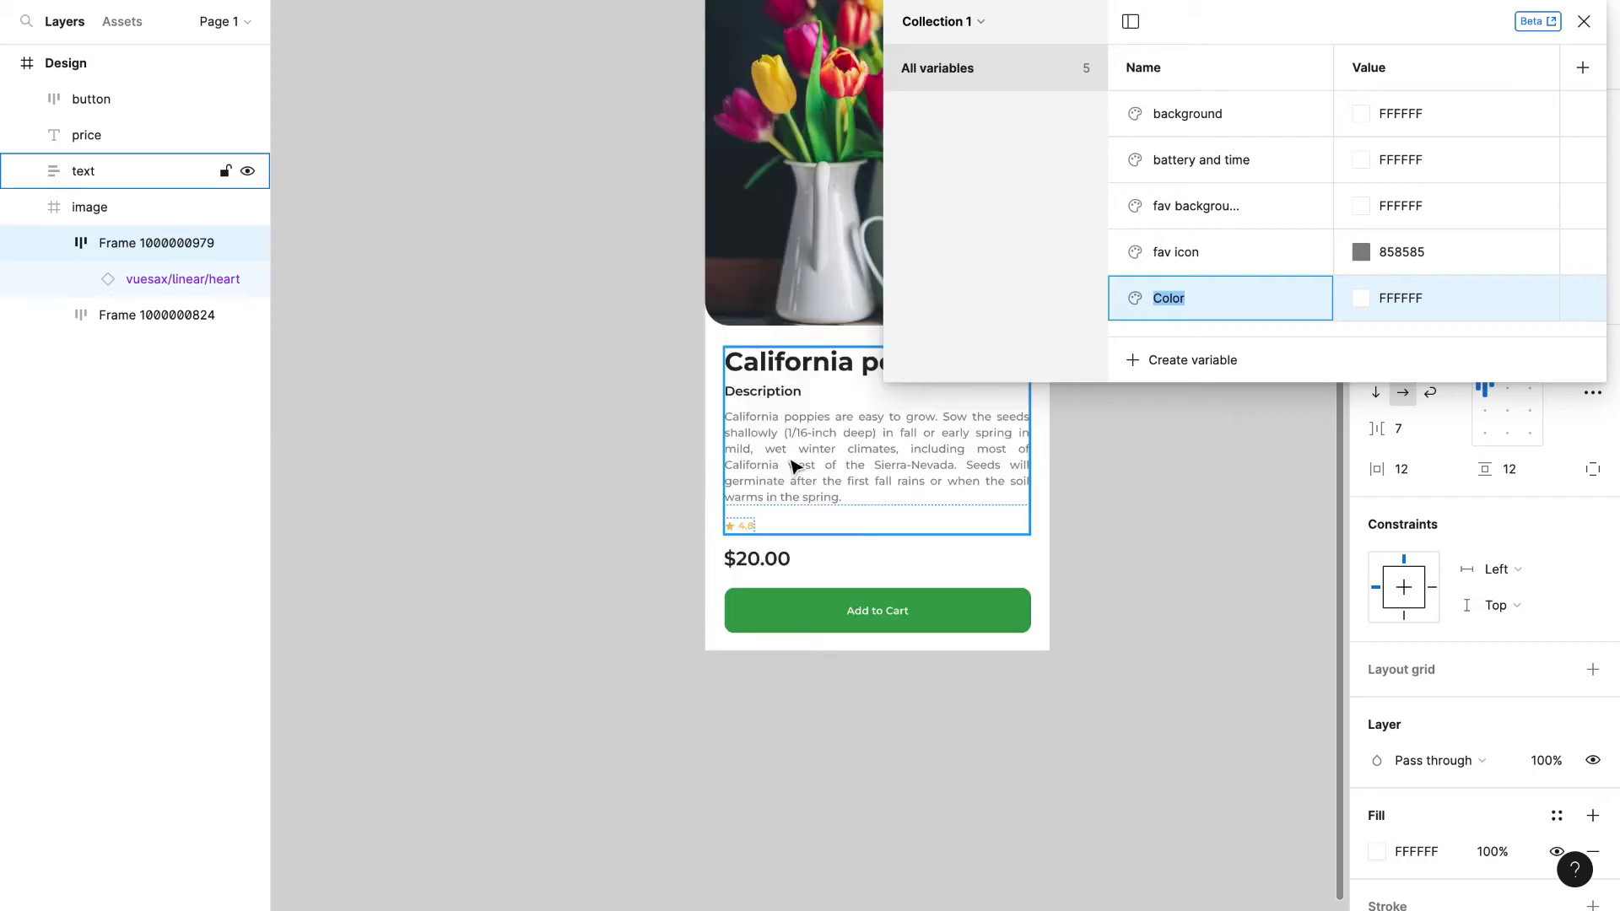
pyautogui.keyDown('ctrl'); pyautogui.scroll(5, 951, 423); pyautogui.keyUp('ctrl')
pyautogui.scroll(5, 793, 455)
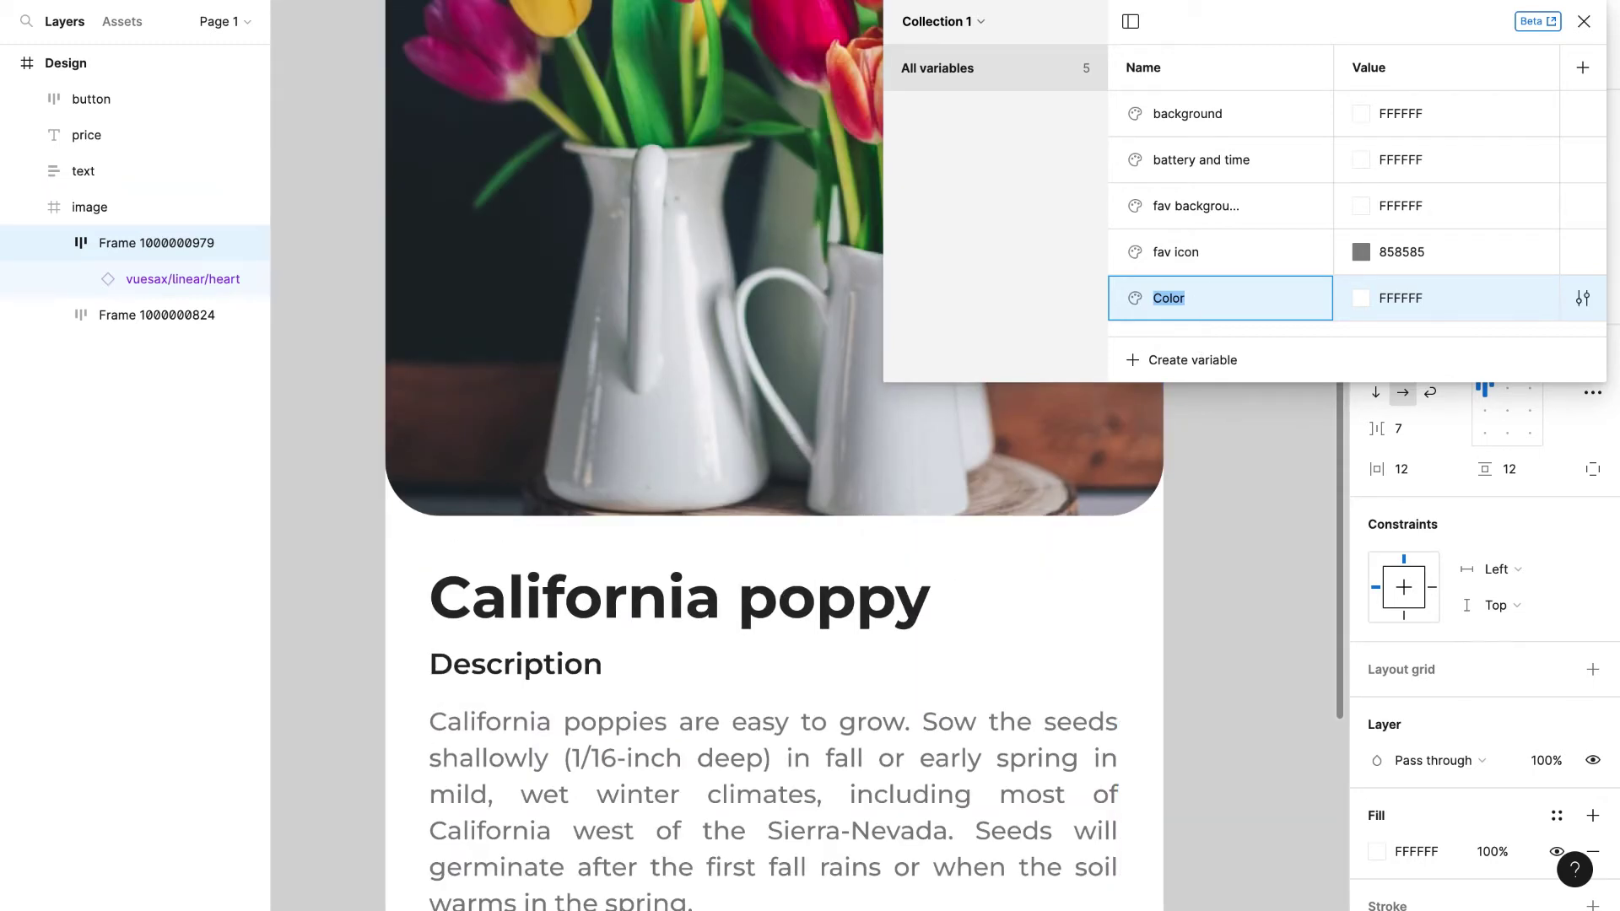
pyautogui.write('blg text')
pyautogui.press('Return')
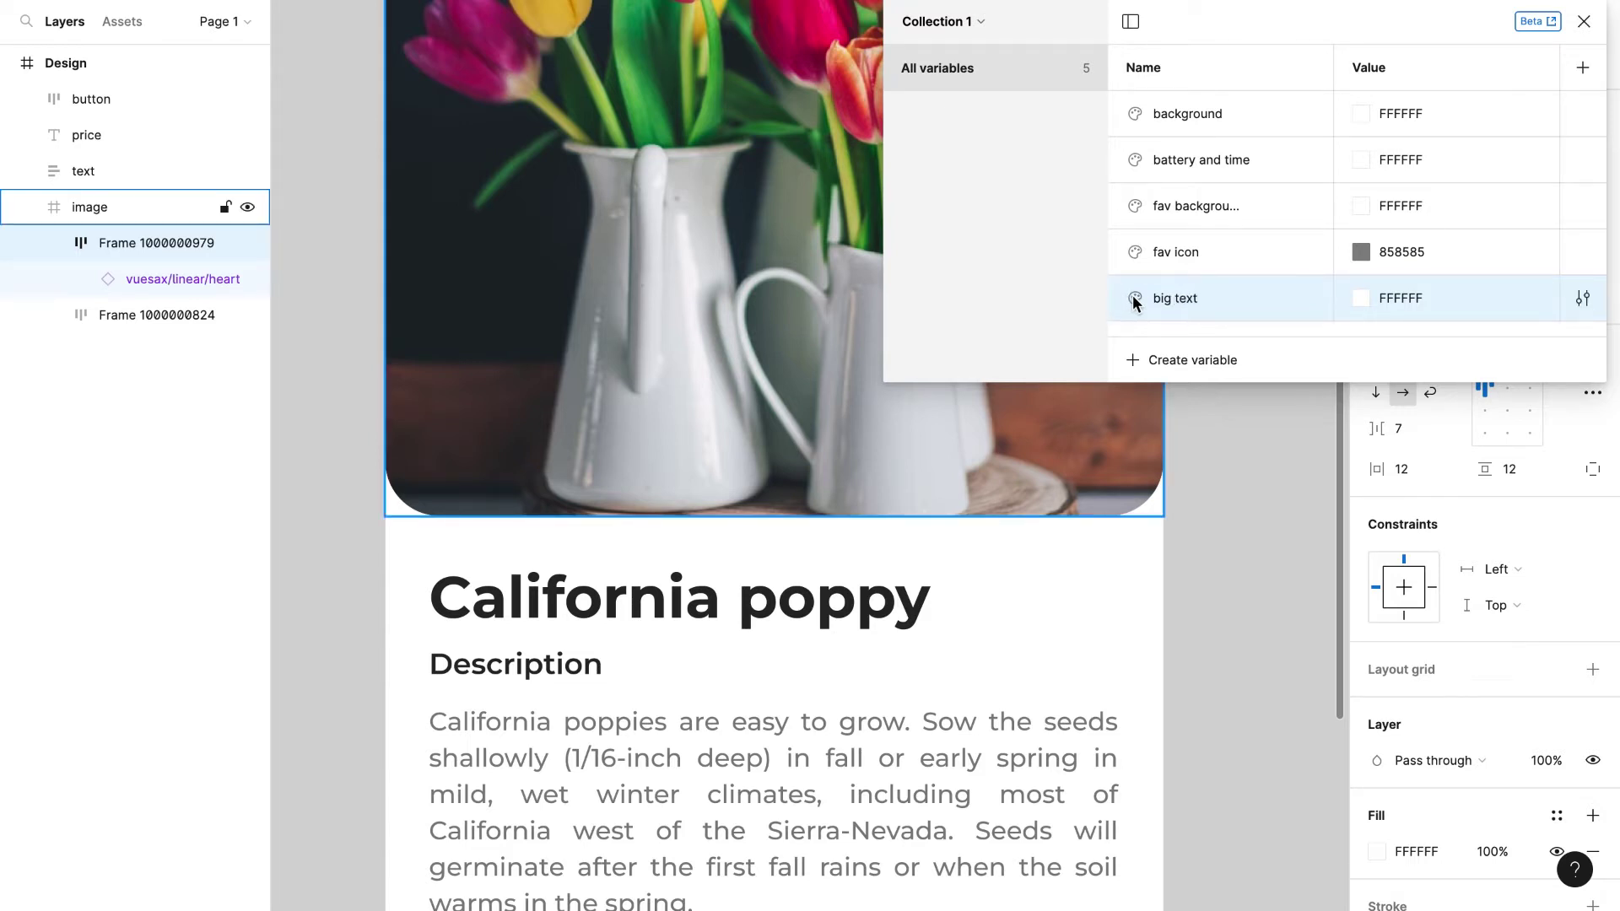
# Step: Set the "big text" variable's value to 282828 by sampling the "California poppy" title
pyautogui.click(1351, 300)
pyautogui.click(1381, 655)
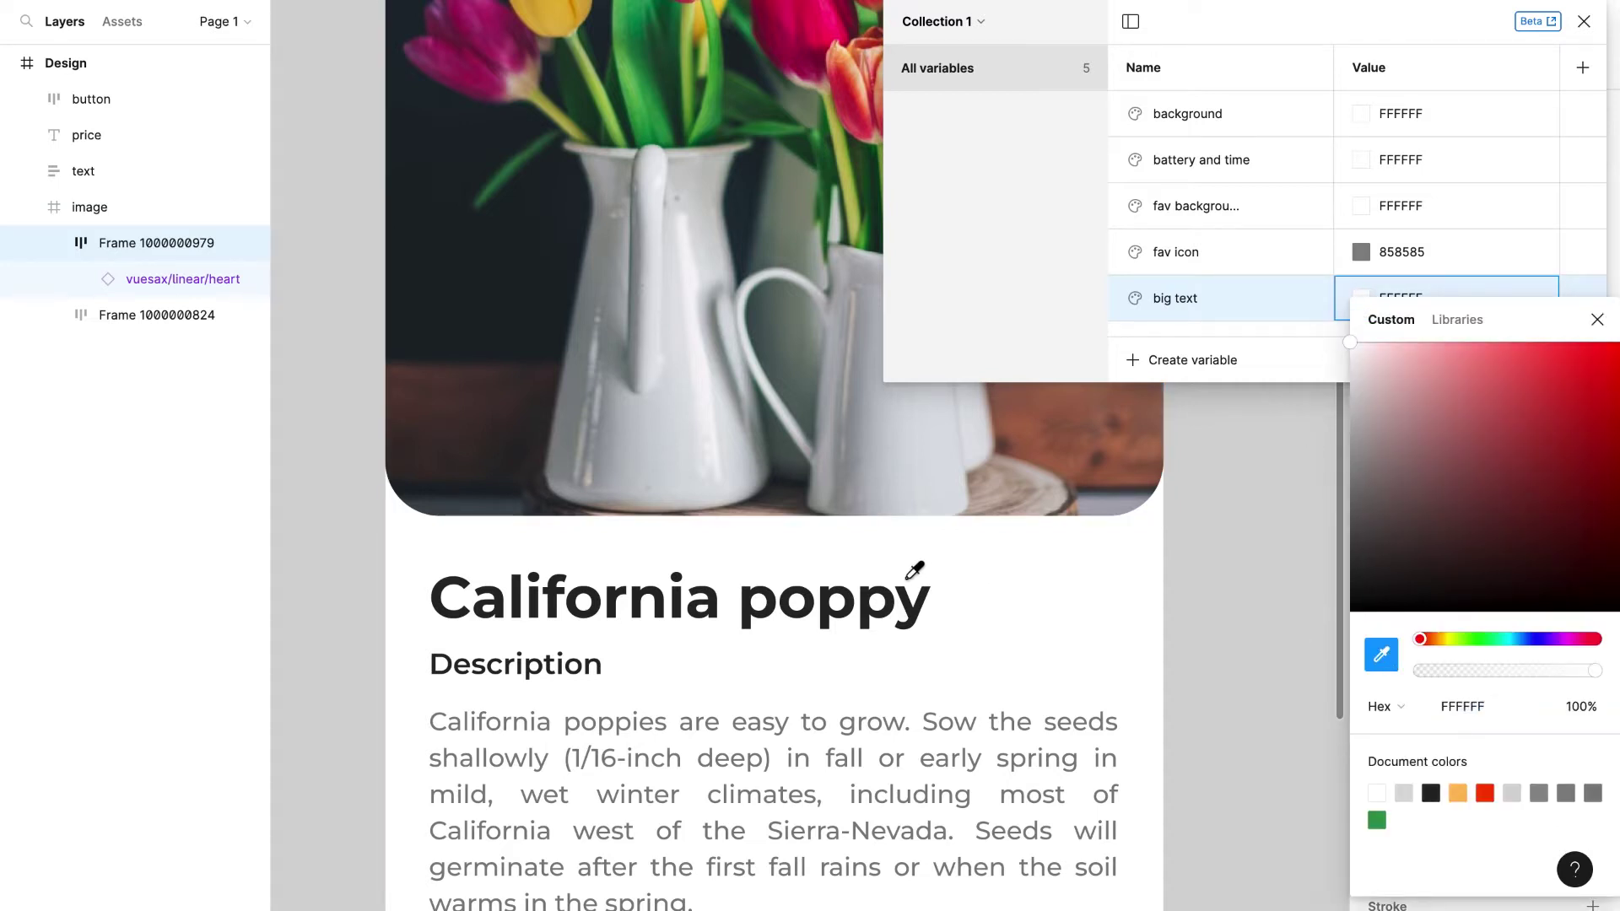
pyautogui.click(865, 601)
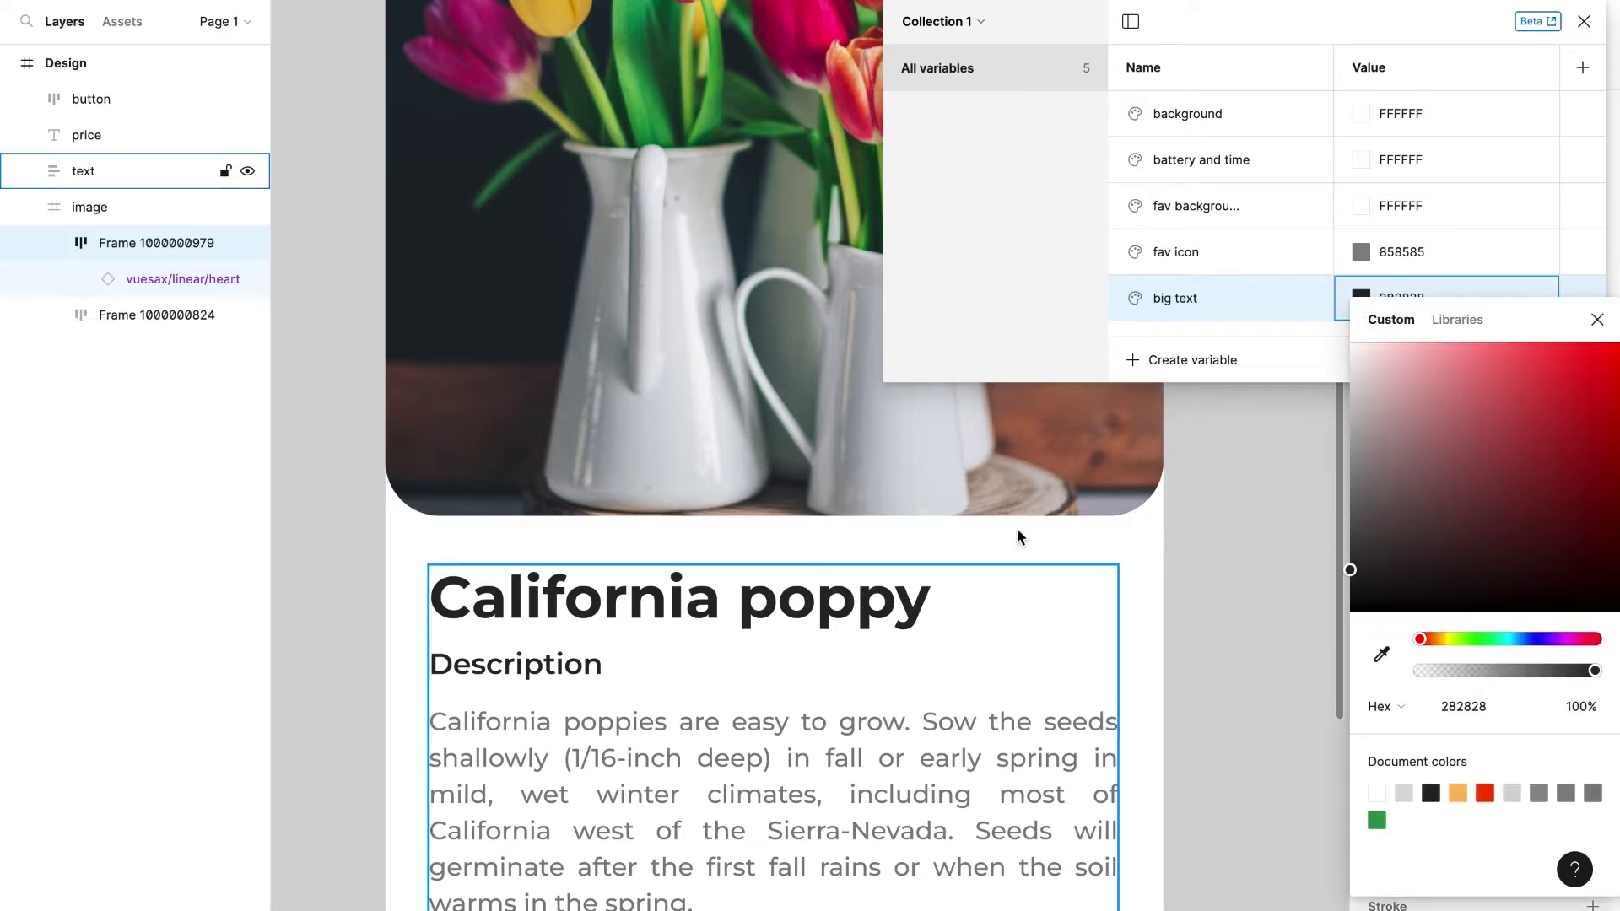
# Step: Create a color variable named "subtext" for the Description heading
pyautogui.click(1182, 366)
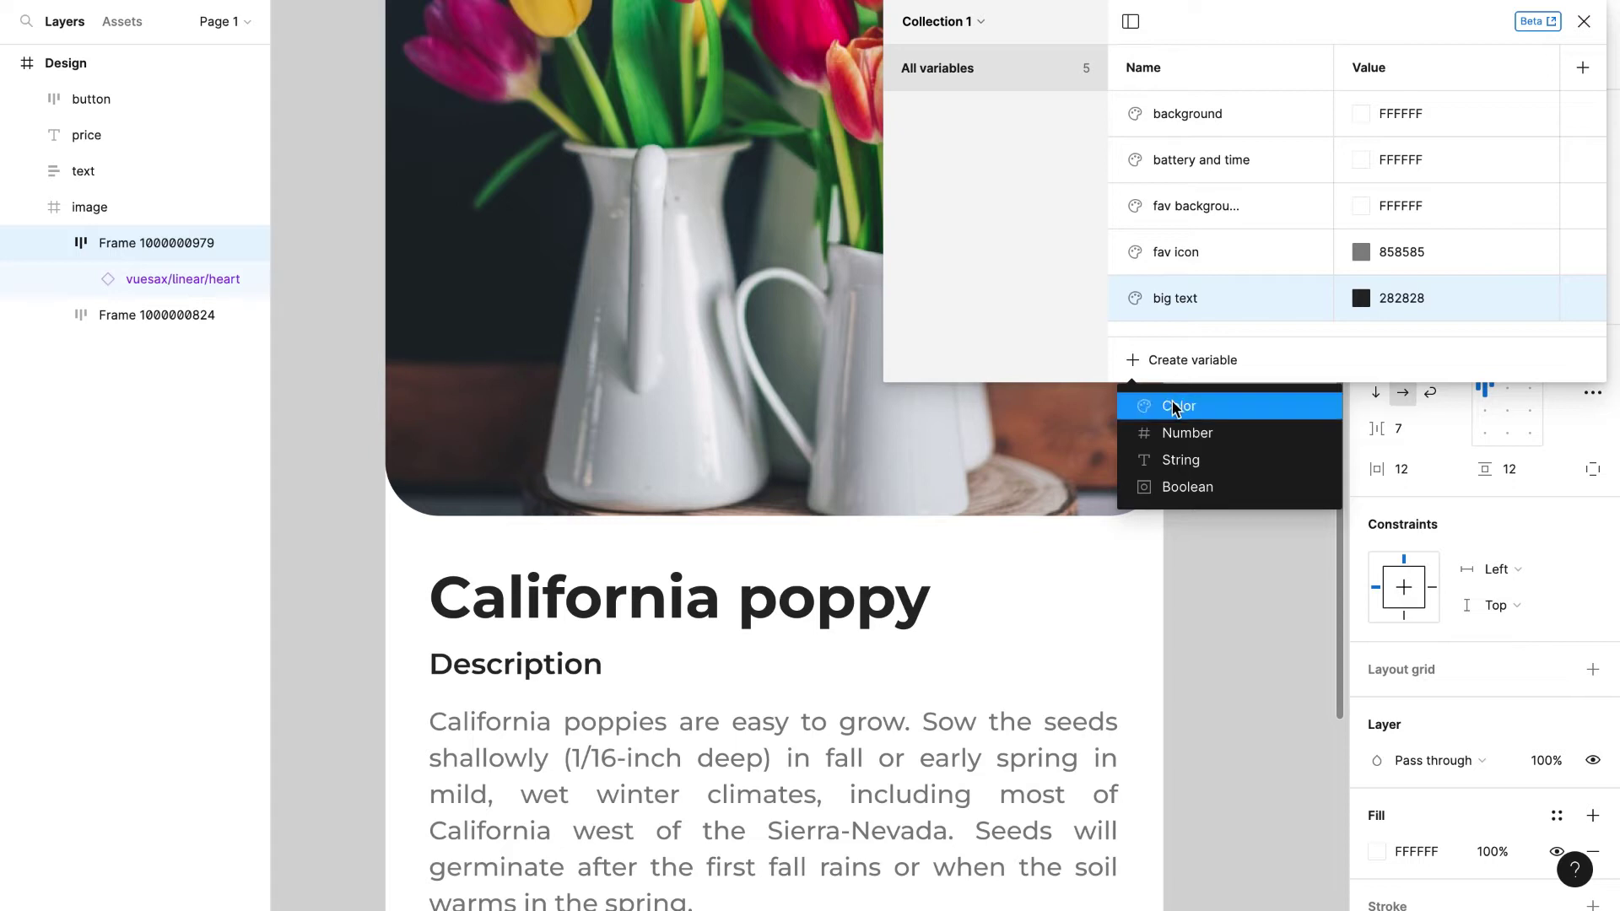
pyautogui.click(1176, 407)
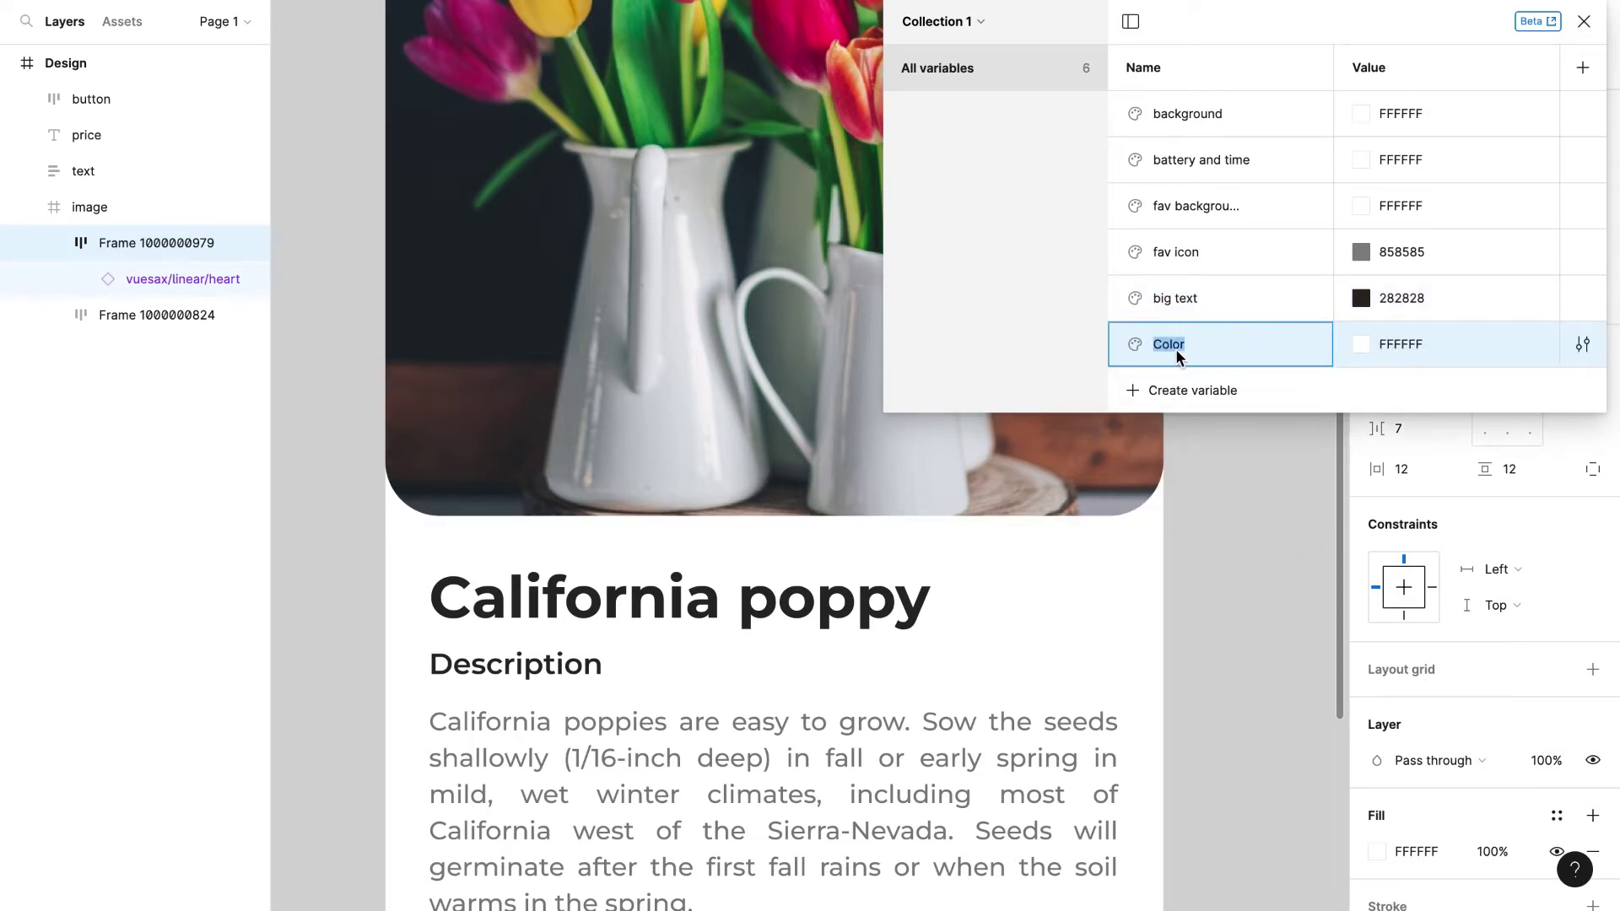
pyautogui.write('subtext')
# Step: Set the "subtext" variable's value to 282828 by sampling the lettering of the "Description" heading
pyautogui.click(1361, 344)
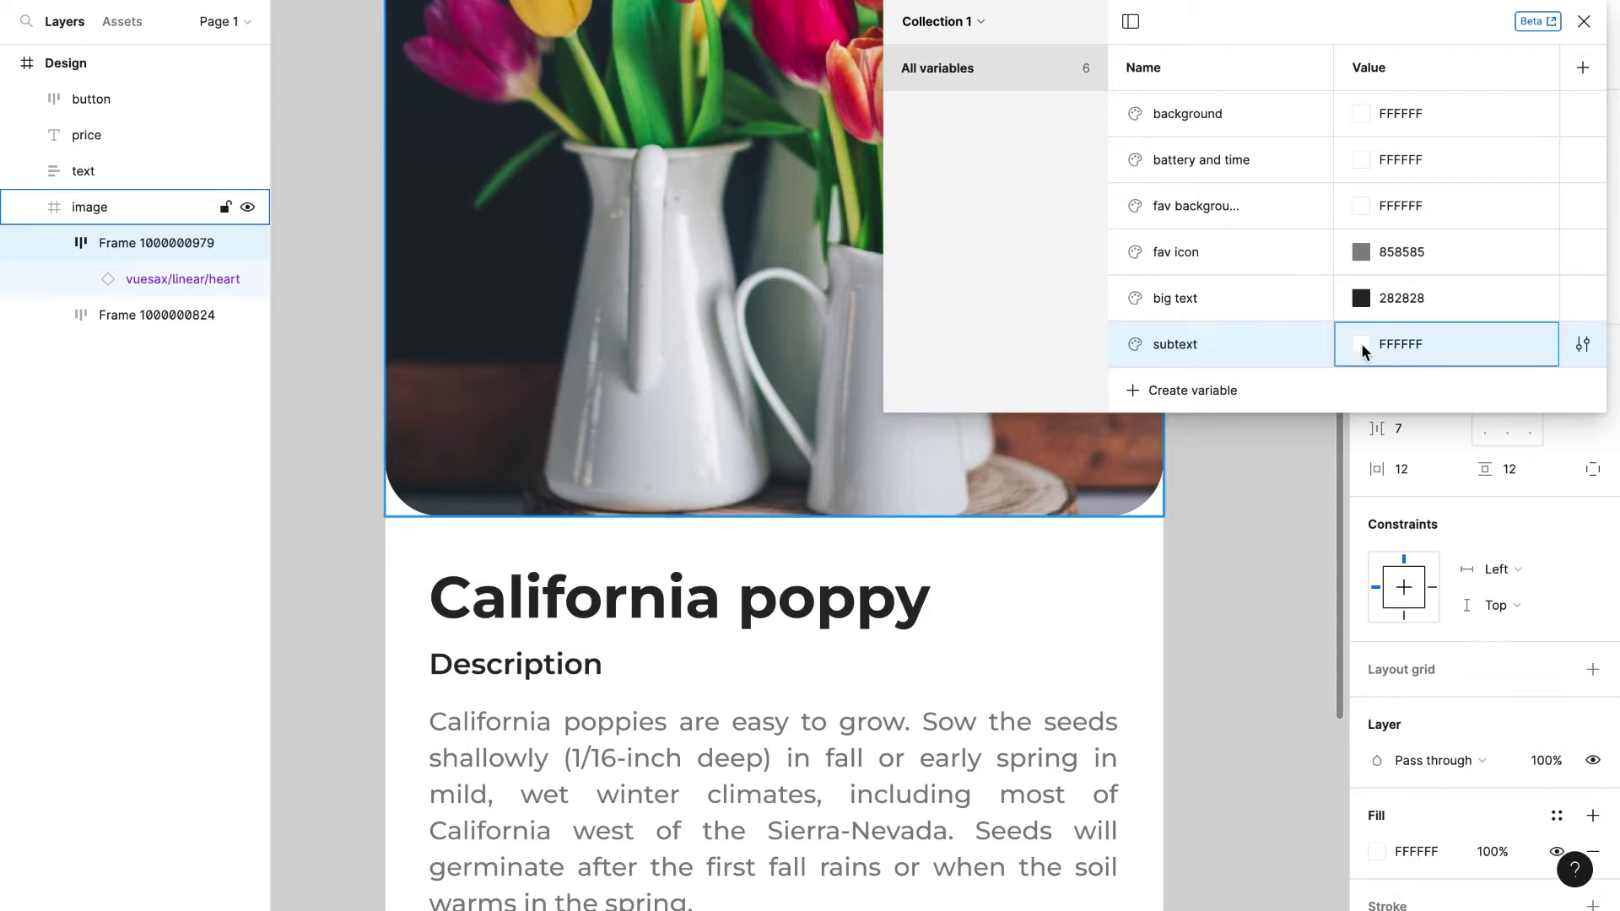
pyautogui.click(1381, 654)
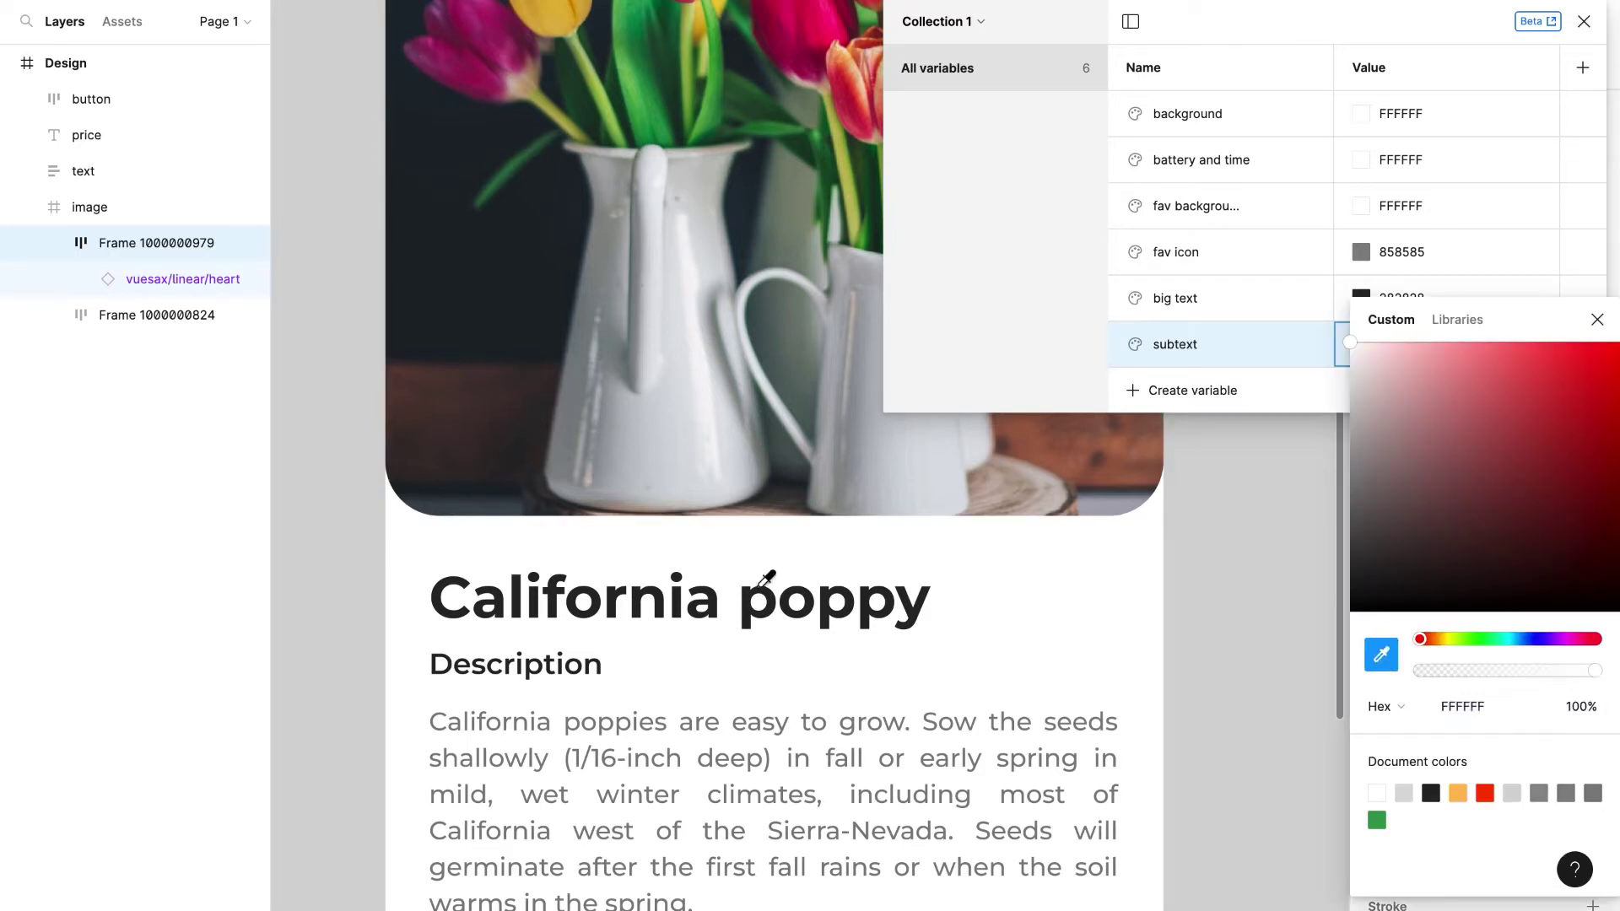
pyautogui.scroll(3, 535, 673)
pyautogui.scroll(3, 534, 673)
pyautogui.click(533, 662)
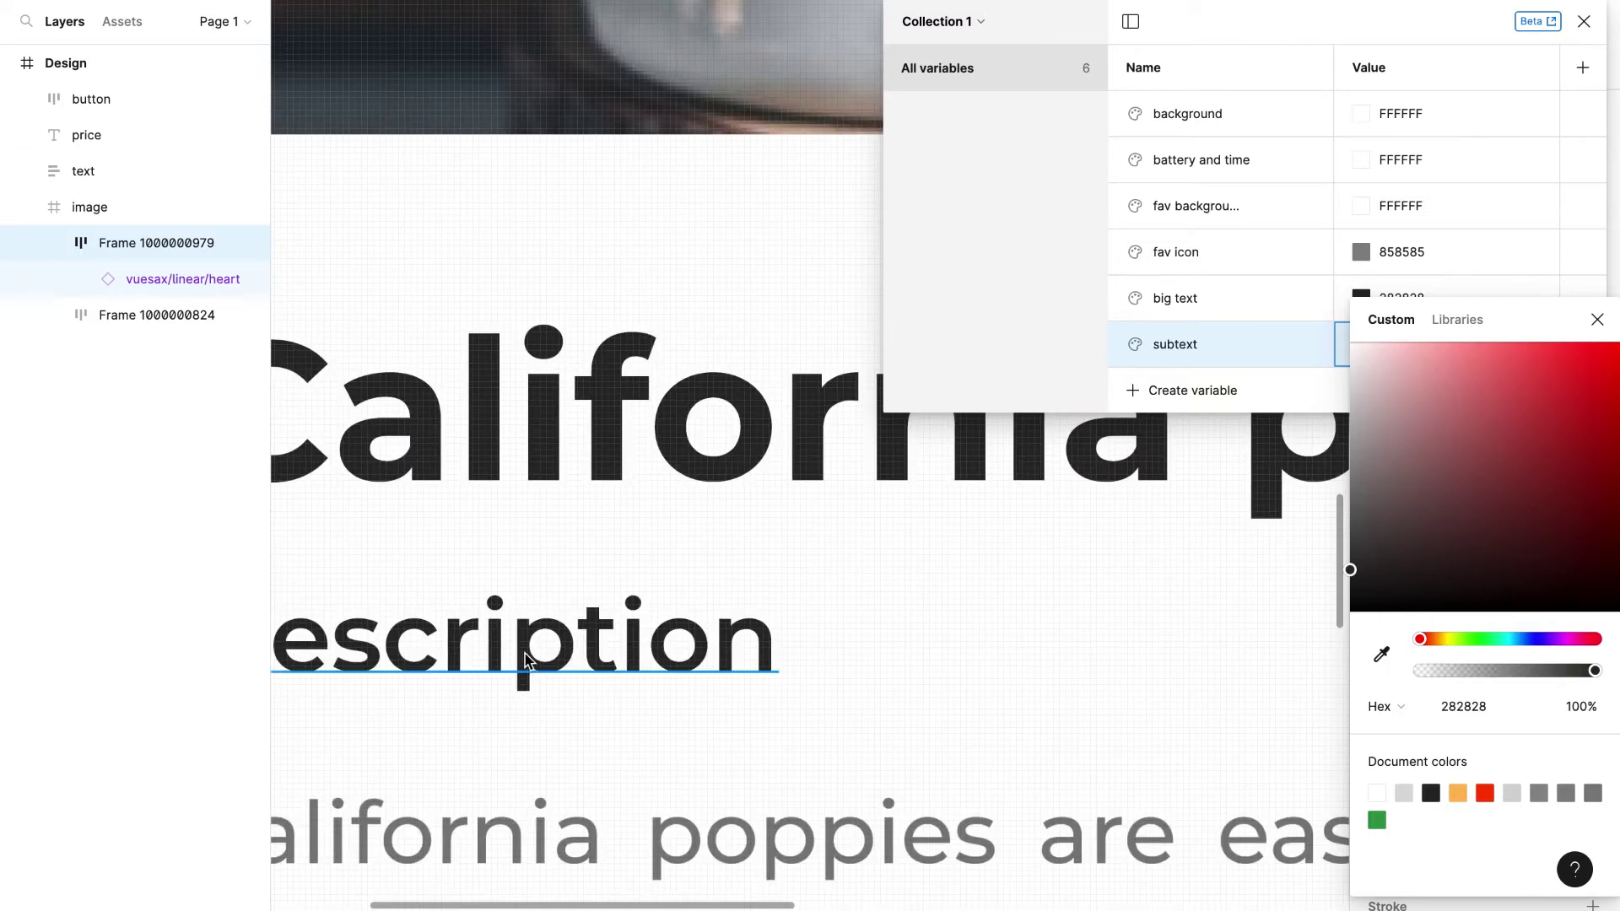
pyautogui.scroll(-3, 548, 649)
# Step: Create a color variable named "body text" for the description paragraph
pyautogui.click(1136, 391)
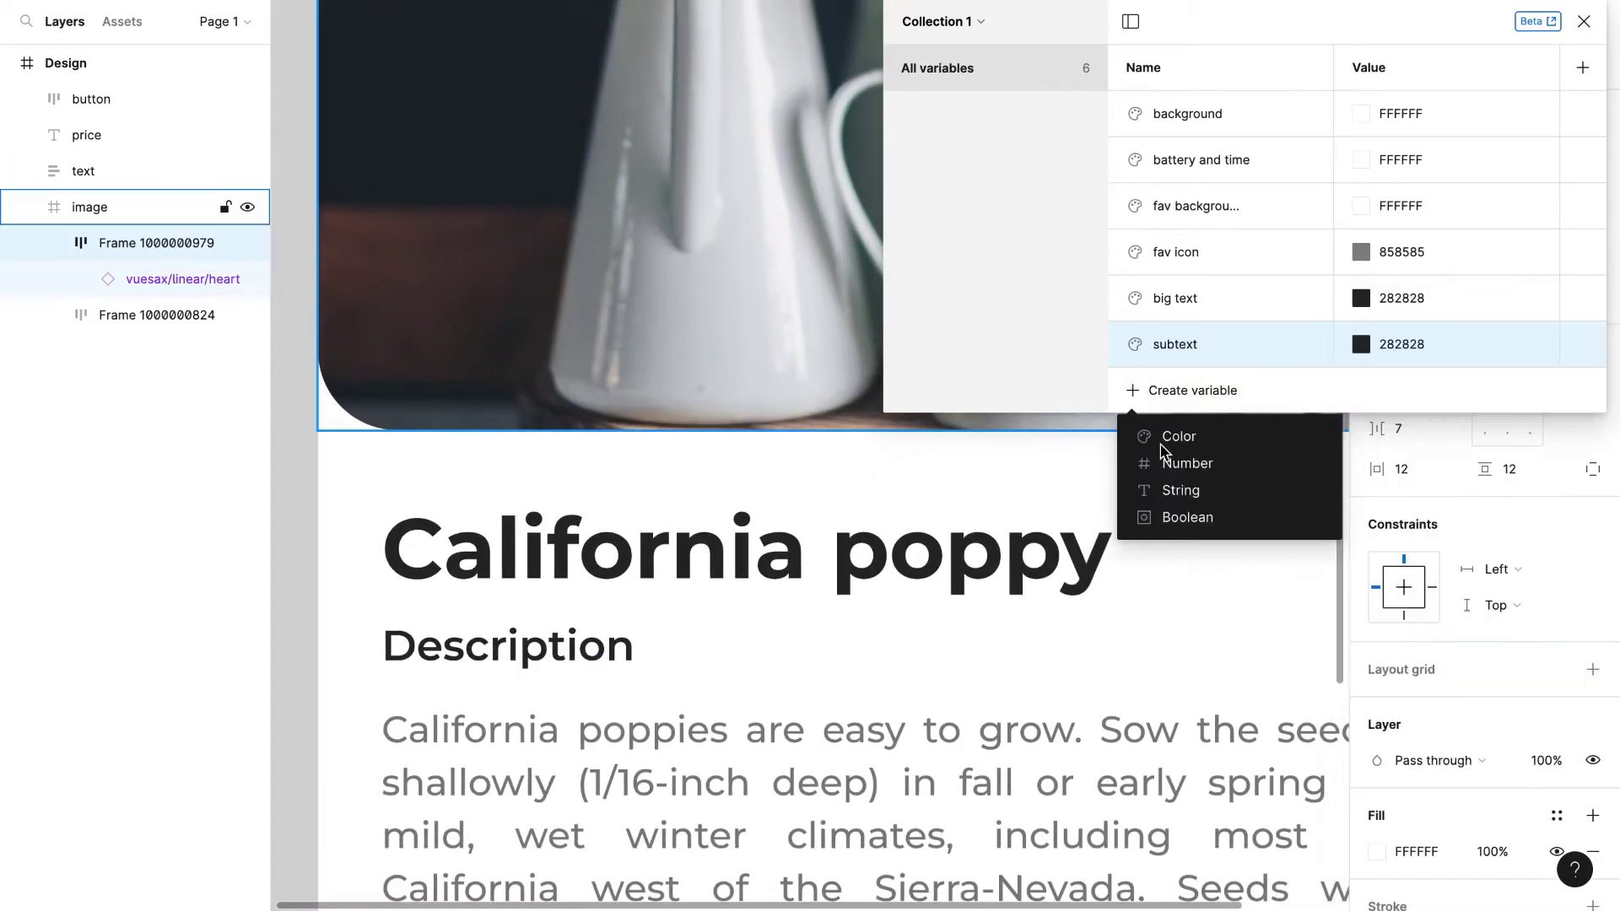
pyautogui.click(1170, 437)
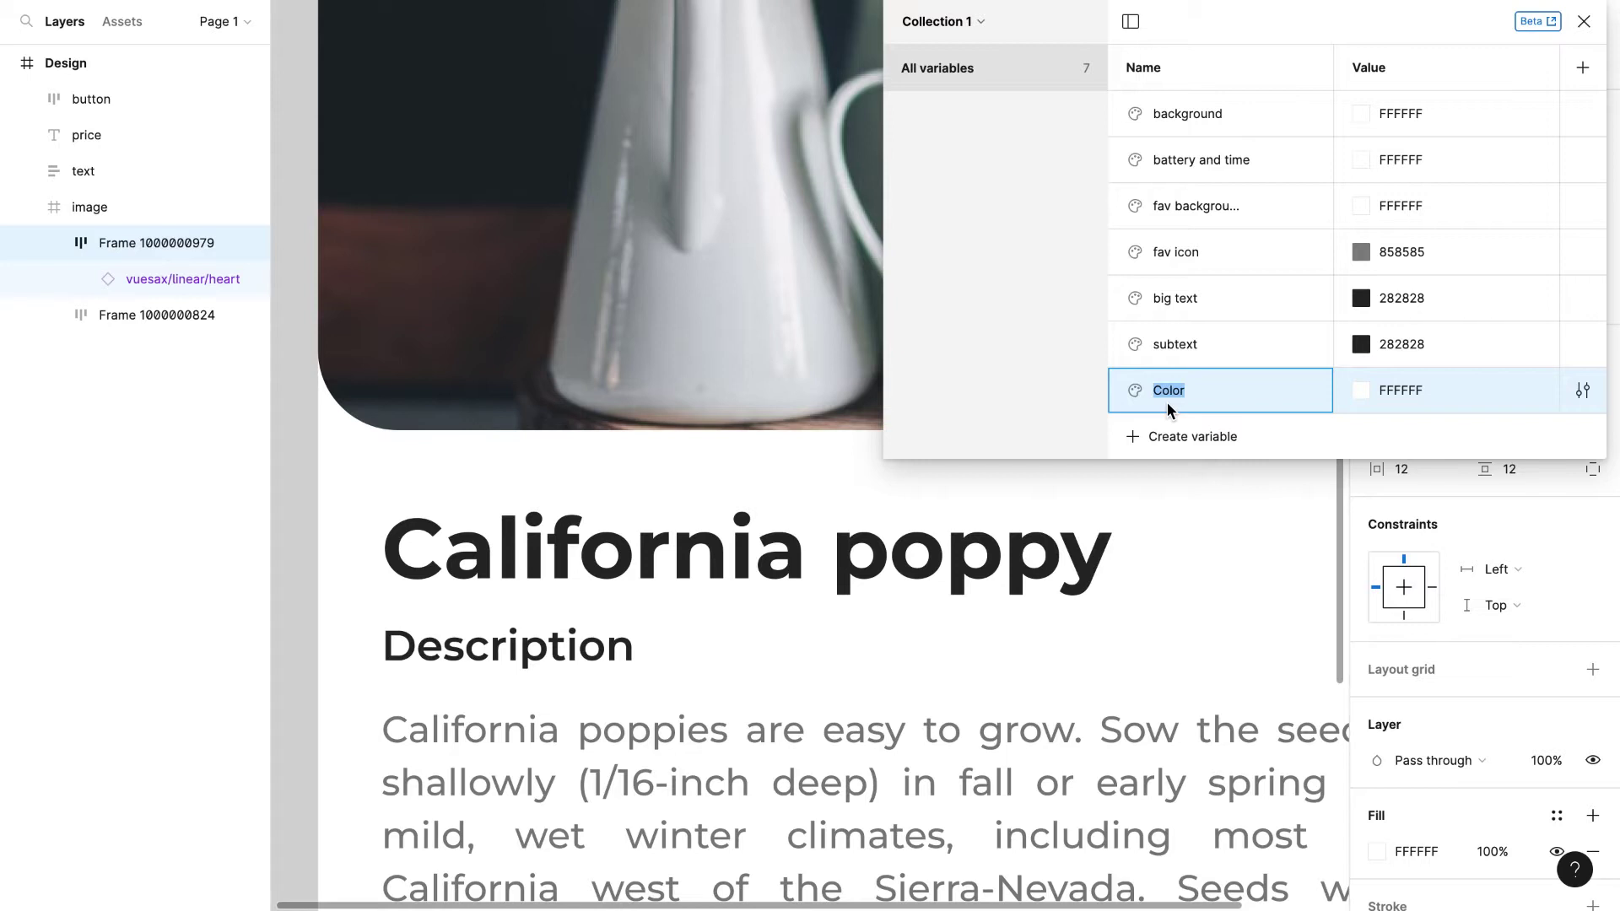
pyautogui.write('body text')
pyautogui.press('Return')
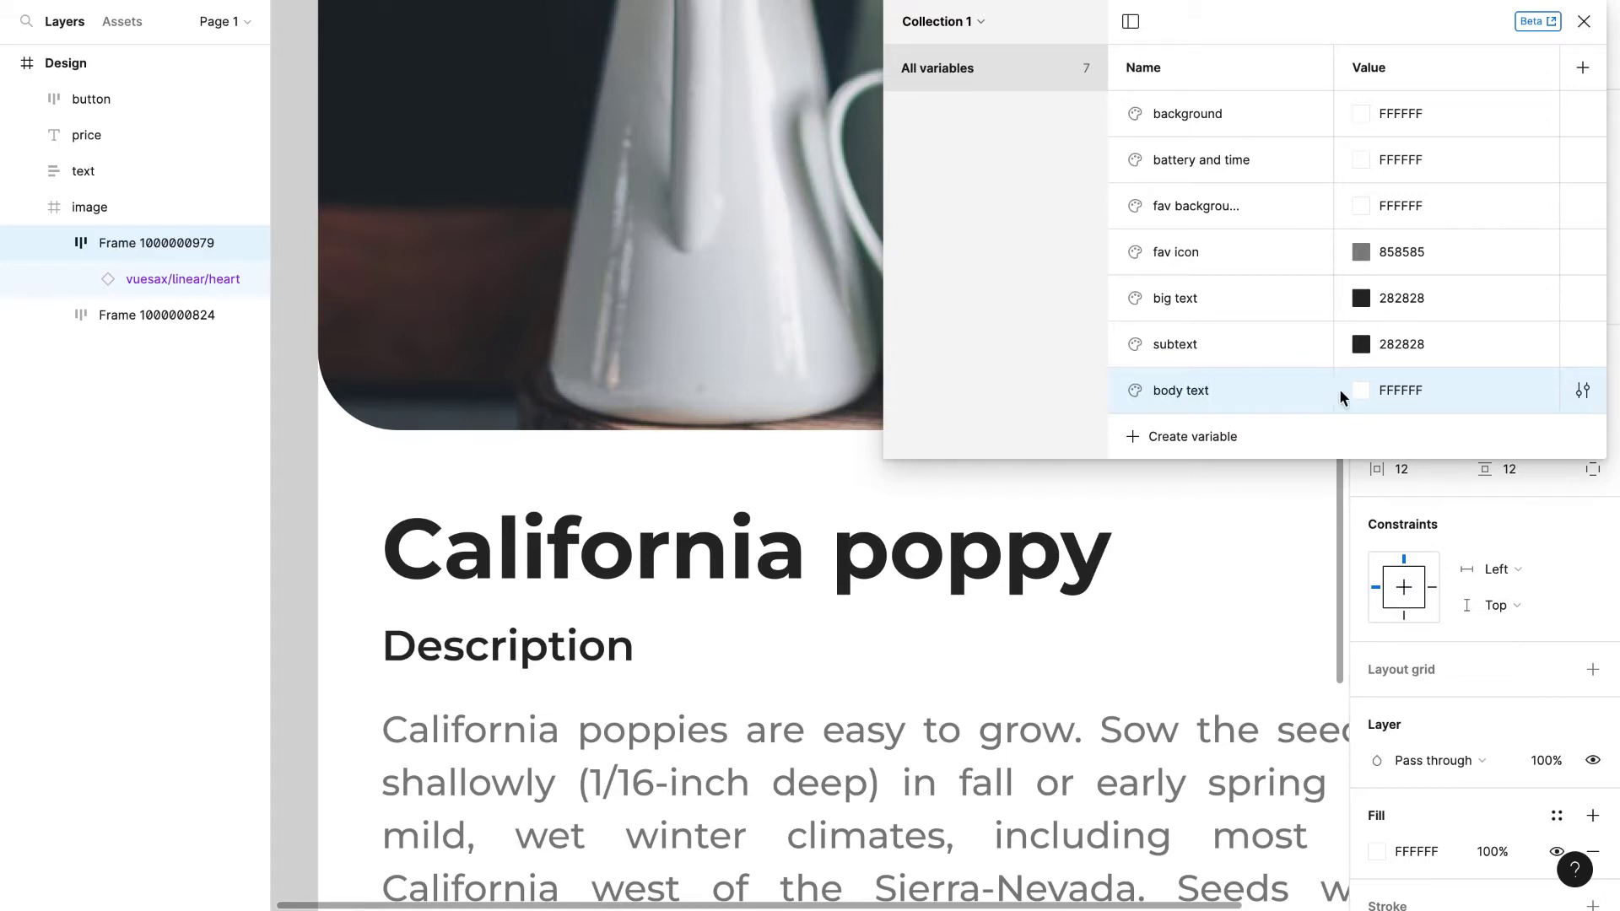
# Step: Set the "body text" variable's value to 808080 by sampling a gray letter in the description paragraph
pyautogui.click(1363, 389)
pyautogui.click(1381, 655)
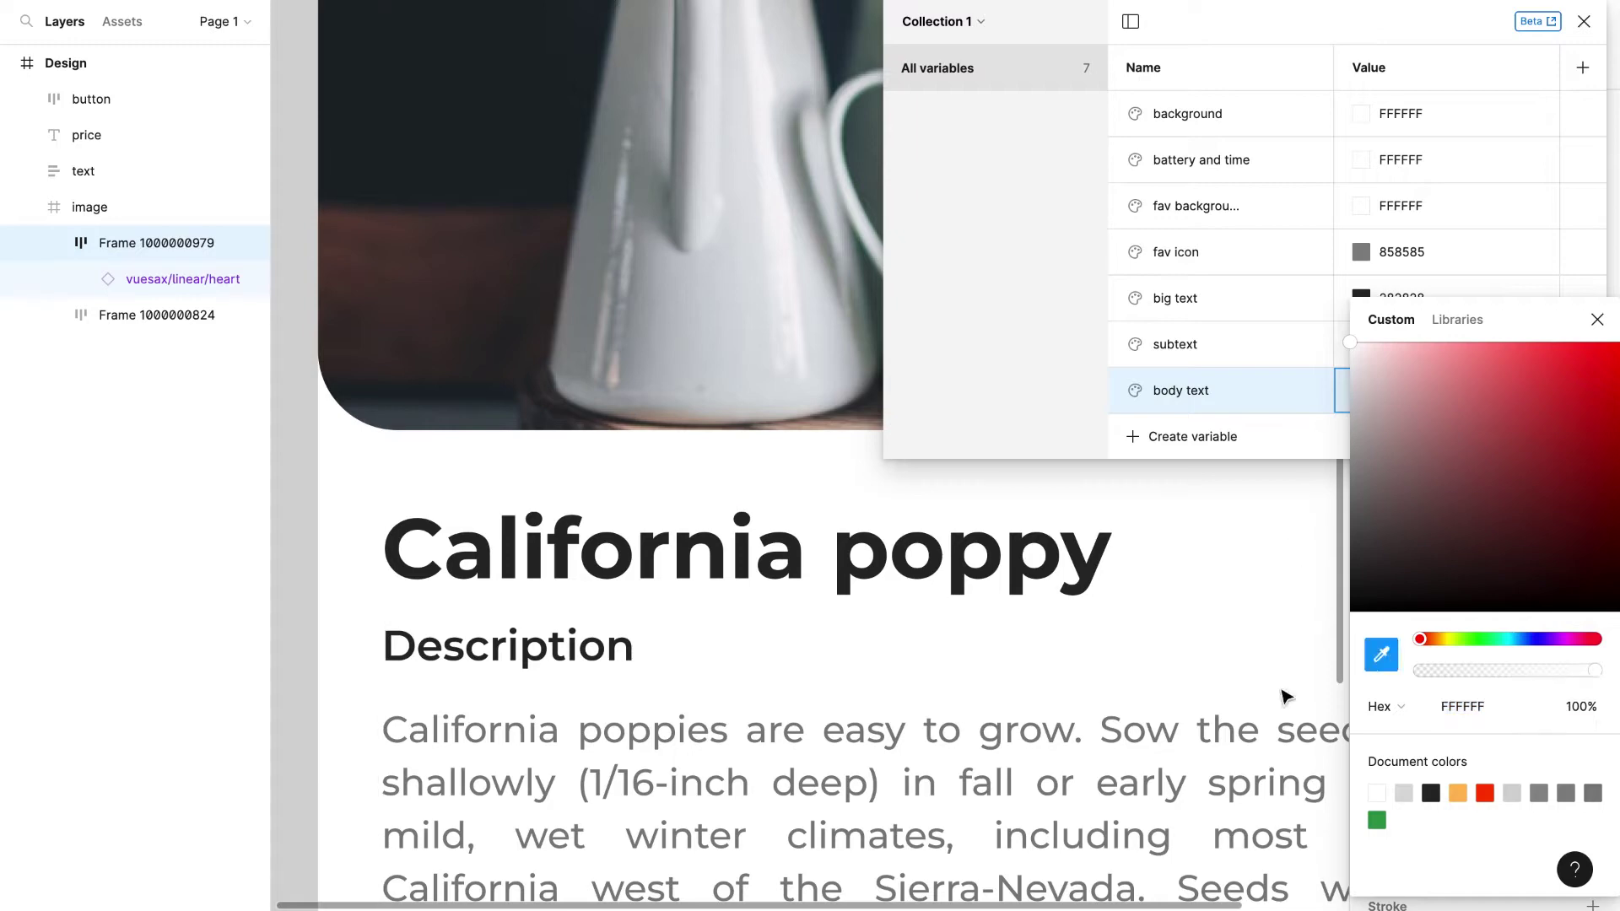
pyautogui.scroll(5, 1121, 751)
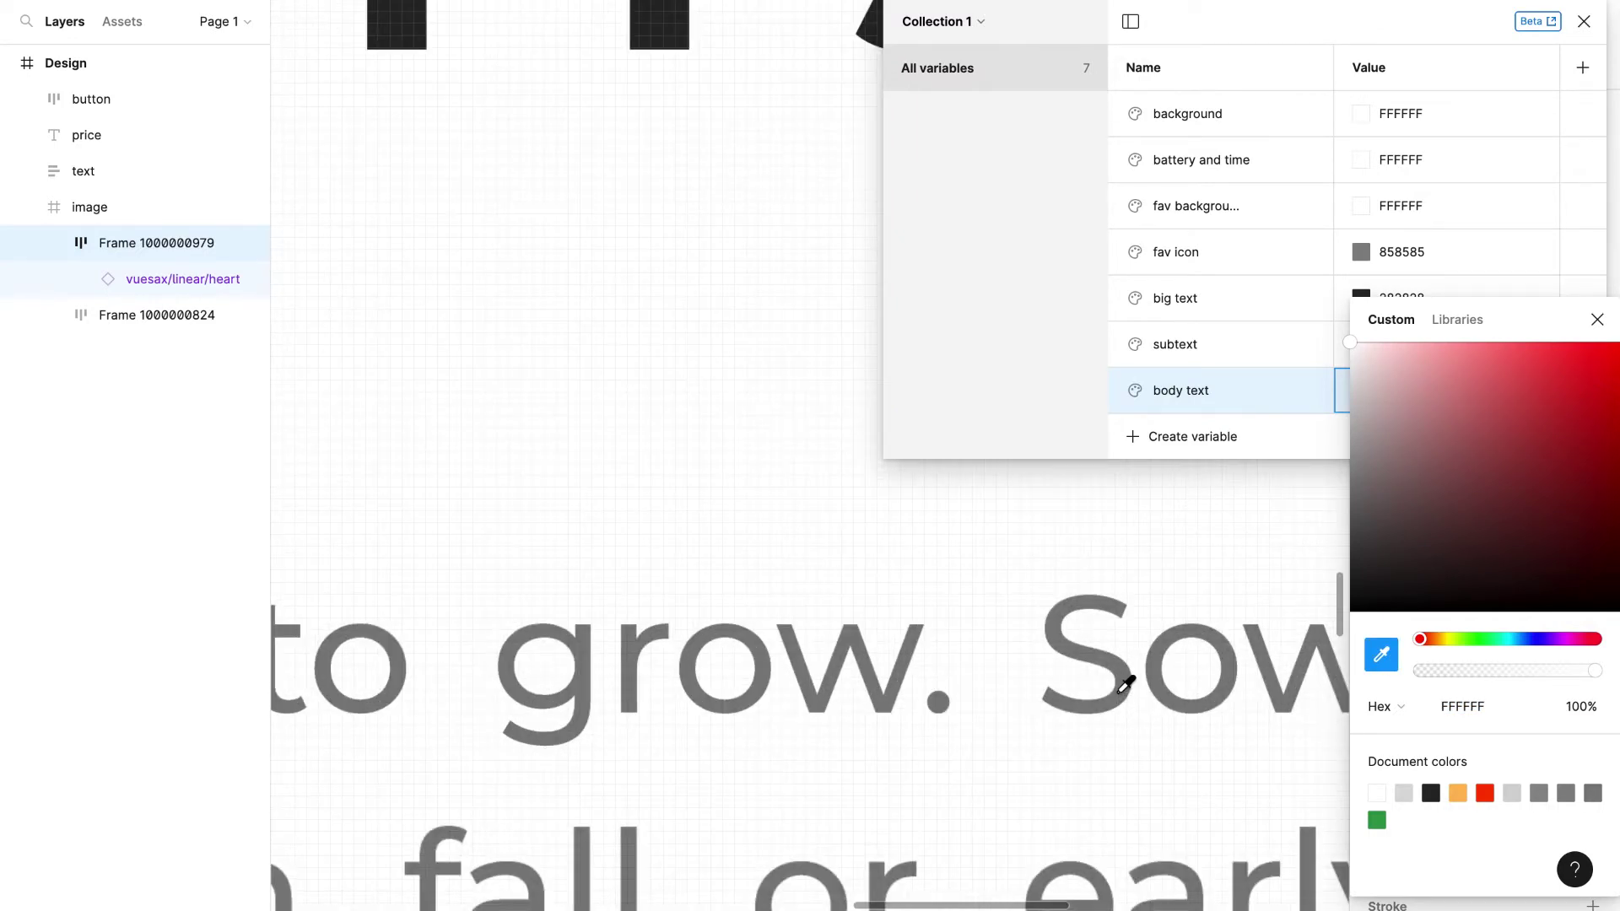
pyautogui.click(1121, 687)
pyautogui.scroll(-5, 898, 509)
pyautogui.scroll(-10, 707, 670)
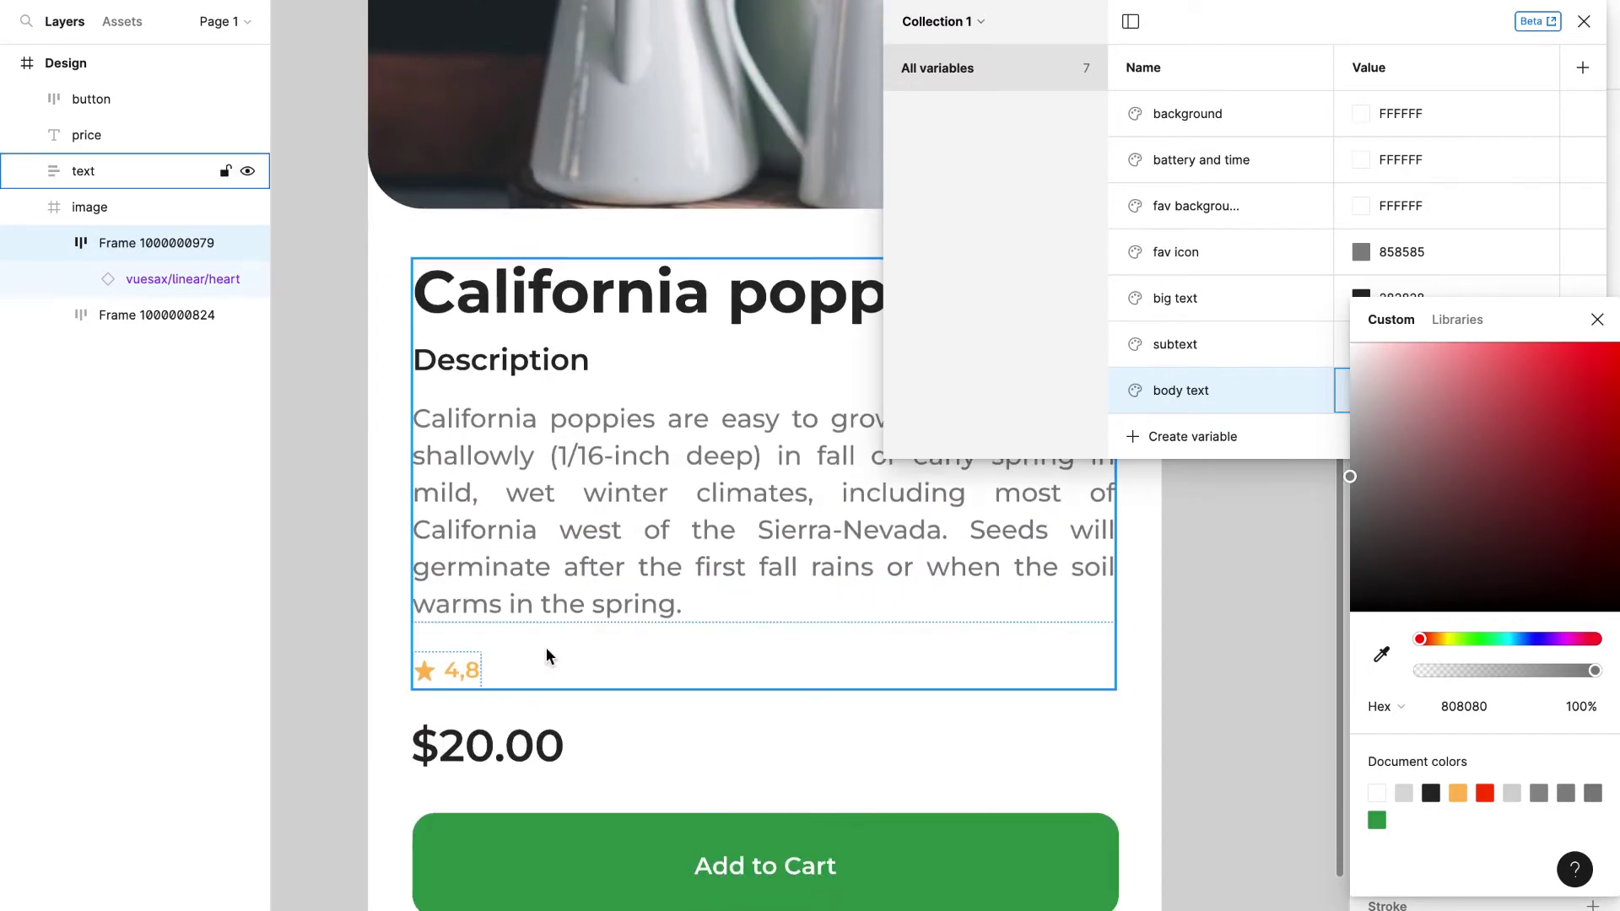
# Step: Add a color variable named "rating" for the star and score below the description
pyautogui.scroll(4, 448, 317)
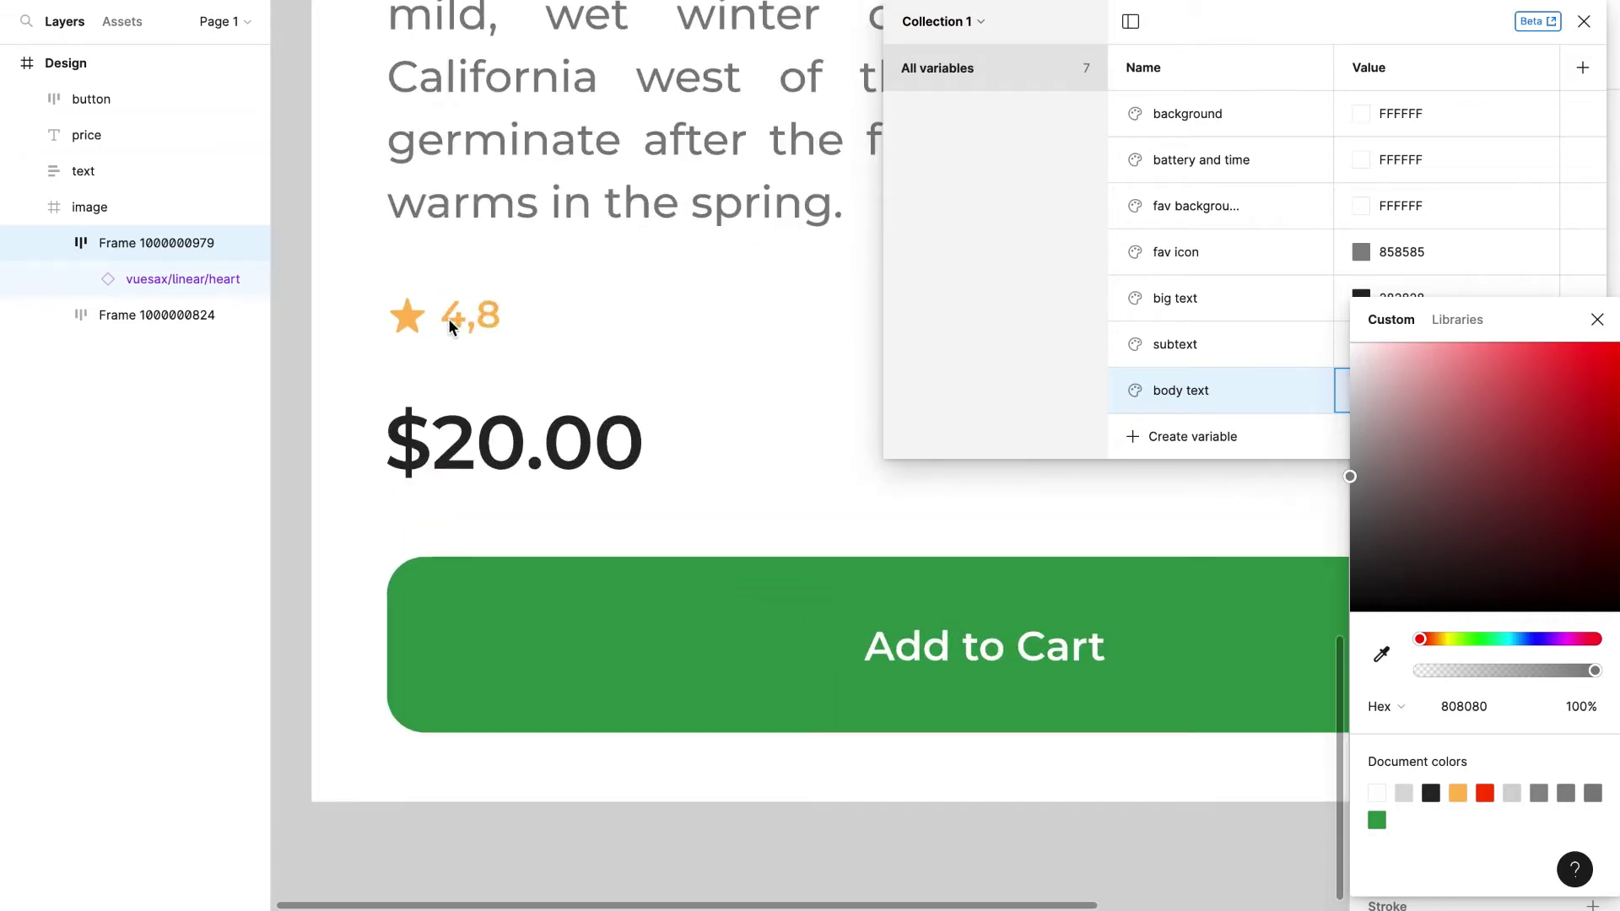
pyautogui.click(1174, 437)
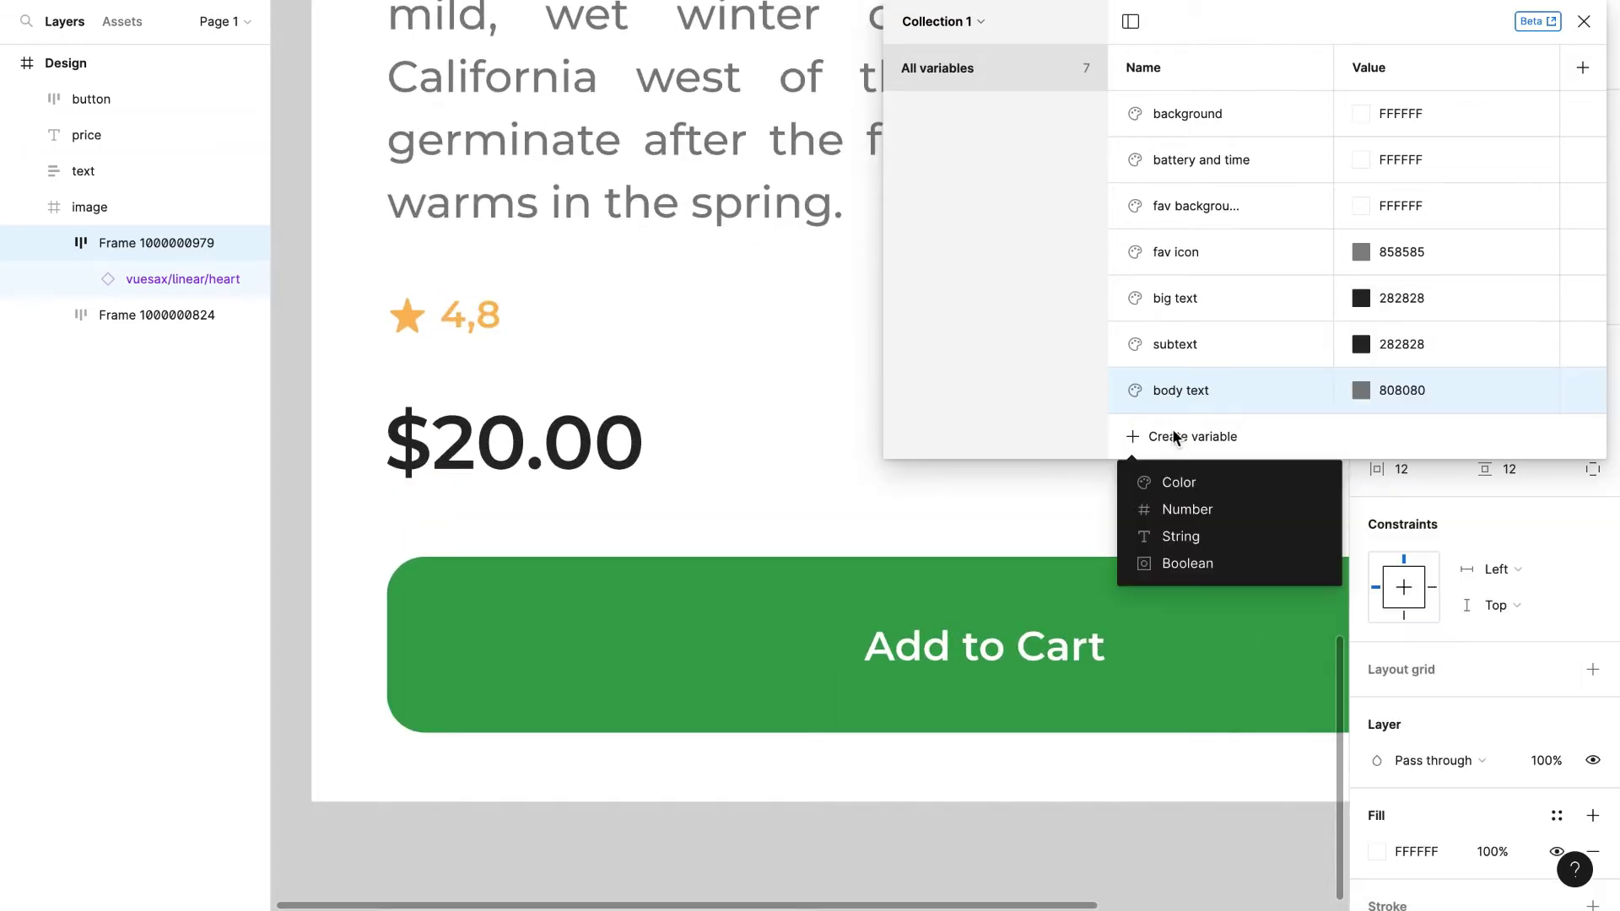
pyautogui.click(1173, 479)
pyautogui.write('rat')
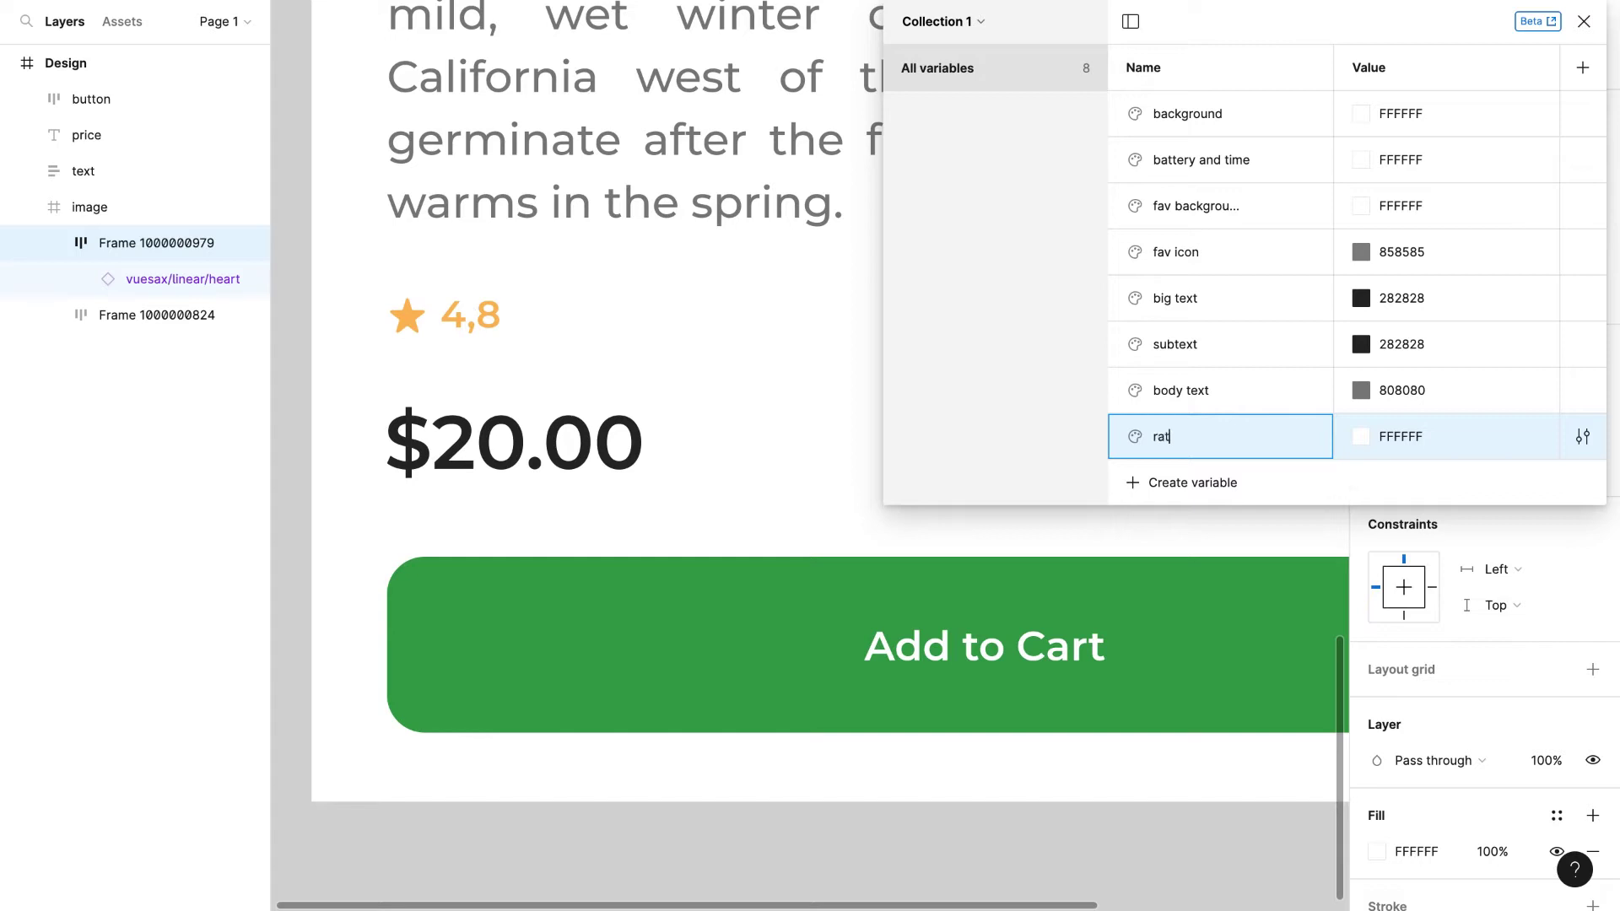
pyautogui.write('ing')
pyautogui.press('Return')
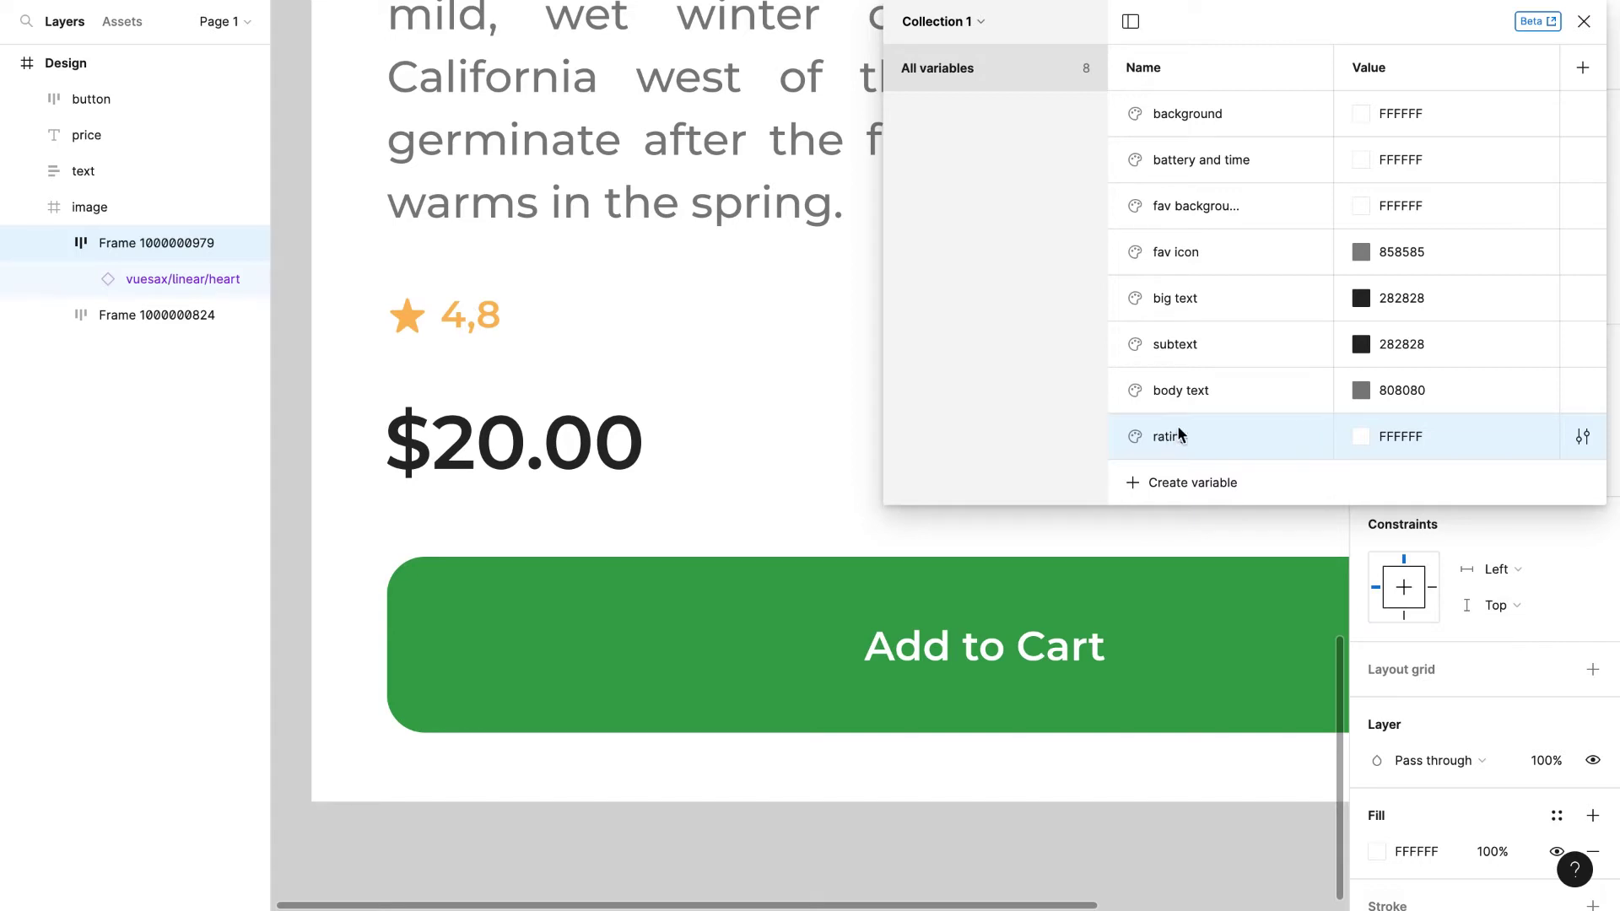
# Step: Set the "rating" variable's value to FFBB56 by sampling the orange star
pyautogui.click(1360, 437)
pyautogui.click(1381, 655)
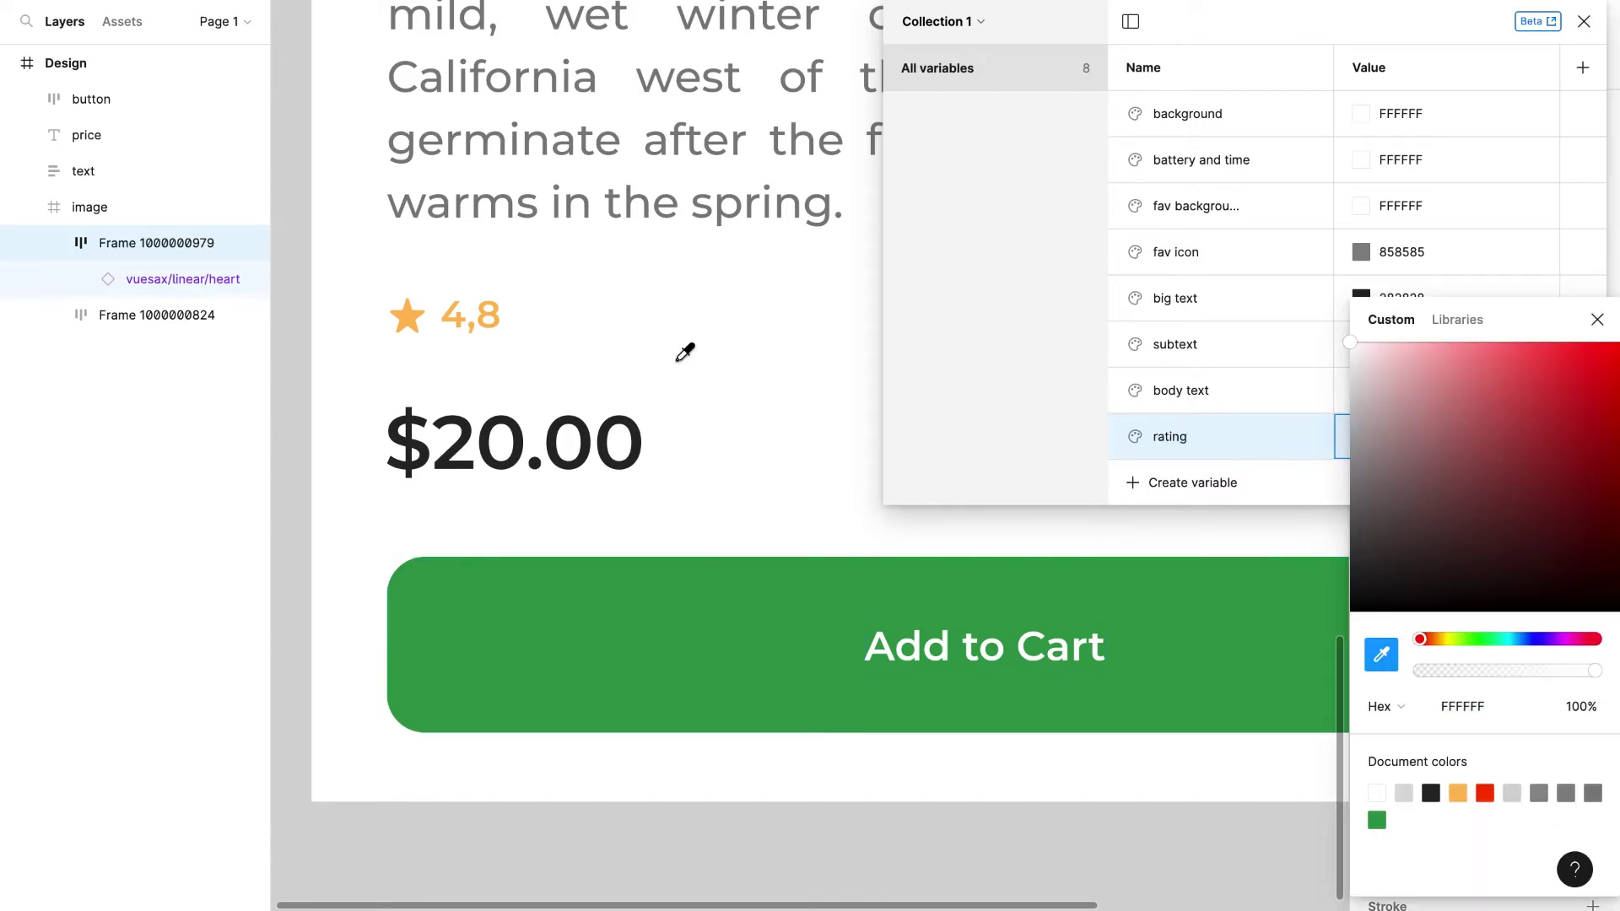
pyautogui.scroll(2, 450, 314)
pyautogui.click(409, 326)
pyautogui.scroll(-5, 408, 325)
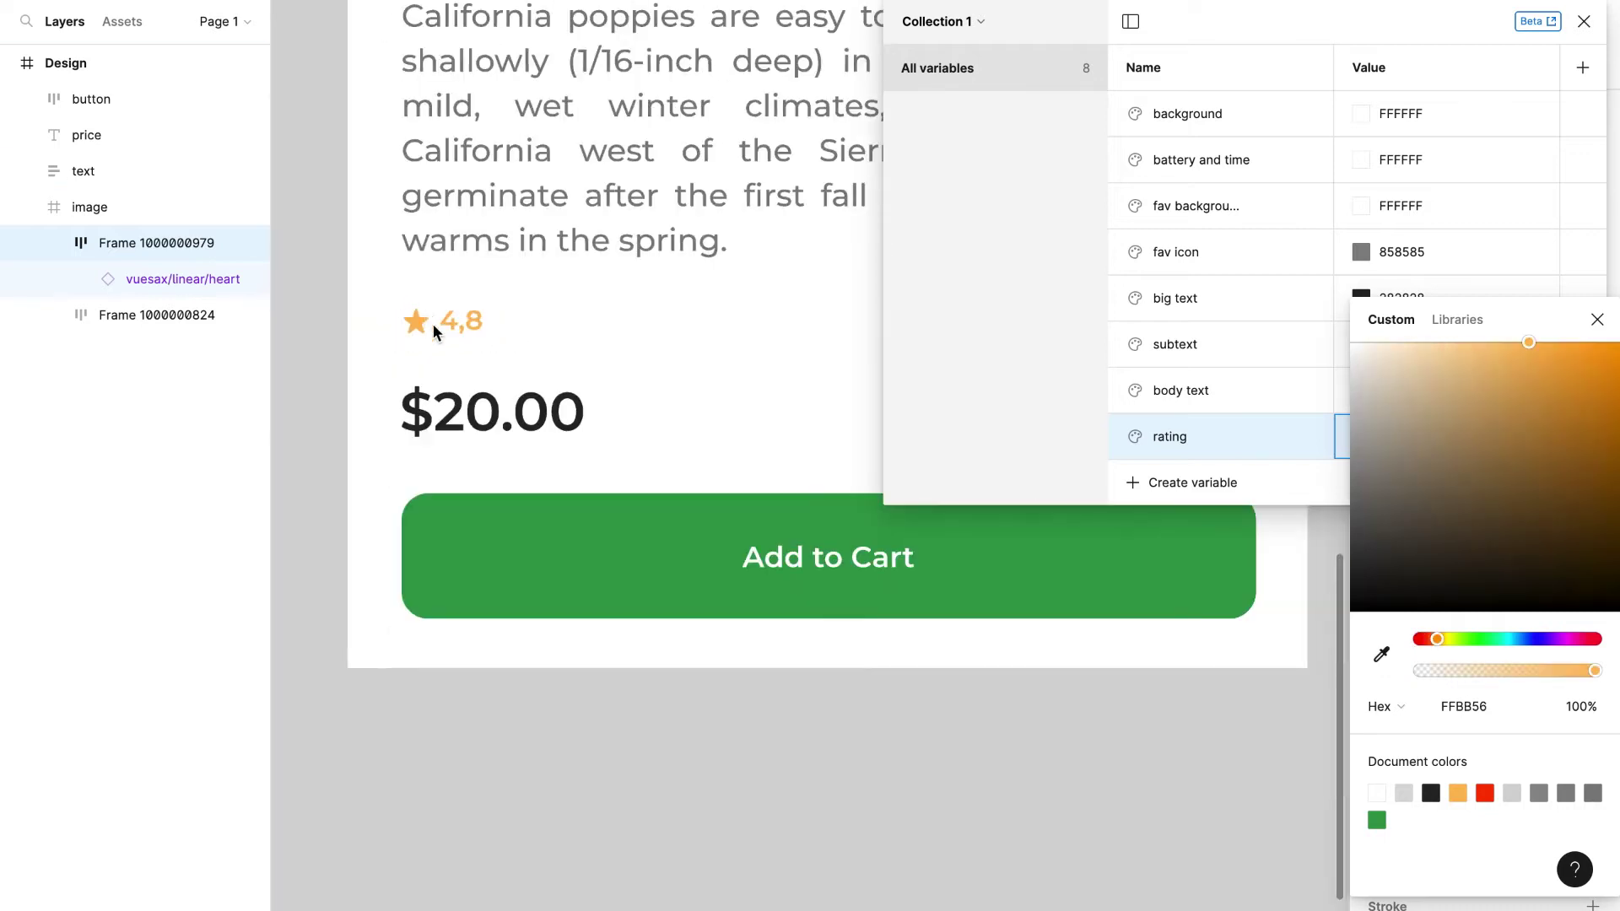
# Step: Add a color variable named "pricing" for the product's price text
pyautogui.click(1157, 479)
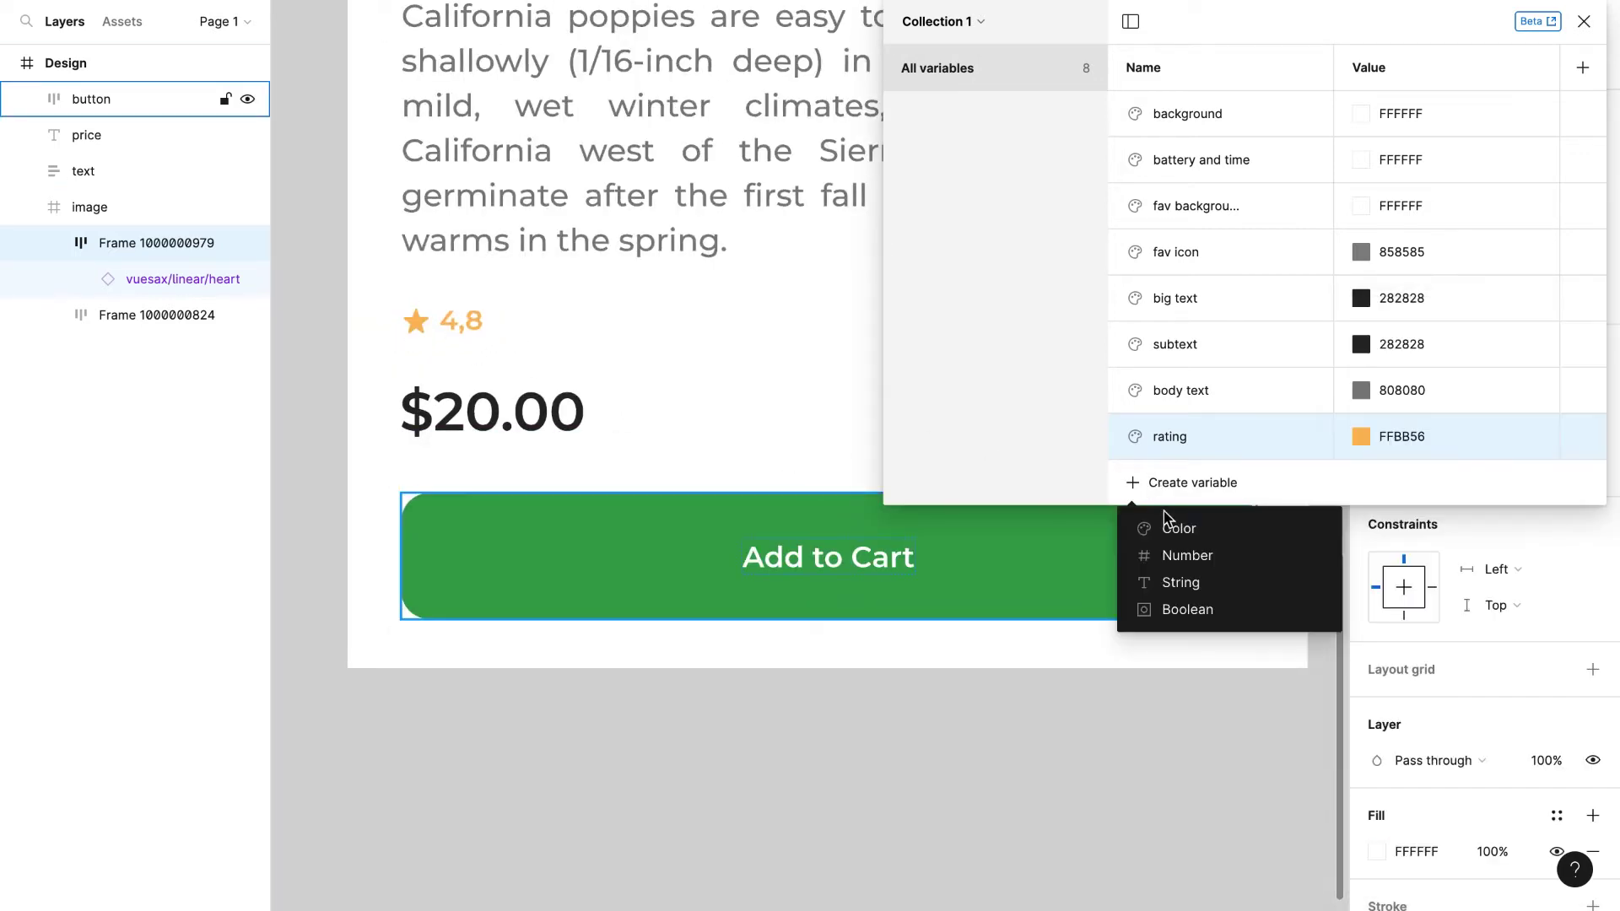
pyautogui.click(1171, 526)
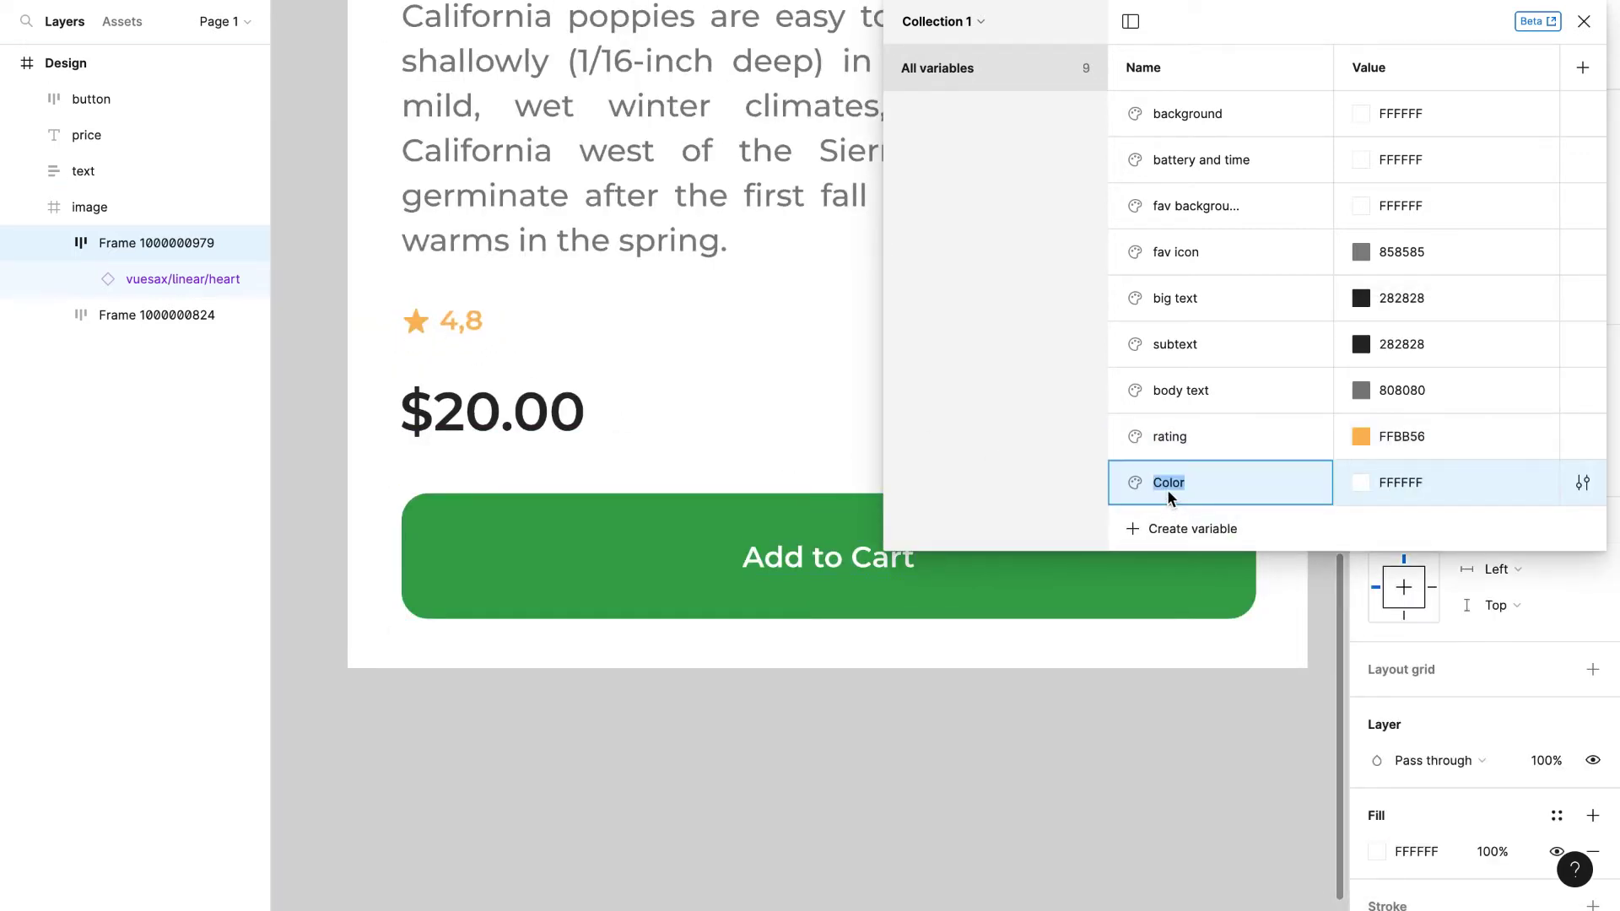
pyautogui.write('print')
pyautogui.press('BackSpace')
pyautogui.press('BackSpace')
pyautogui.write('cing')
pyautogui.press('Return')
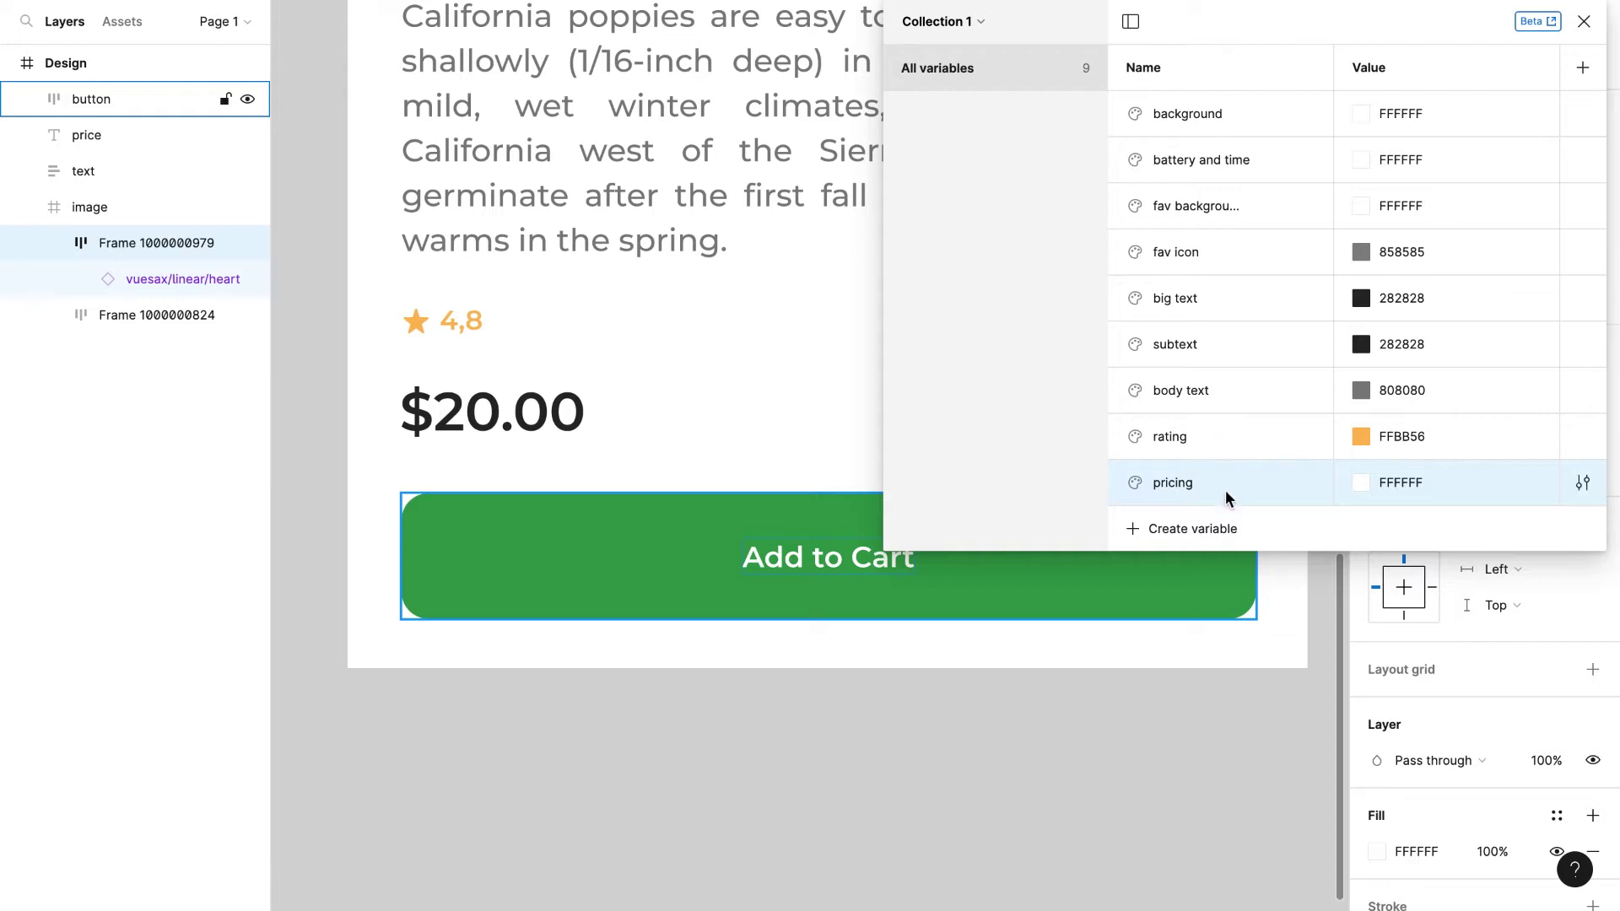
# Step: Set the "pricing" variable's value to 282828 by sampling the $20.00 price text
pyautogui.click(1359, 482)
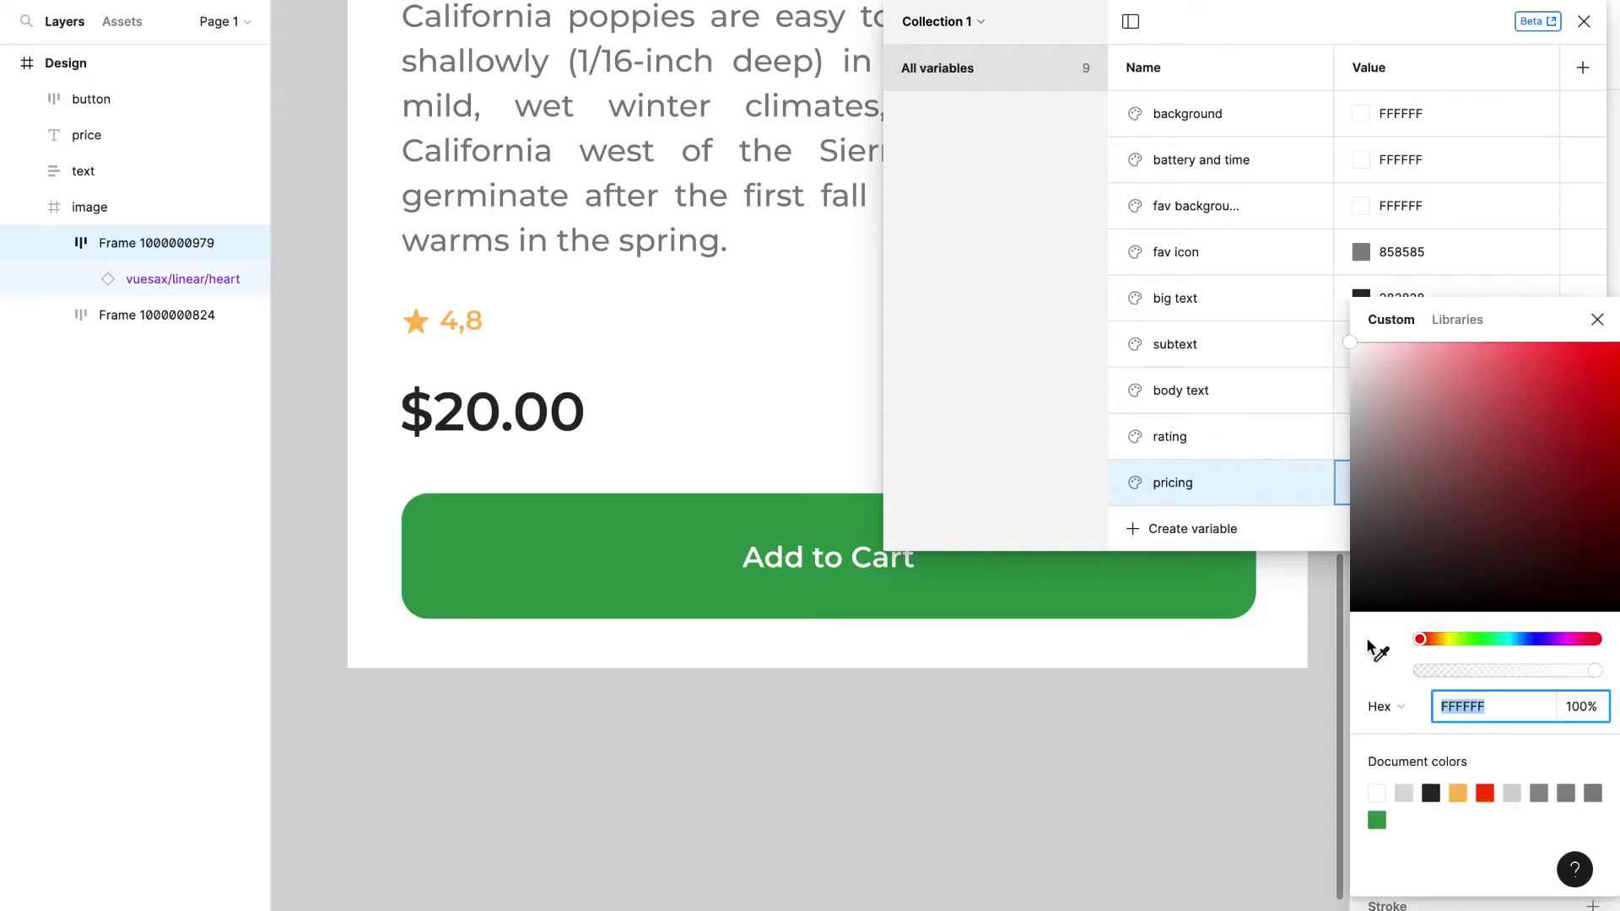
pyautogui.click(1381, 655)
pyautogui.scroll(5, 380, 411)
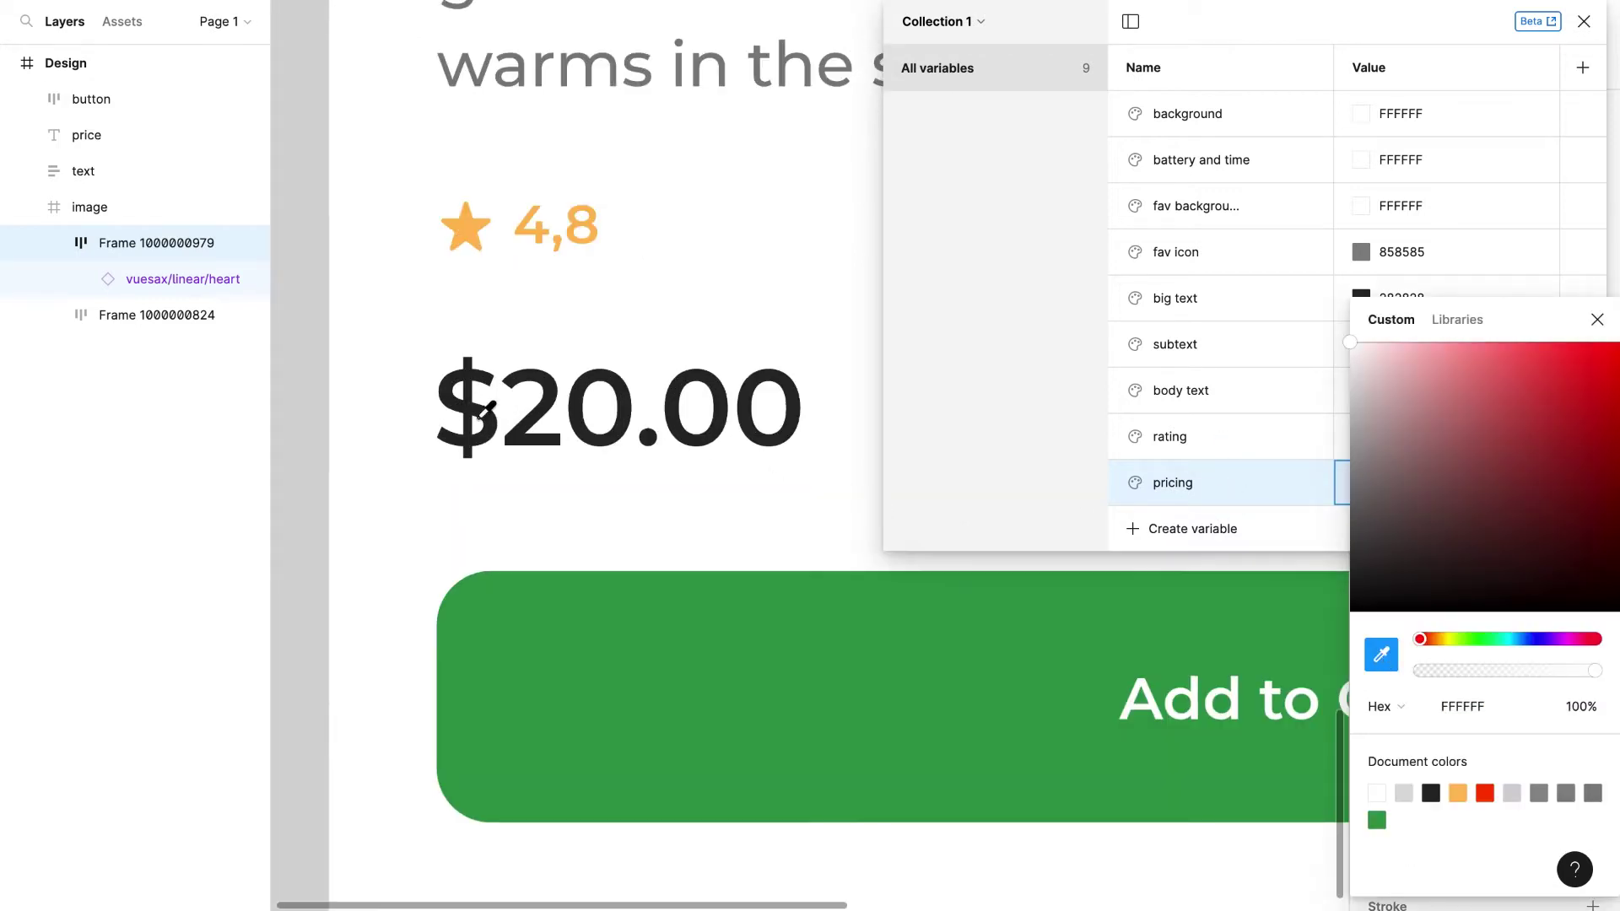
pyautogui.click(517, 439)
pyautogui.scroll(-5, 516, 439)
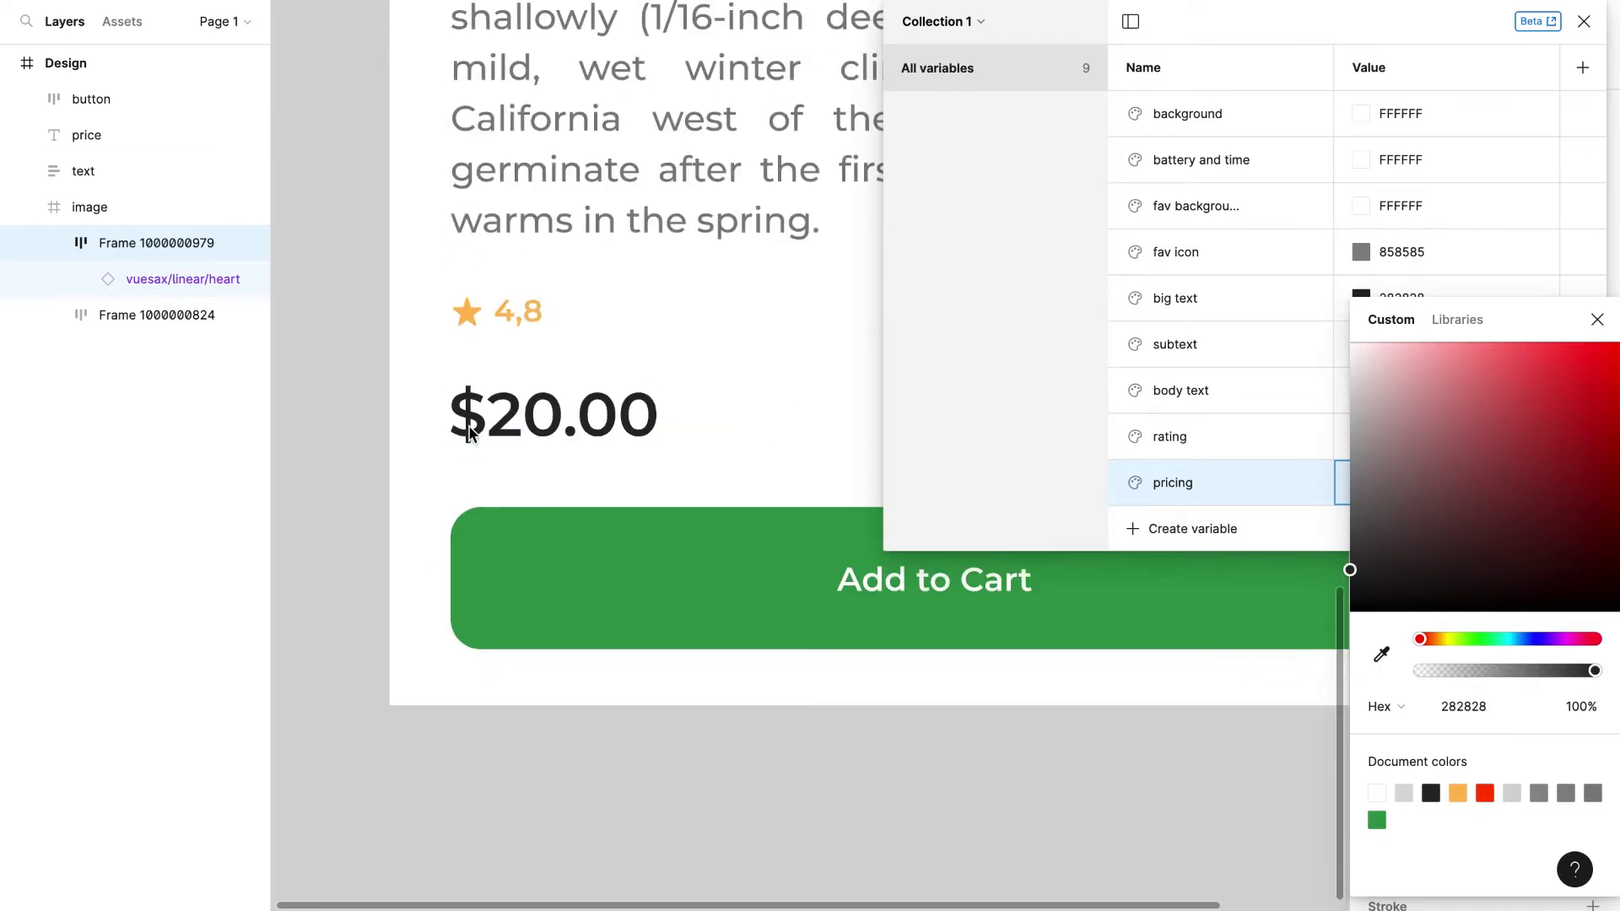
# Step: Add a color variable named "button" for the Add to Cart button's background
pyautogui.click(1596, 319)
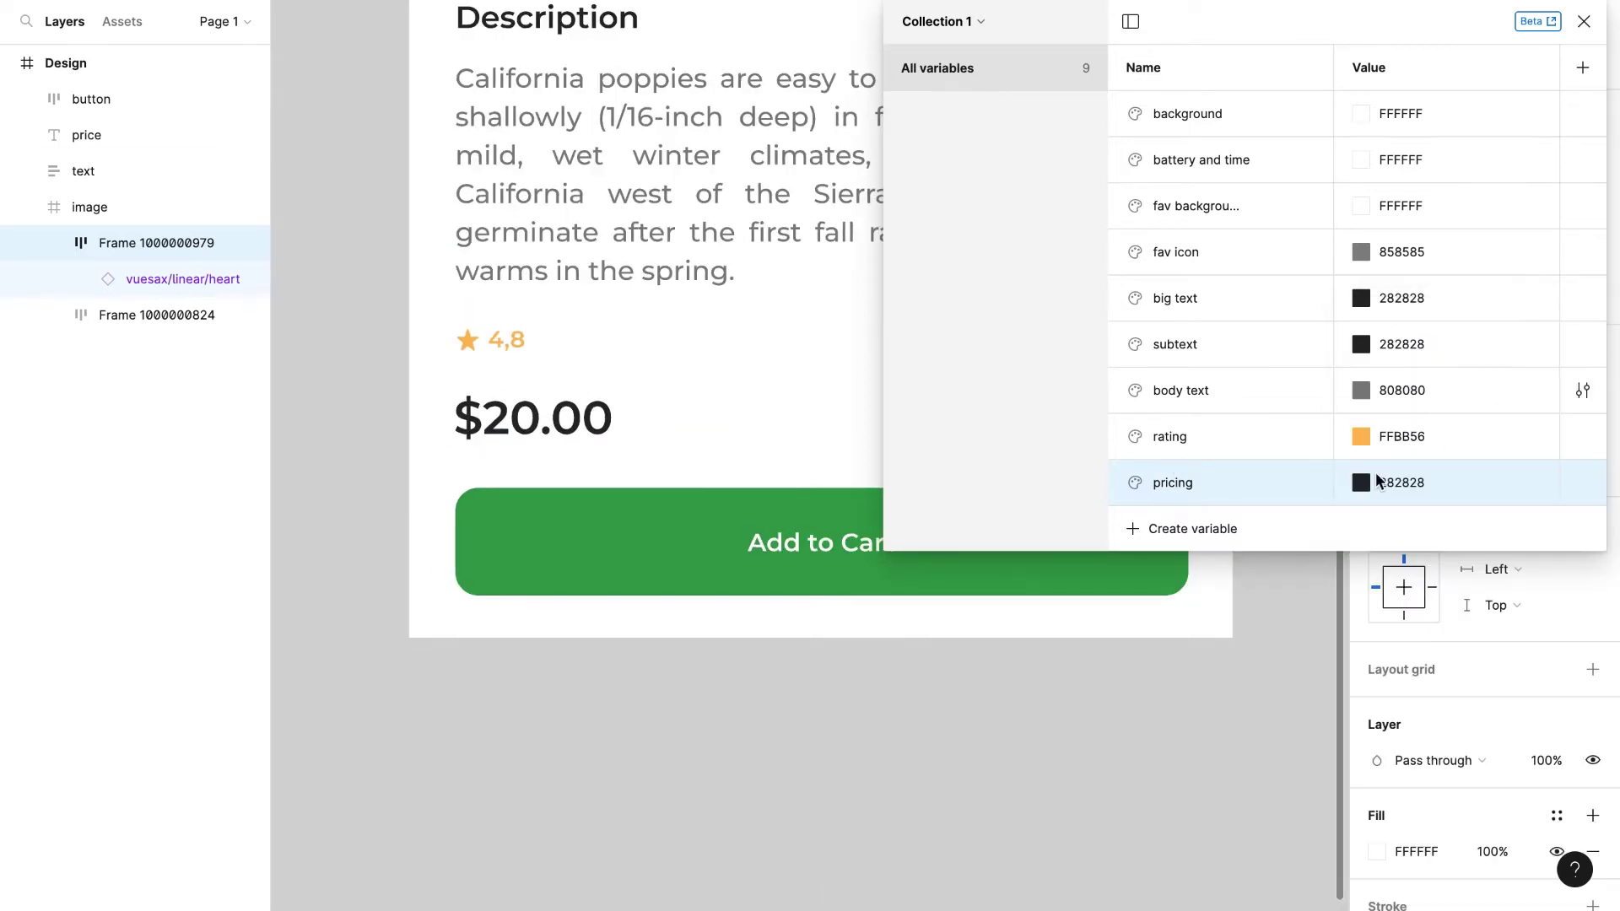
pyautogui.click(1171, 530)
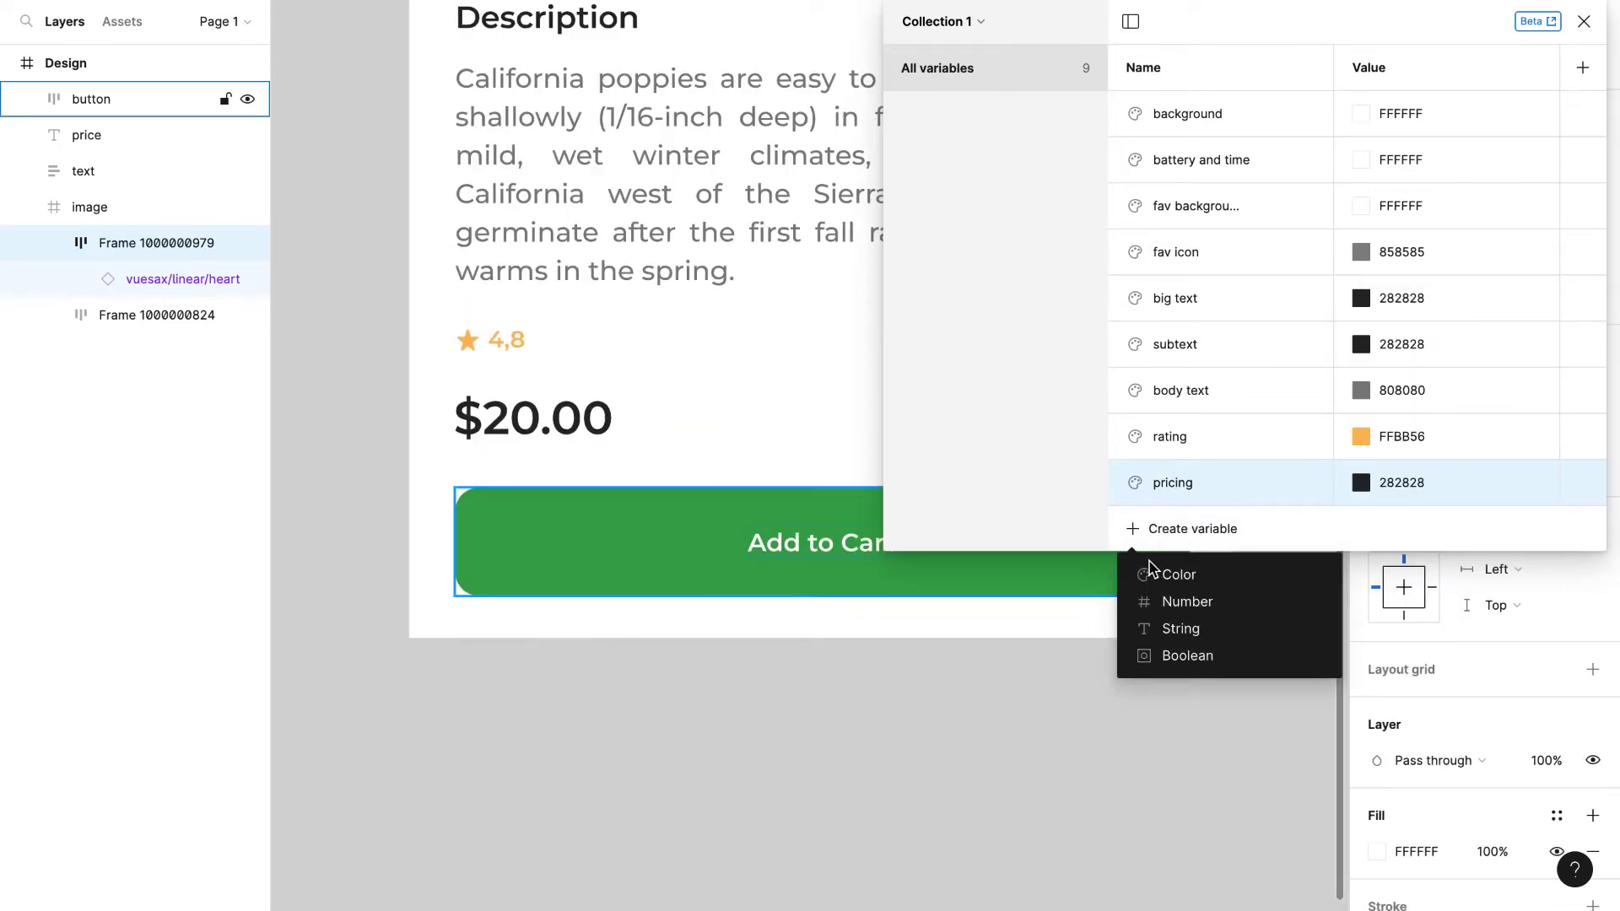
pyautogui.click(1168, 572)
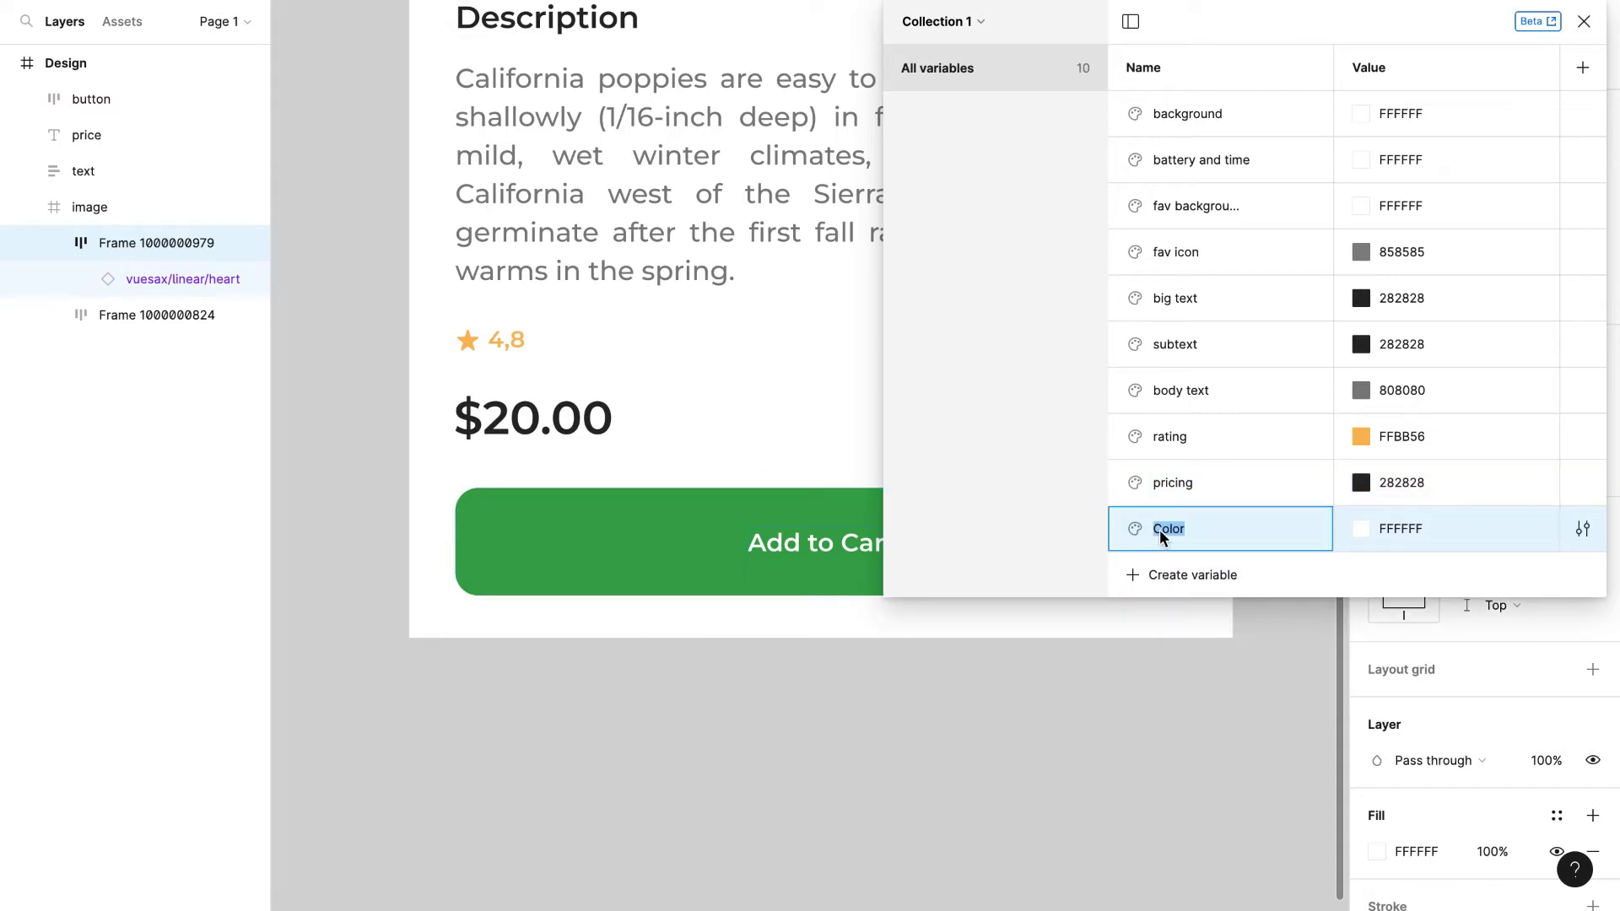
pyautogui.write('button')
pyautogui.press('Return')
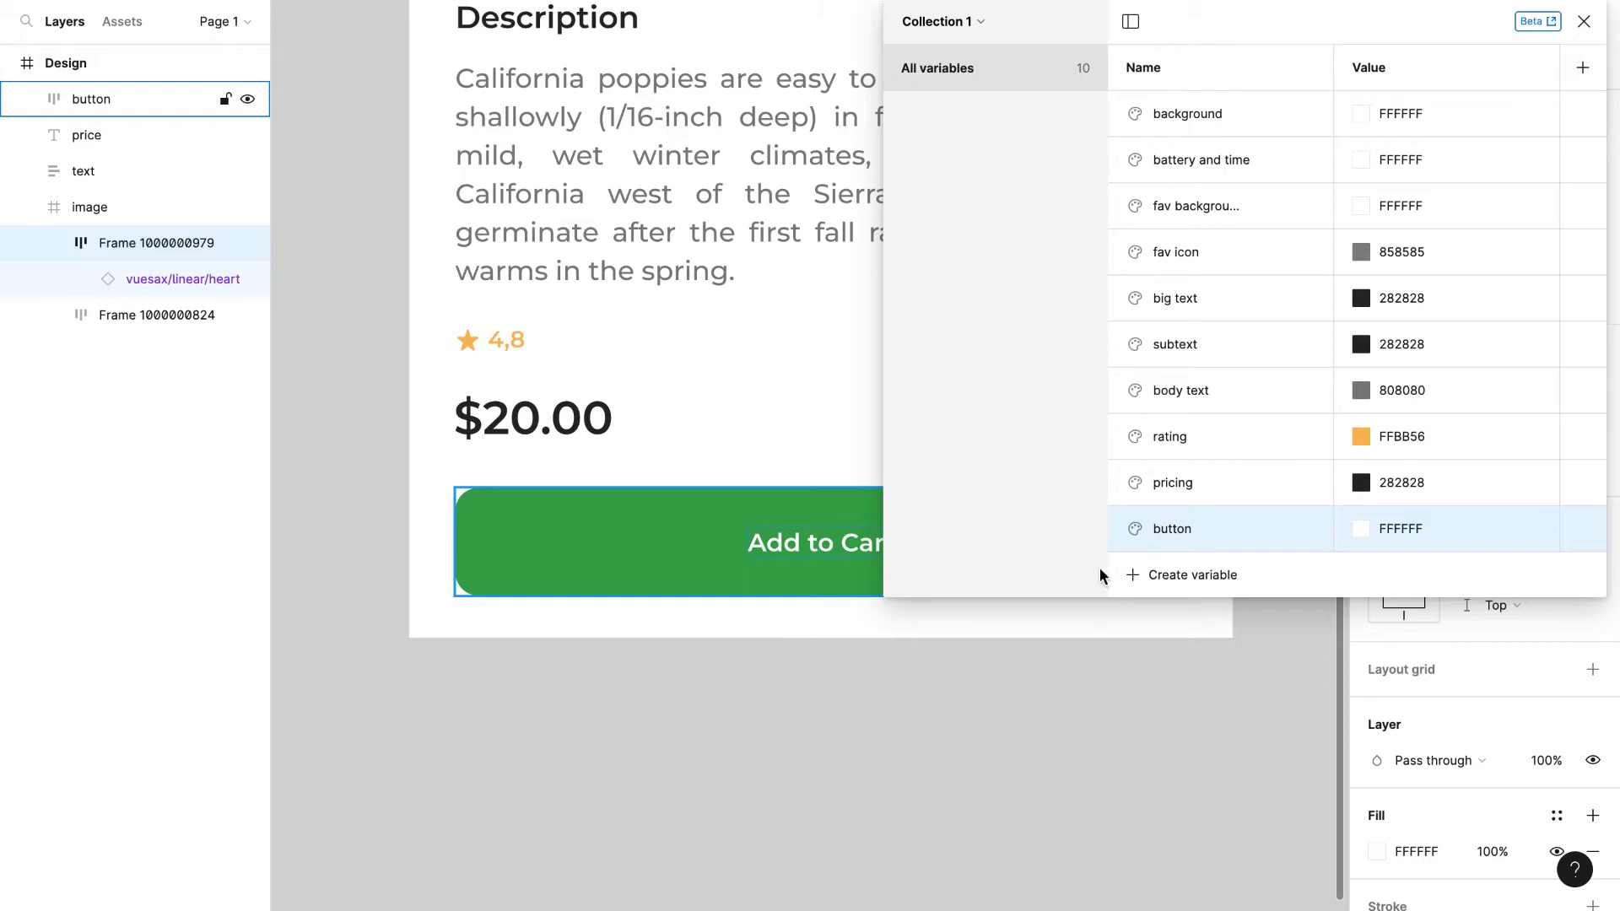
# Step: Set the "button" variable's value to 31984B by sampling the green Add to Cart button
pyautogui.click(1361, 530)
pyautogui.click(1381, 656)
pyautogui.click(687, 559)
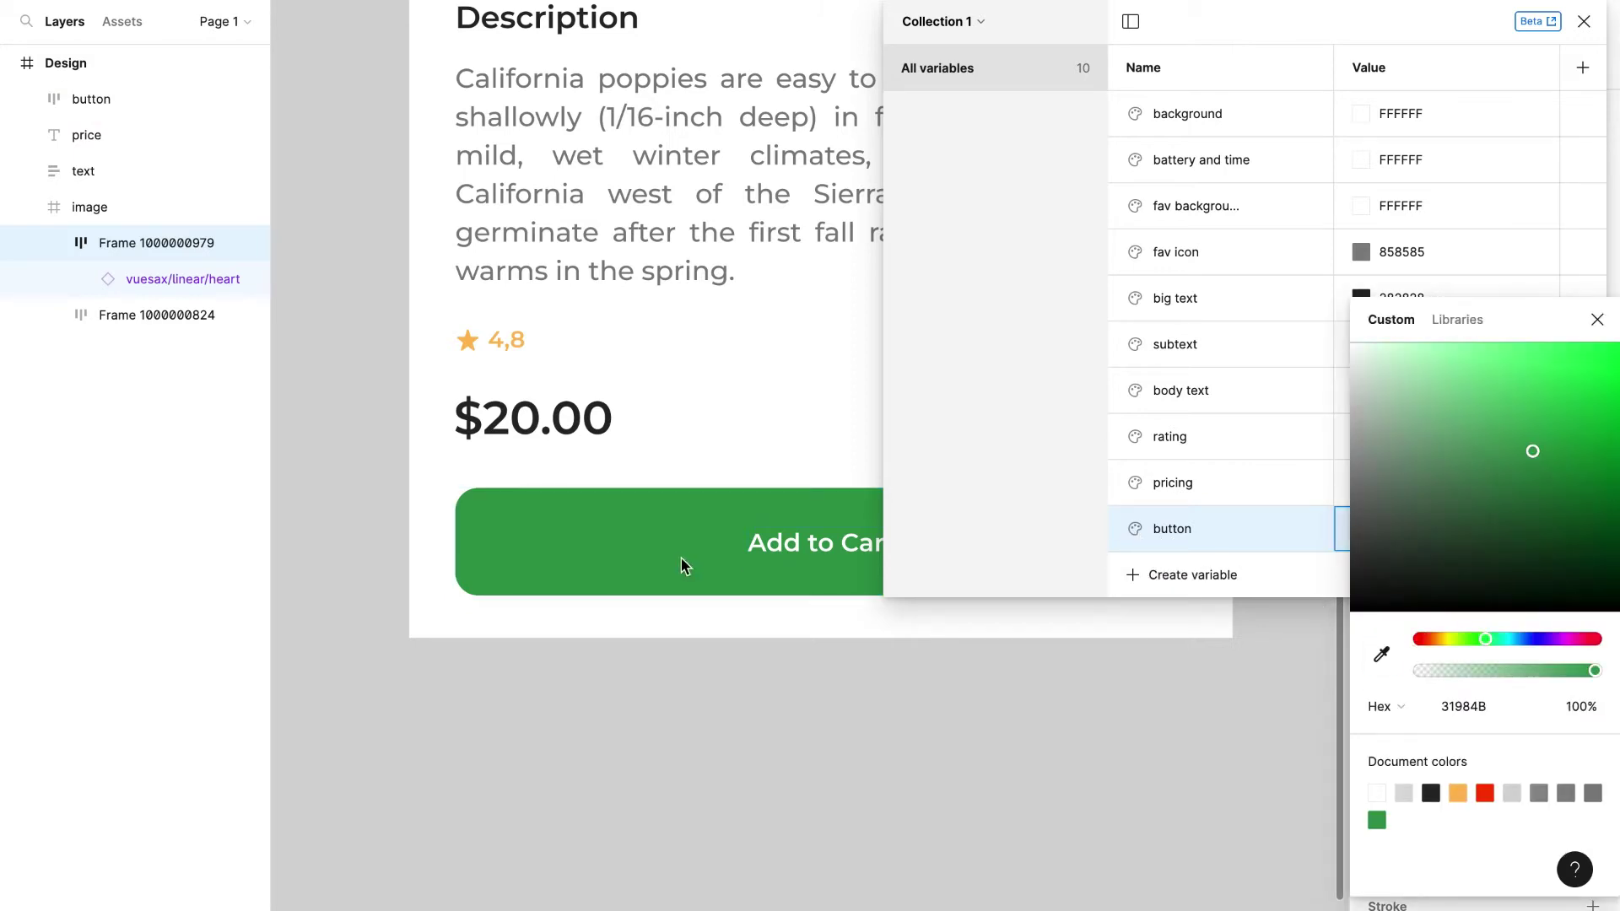
pyautogui.click(1597, 320)
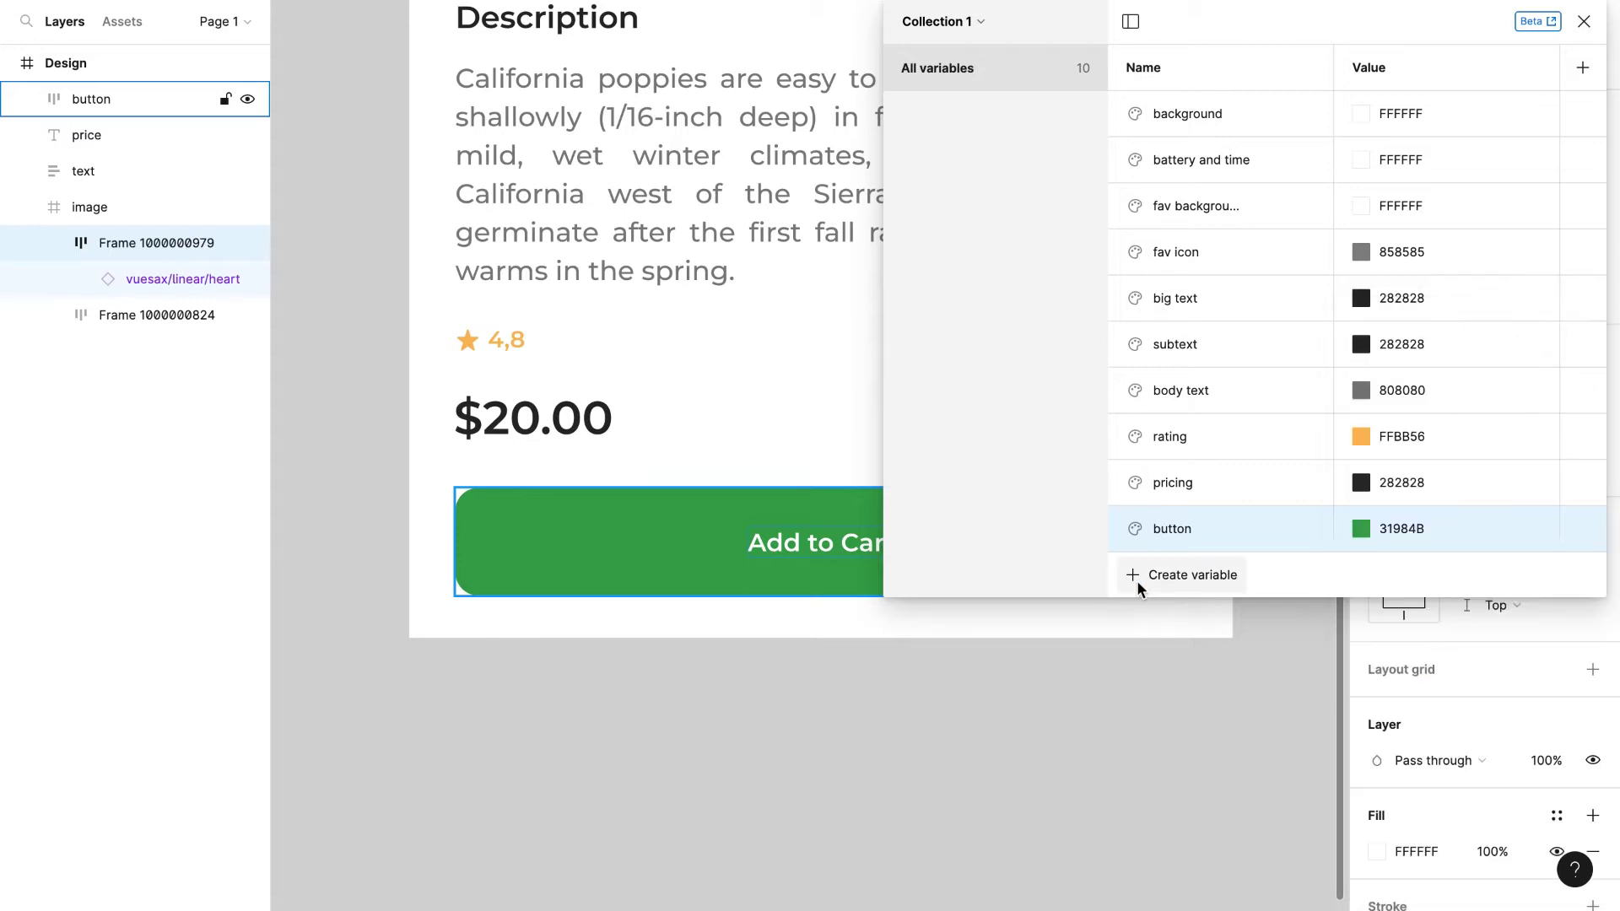
# Step: Add a color variable named "button text" for the Add to Cart label
pyautogui.click(1147, 577)
pyautogui.click(1160, 612)
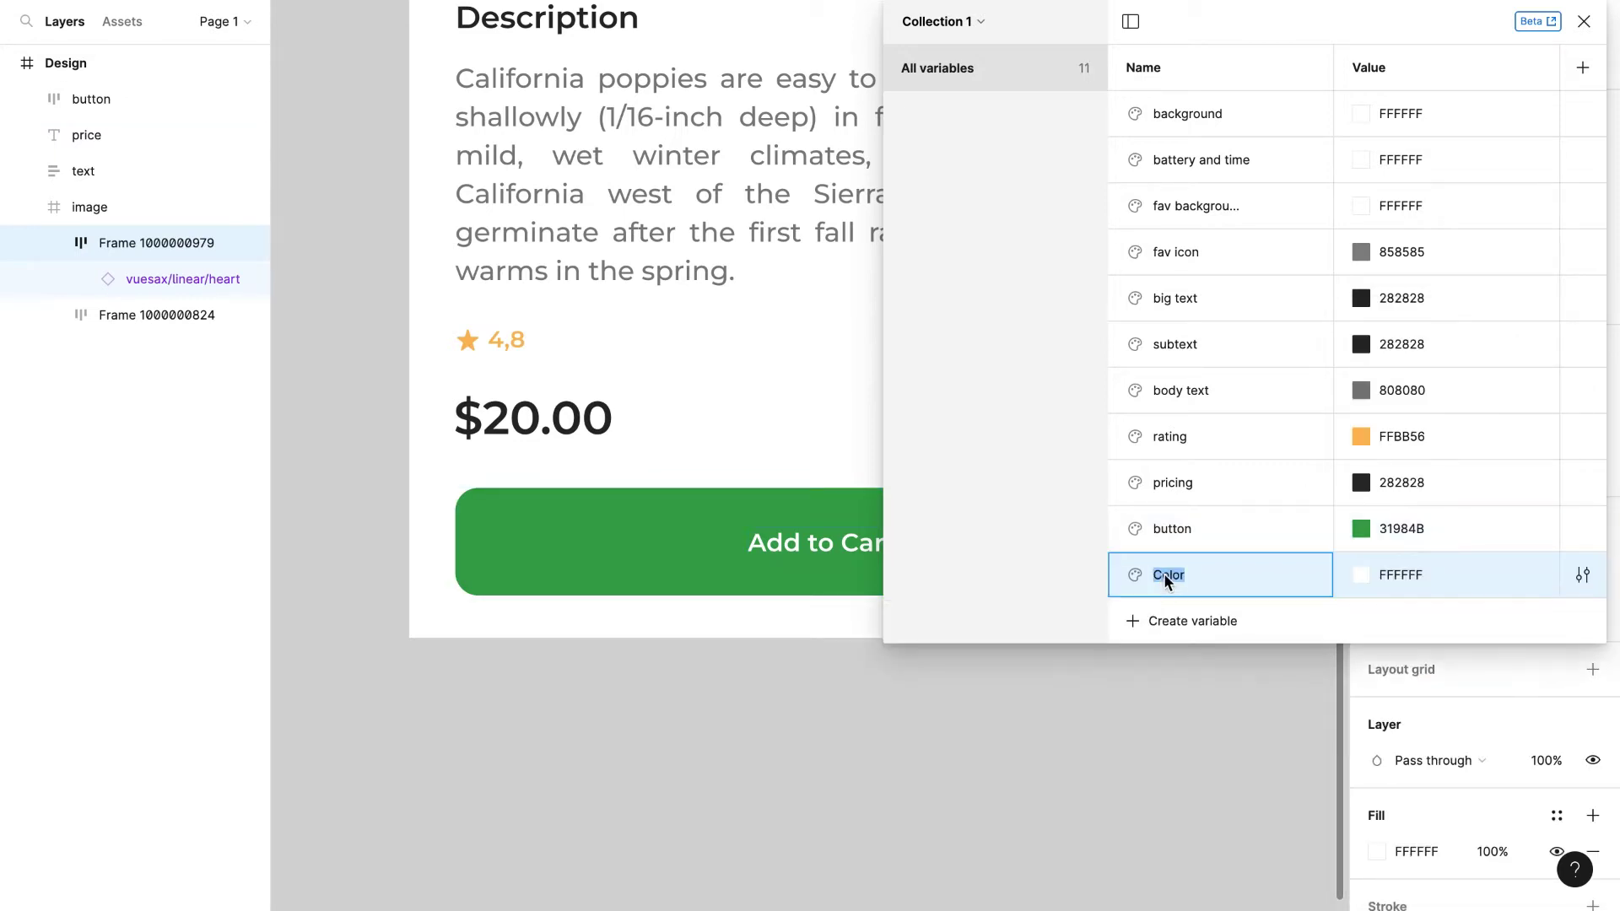
pyautogui.write('button text')
pyautogui.press('Return')
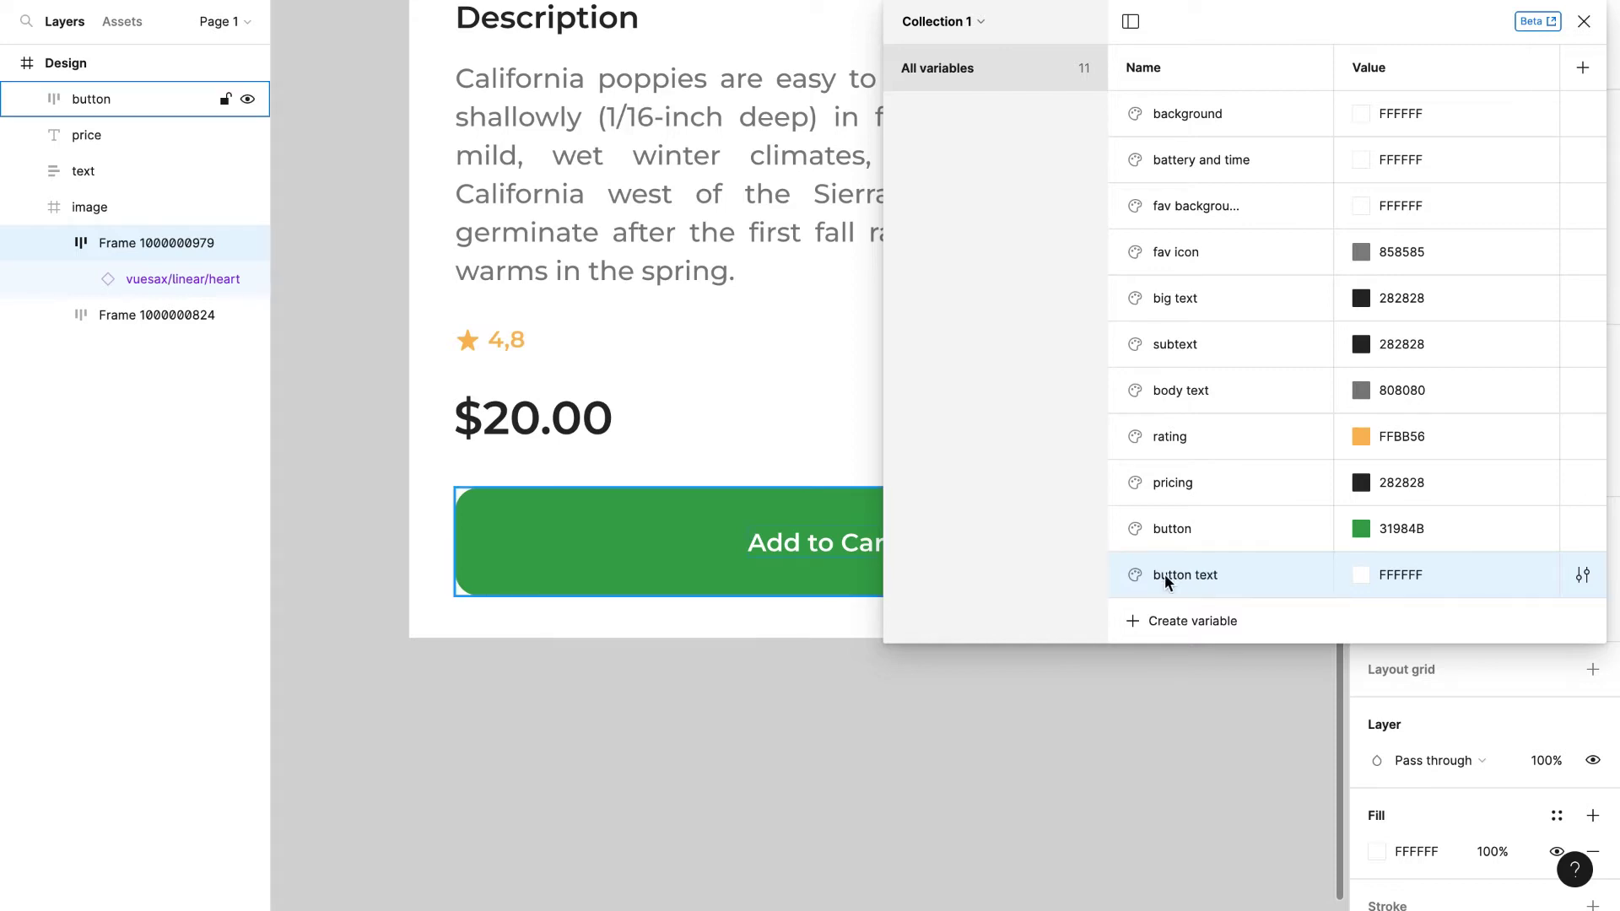
# Step: Set the "button text" variable's value to FFFFFF by sampling the white Add to Cart label
pyautogui.click(1360, 576)
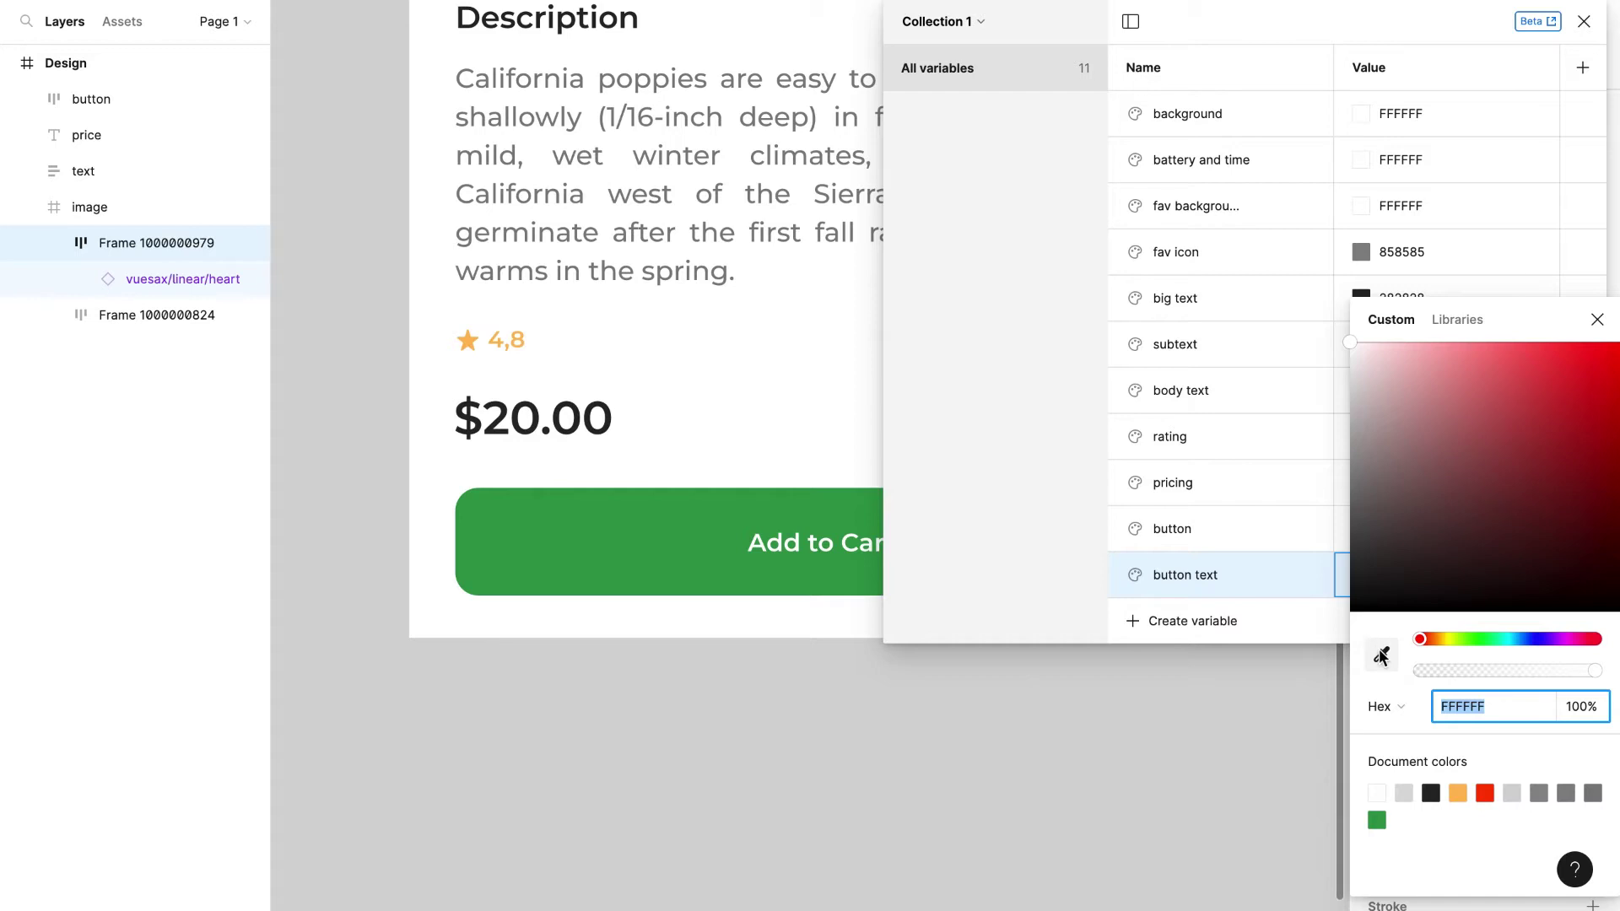
pyautogui.click(1381, 656)
pyautogui.scroll(5, 800, 543)
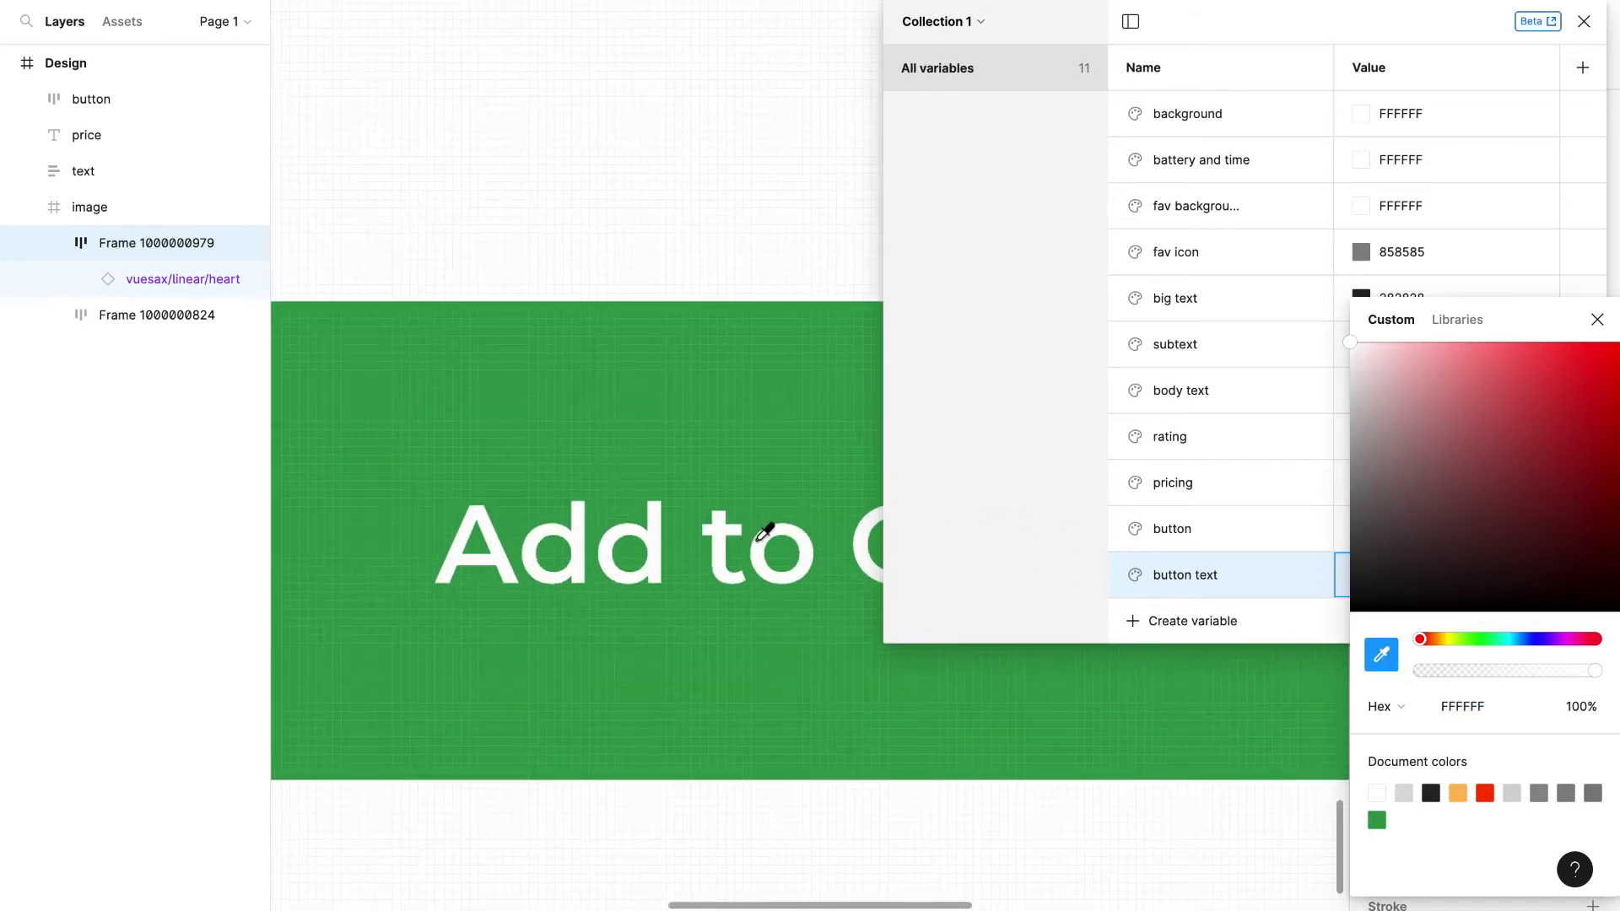
pyautogui.click(766, 542)
pyautogui.scroll(-5, 667, 555)
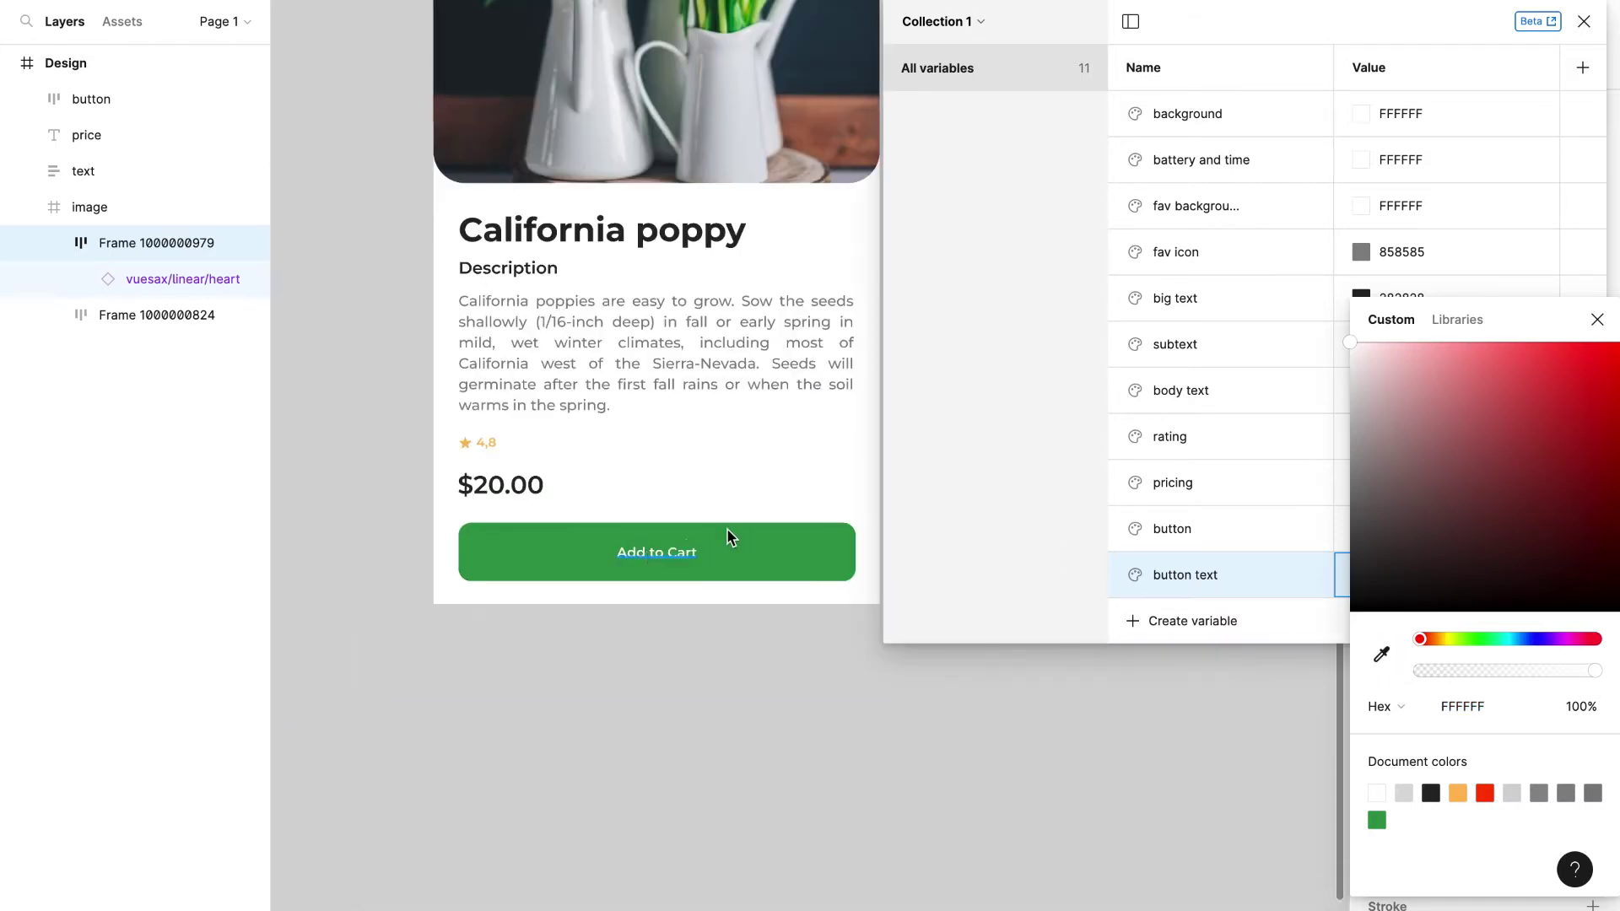
pyautogui.scroll(-5, 731, 537)
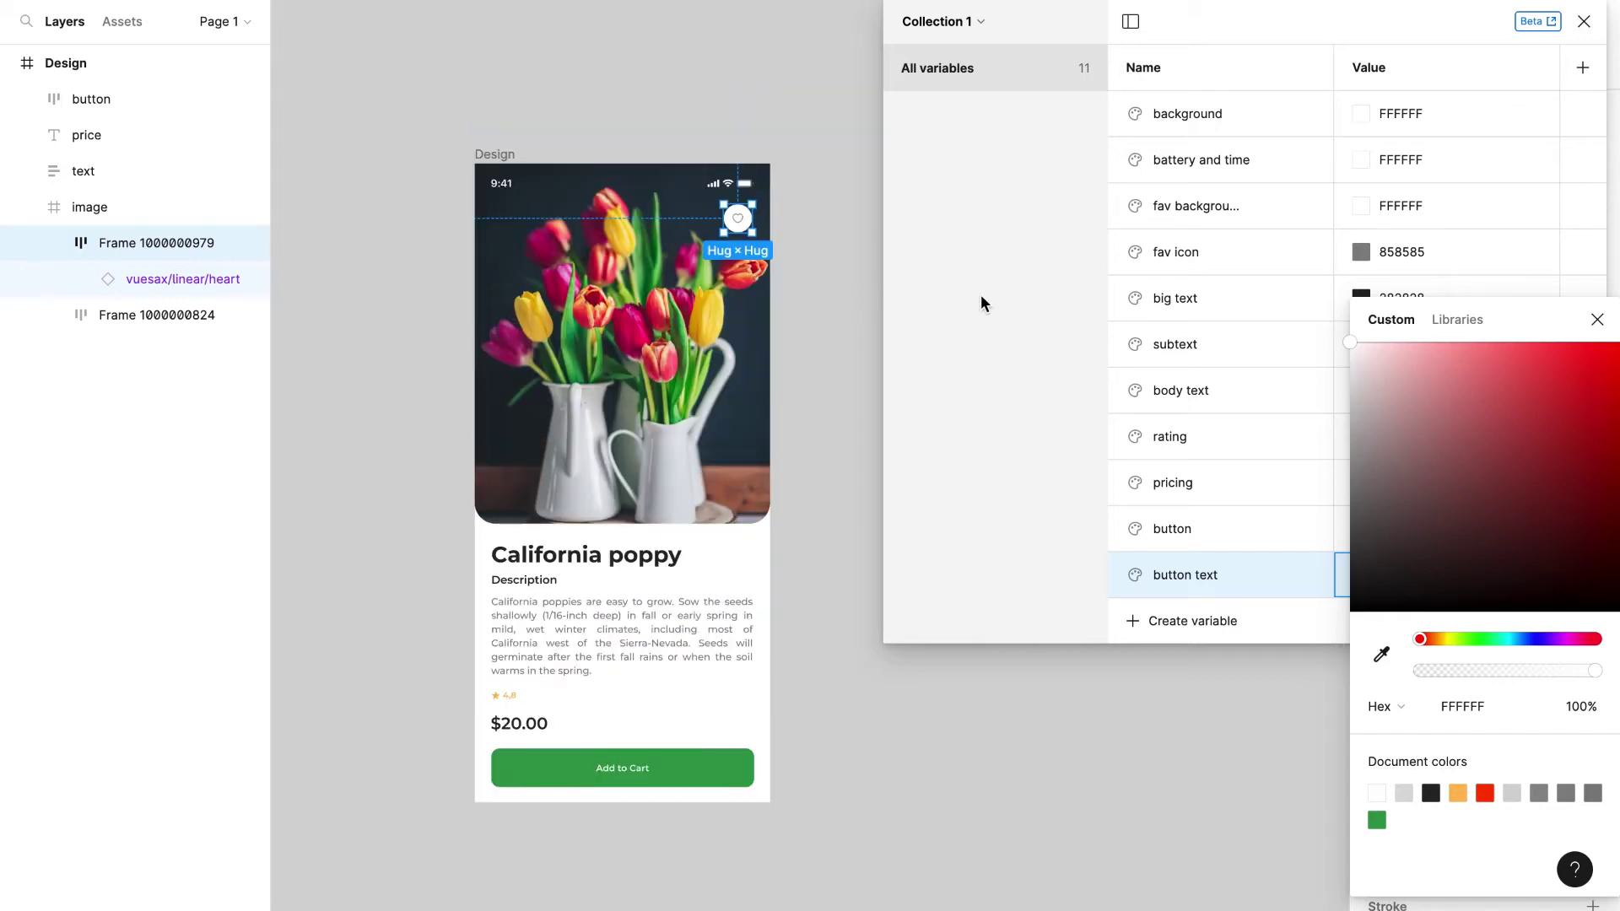
pyautogui.click(1027, 284)
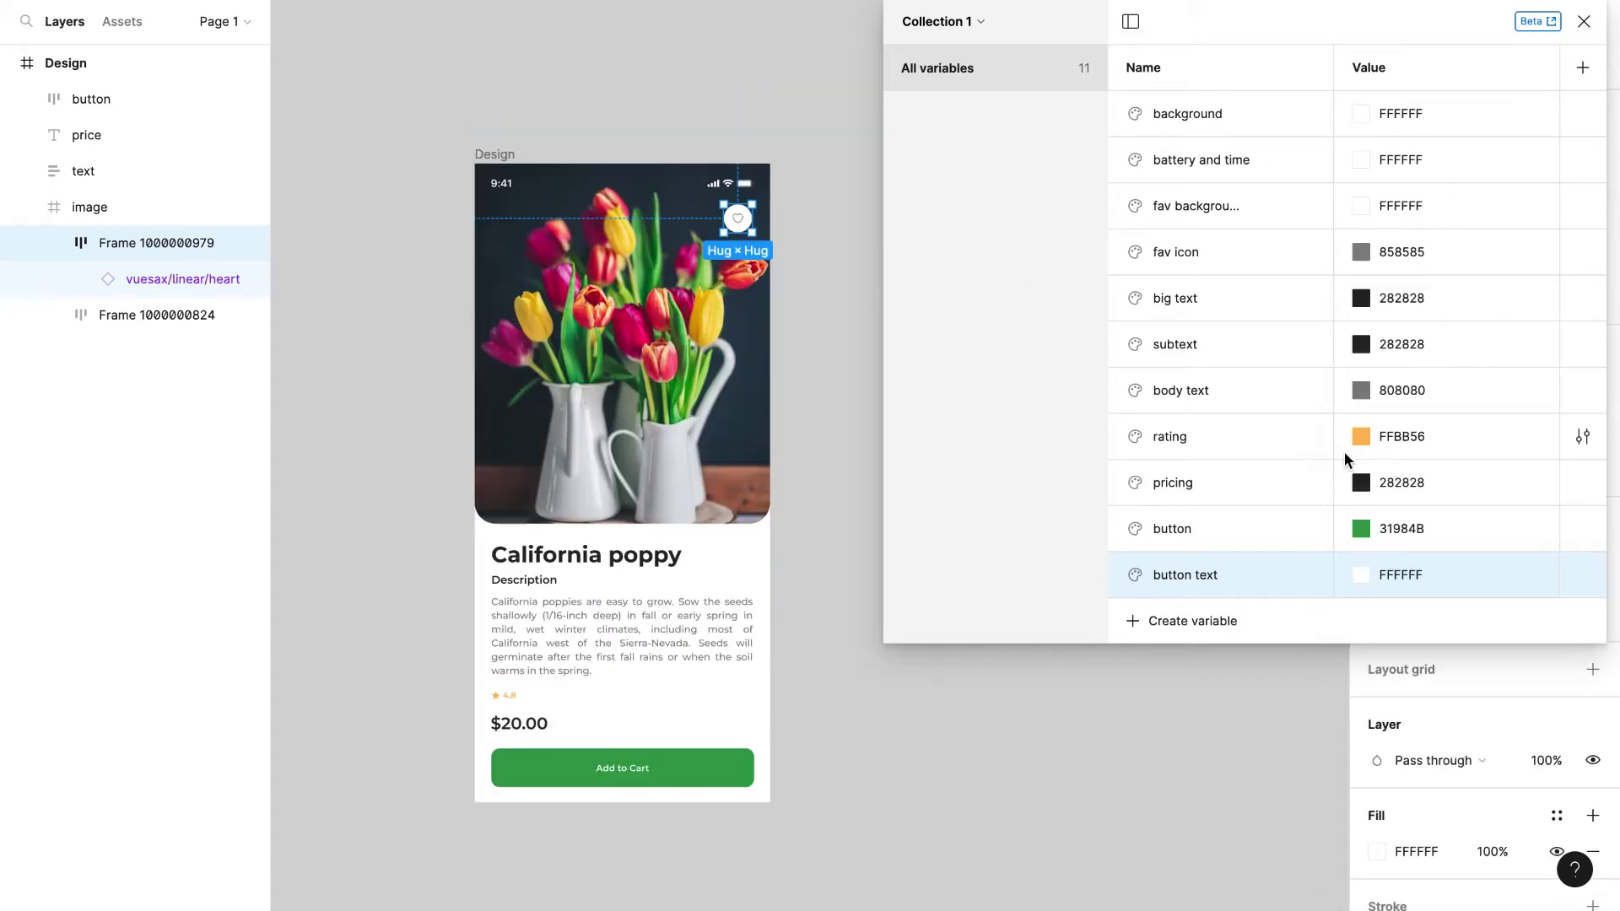
# Step: Rename the variable collection's value column as "Light mode"
pyautogui.doubleClick(1385, 71)
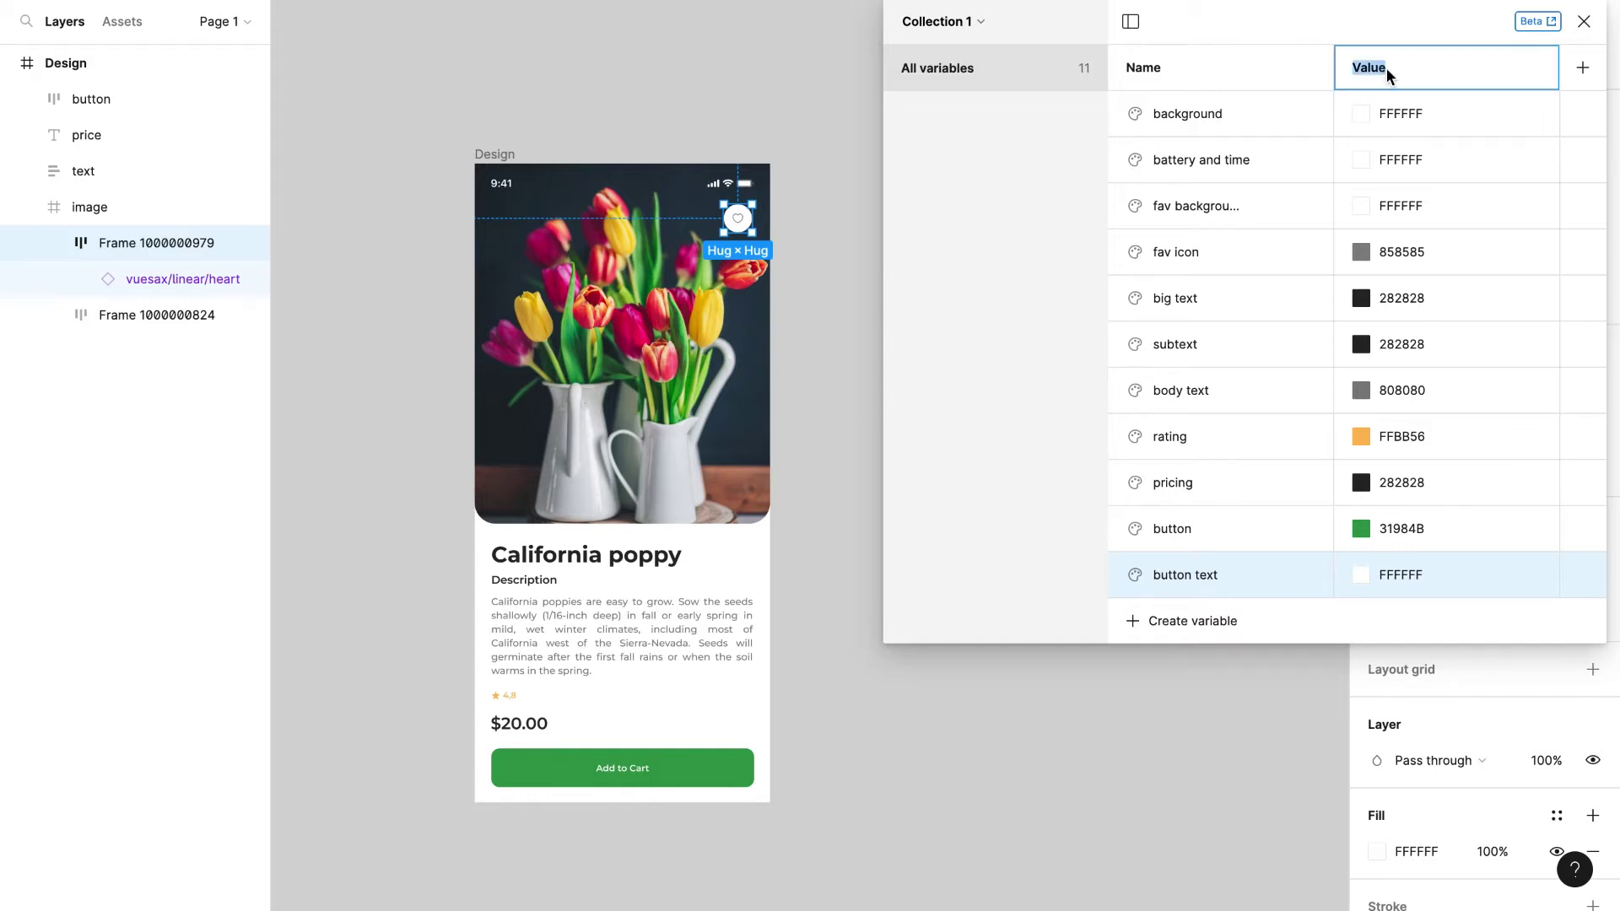
pyautogui.write('Light mode')
pyautogui.press('Return')
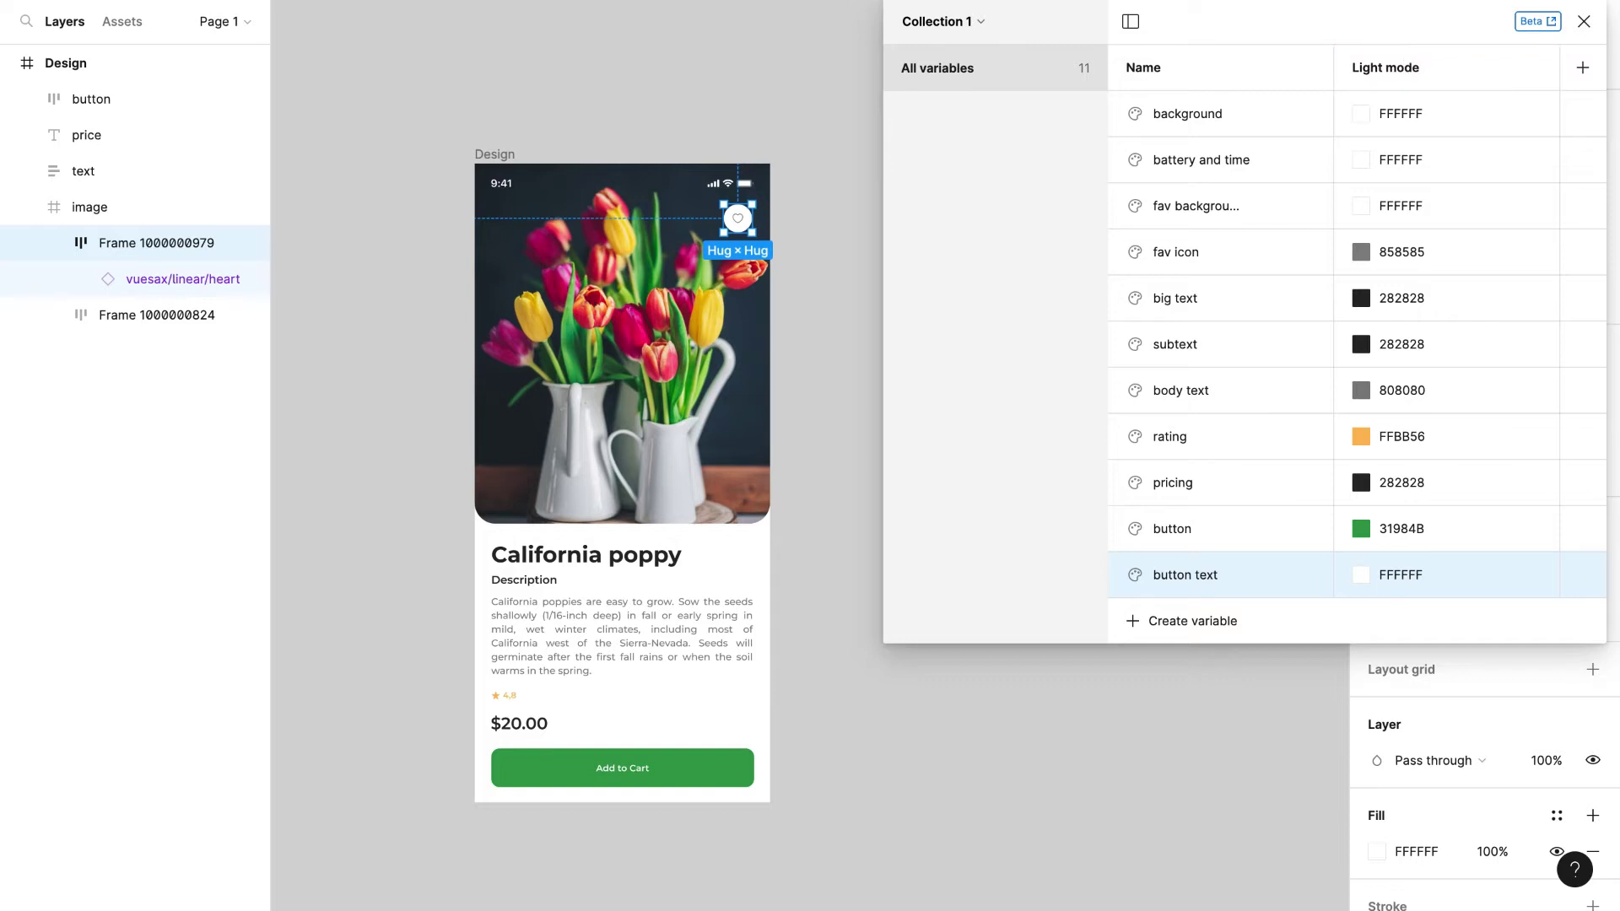
# Step: Move the file from Drafts to the Naakwu Design team's Currency converter project so that more variable modes can be created
pyautogui.click(1582, 69)
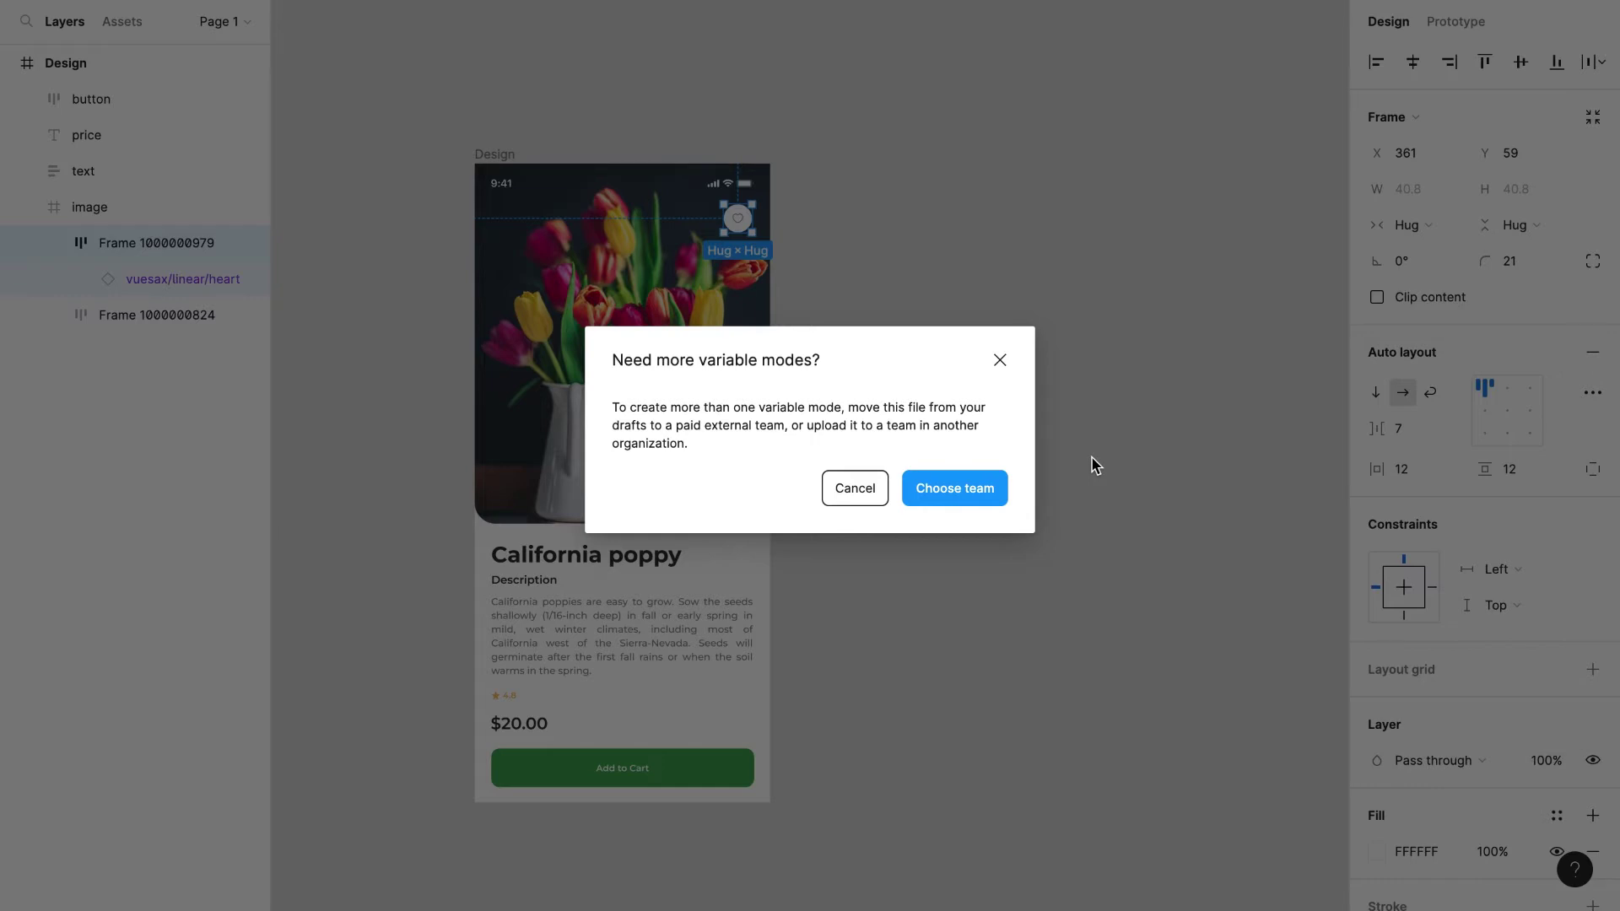
pyautogui.click(964, 491)
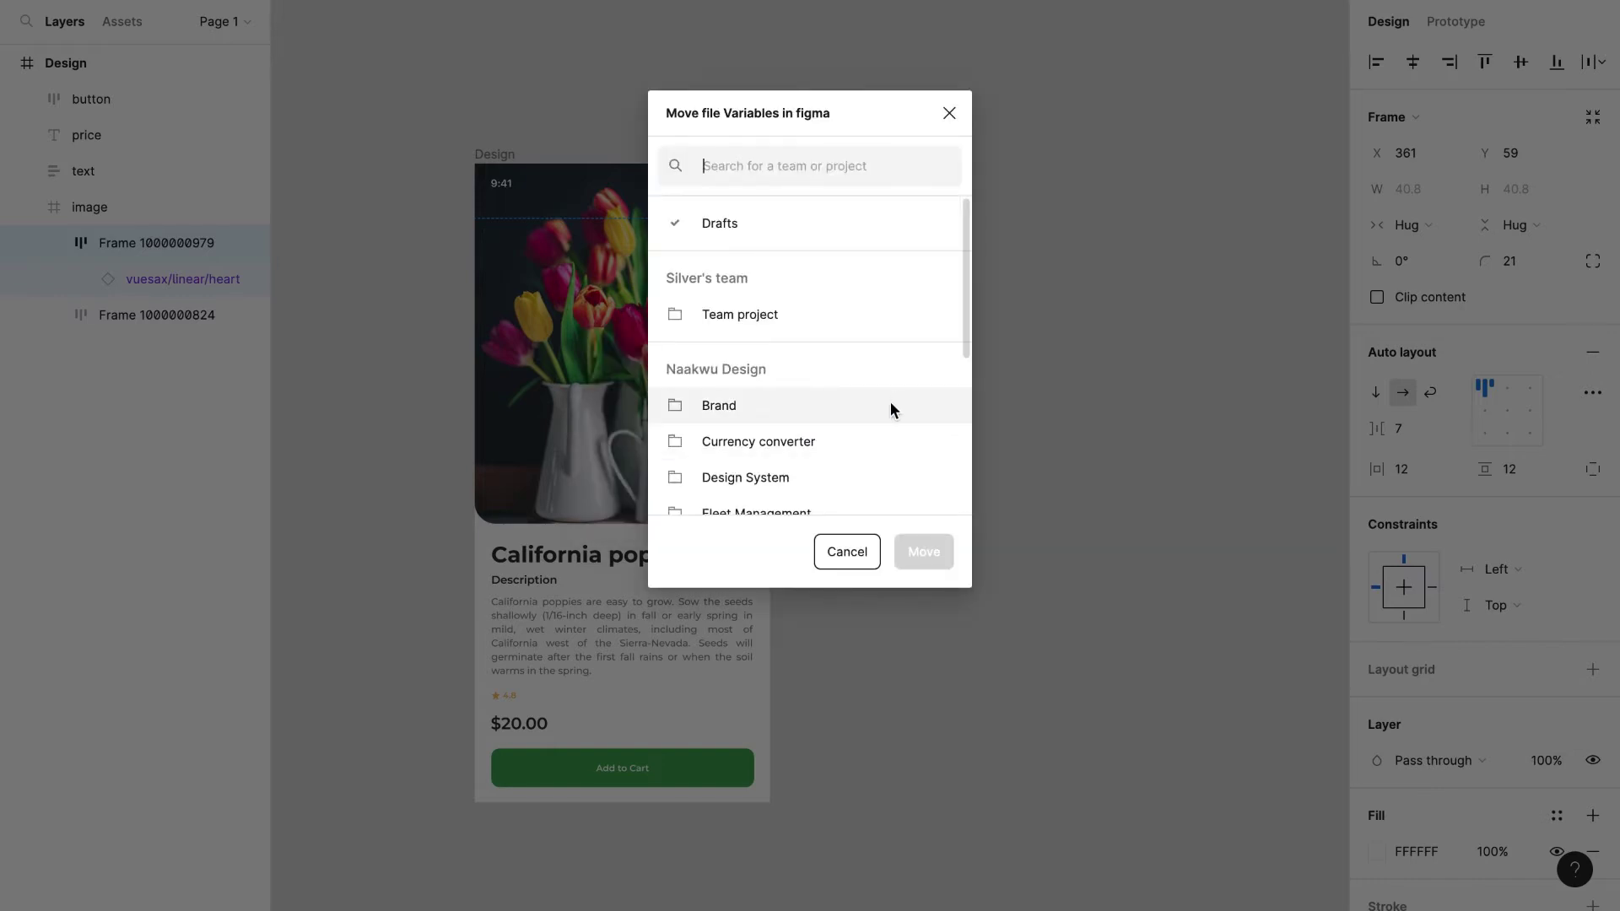
pyautogui.click(852, 432)
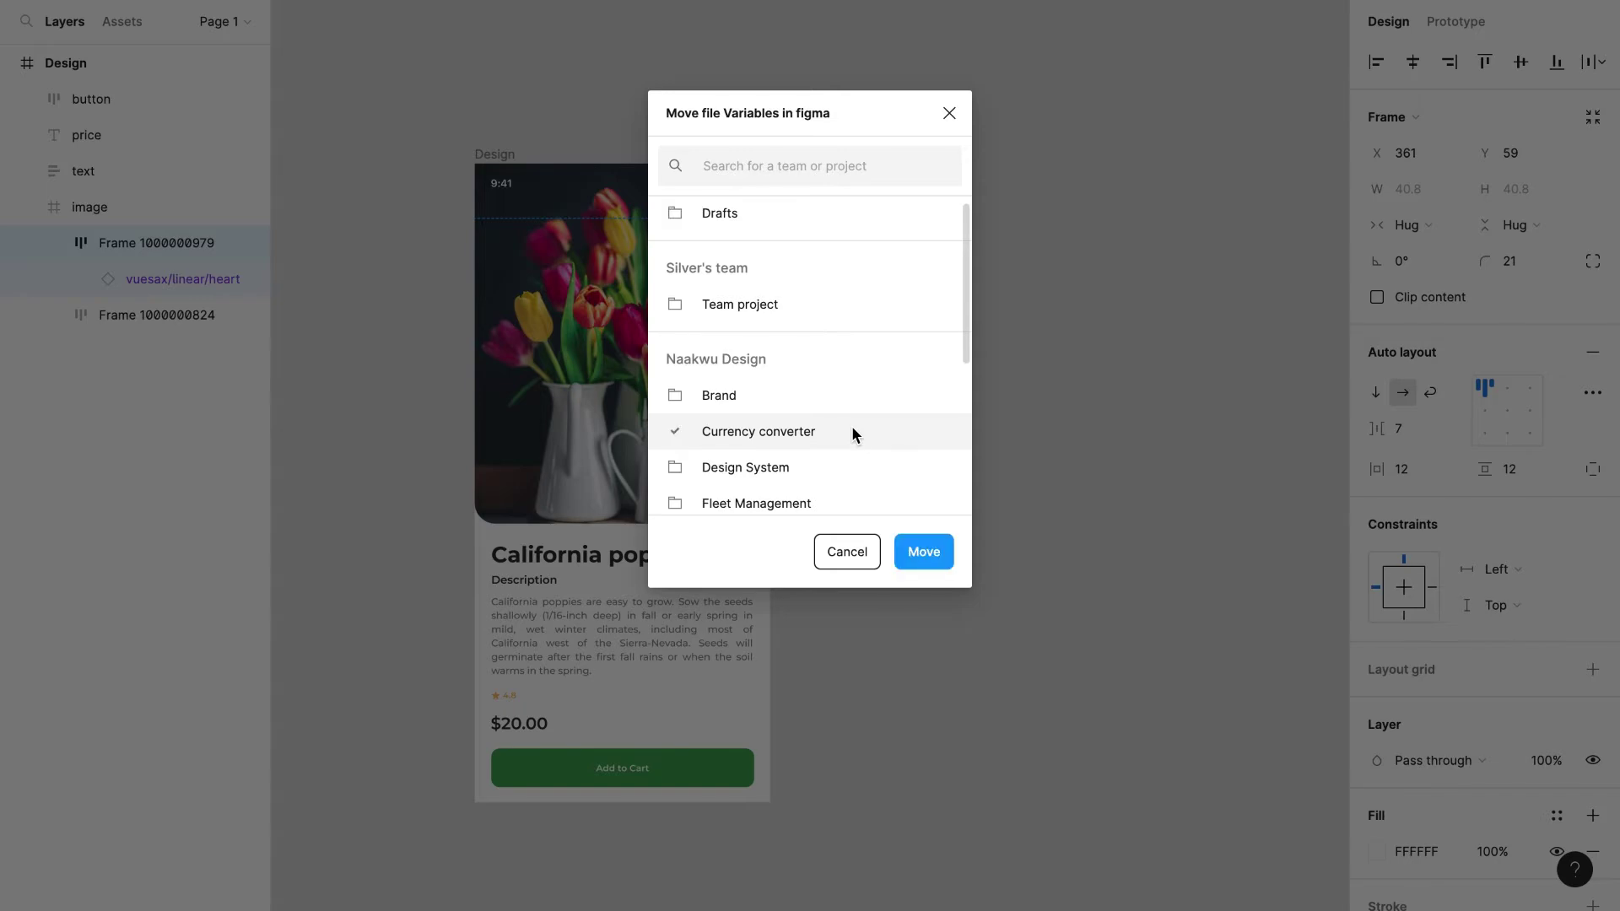
pyautogui.click(929, 555)
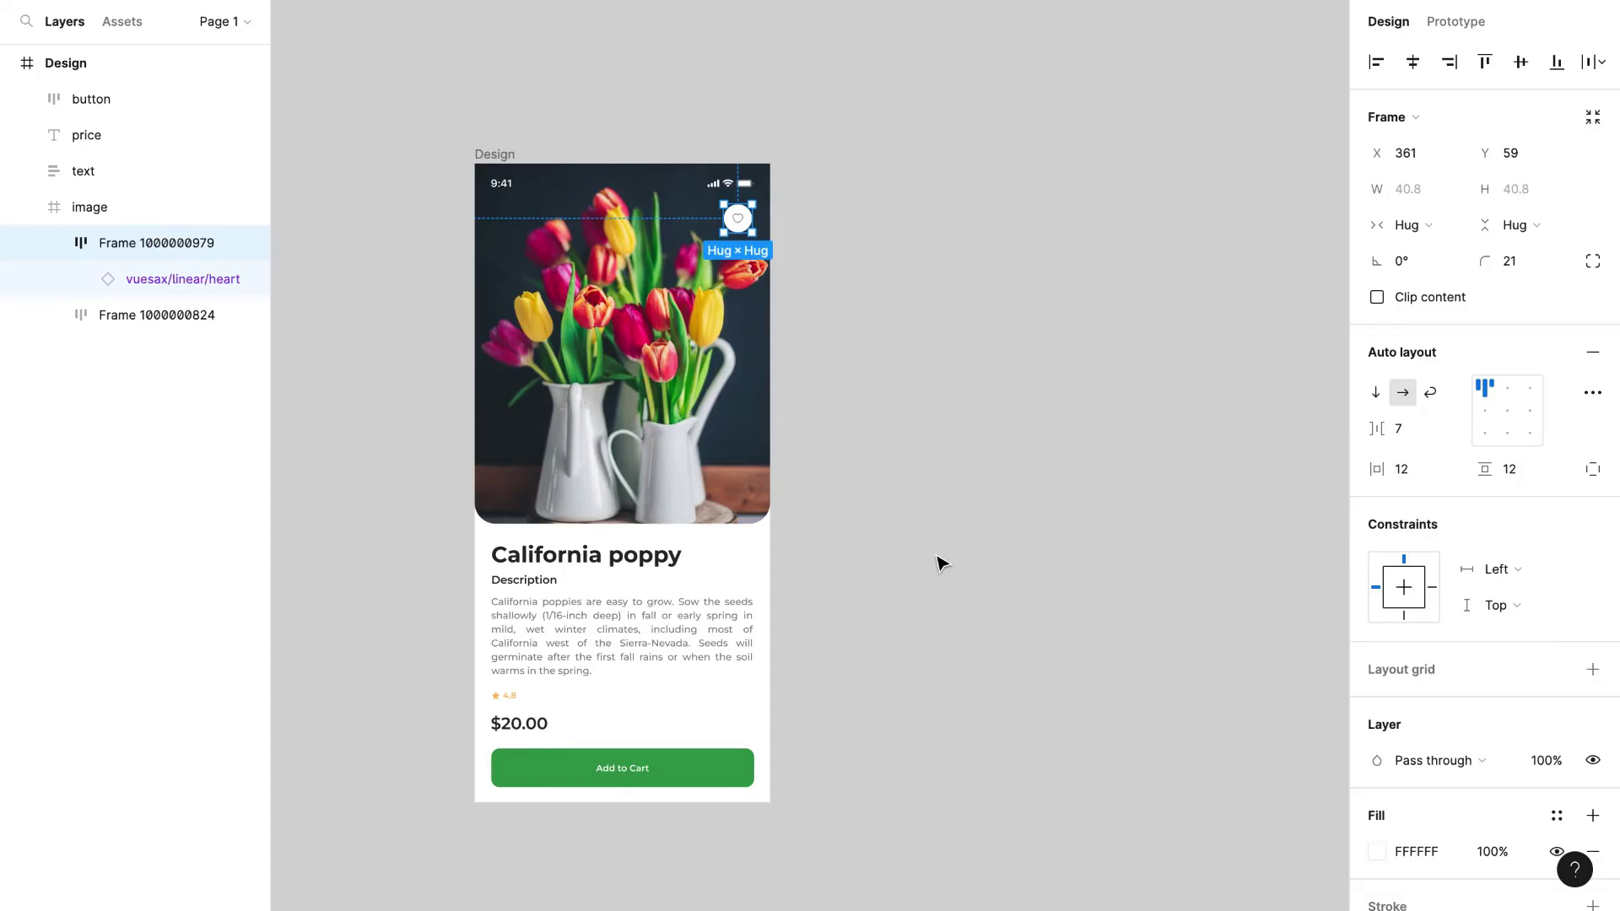
pyautogui.click(1122, 440)
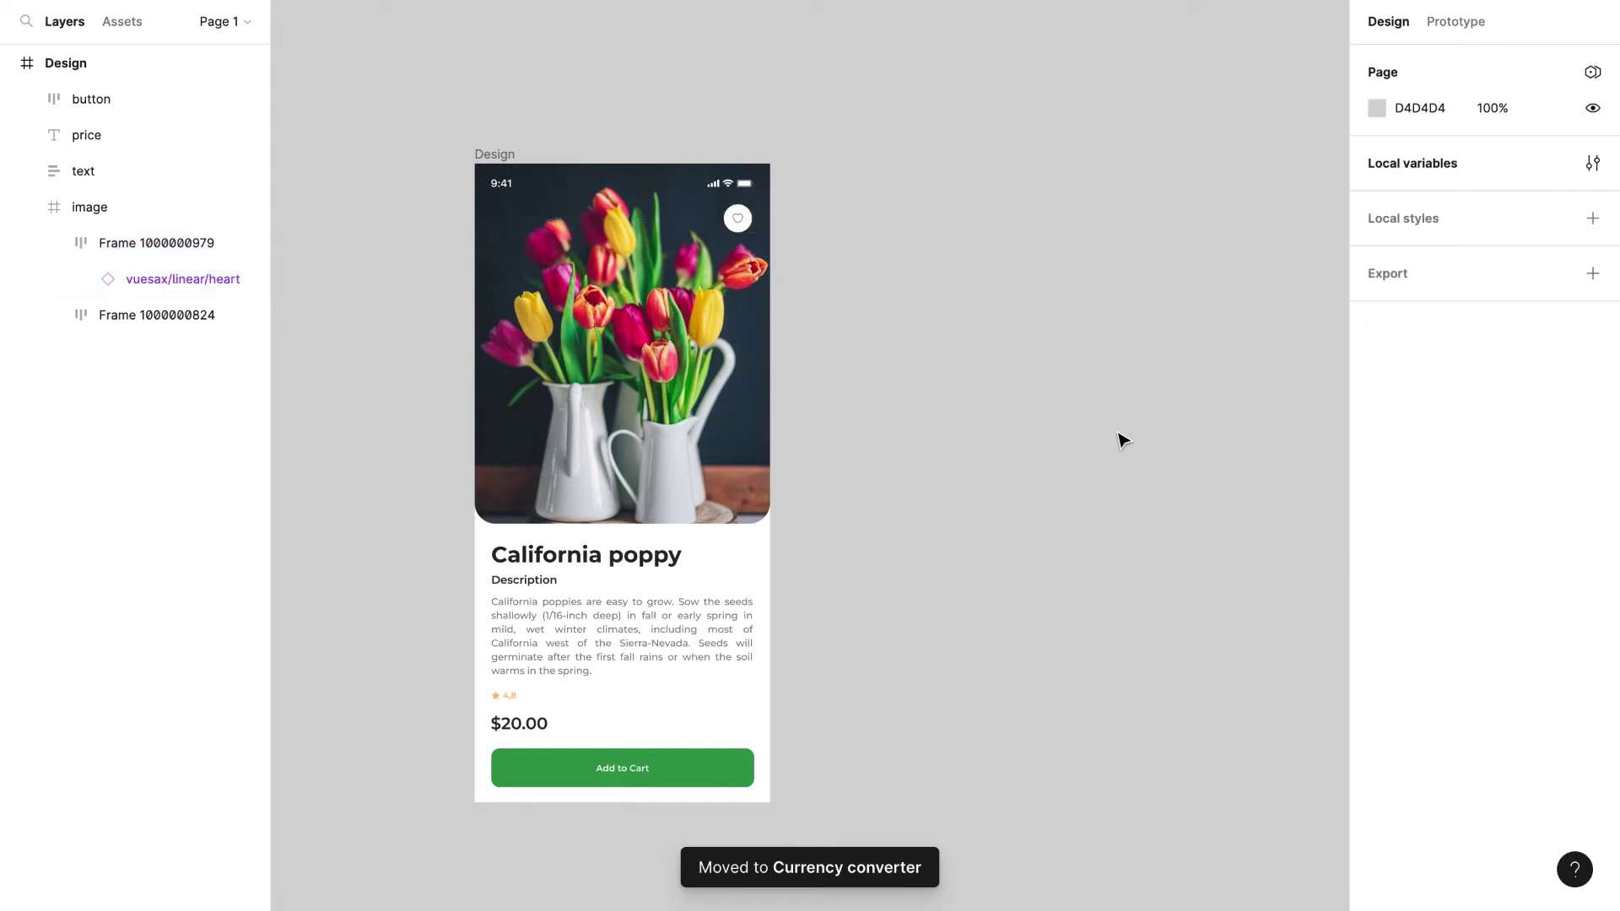
# Step: Add a second mode to the local variables collection and name it "light mode"
pyautogui.click(1592, 162)
pyautogui.click(1309, 85)
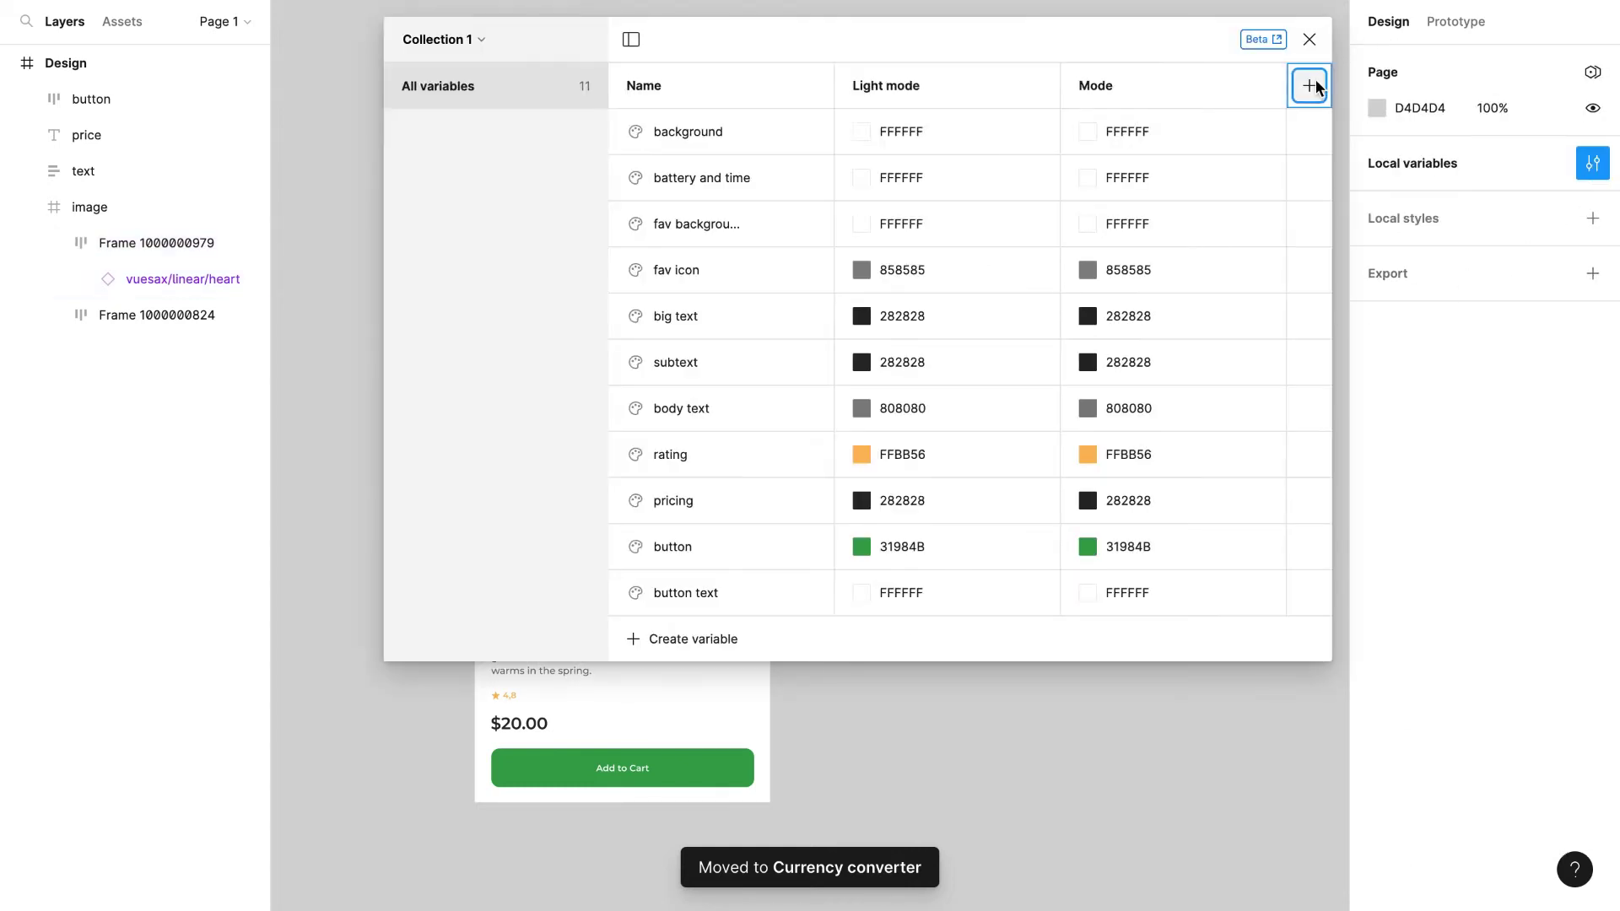
pyautogui.doubleClick(1081, 90)
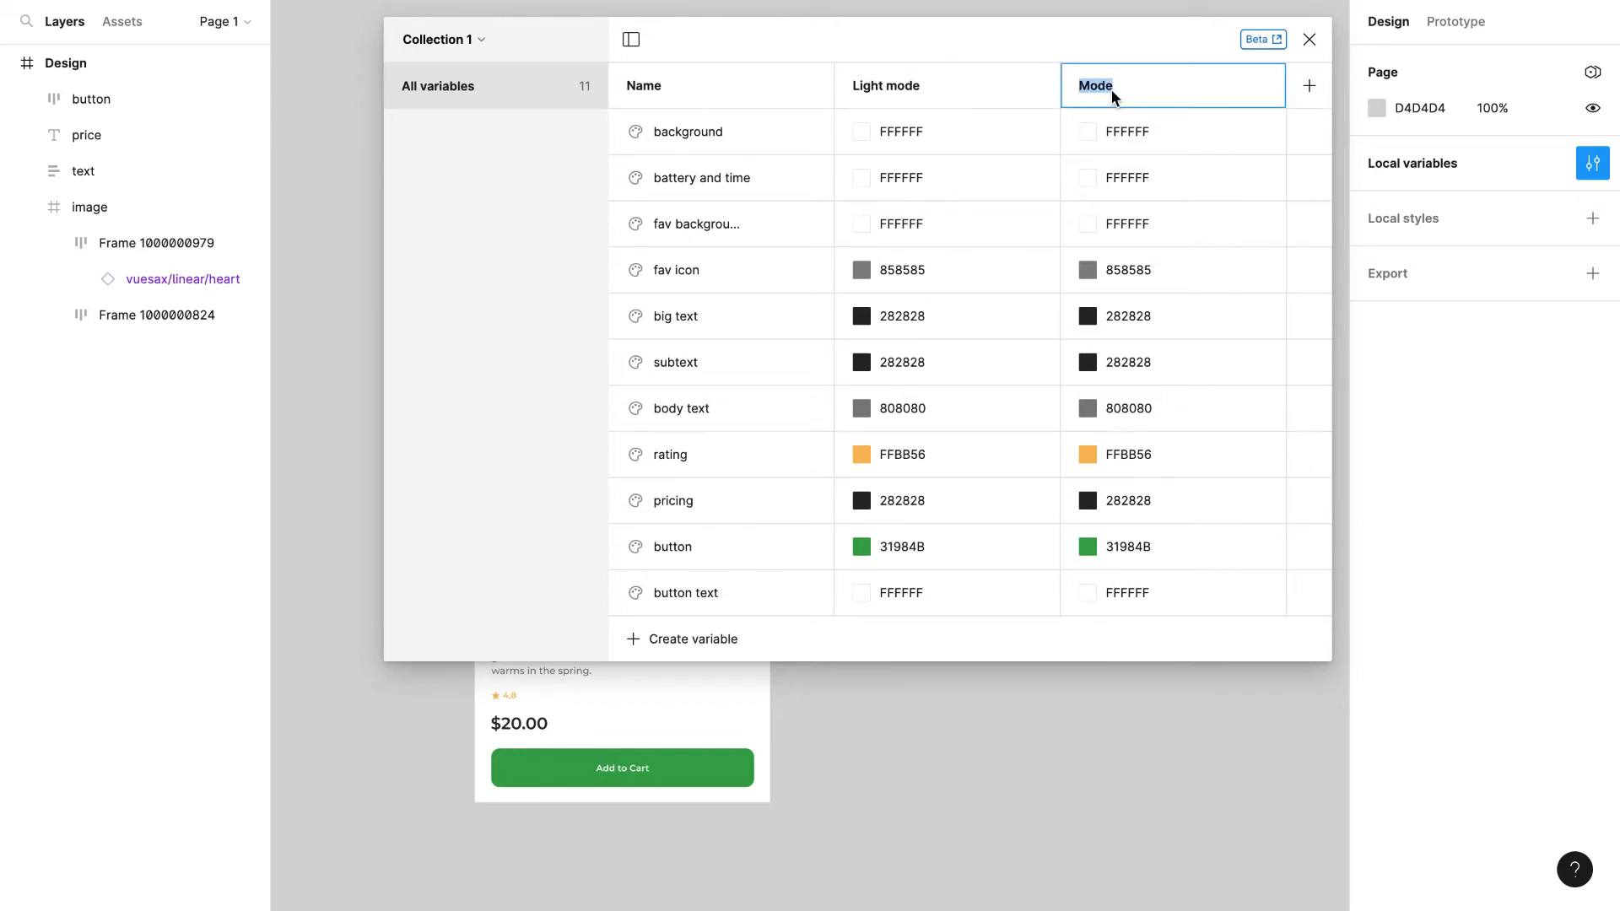
pyautogui.write('light mode')
pyautogui.press('Return')
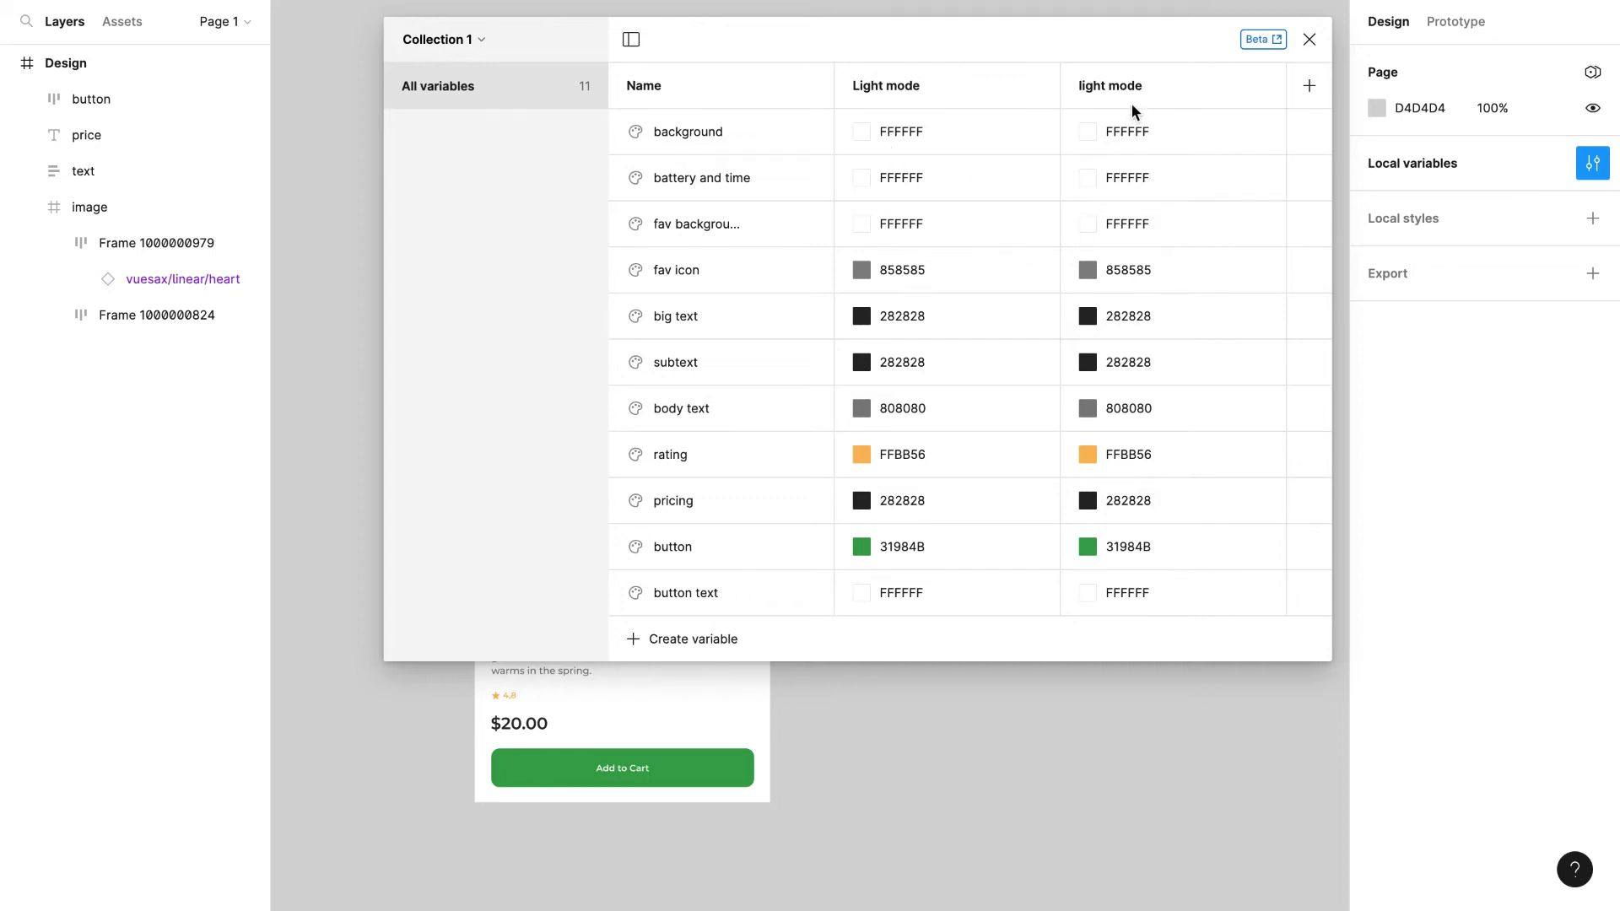
# Step: Set the "background" variable's color in the second mode to the near-black 121212
pyautogui.click(1091, 134)
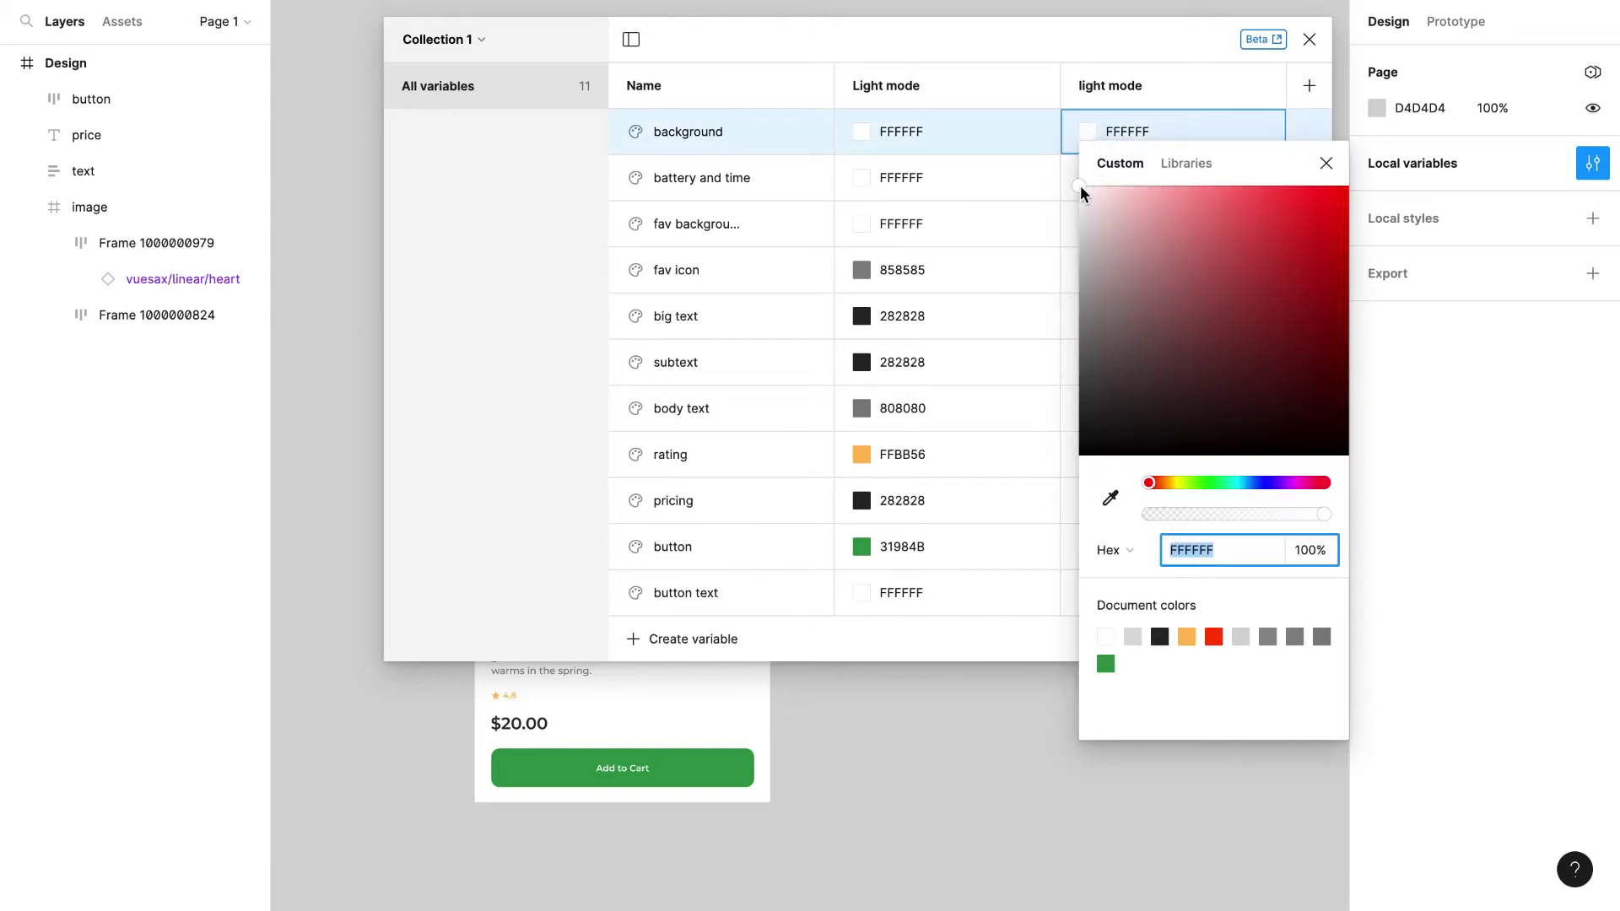
pyautogui.moveTo(1079, 185); pyautogui.dragTo(1045, 444)
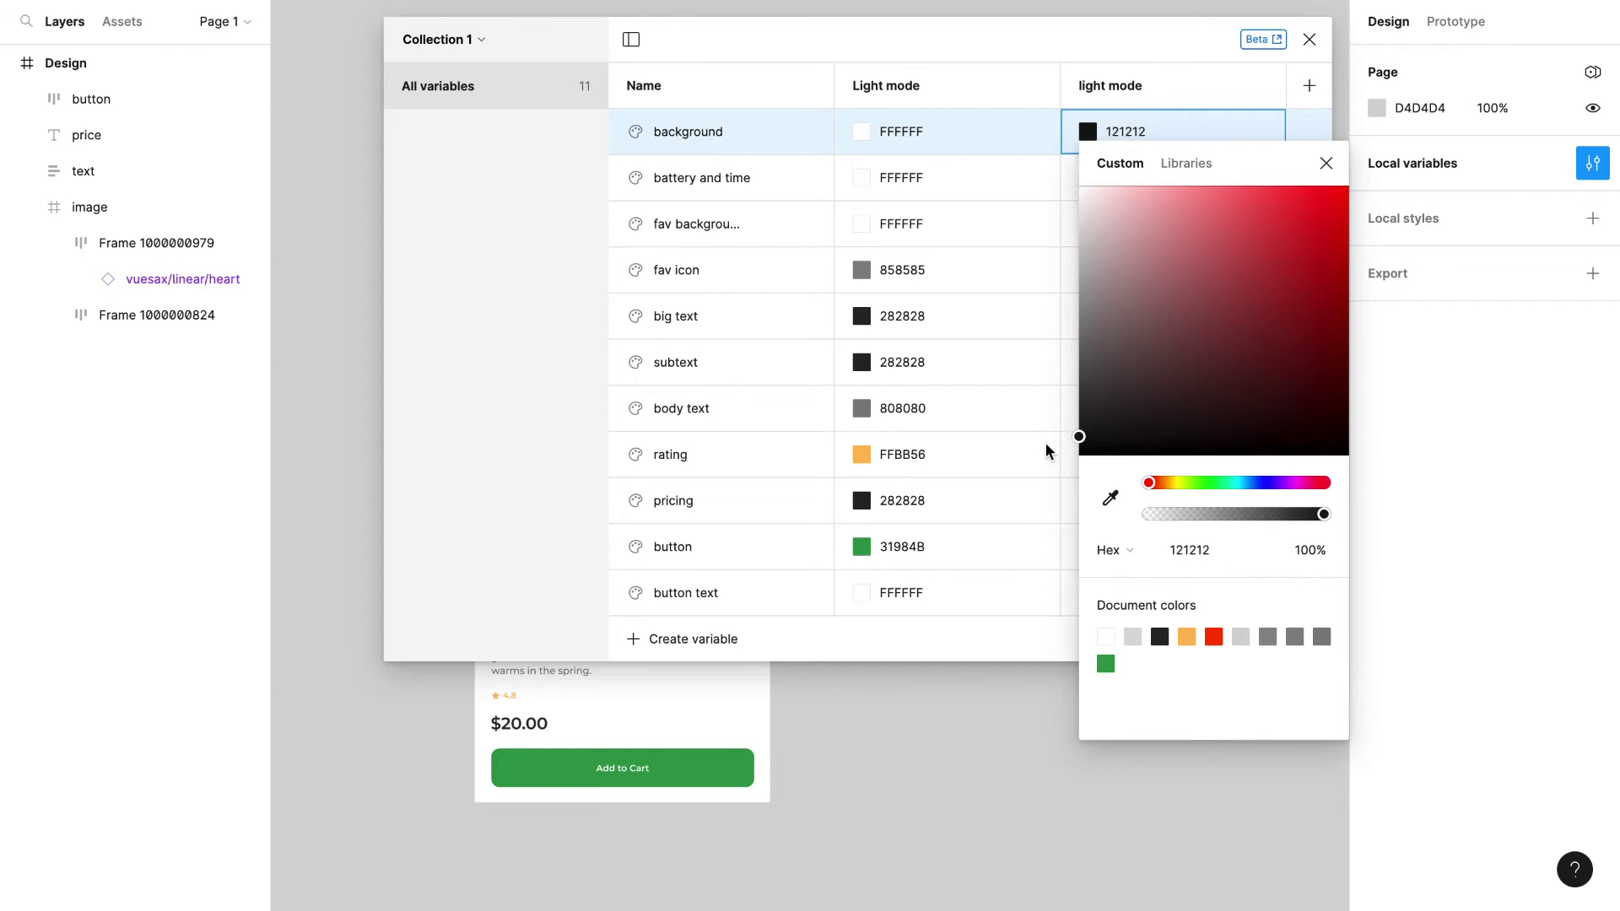
pyautogui.click(1326, 163)
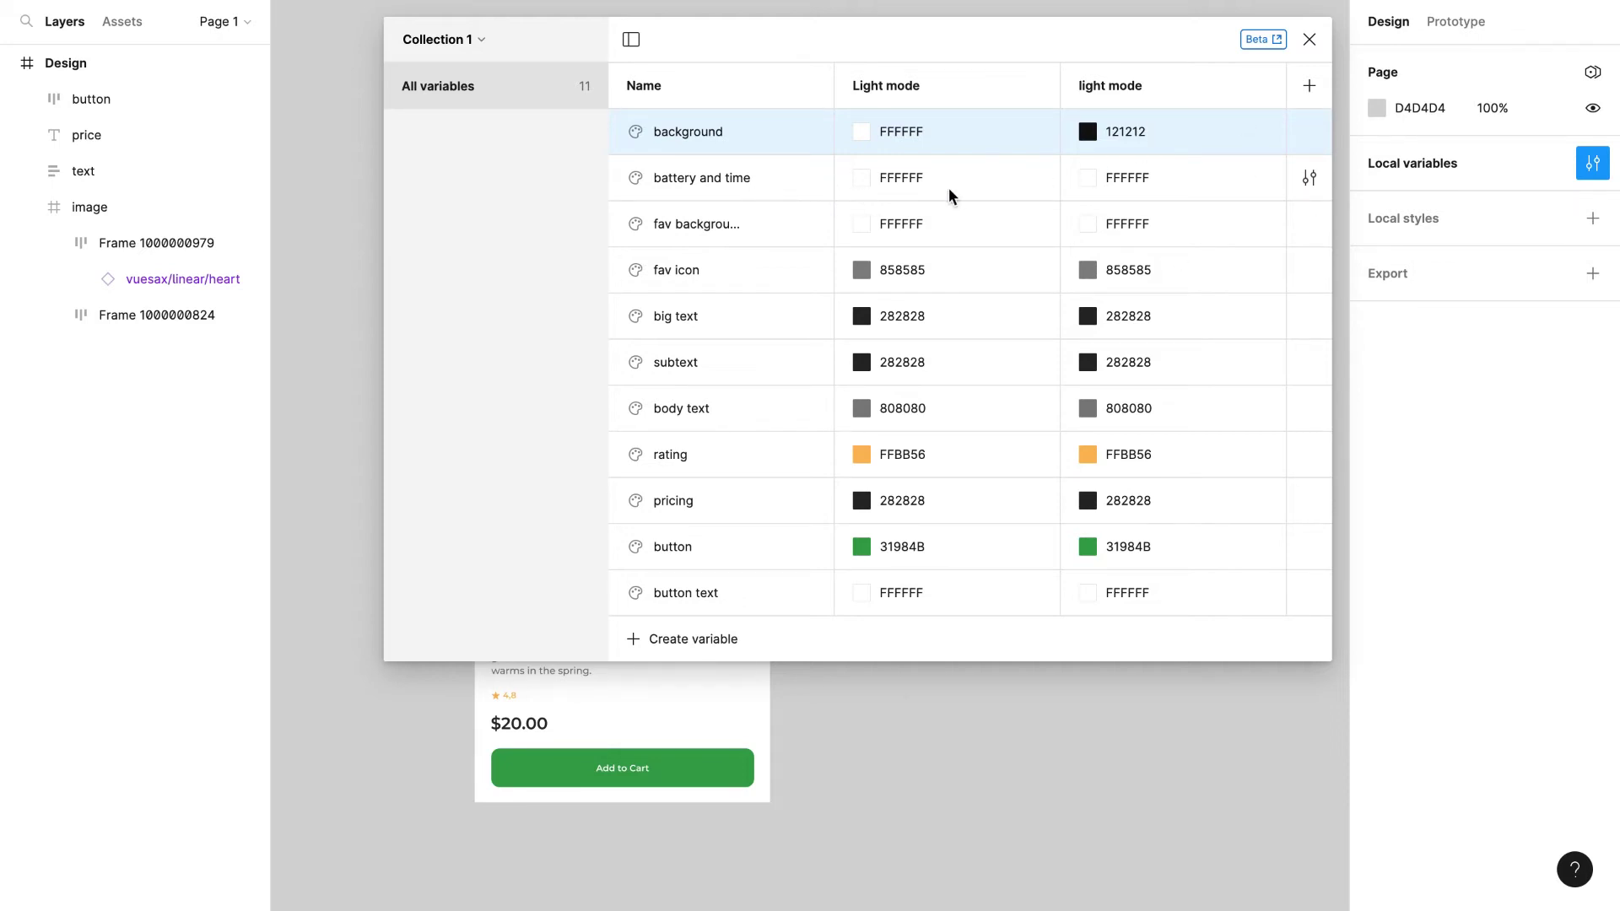
# Step: Set the favorite button's background variable to 121212 in the second mode
pyautogui.click(786, 244)
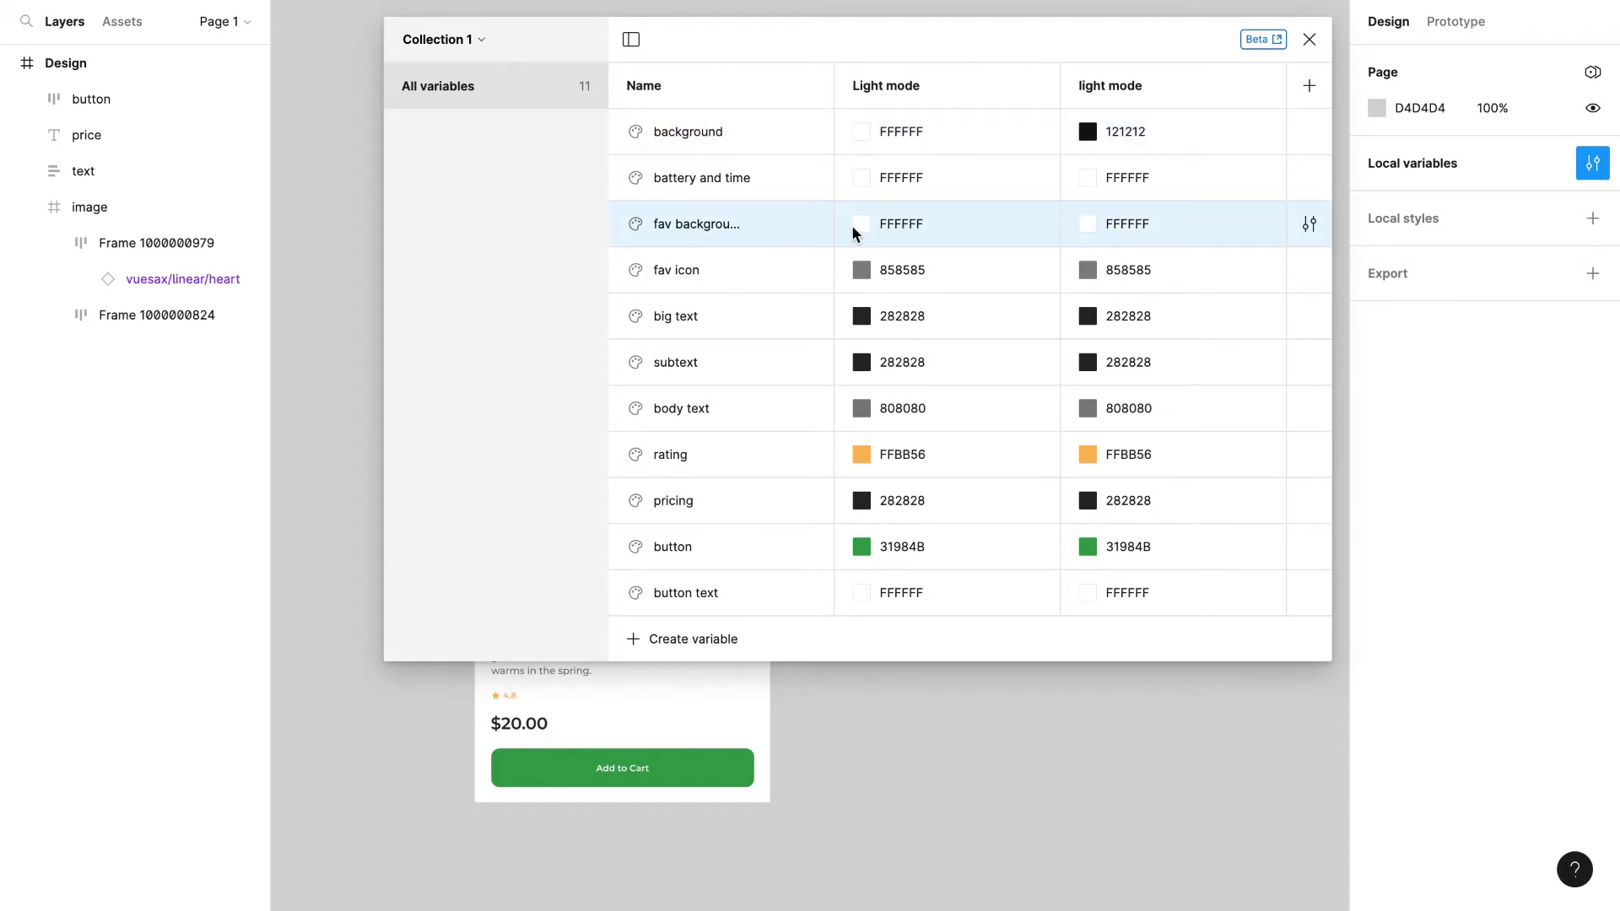
pyautogui.click(1088, 225)
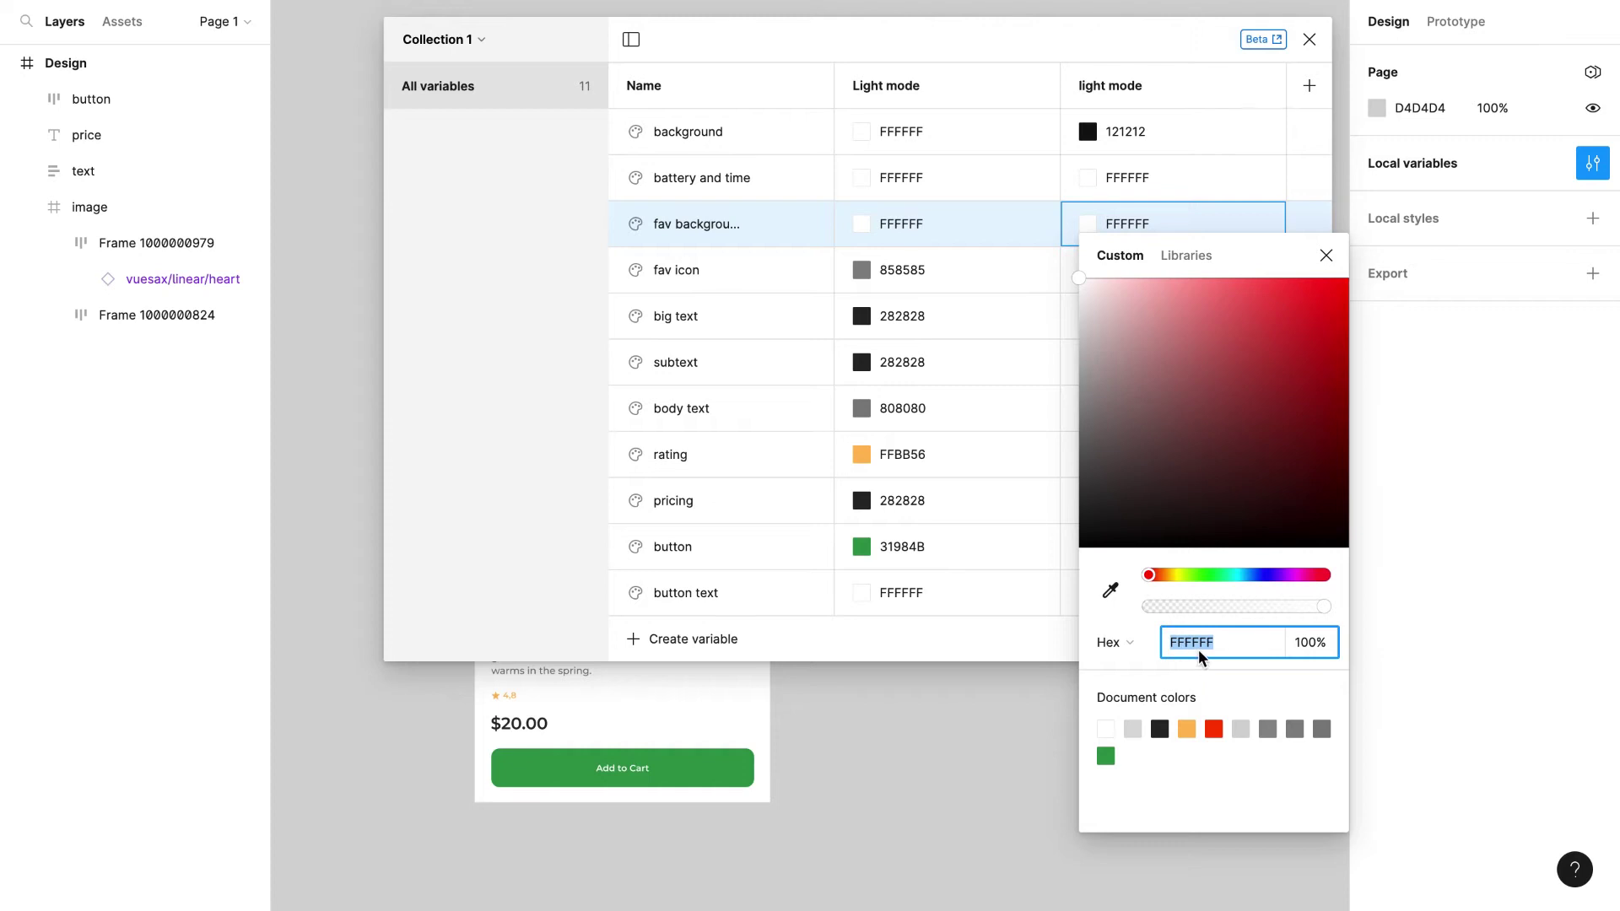
pyautogui.write('FFFFFF')
pyautogui.press('Return')
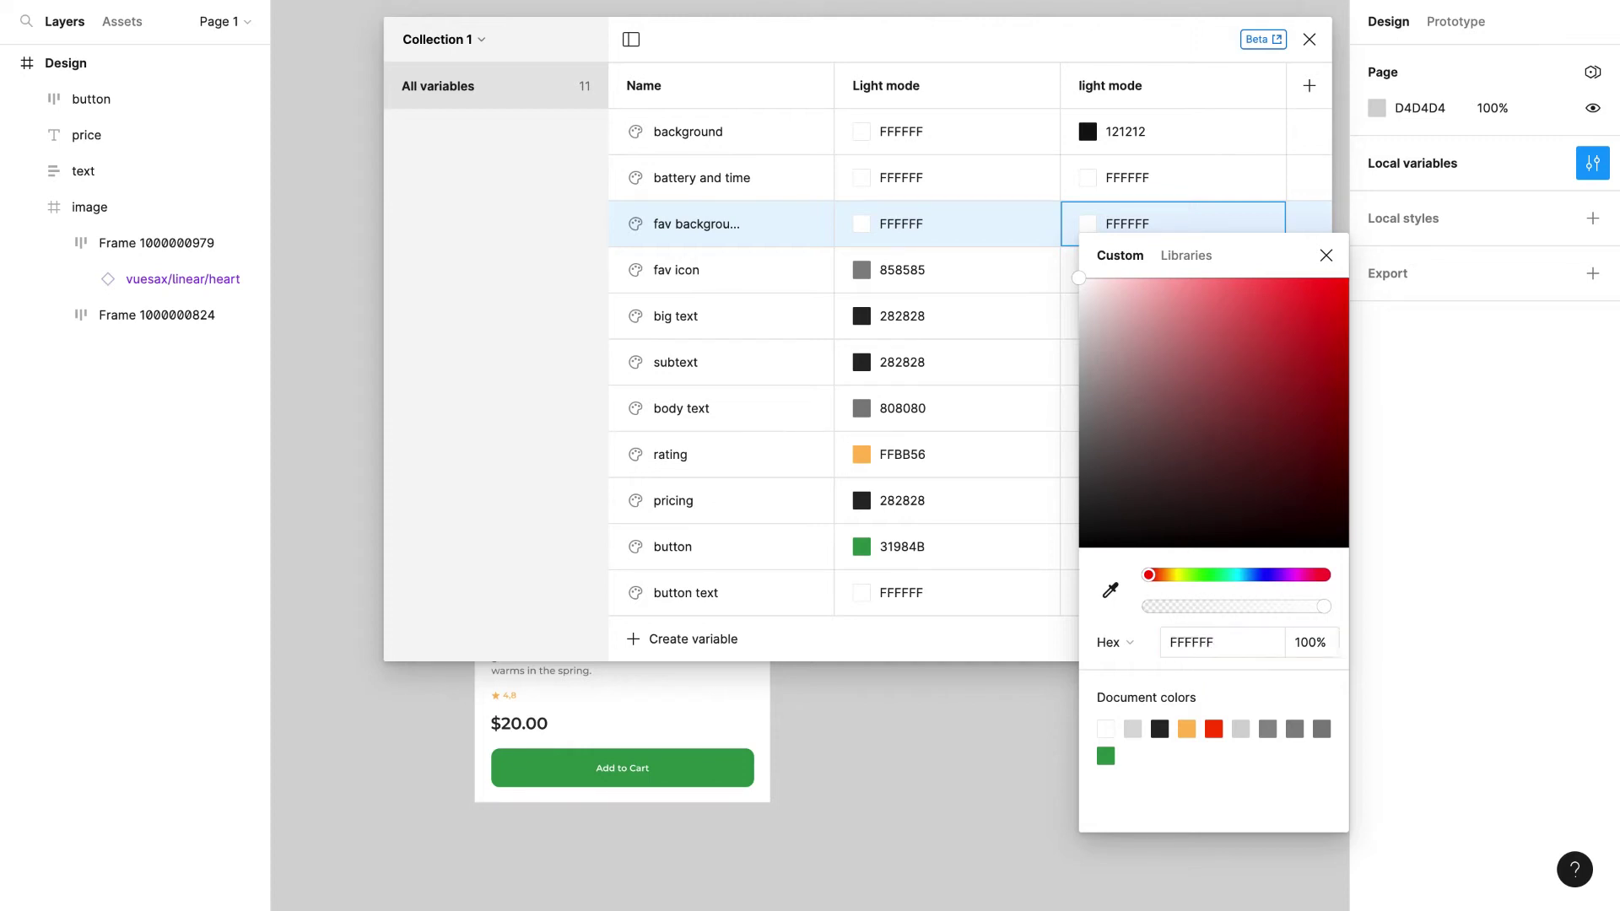
pyautogui.write('121212')
pyautogui.press('Return')
# Step: Lighten the "fav icon" variable's color in the second mode to EEEEEE
pyautogui.doubleClick(940, 277)
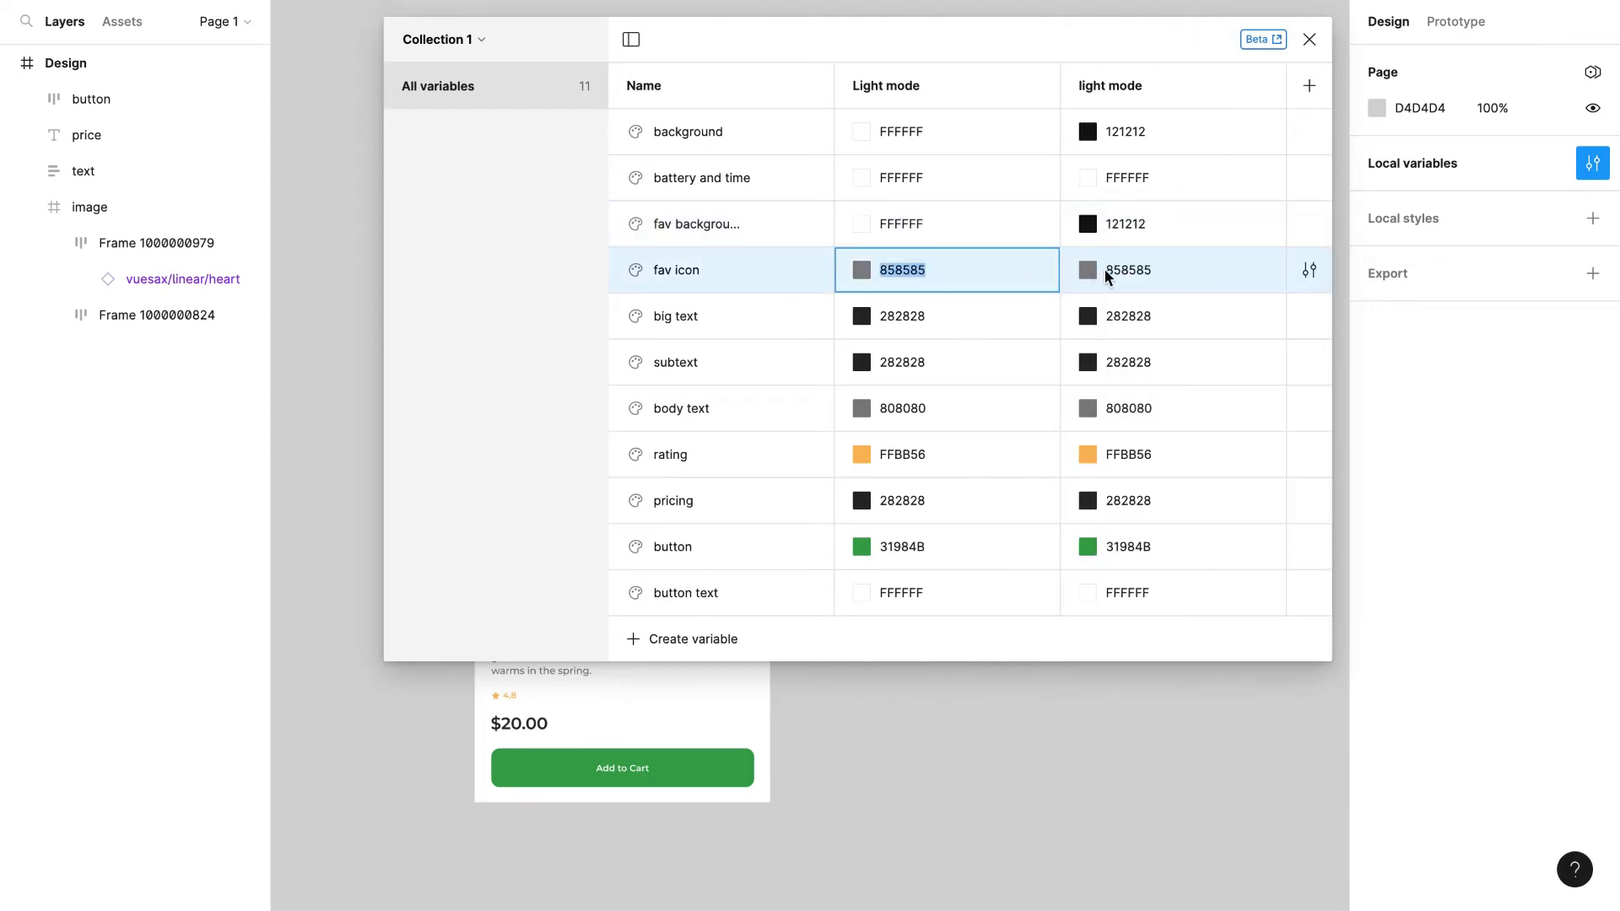
pyautogui.click(1081, 269)
pyautogui.click(1081, 268)
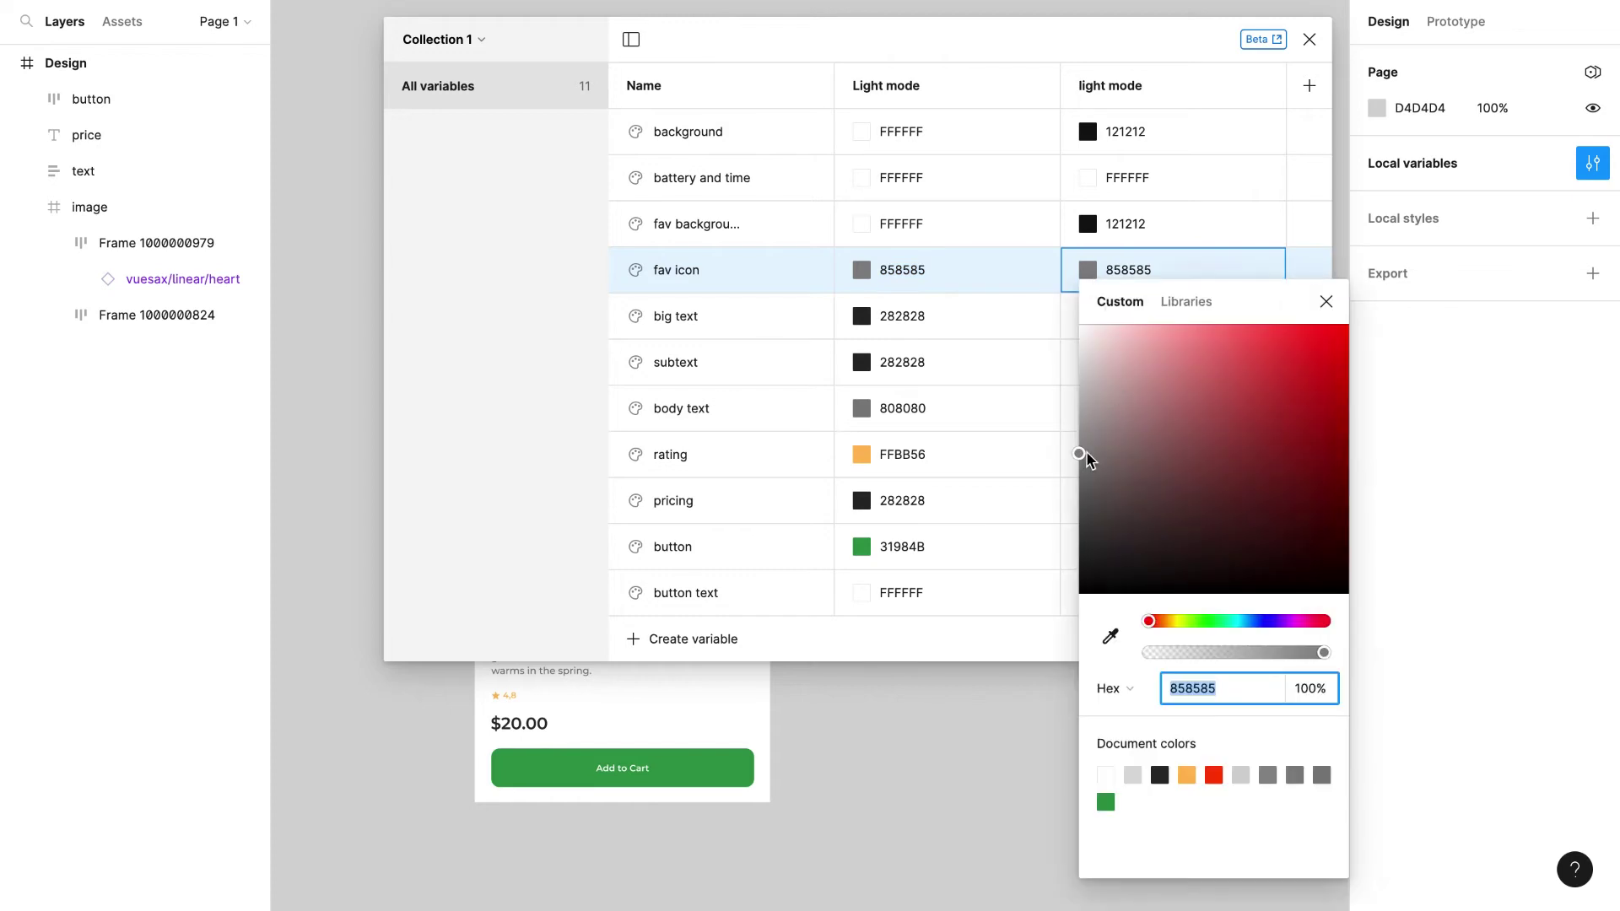
pyautogui.moveTo(1083, 455); pyautogui.dragTo(1051, 348)
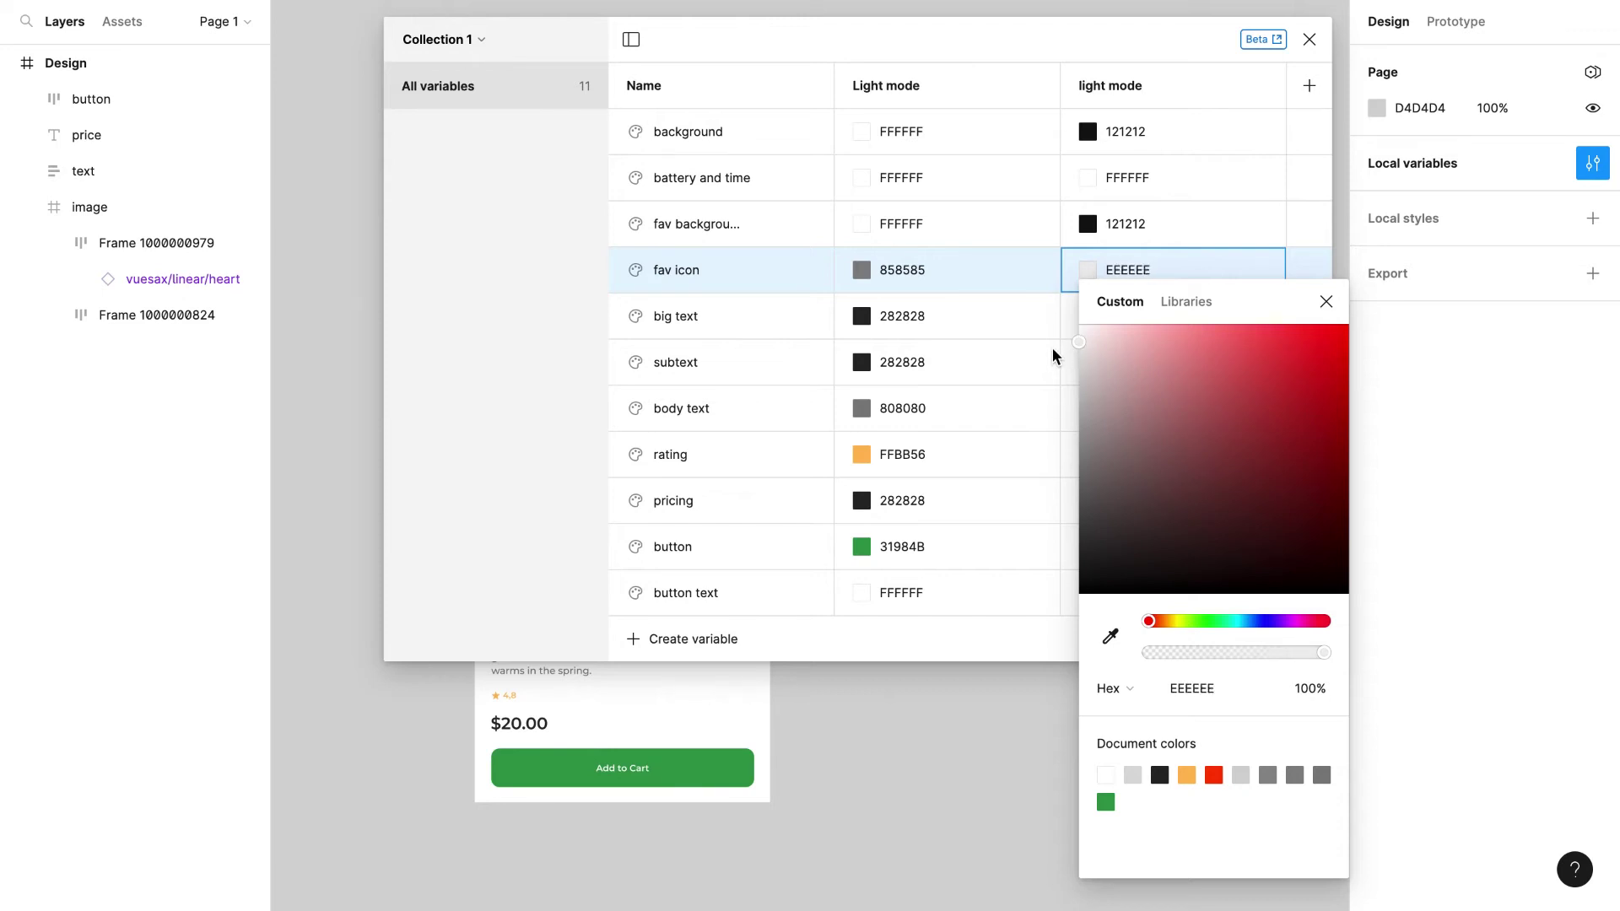
pyautogui.click(1179, 265)
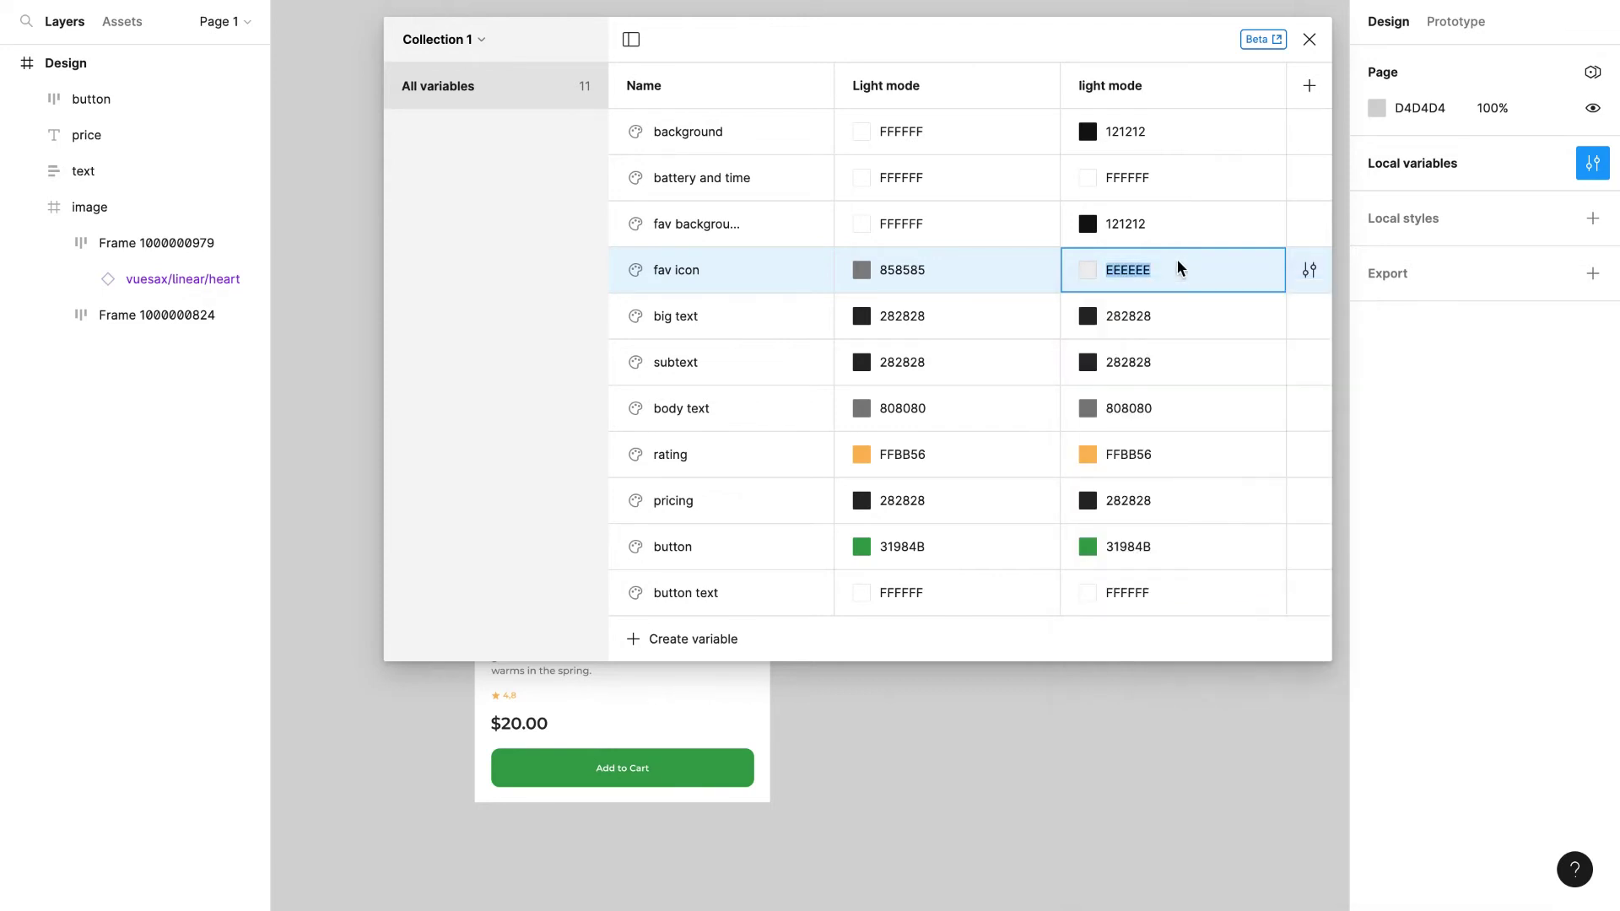
# Step: Set the "big text" and "subtext" variables to FAFAFA in the second mode
pyautogui.click(1115, 316)
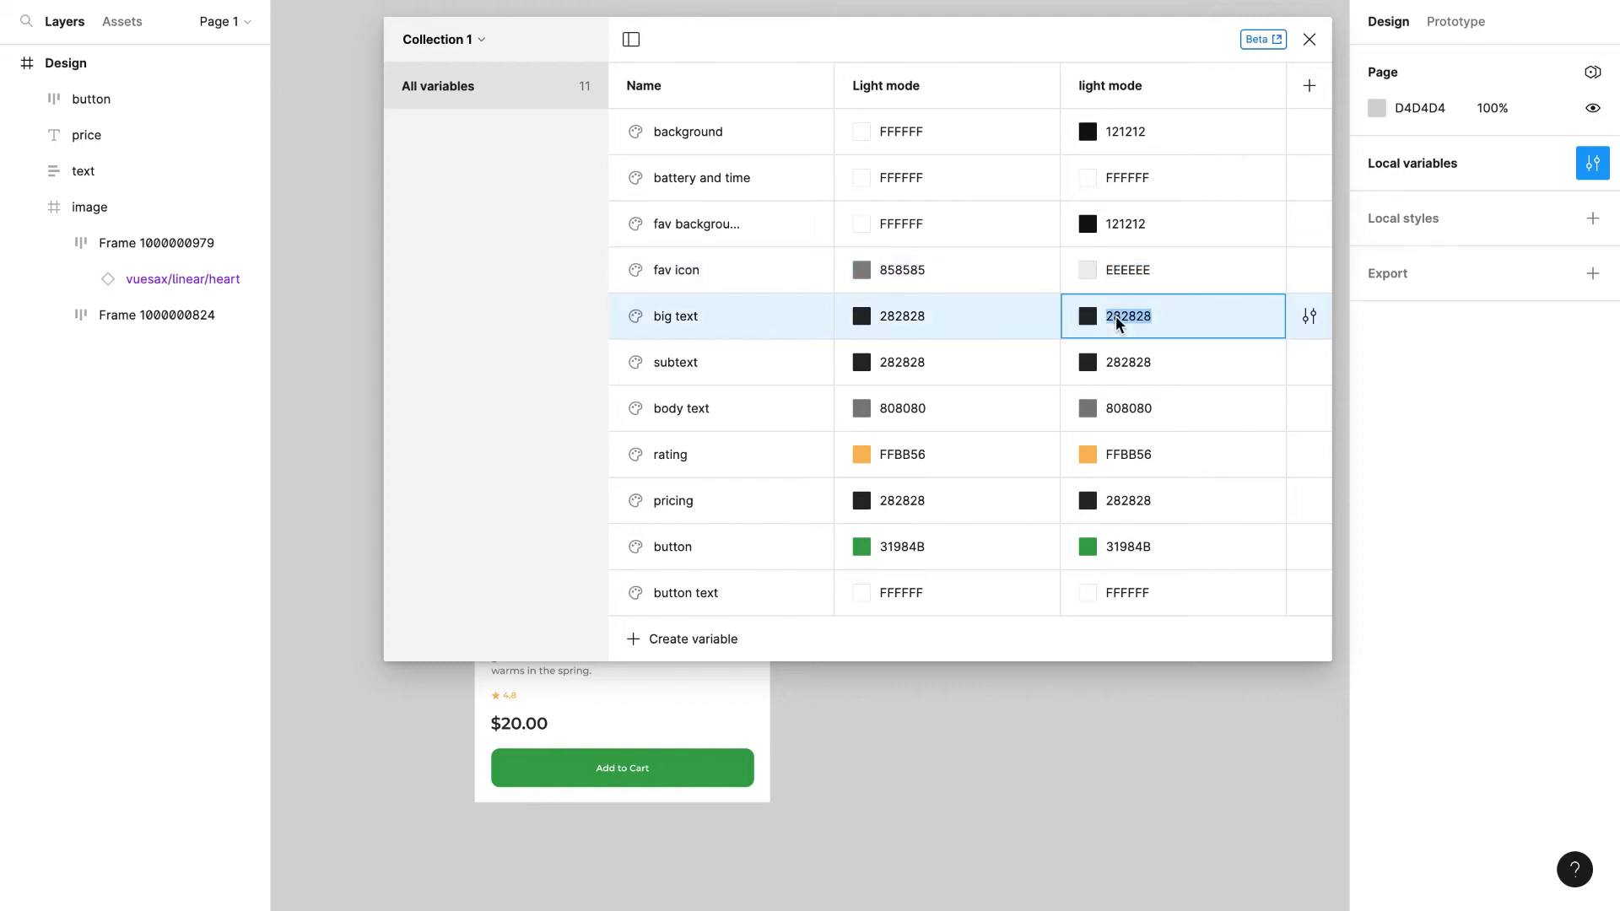
pyautogui.write('fafafa')
pyautogui.click(1136, 370)
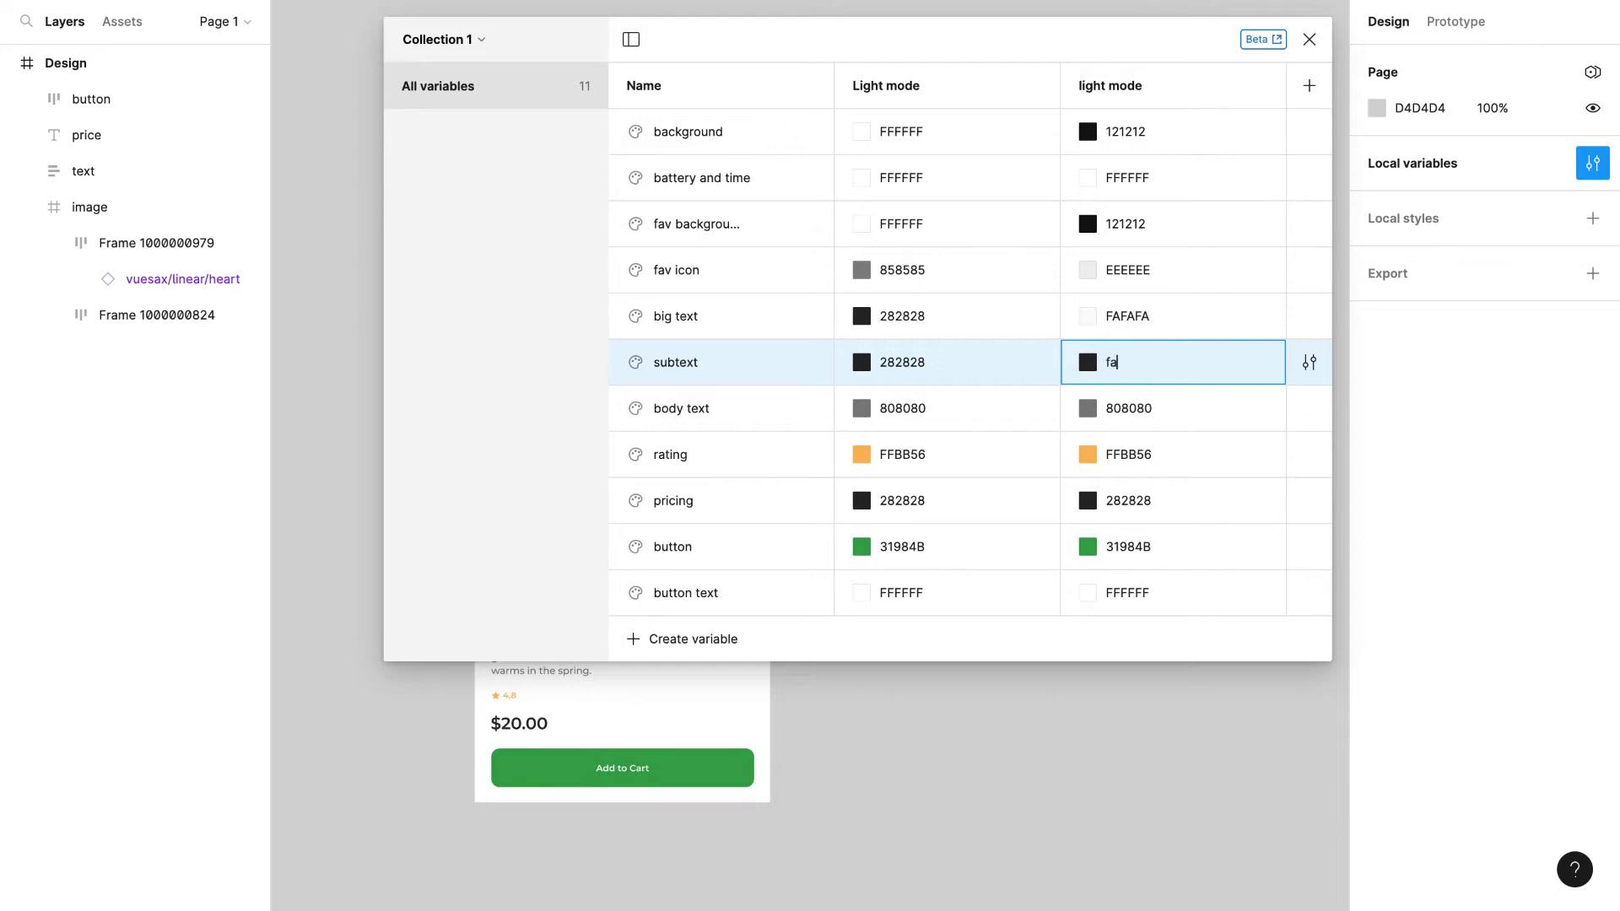
pyautogui.write('fafafa')
# Step: Lighten the "body text" variable's color in the second mode to E7E7E7
pyautogui.click(1139, 408)
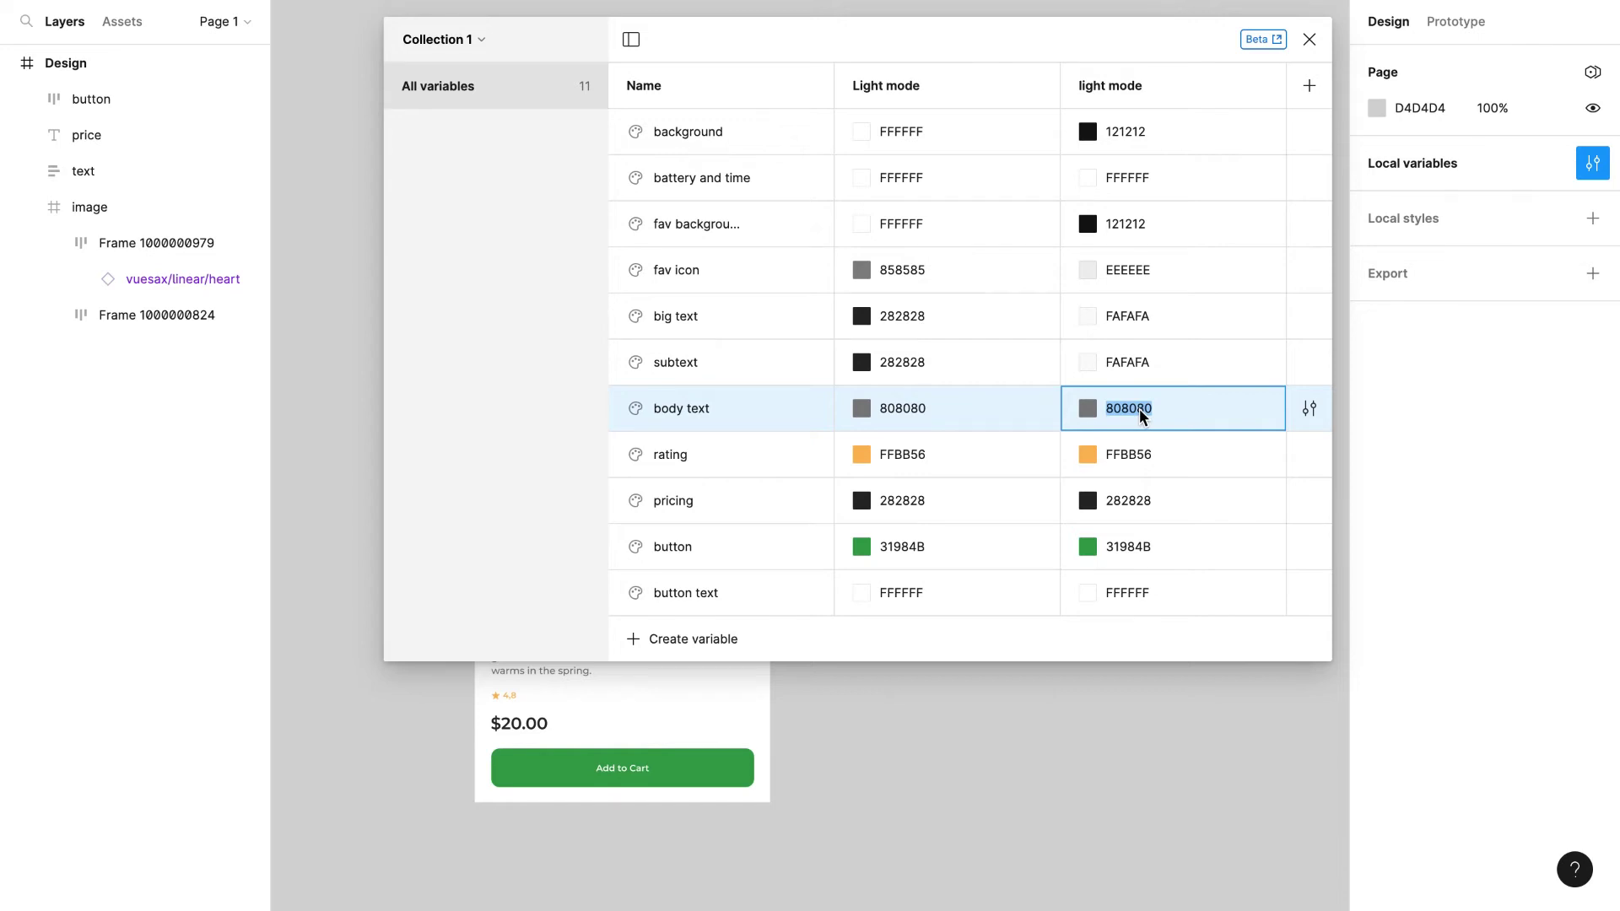
pyautogui.click(1087, 410)
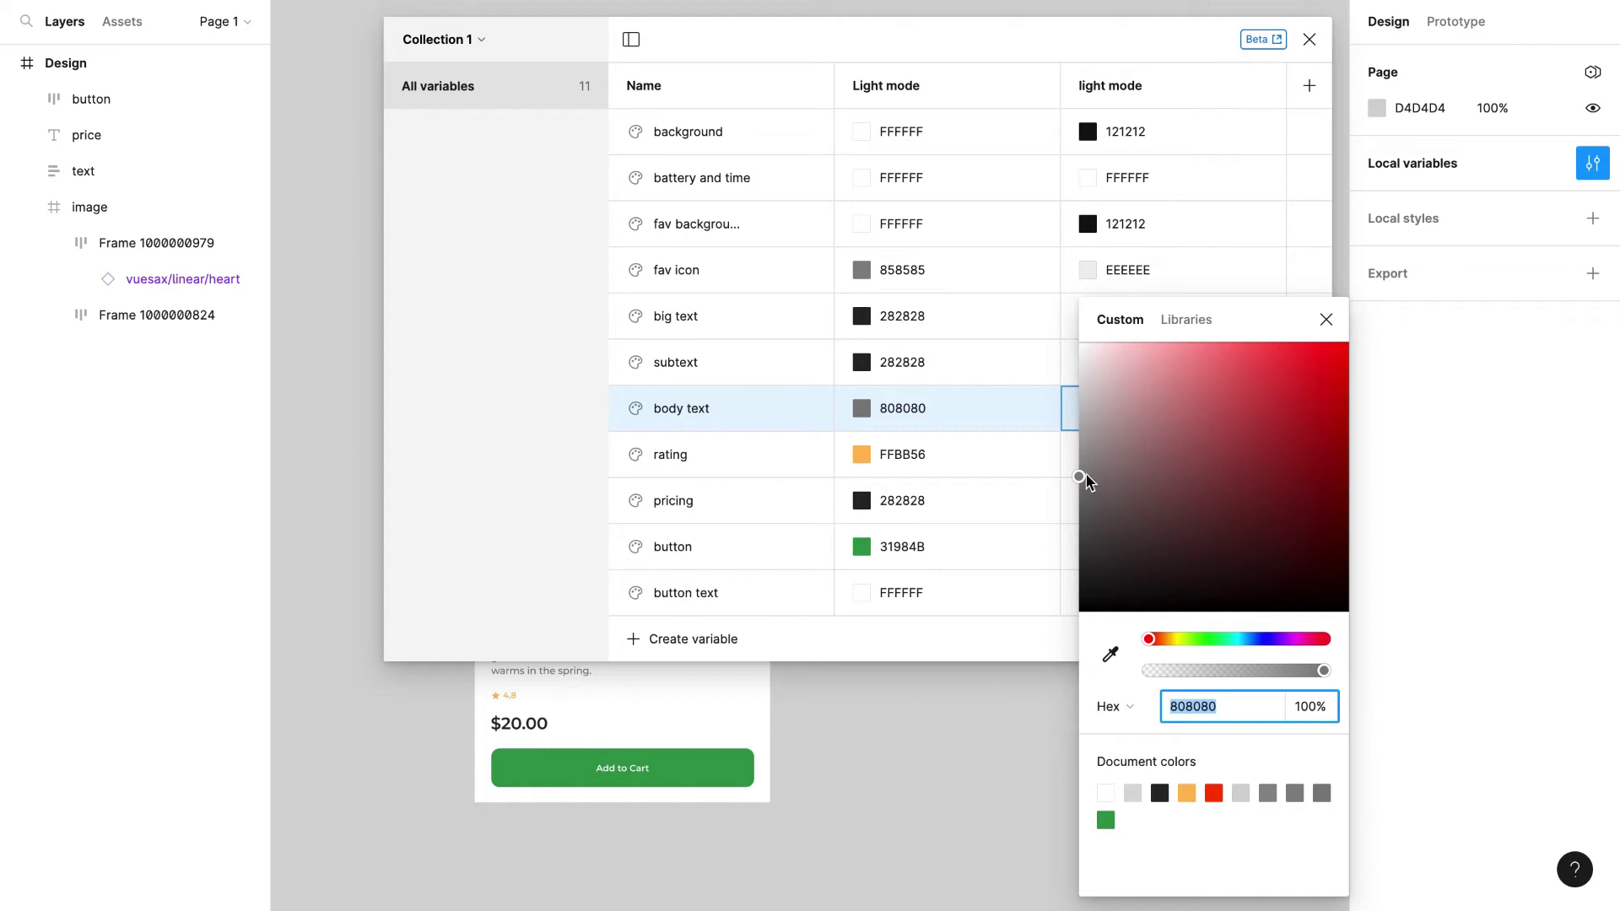
pyautogui.moveTo(1086, 481); pyautogui.dragTo(1068, 379)
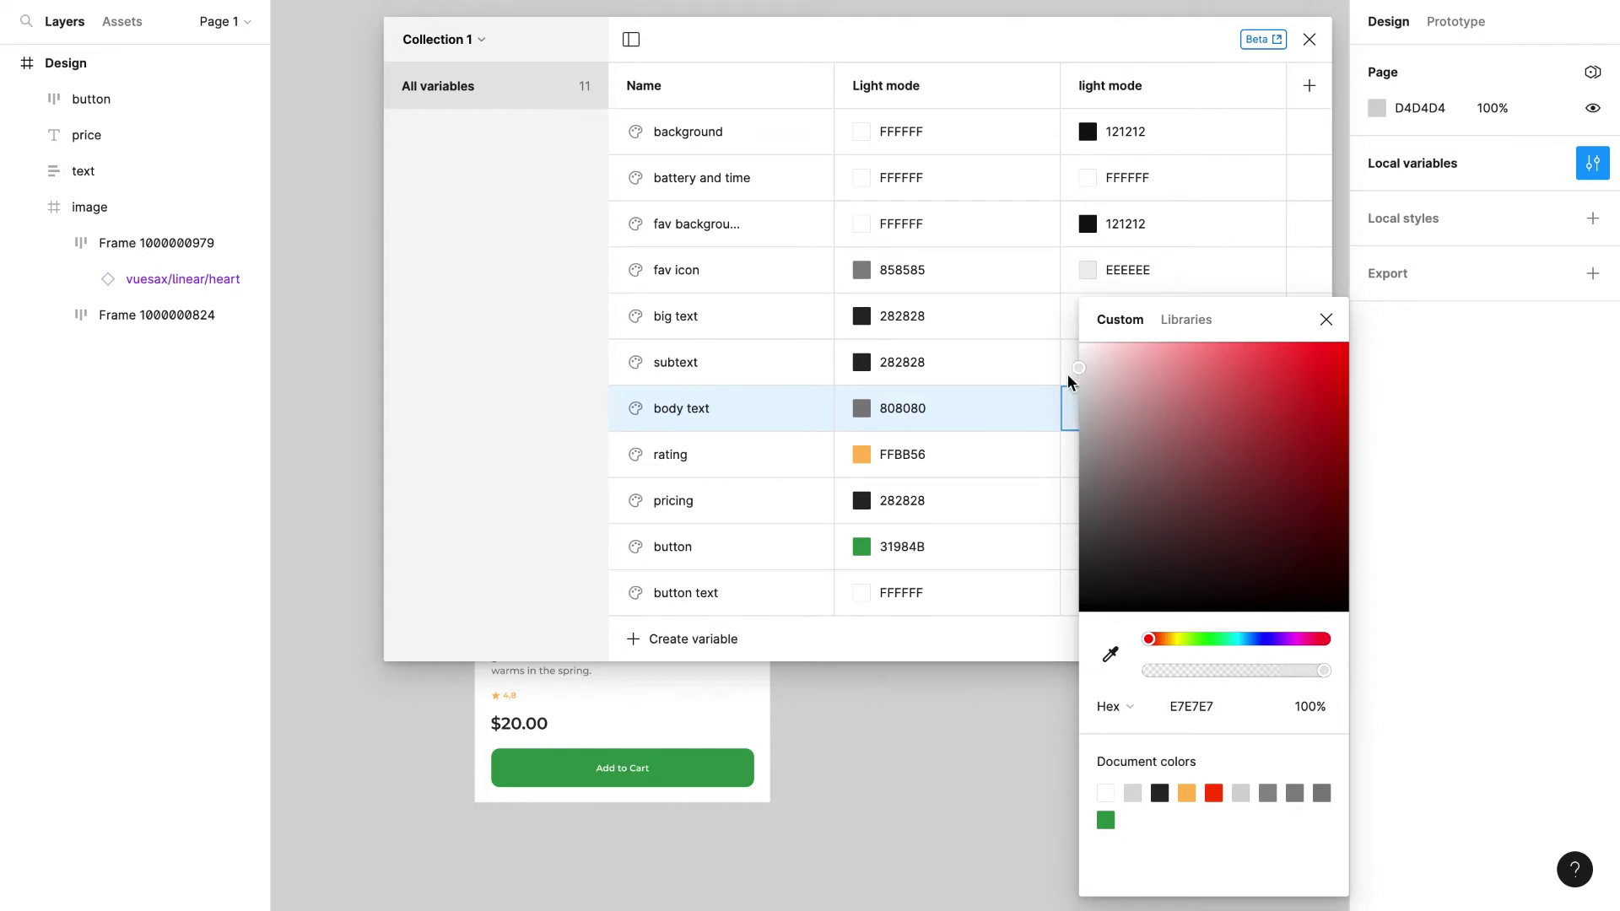
pyautogui.click(1325, 319)
# Step: Set the "body text" variable's second-mode color to F4F4F4
pyautogui.click(1123, 408)
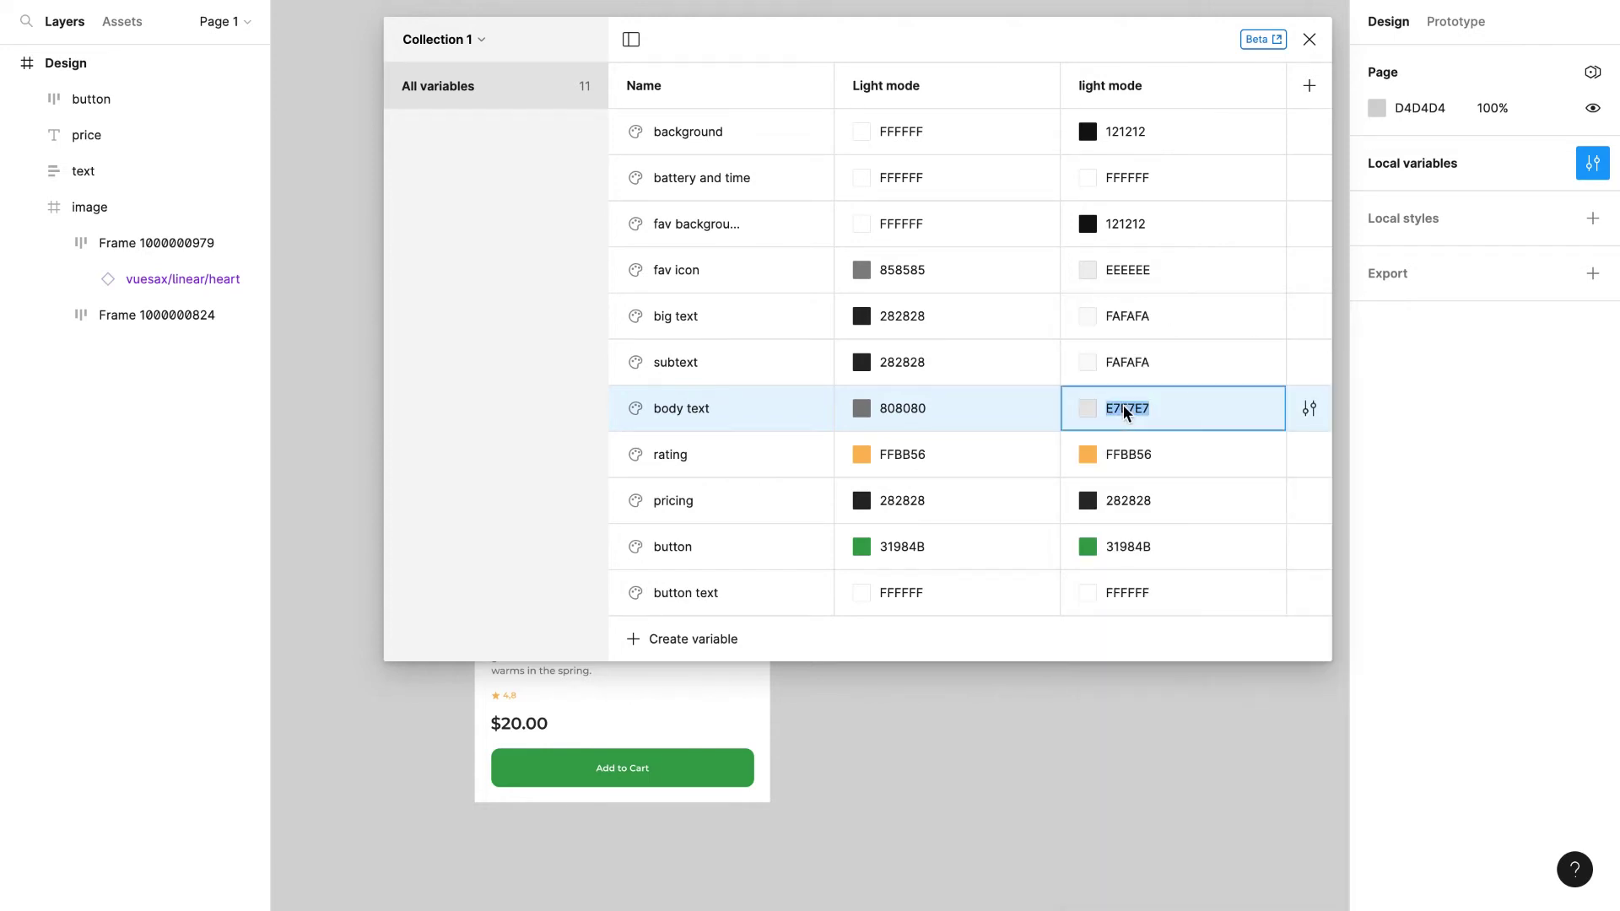
pyautogui.write('f4f4f4')
pyautogui.press('Return')
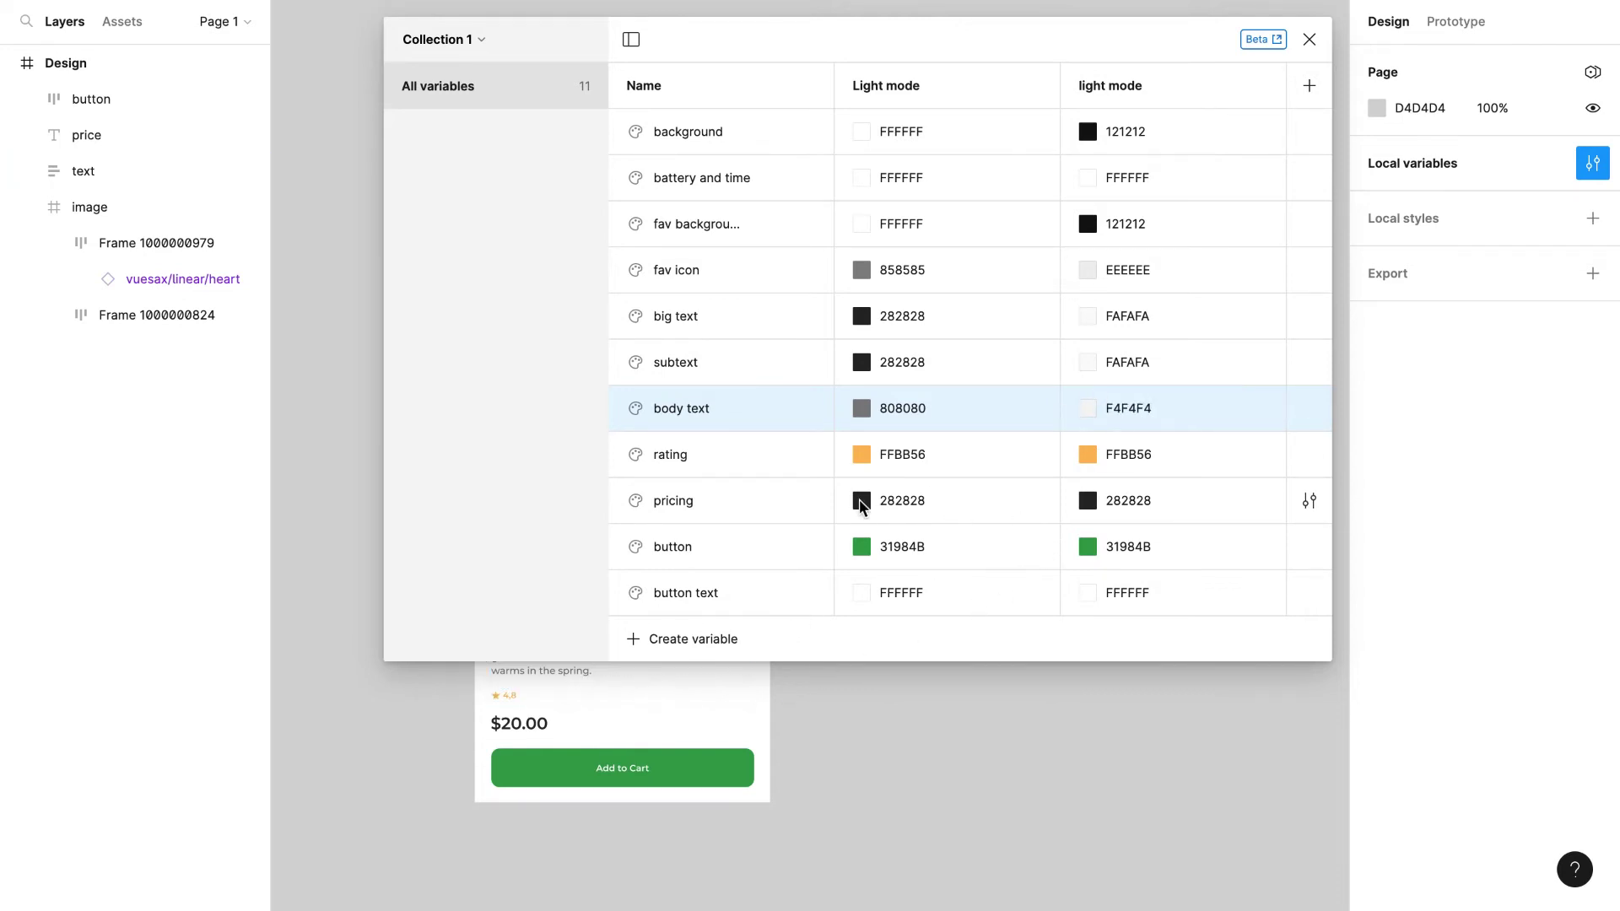
# Step: Set the "pricing" variable to FAFAFA in the second mode
pyautogui.doubleClick(1114, 500)
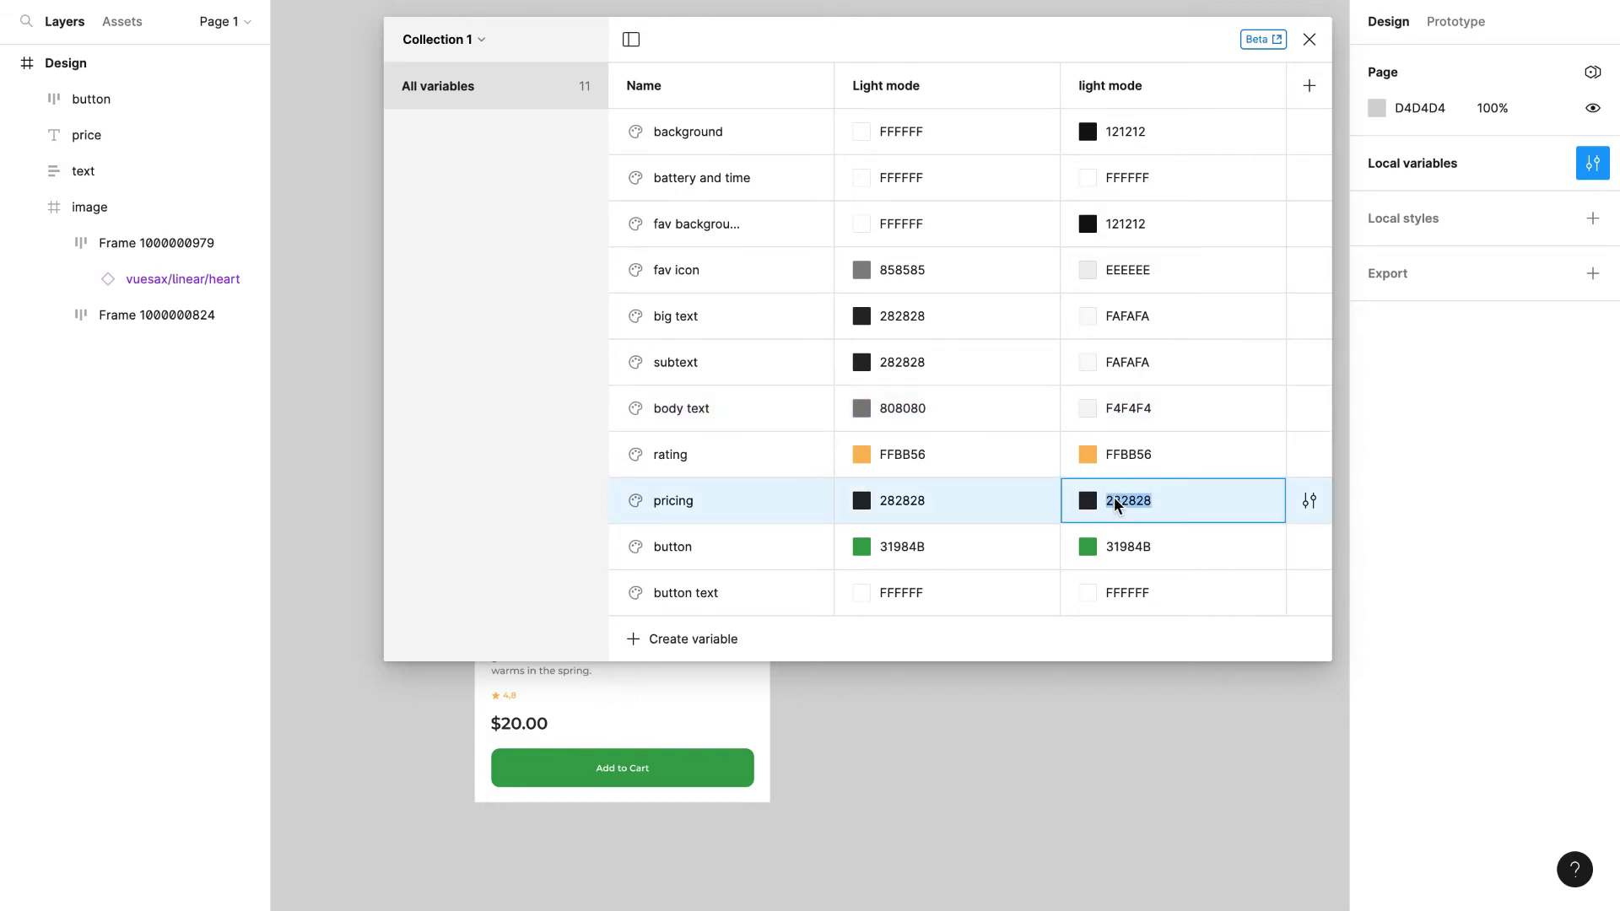
pyautogui.write('fafafa')
pyautogui.doubleClick(1130, 547)
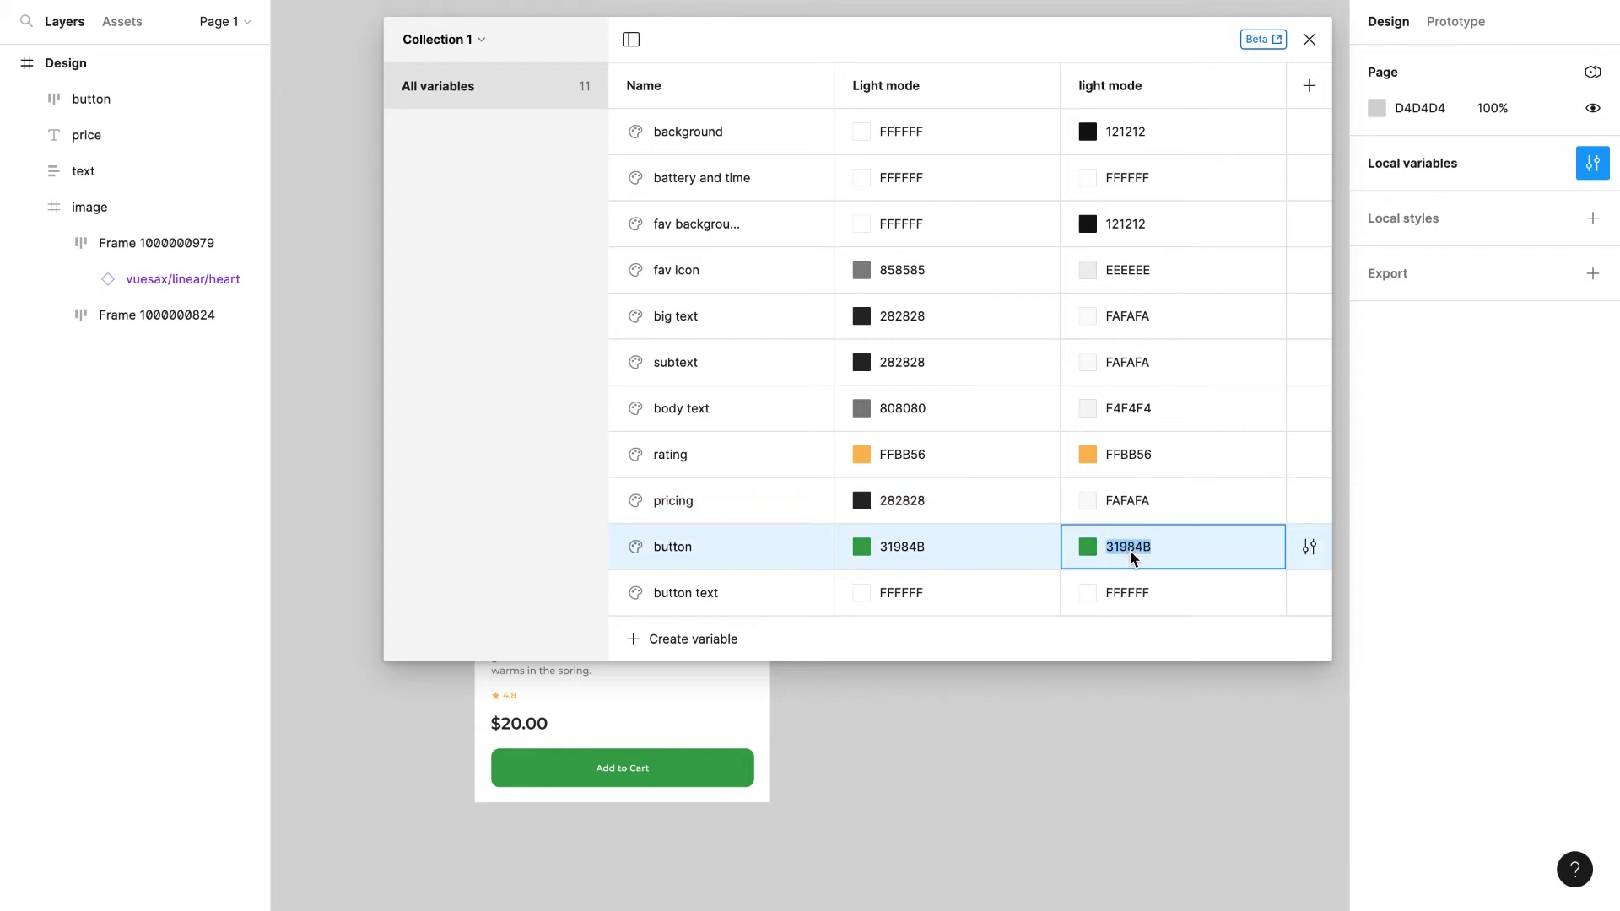
pyautogui.doubleClick(1187, 594)
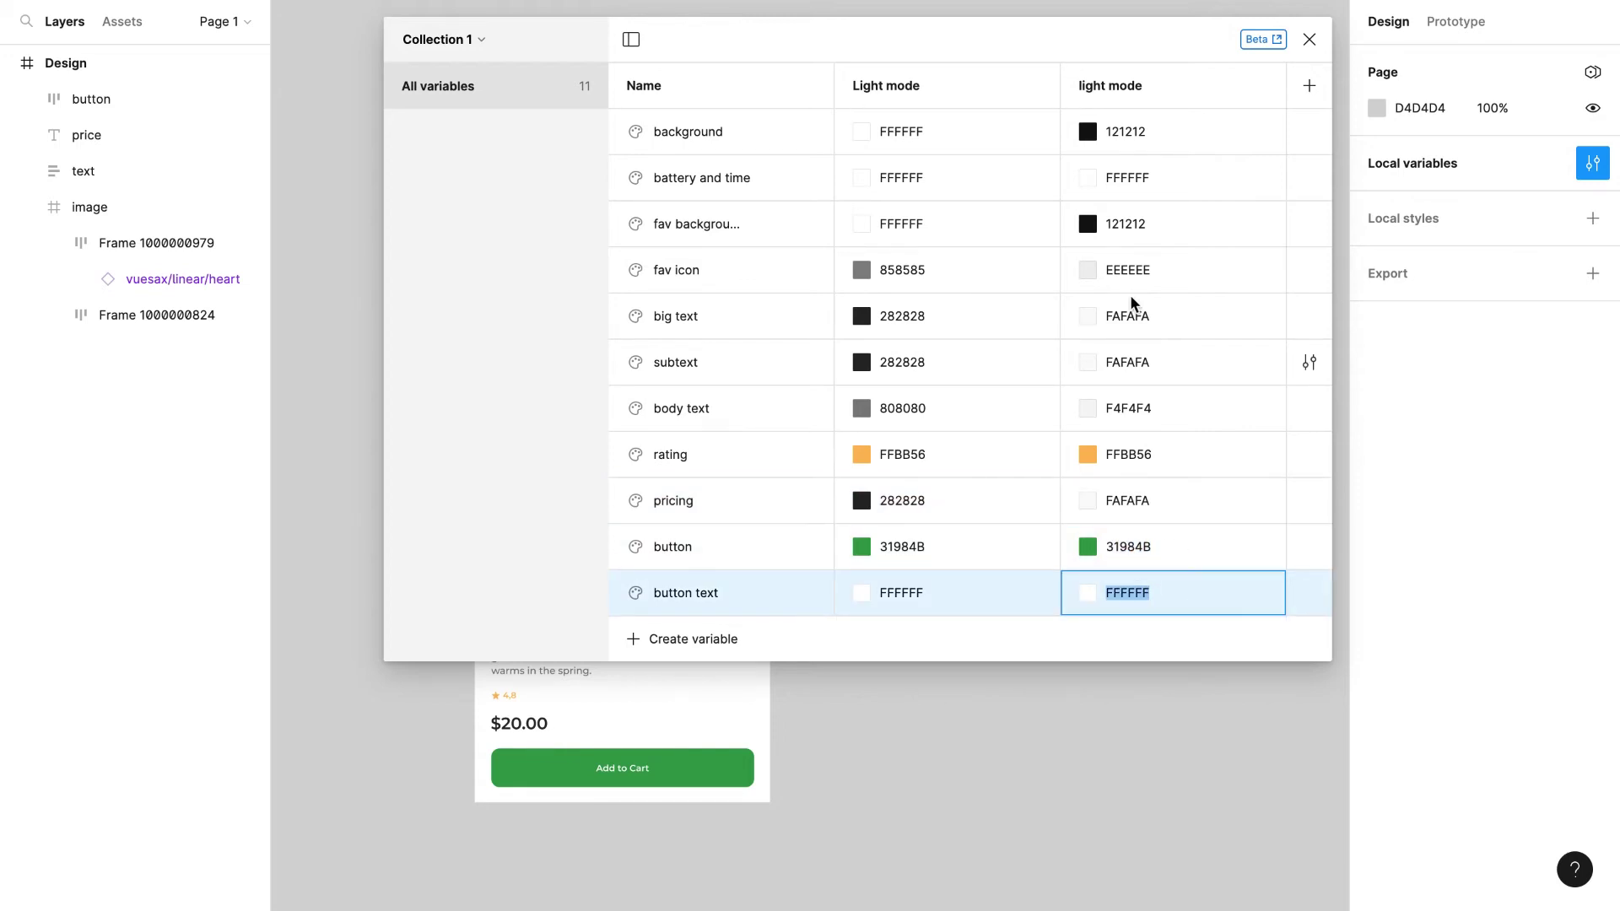
# Step: Add a third mode to the variable collection and name it "Orange mode"
pyautogui.click(1310, 86)
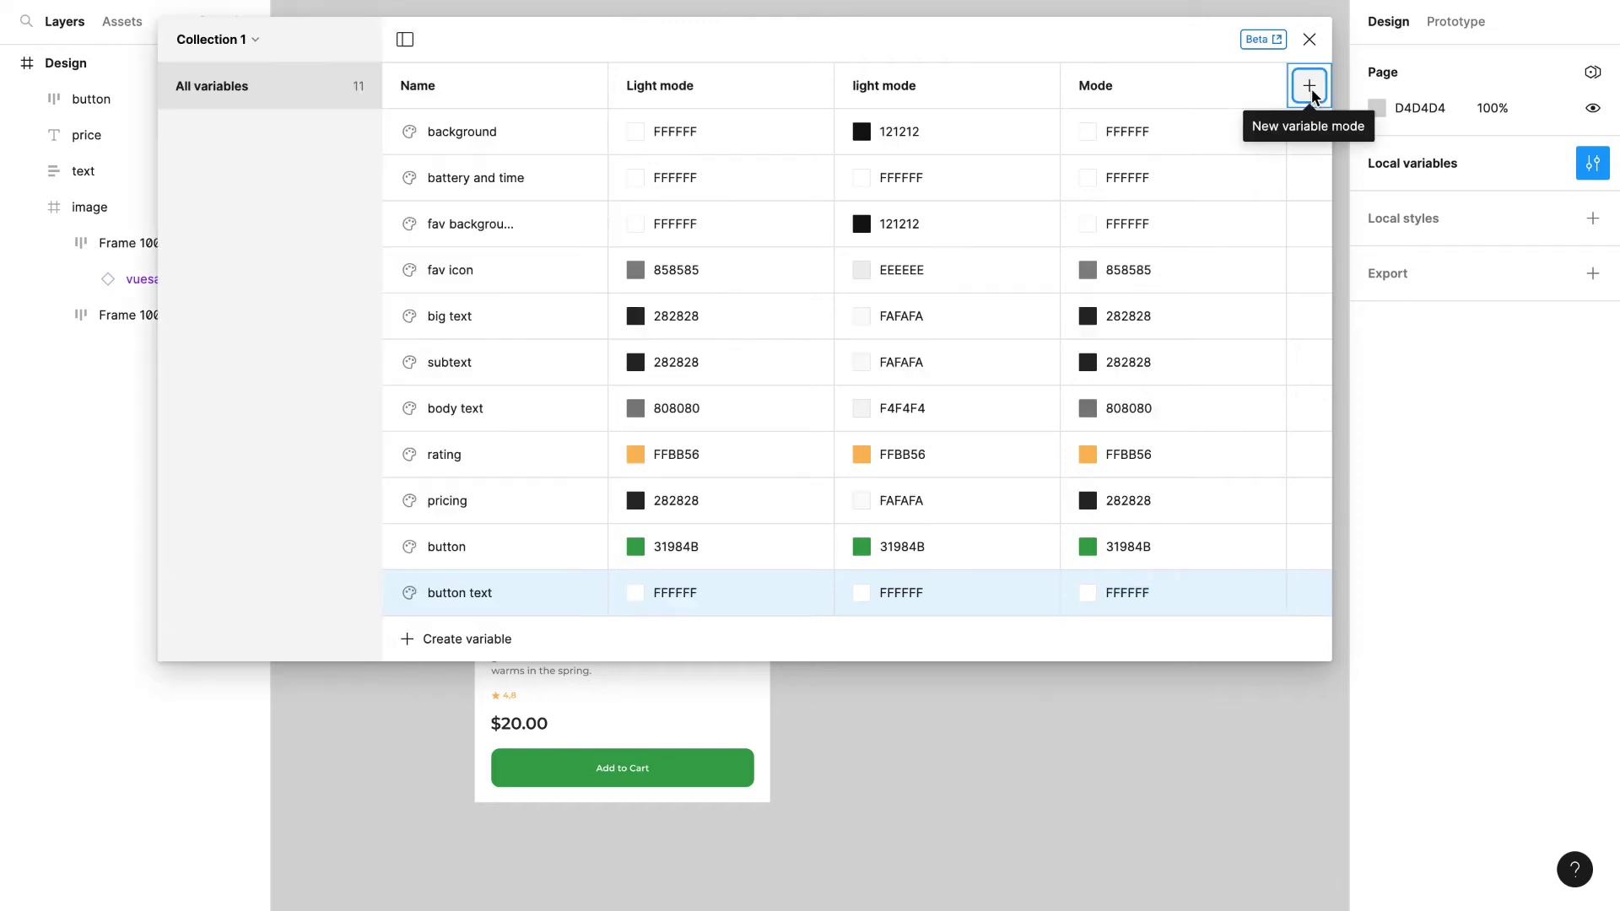
pyautogui.doubleClick(1082, 86)
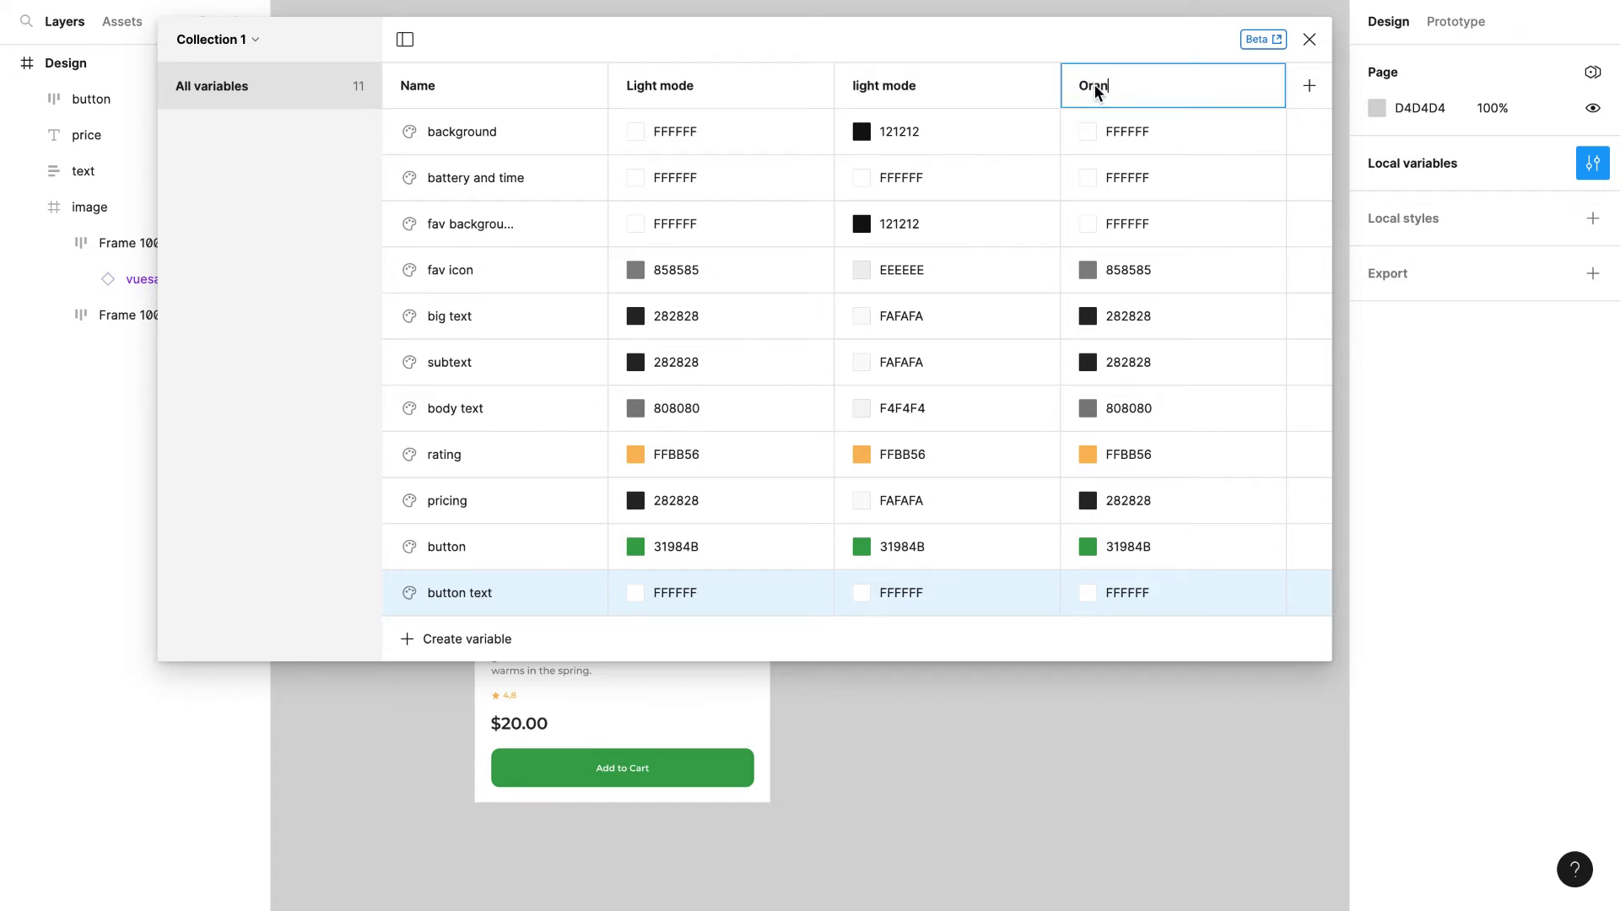
pyautogui.write('Orange mode')
# Step: Change the "button" variable's color in Orange mode to the bright orange FF8A00 and close the local variables
pyautogui.click(1088, 546)
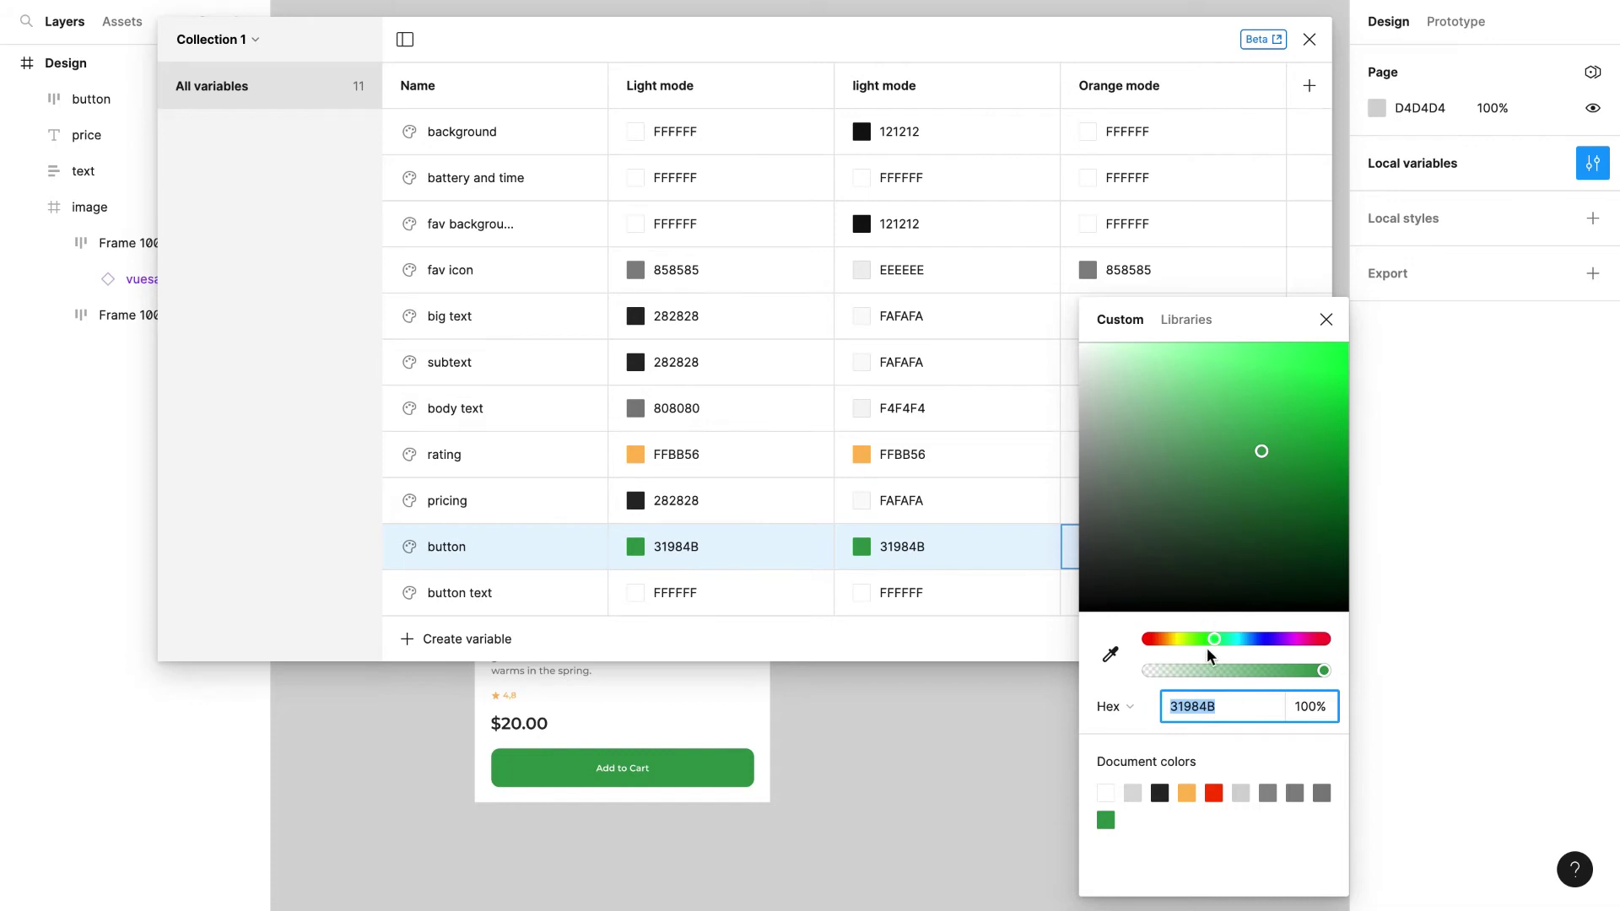
pyautogui.moveTo(1174, 637); pyautogui.dragTo(1162, 637)
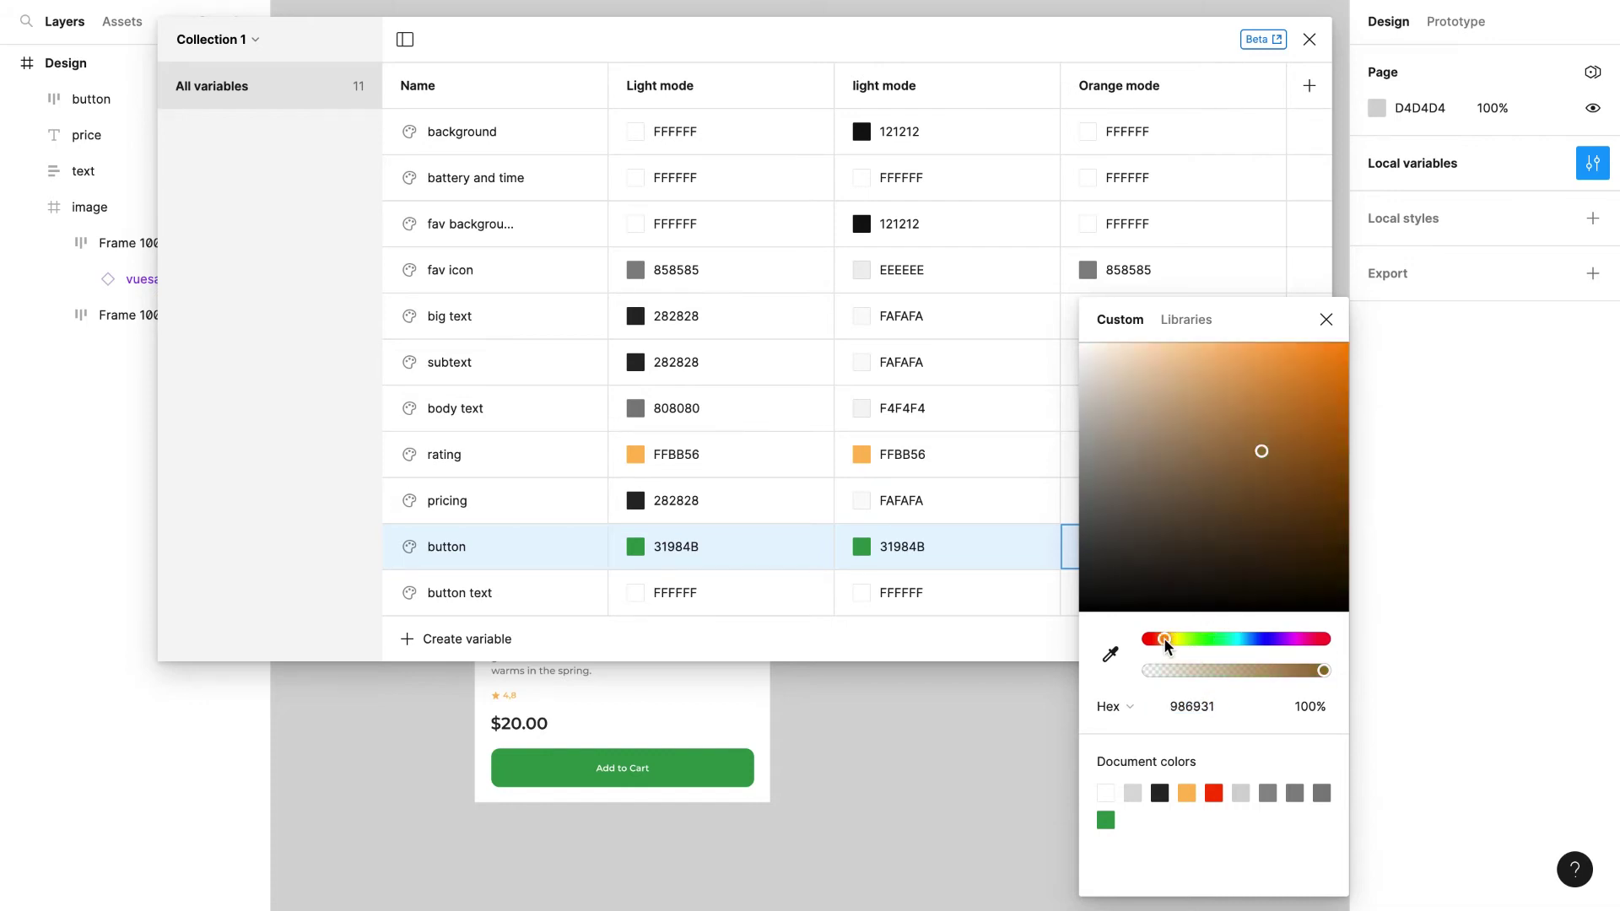
pyautogui.moveTo(1261, 453); pyautogui.dragTo(1348, 351)
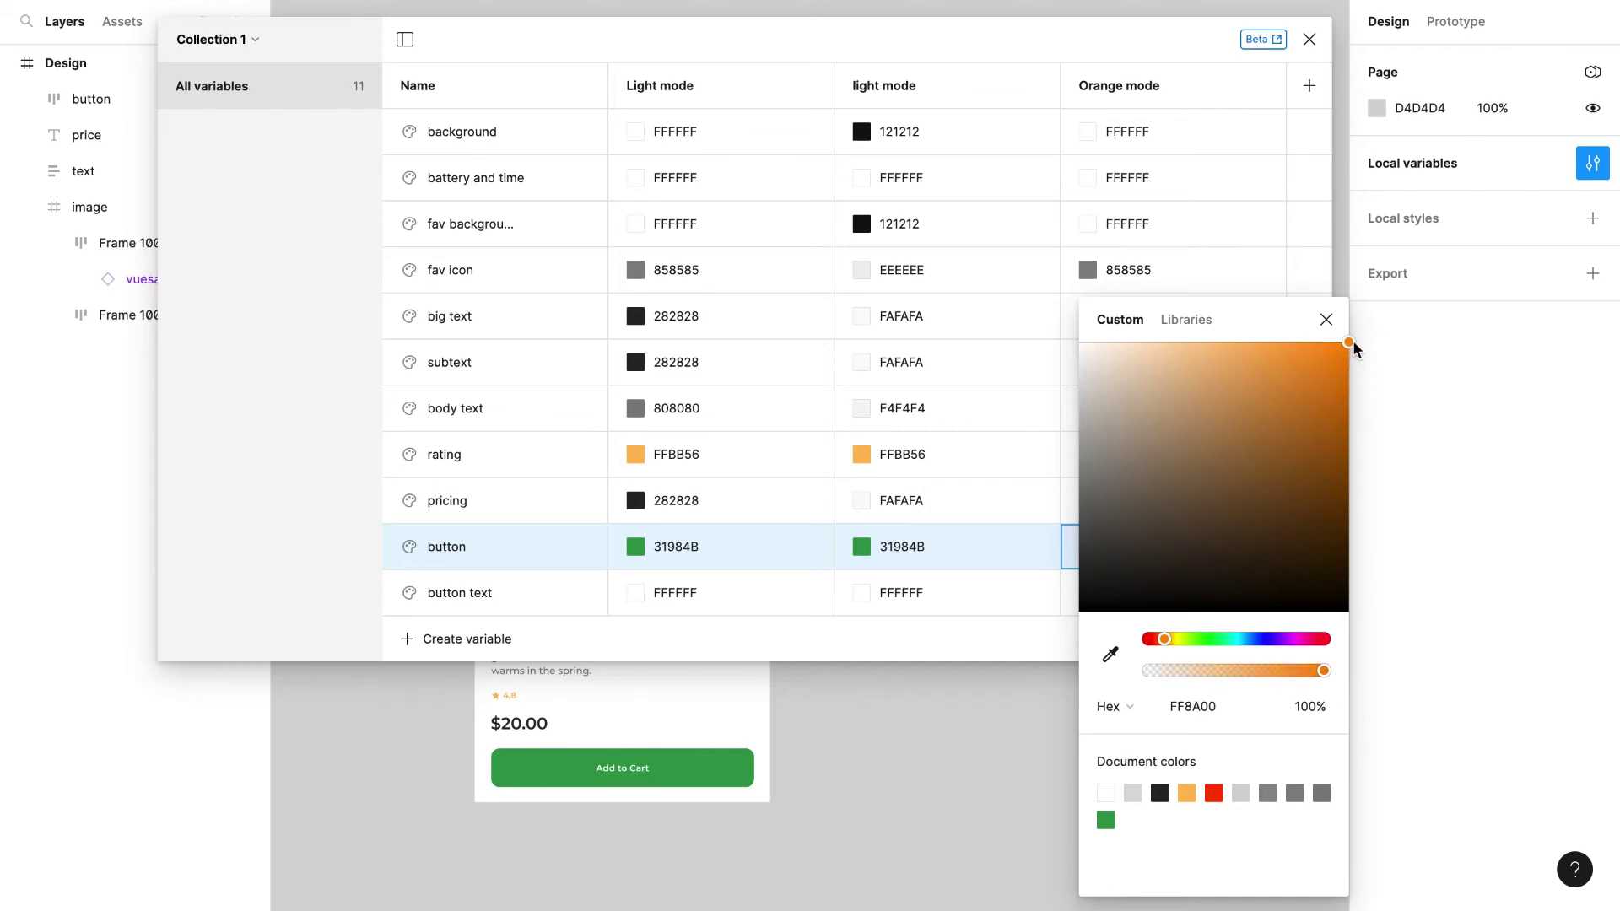
pyautogui.click(1327, 319)
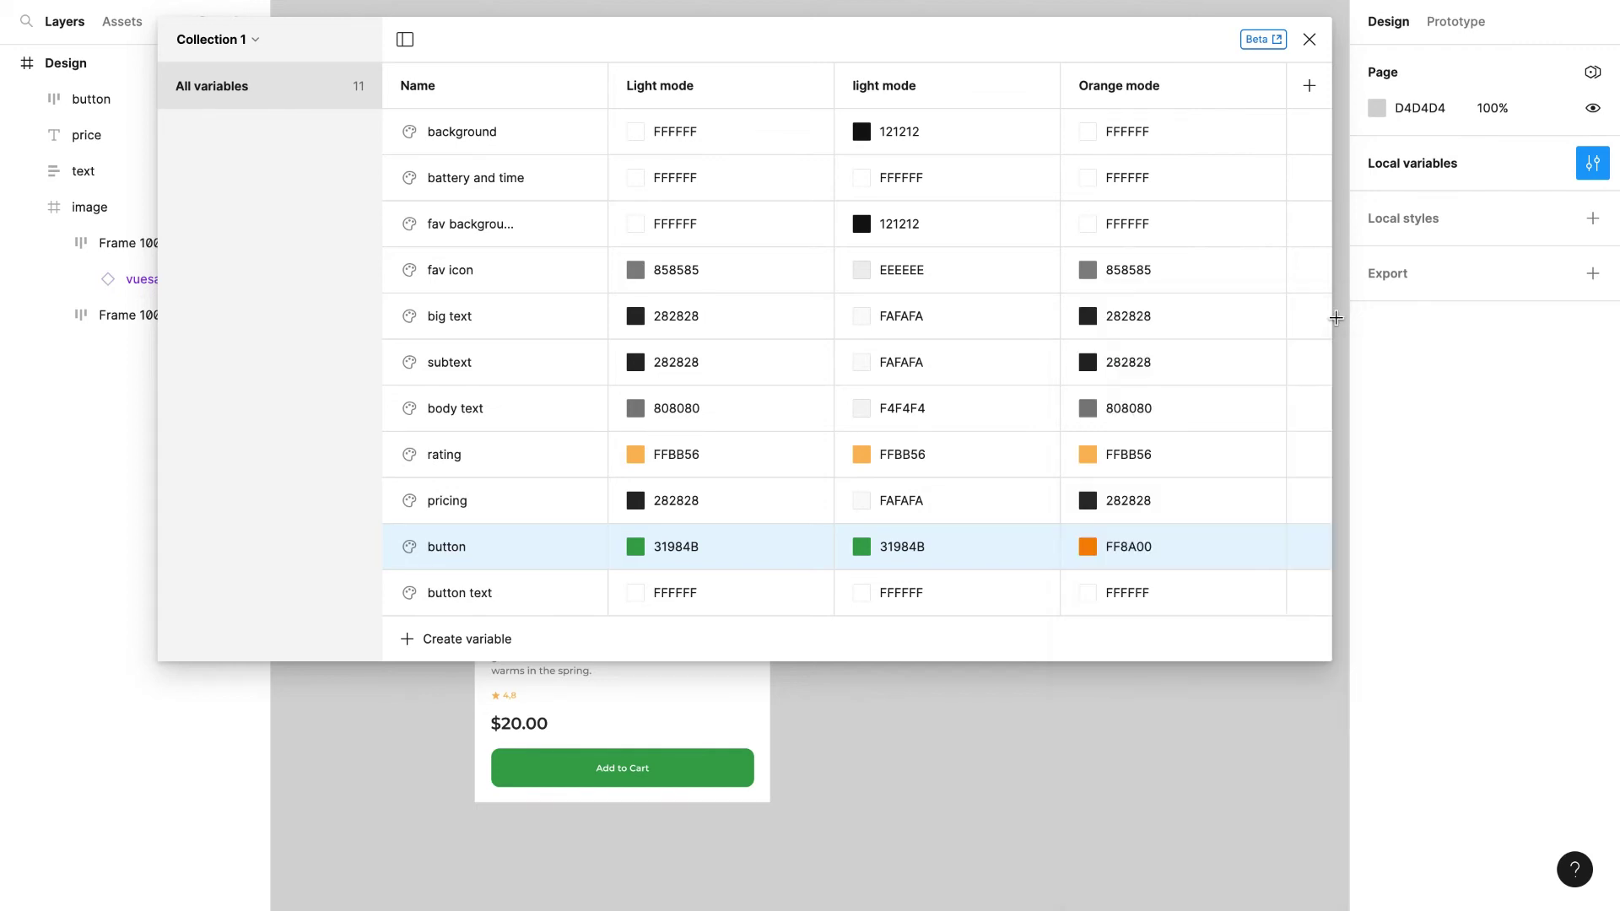
pyautogui.click(1307, 40)
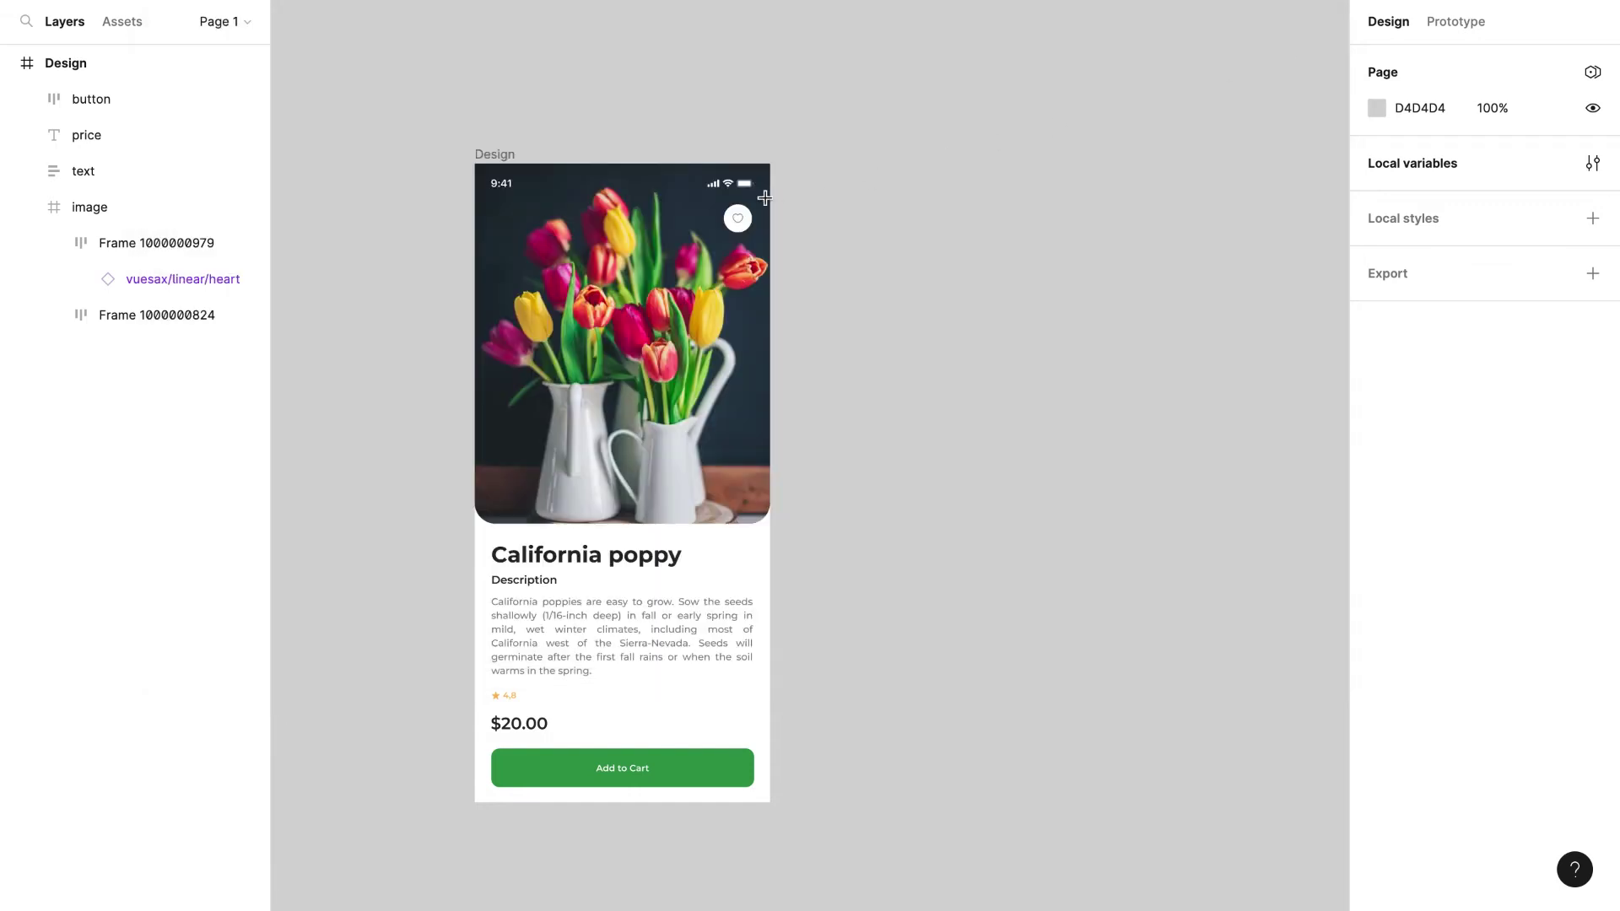
pyautogui.press('o')
pyautogui.click(323, 66)
pyautogui.press('Delete')
pyautogui.click(492, 159)
pyautogui.scroll(-2, 1522, 705)
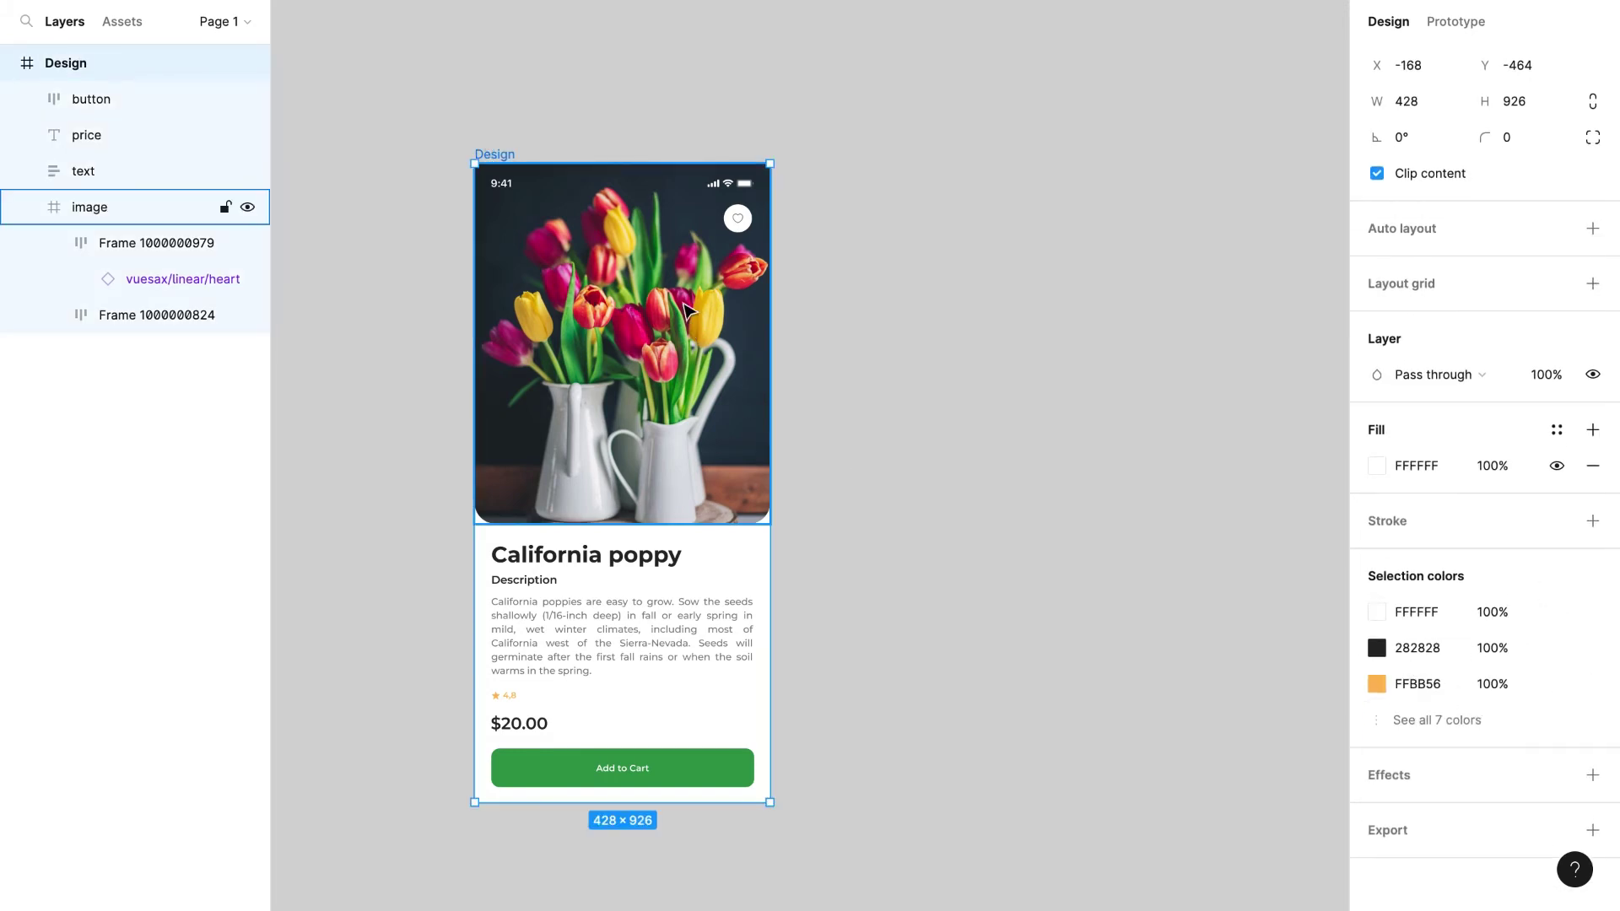
# Step: Apply the "battery and time" variable to the FFFFFF color of the status bar frame above the flower image
pyautogui.doubleClick(511, 192)
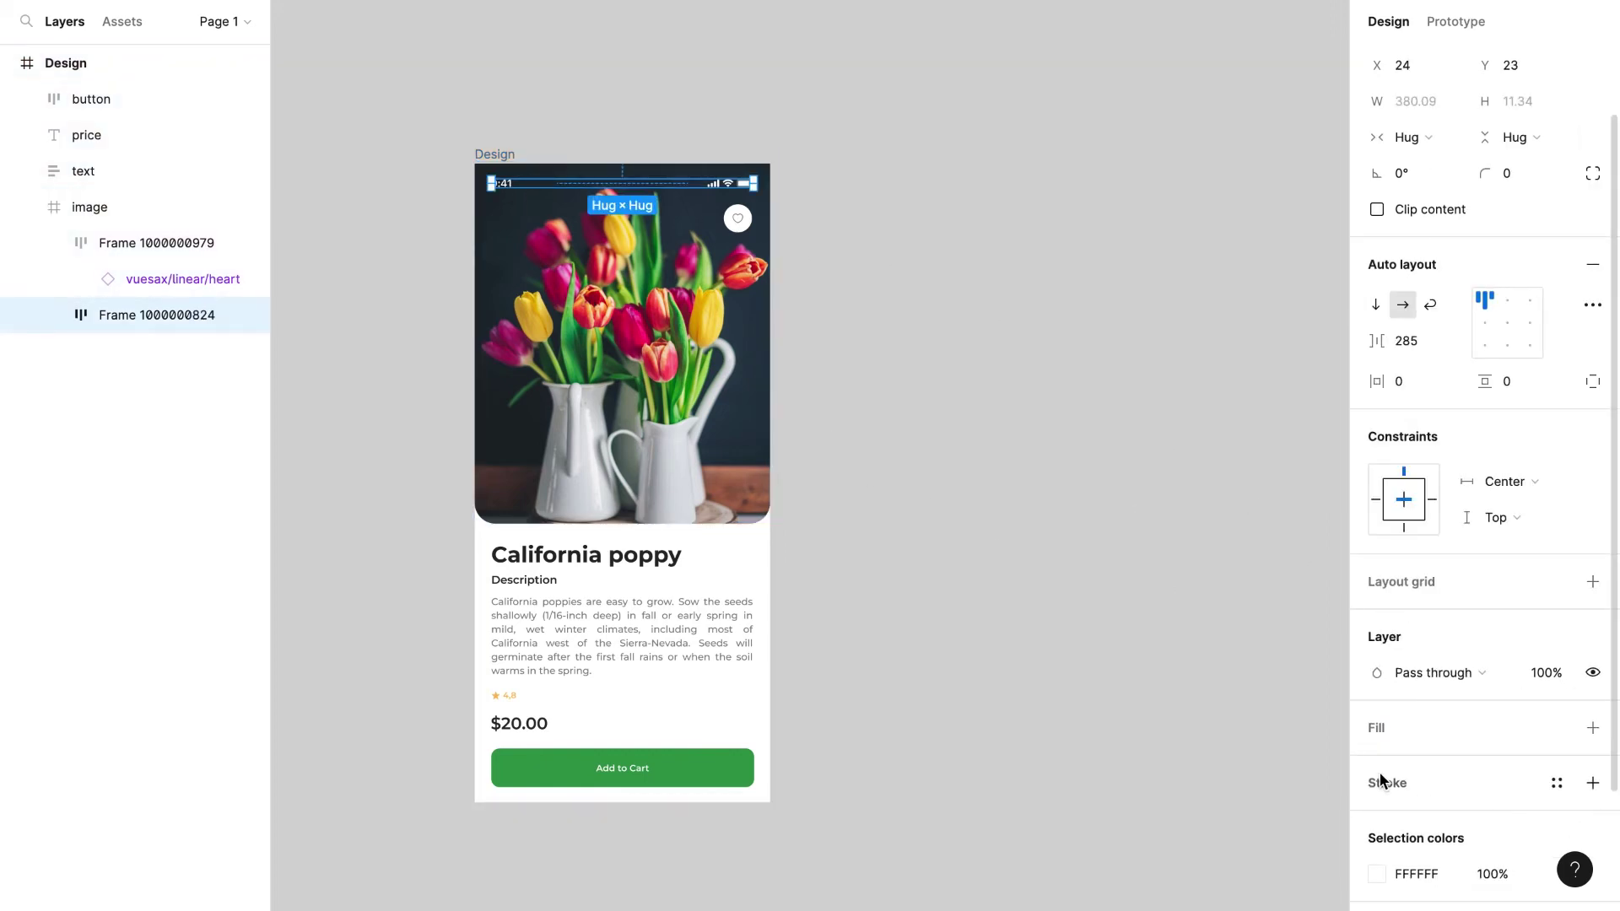
pyautogui.scroll(-3, 1381, 780)
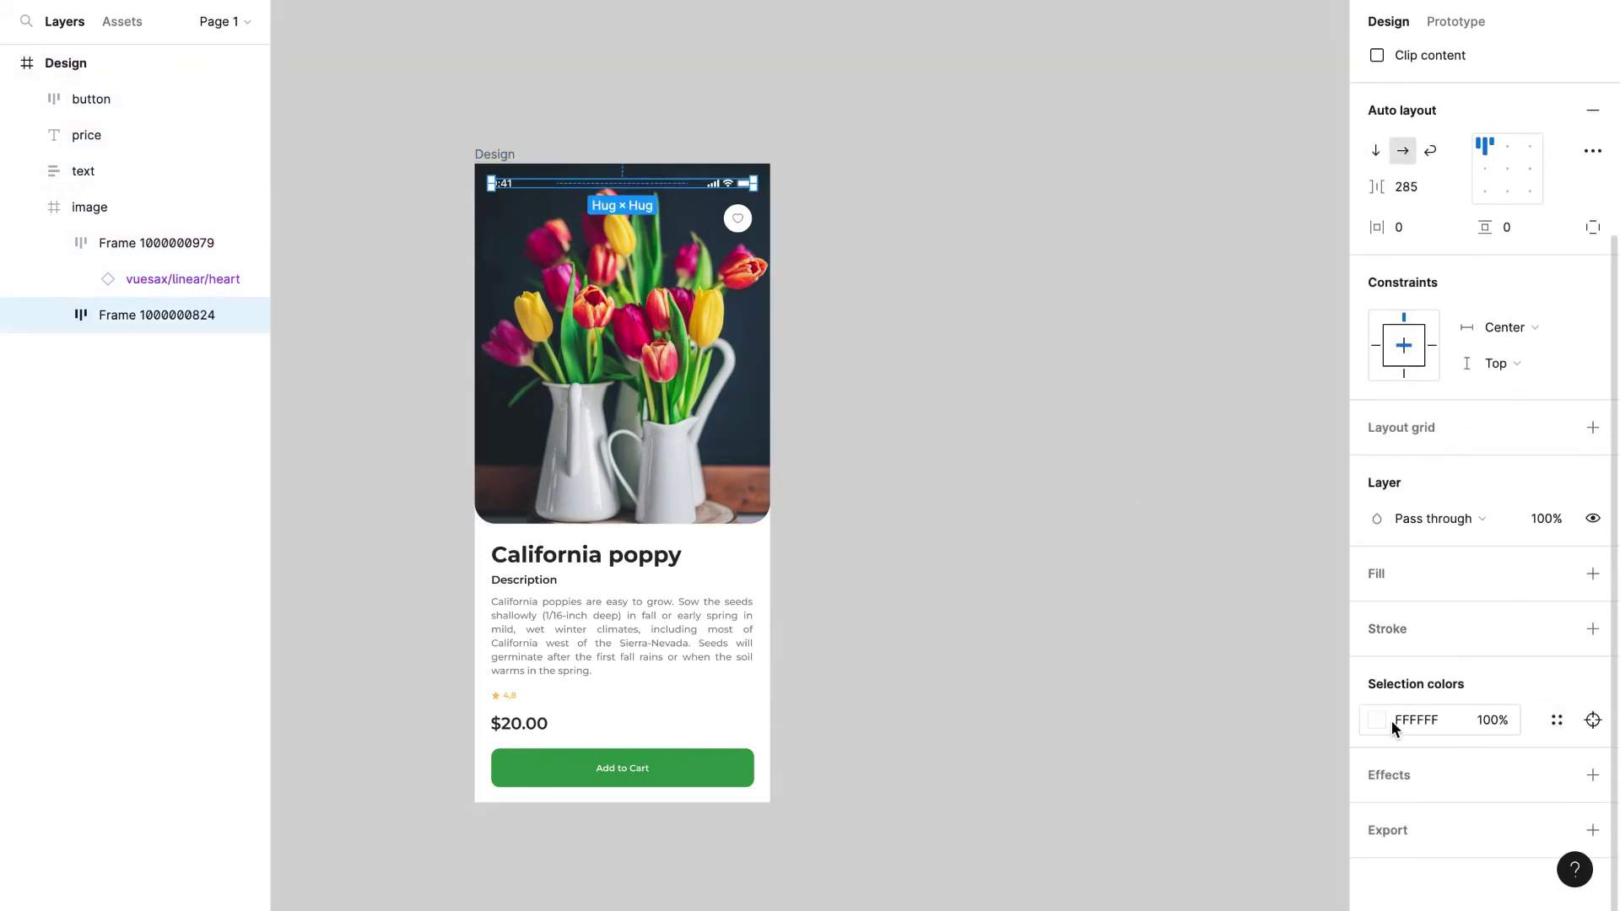
pyautogui.click(1557, 720)
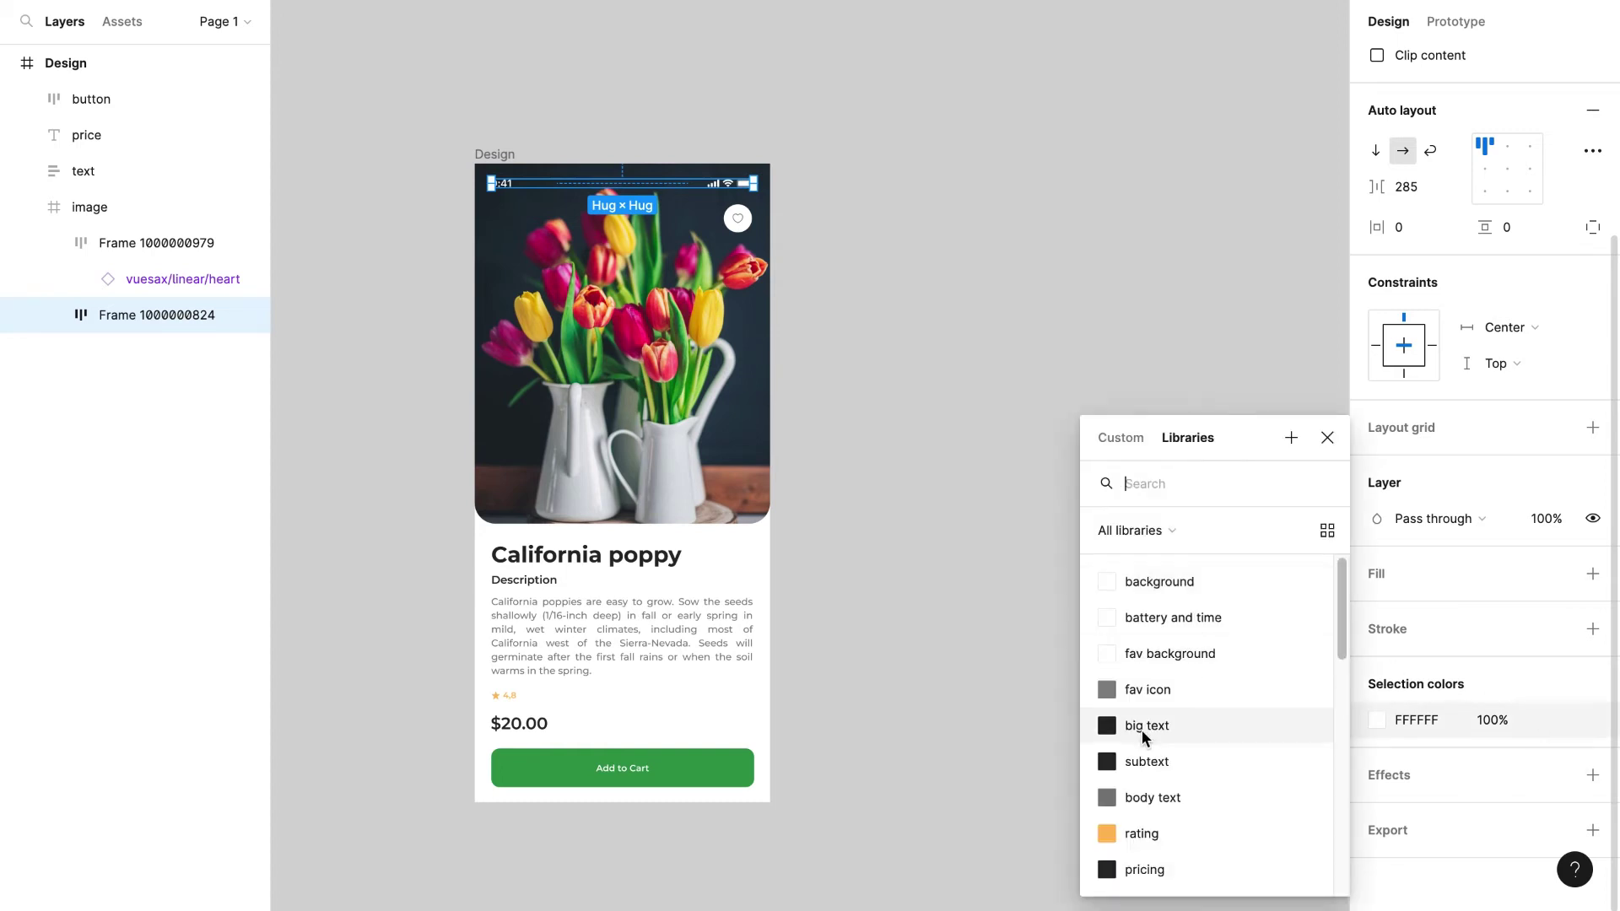
pyautogui.scroll(-5, 1144, 737)
pyautogui.scroll(5, 1150, 672)
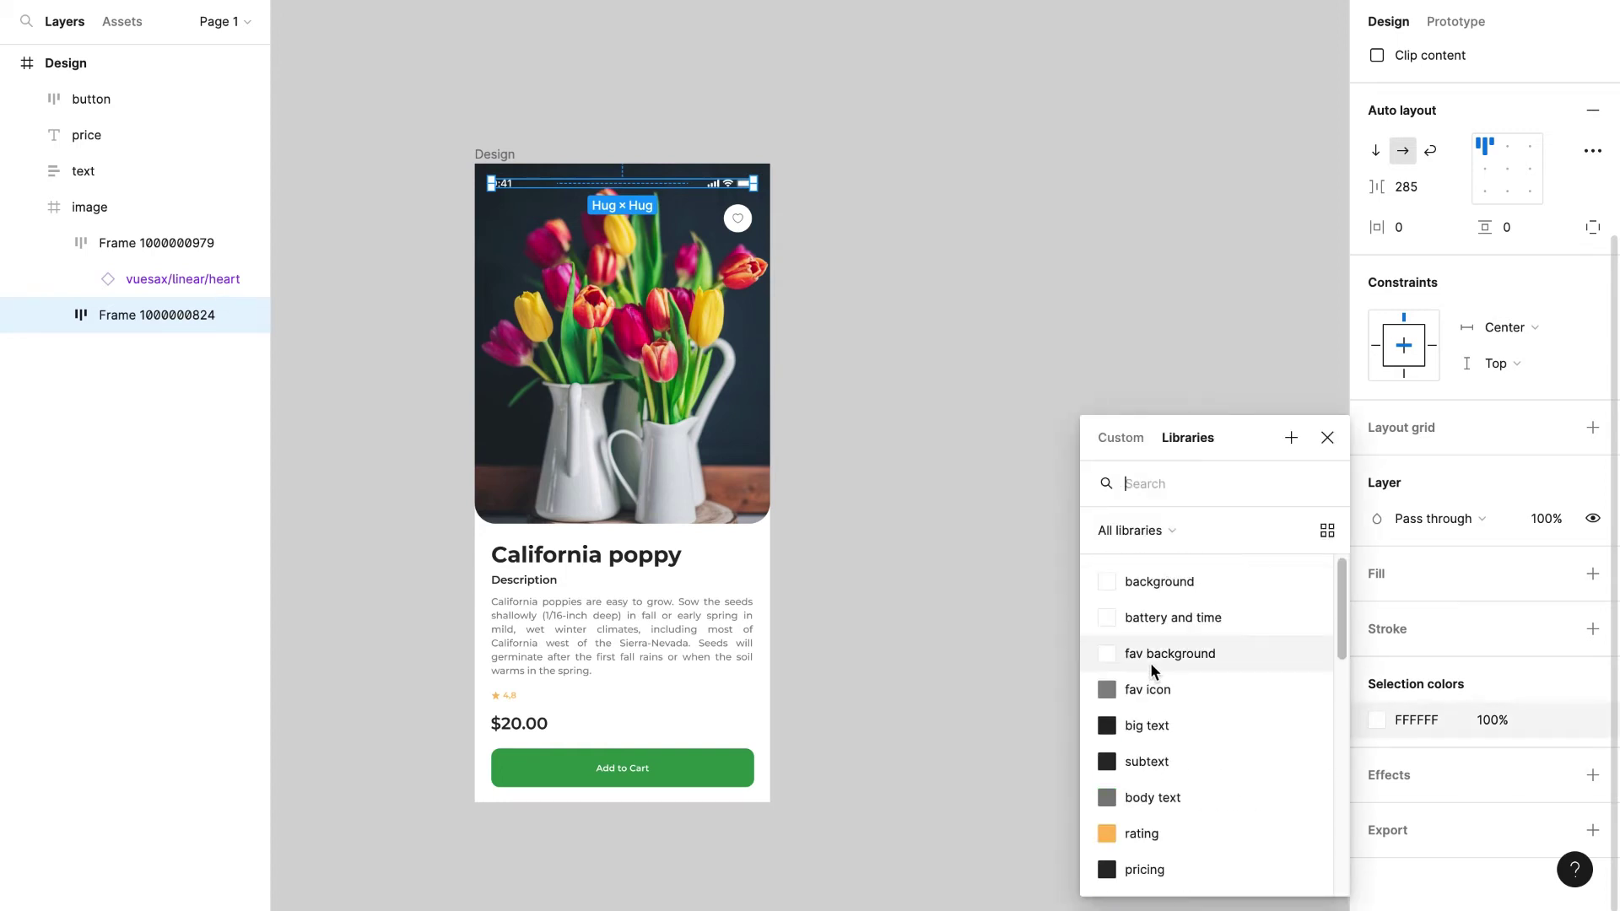
pyautogui.click(1193, 619)
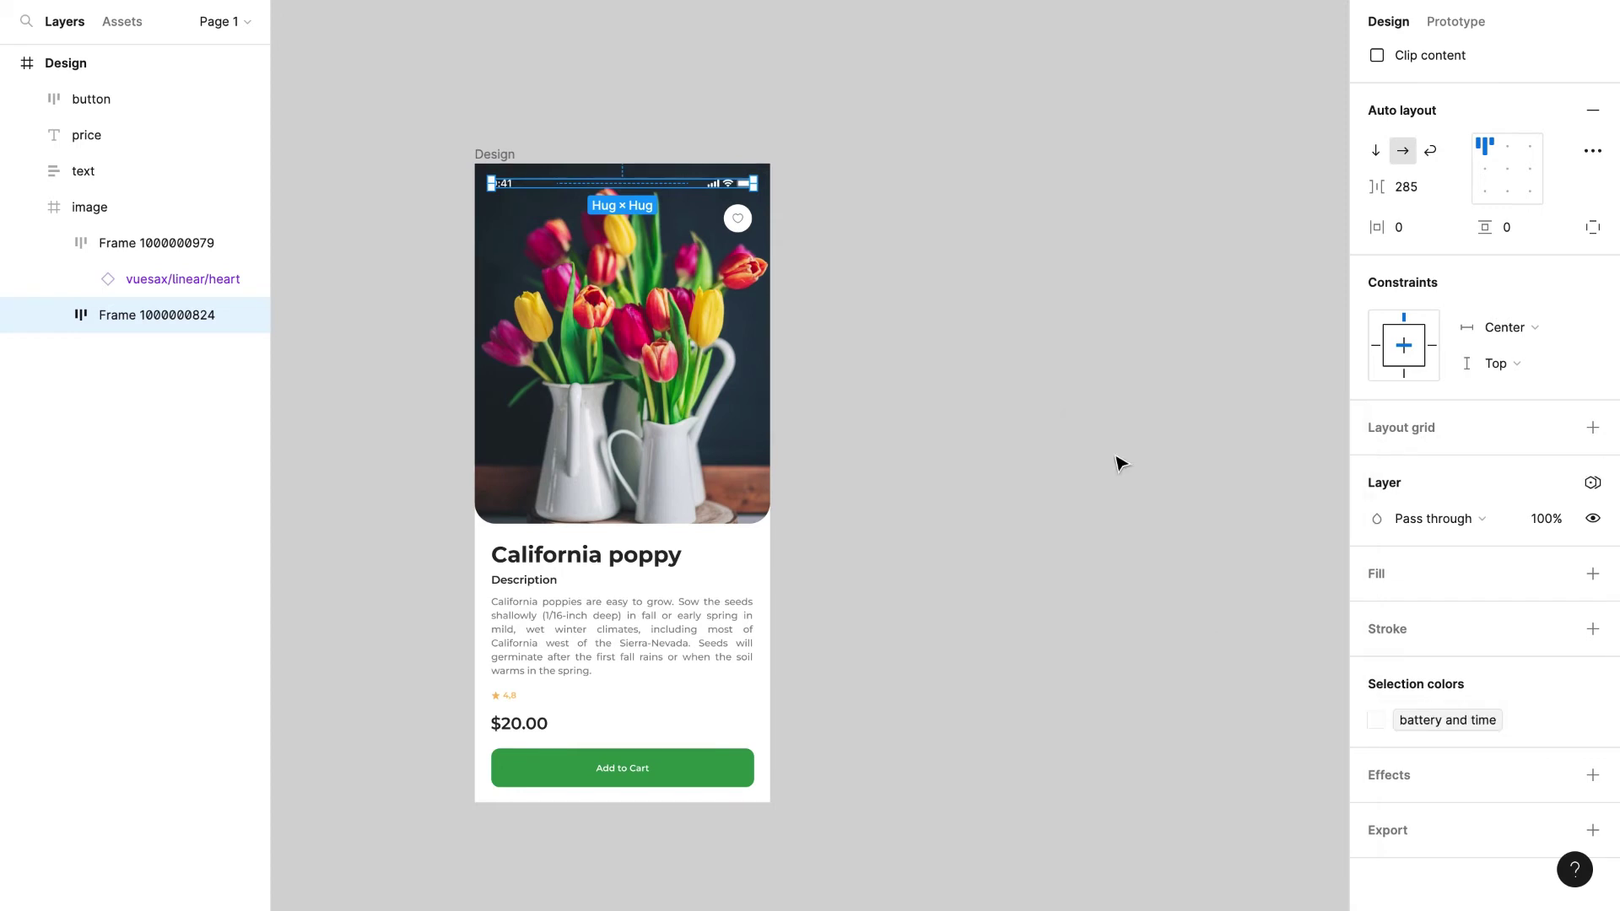
# Step: Apply the "fav icon" variable to the favorite button's heart and "fav background" to its white fill
pyautogui.click(736, 221)
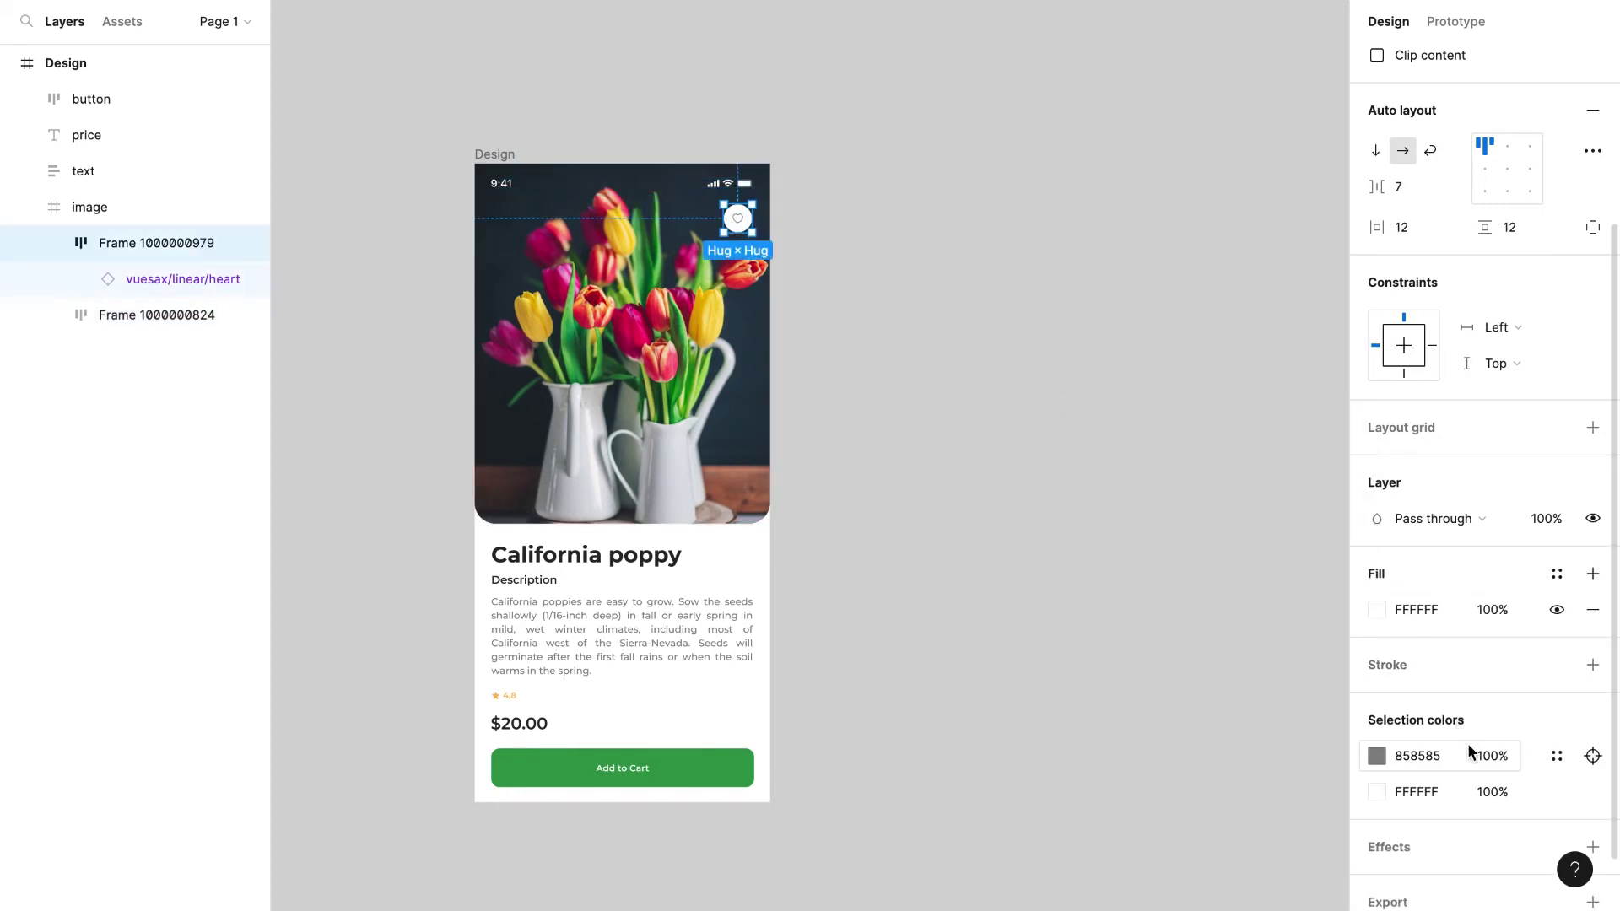
pyautogui.scroll(-1, 1476, 756)
pyautogui.click(1557, 721)
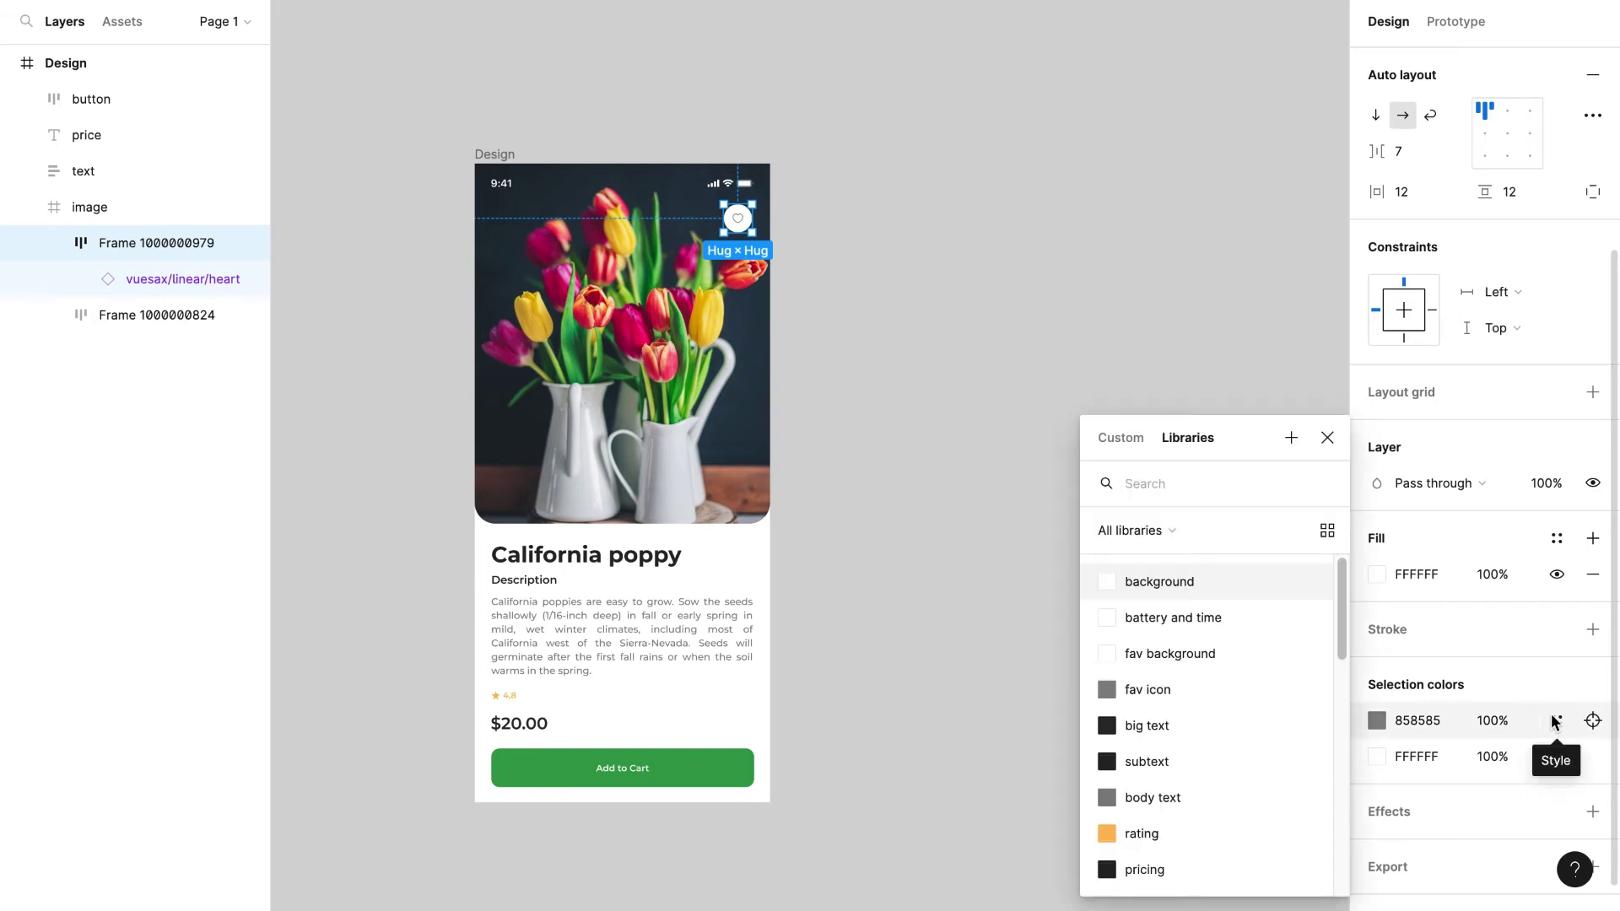
pyautogui.click(1183, 689)
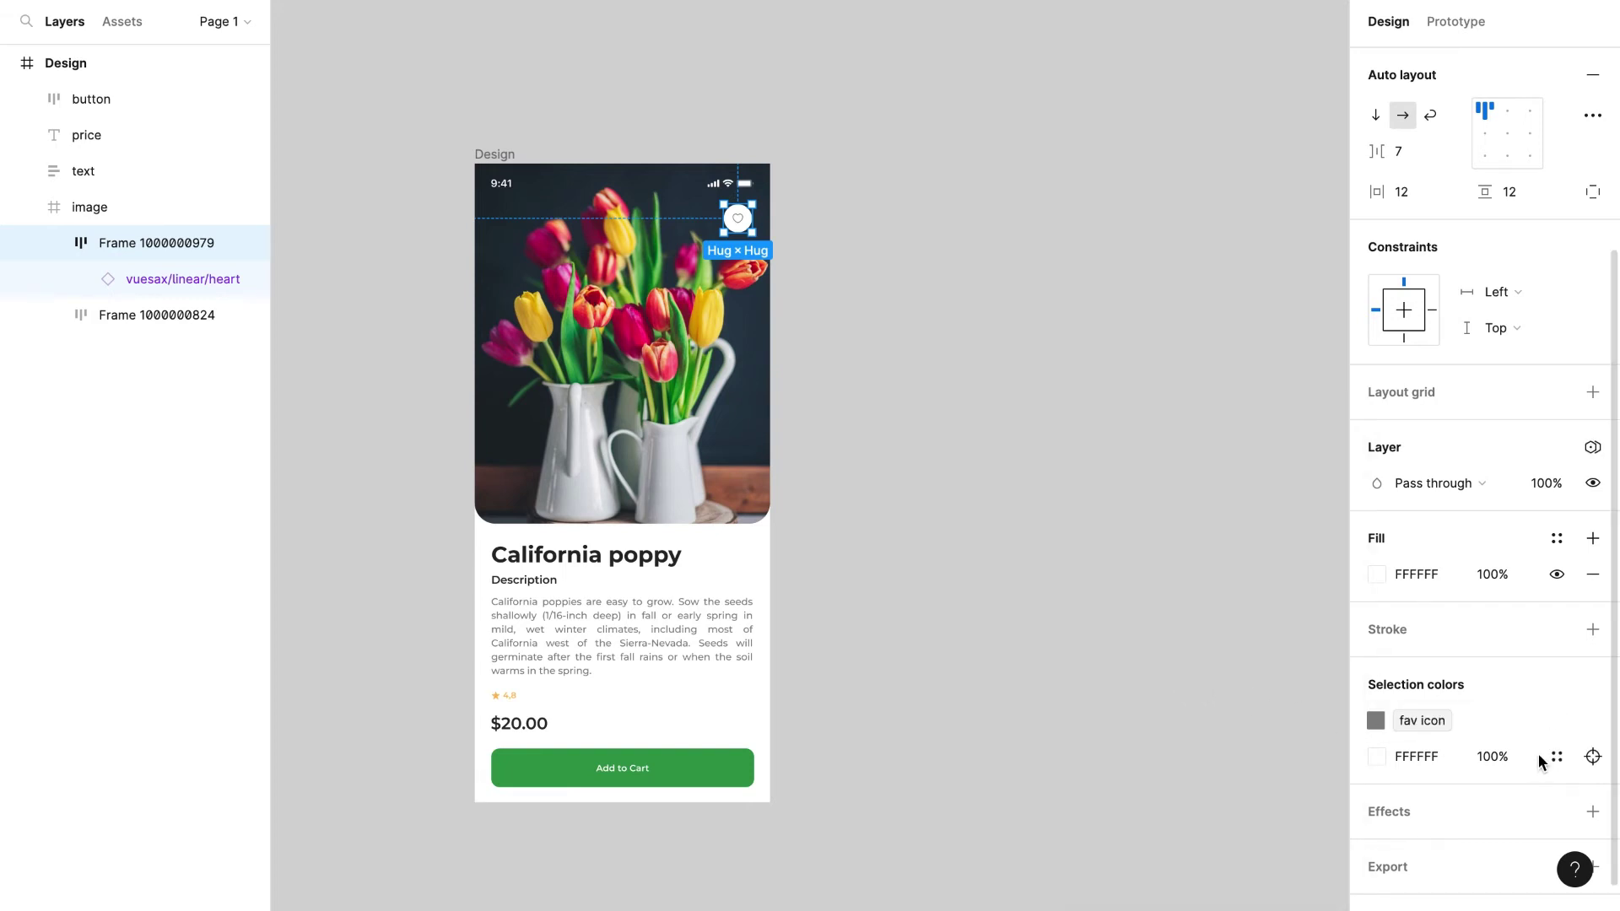
pyautogui.click(1557, 756)
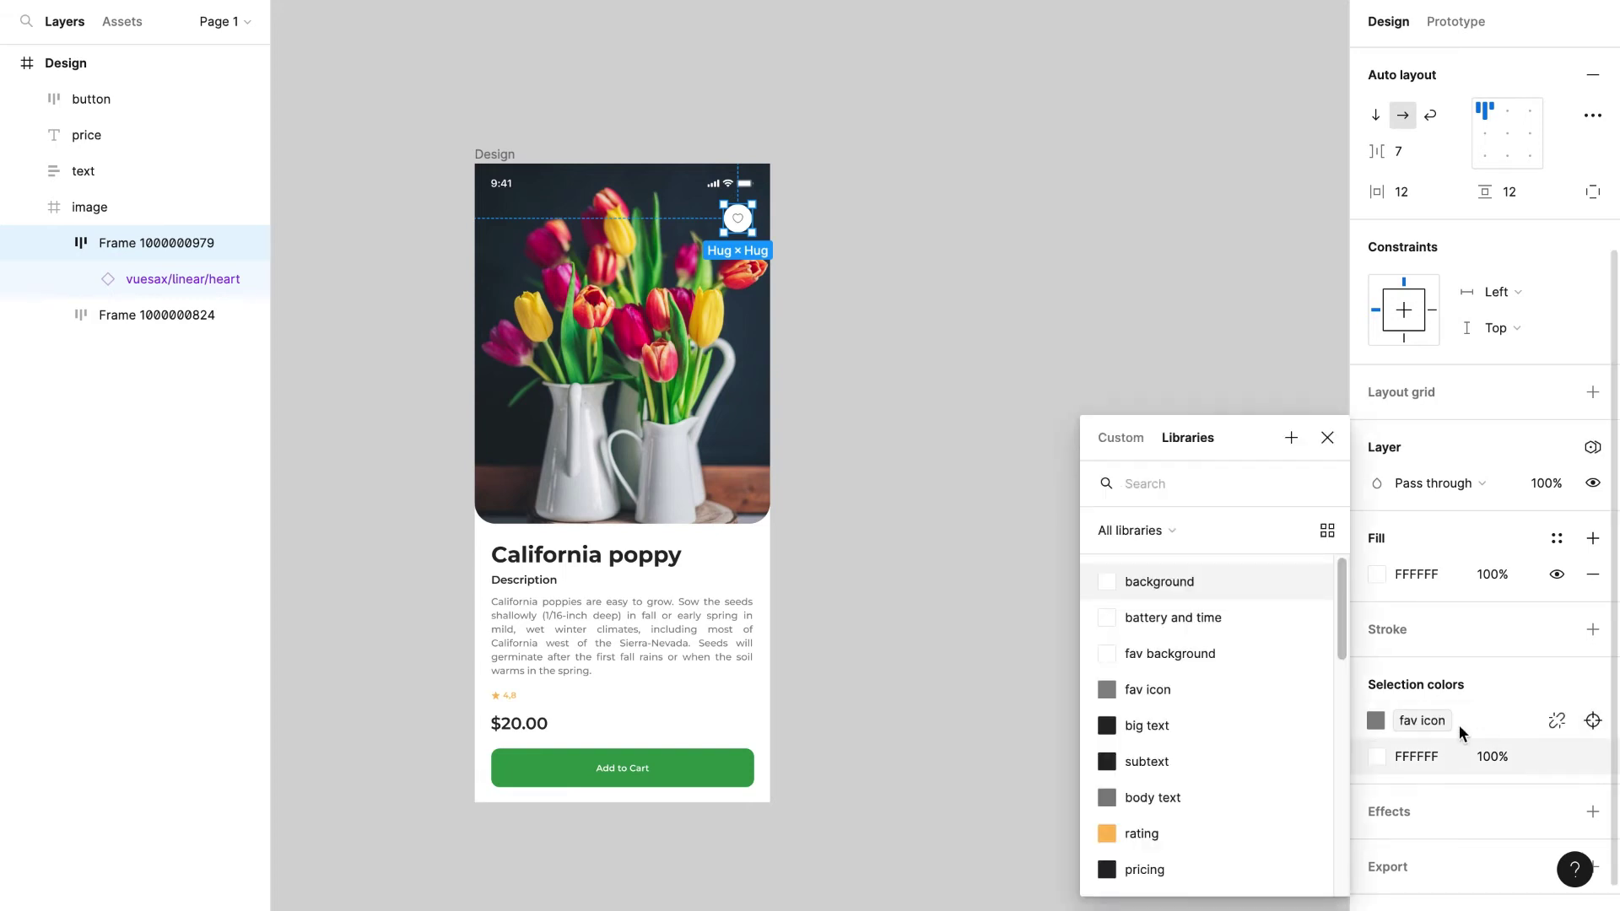
pyautogui.click(1257, 663)
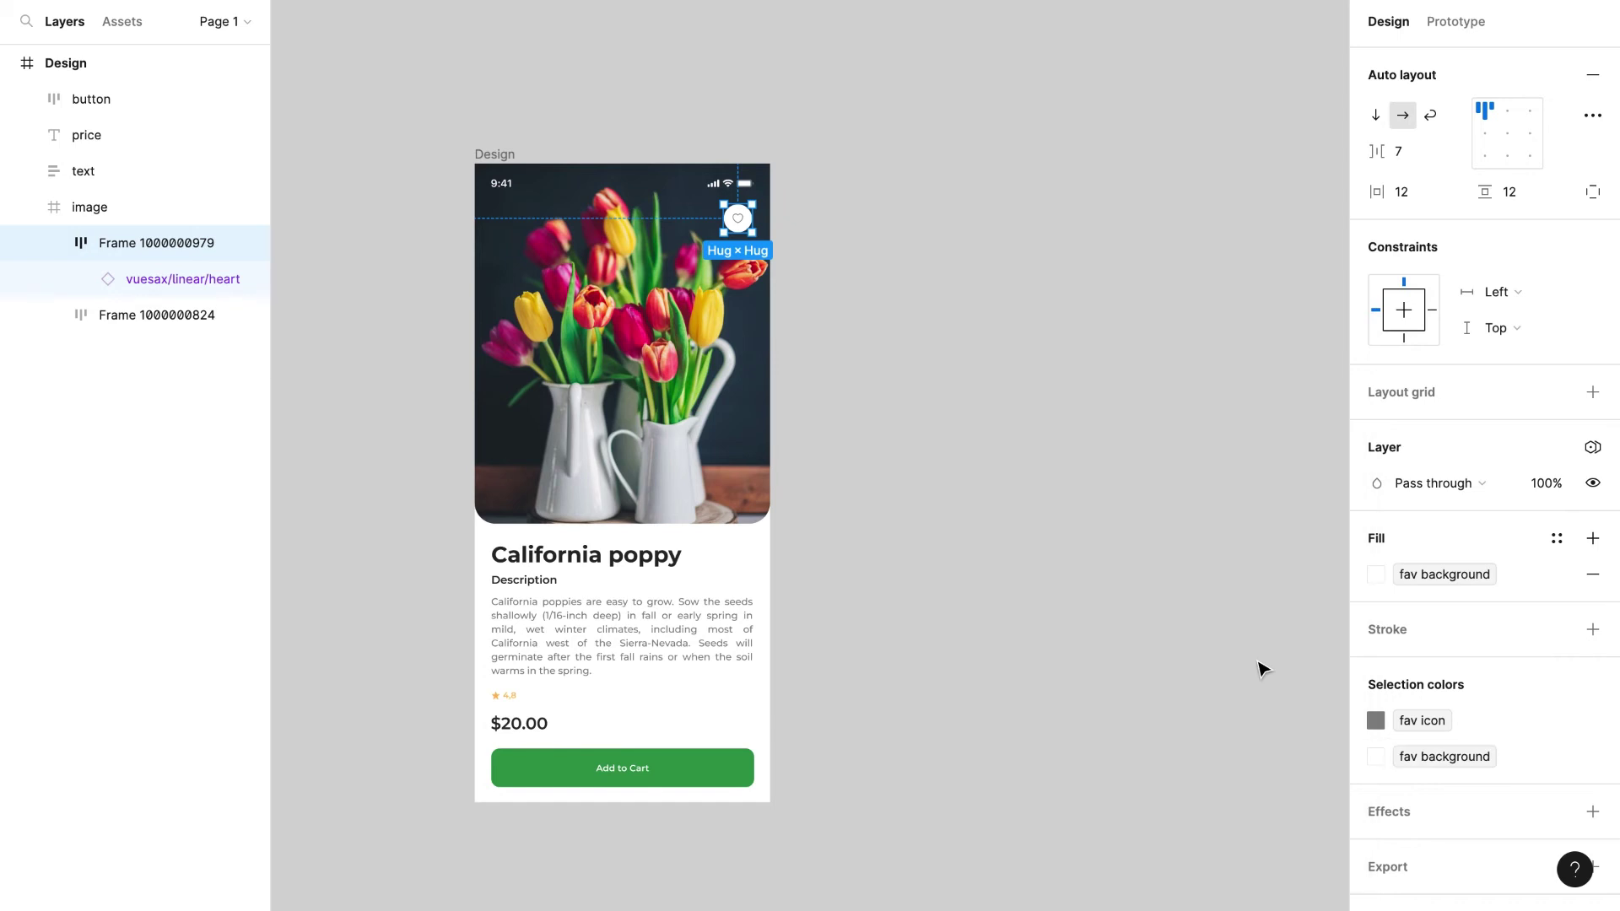
# Step: Apply the "big text" variable to the fill of the "California poppy" heading
pyautogui.click(609, 559)
pyautogui.scroll(-1, 609, 558)
pyautogui.doubleClick(609, 559)
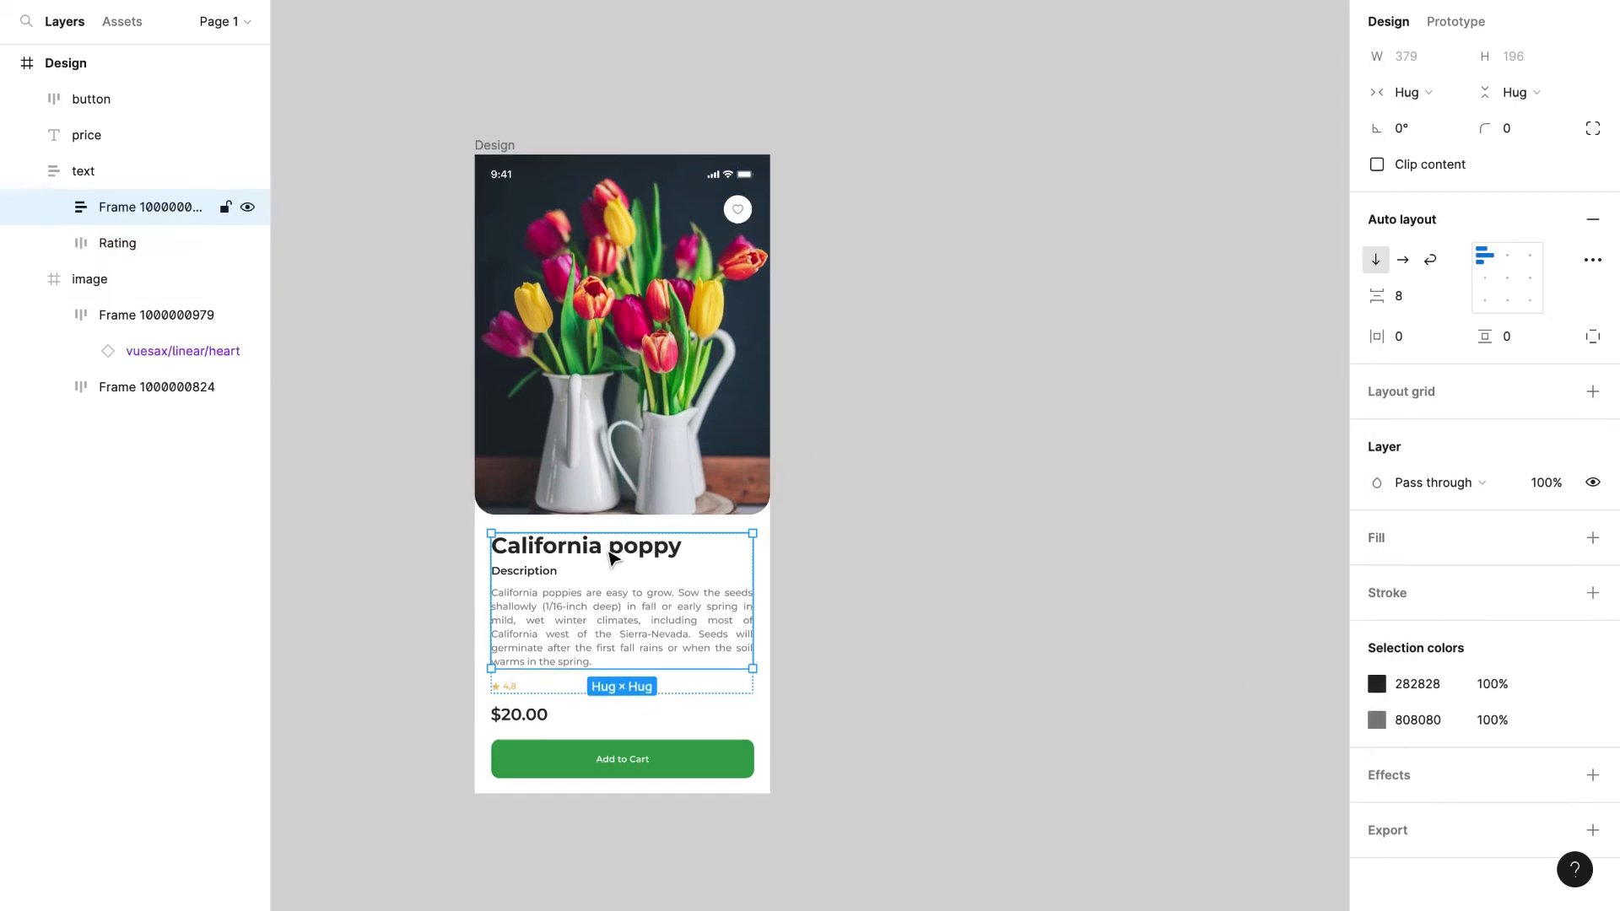
pyautogui.doubleClick(609, 559)
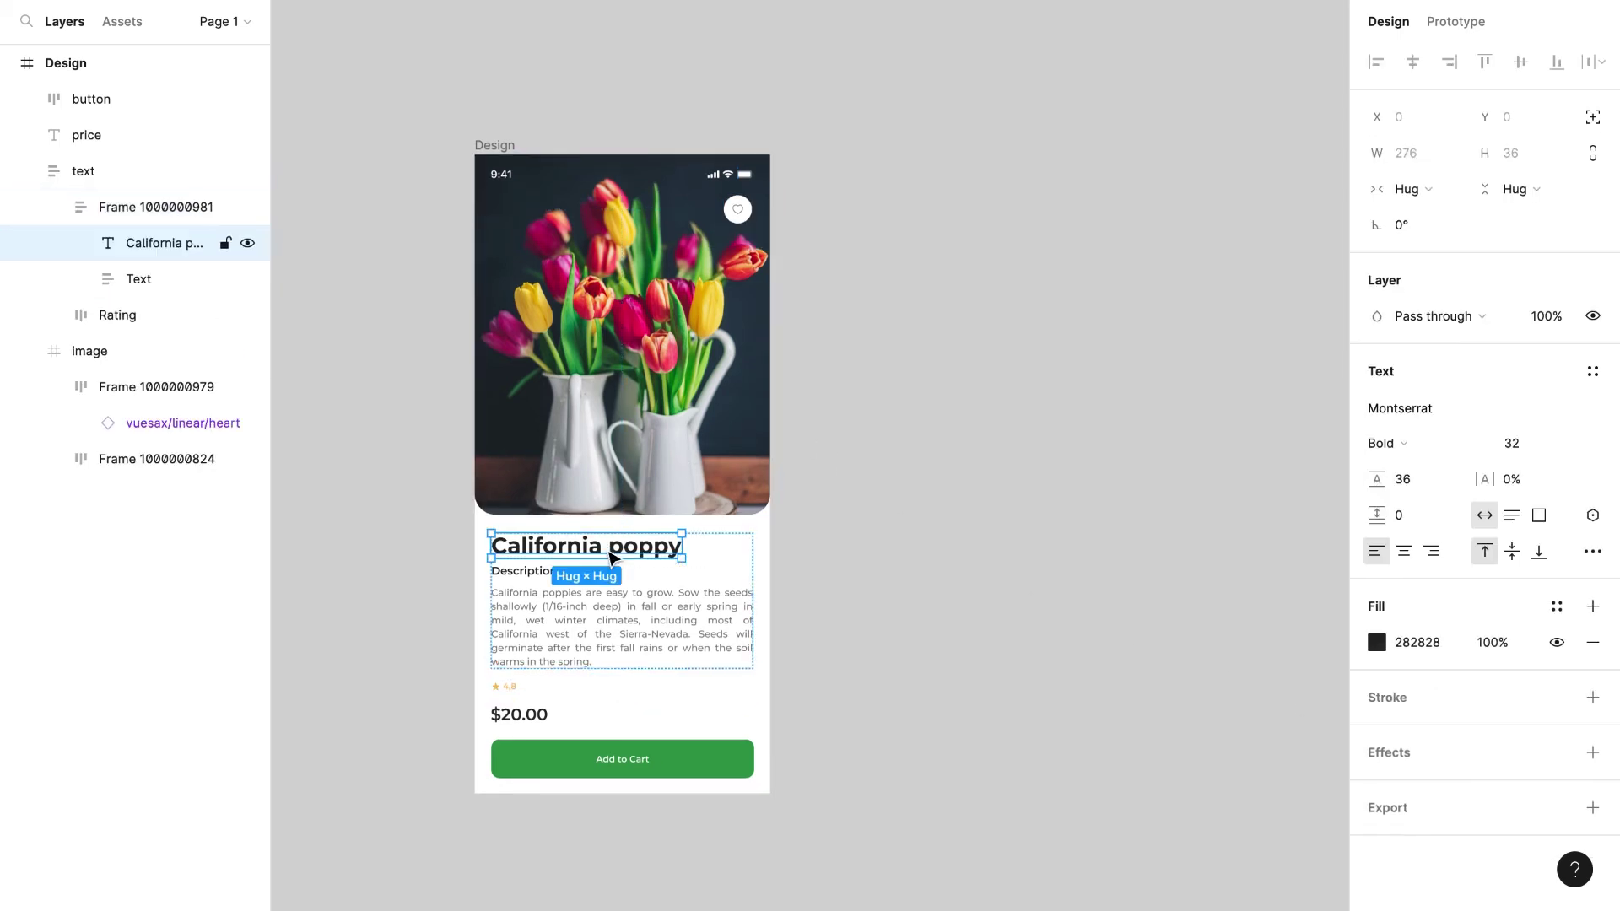
pyautogui.click(1557, 611)
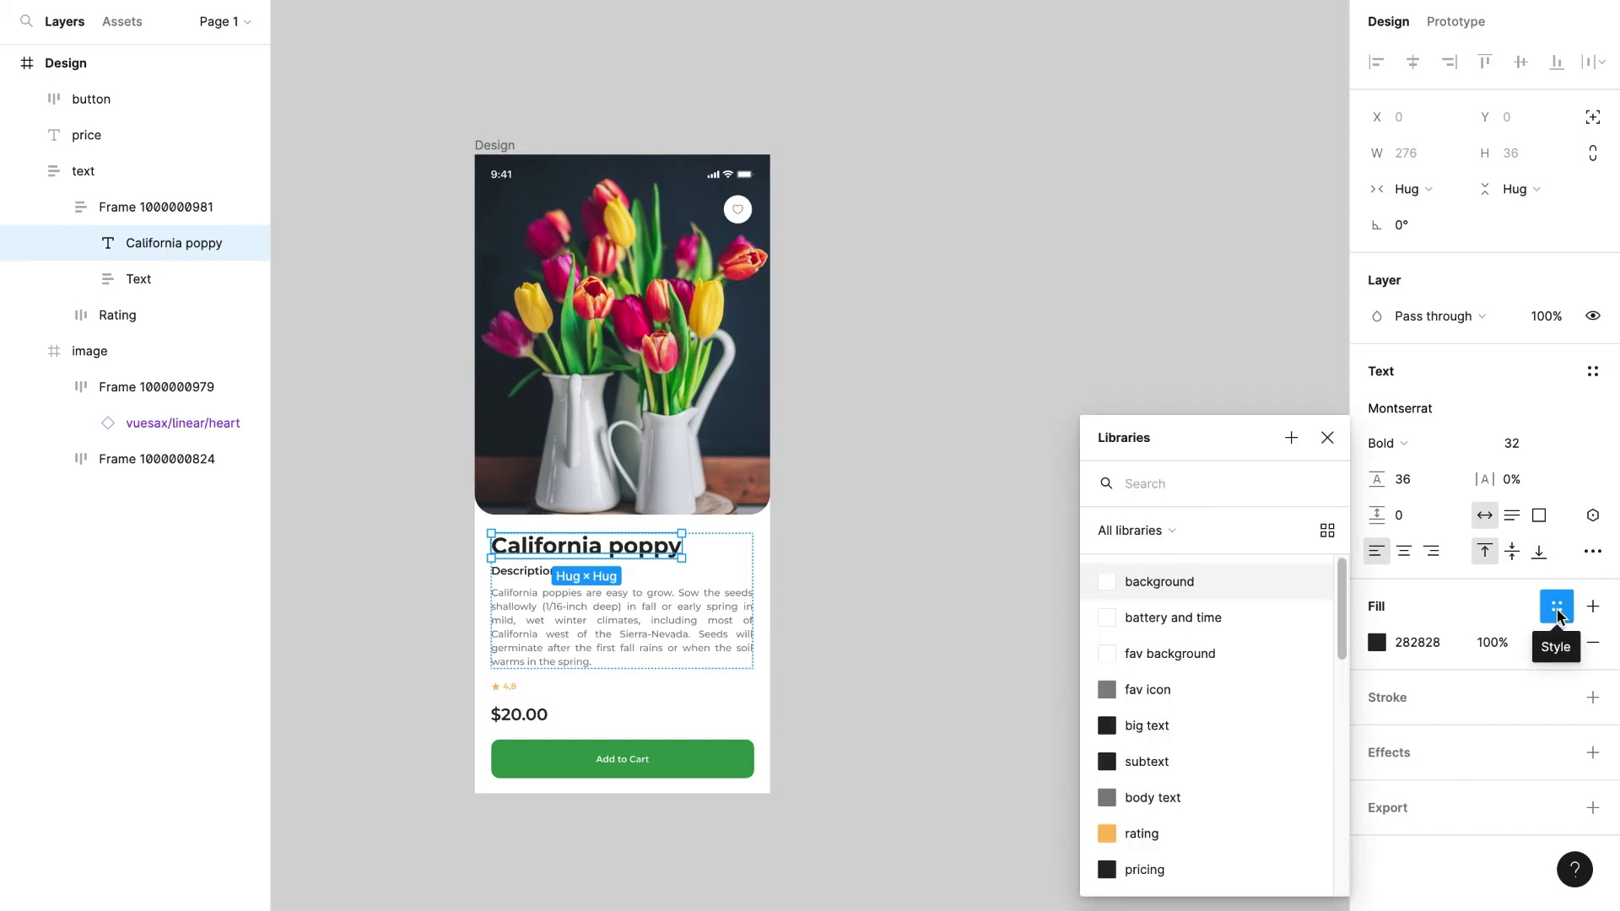
pyautogui.click(1161, 725)
# Step: Apply the "subtext" variable to the fill of the "Description" label and "body text" to the paragraph below it
pyautogui.click(517, 578)
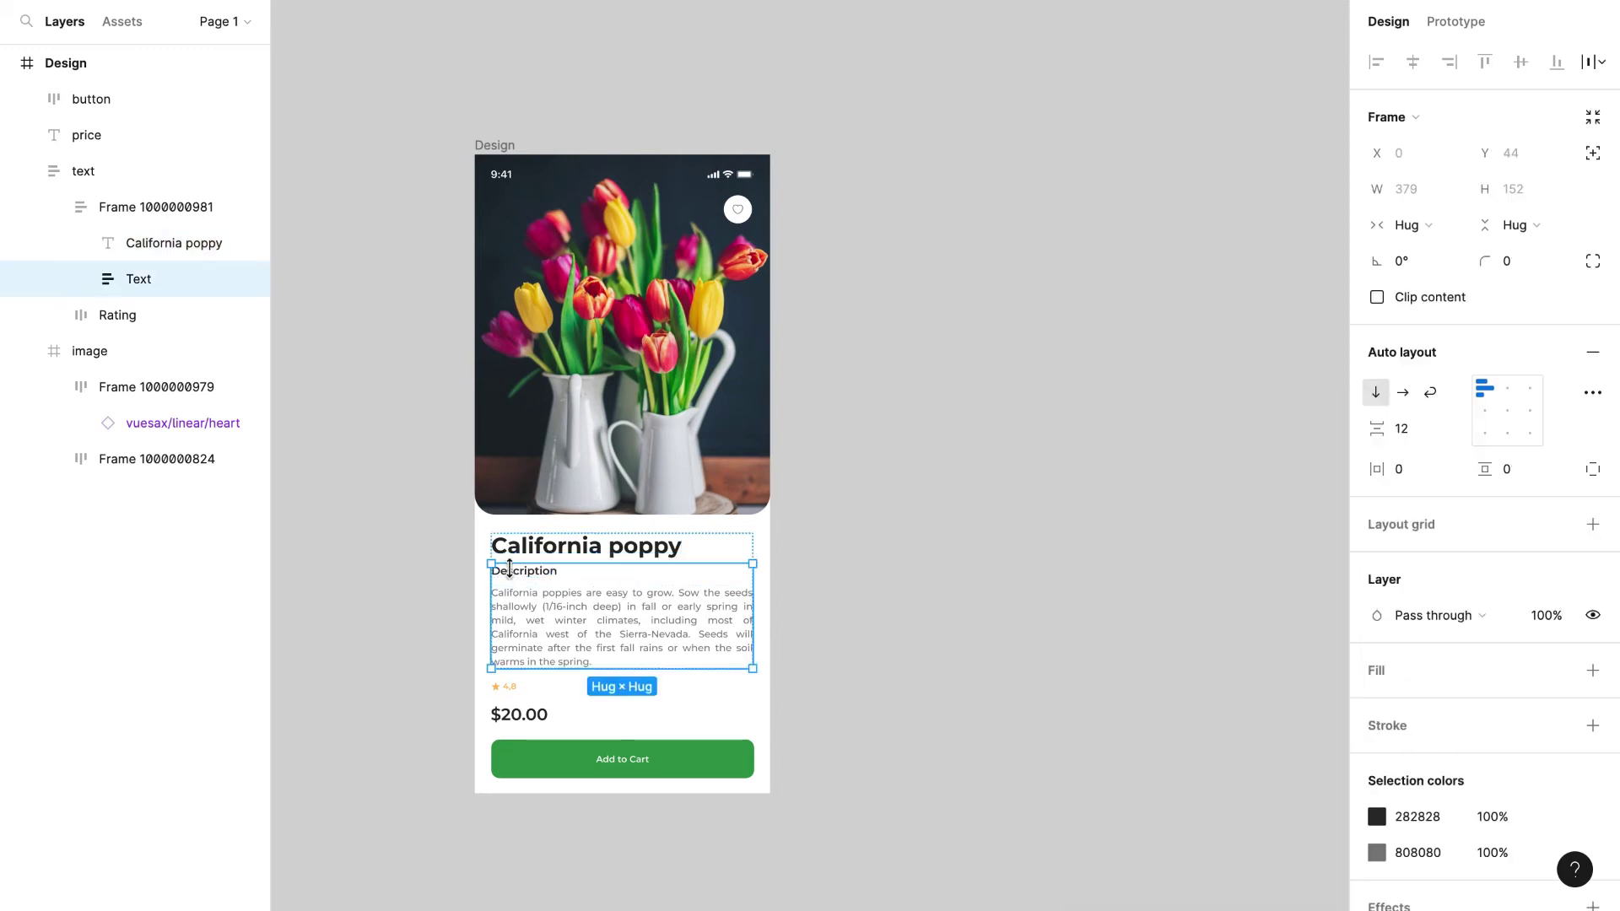
pyautogui.click(514, 585)
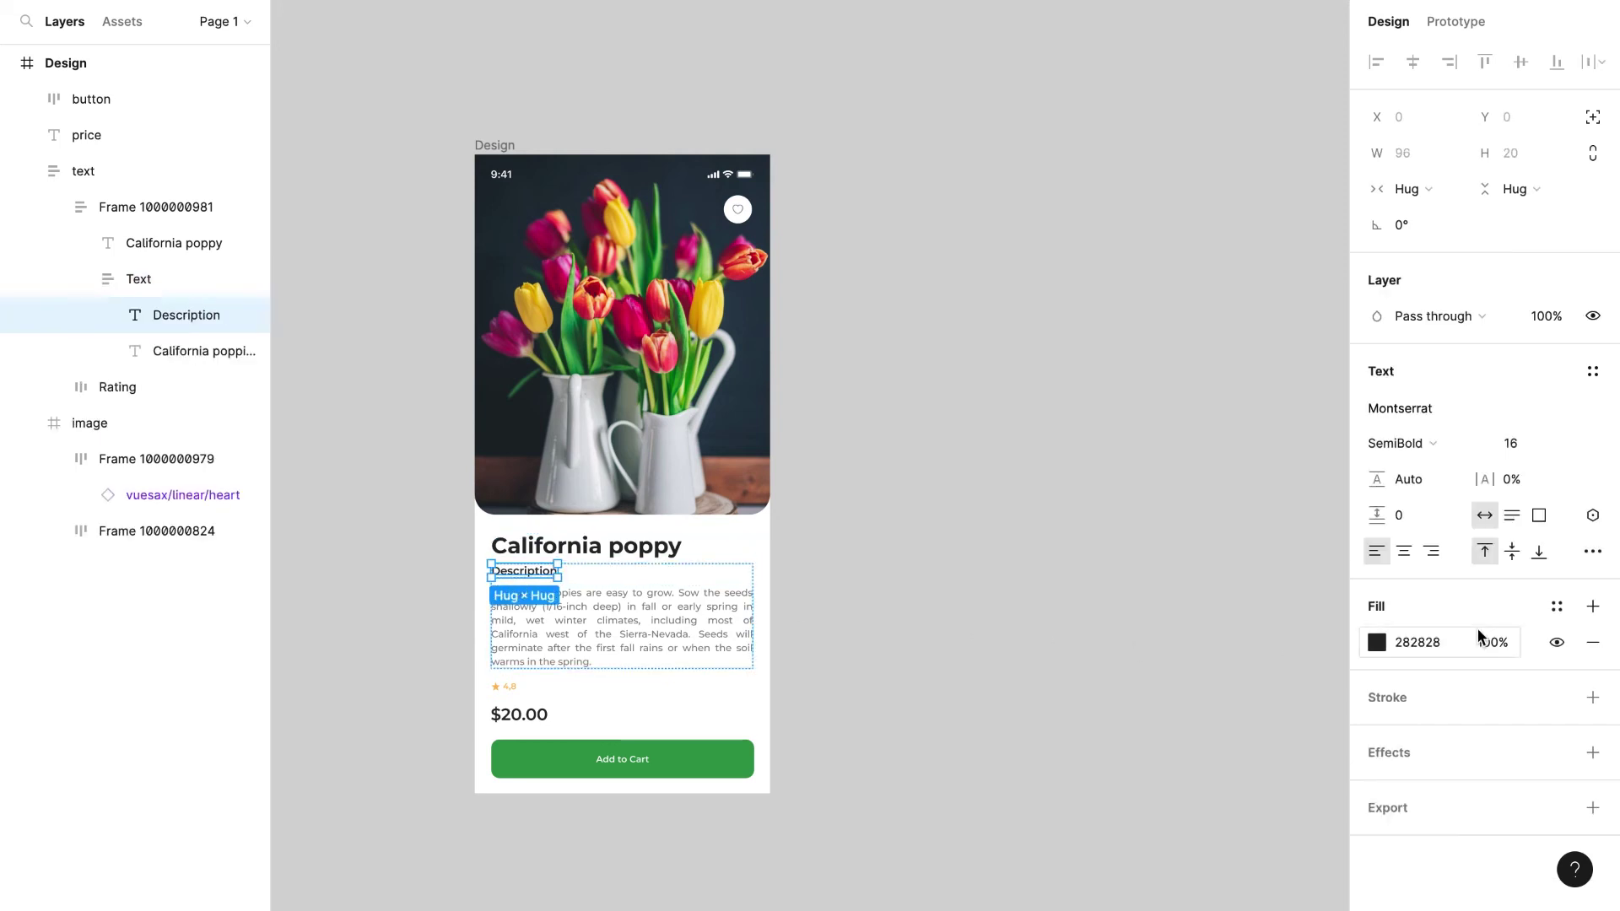
pyautogui.scroll(3, 490, 645)
pyautogui.scroll(1, 490, 646)
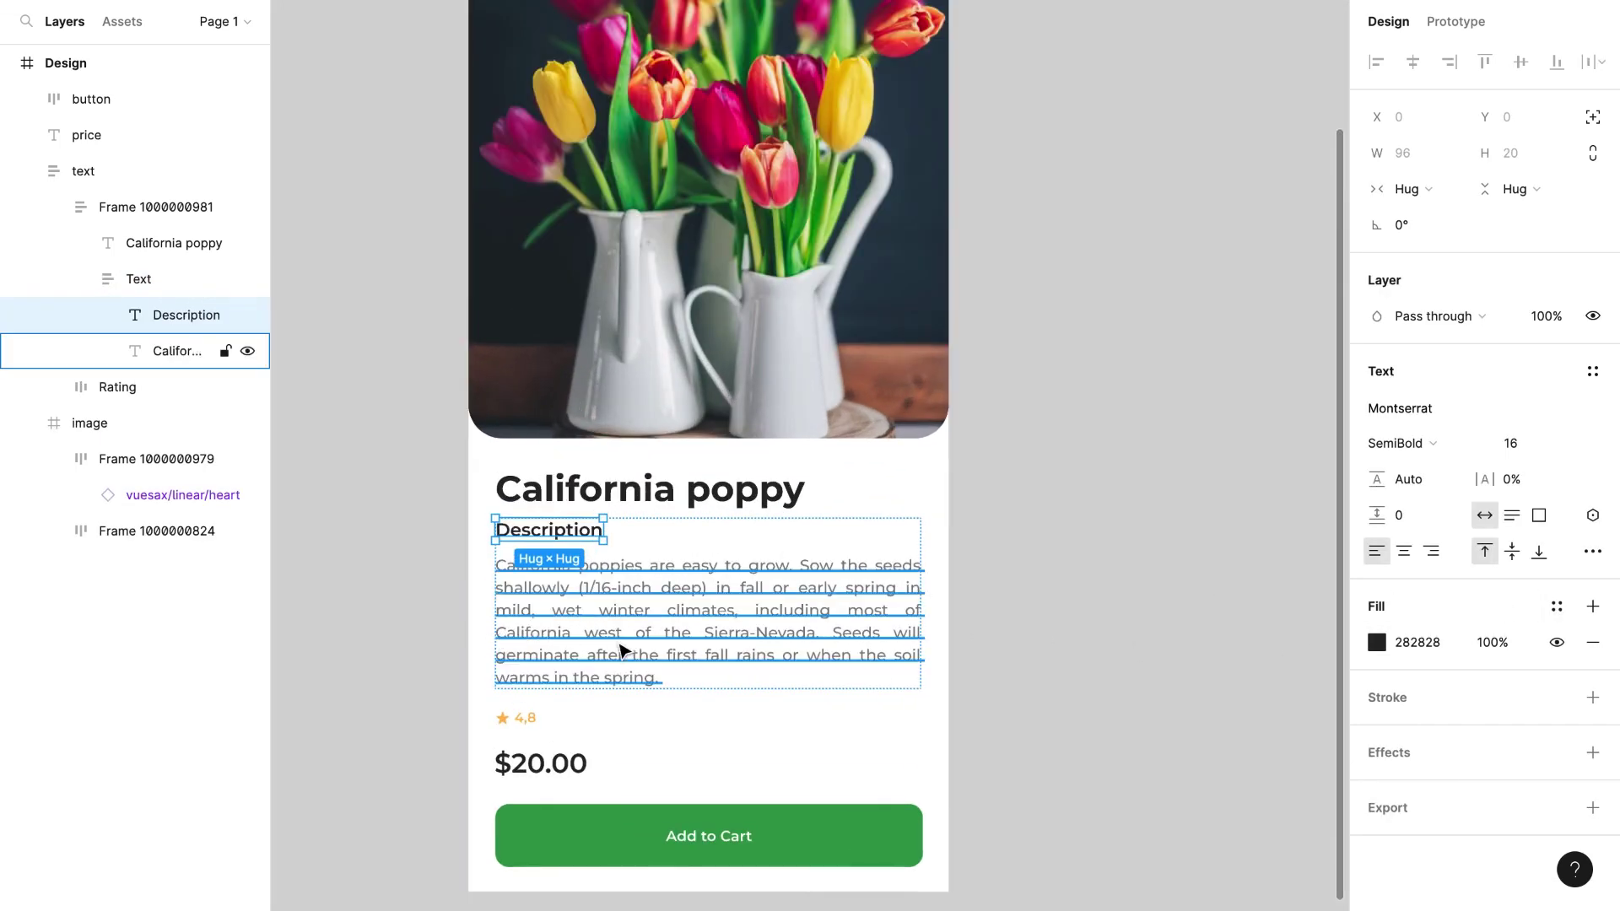
pyautogui.click(1544, 606)
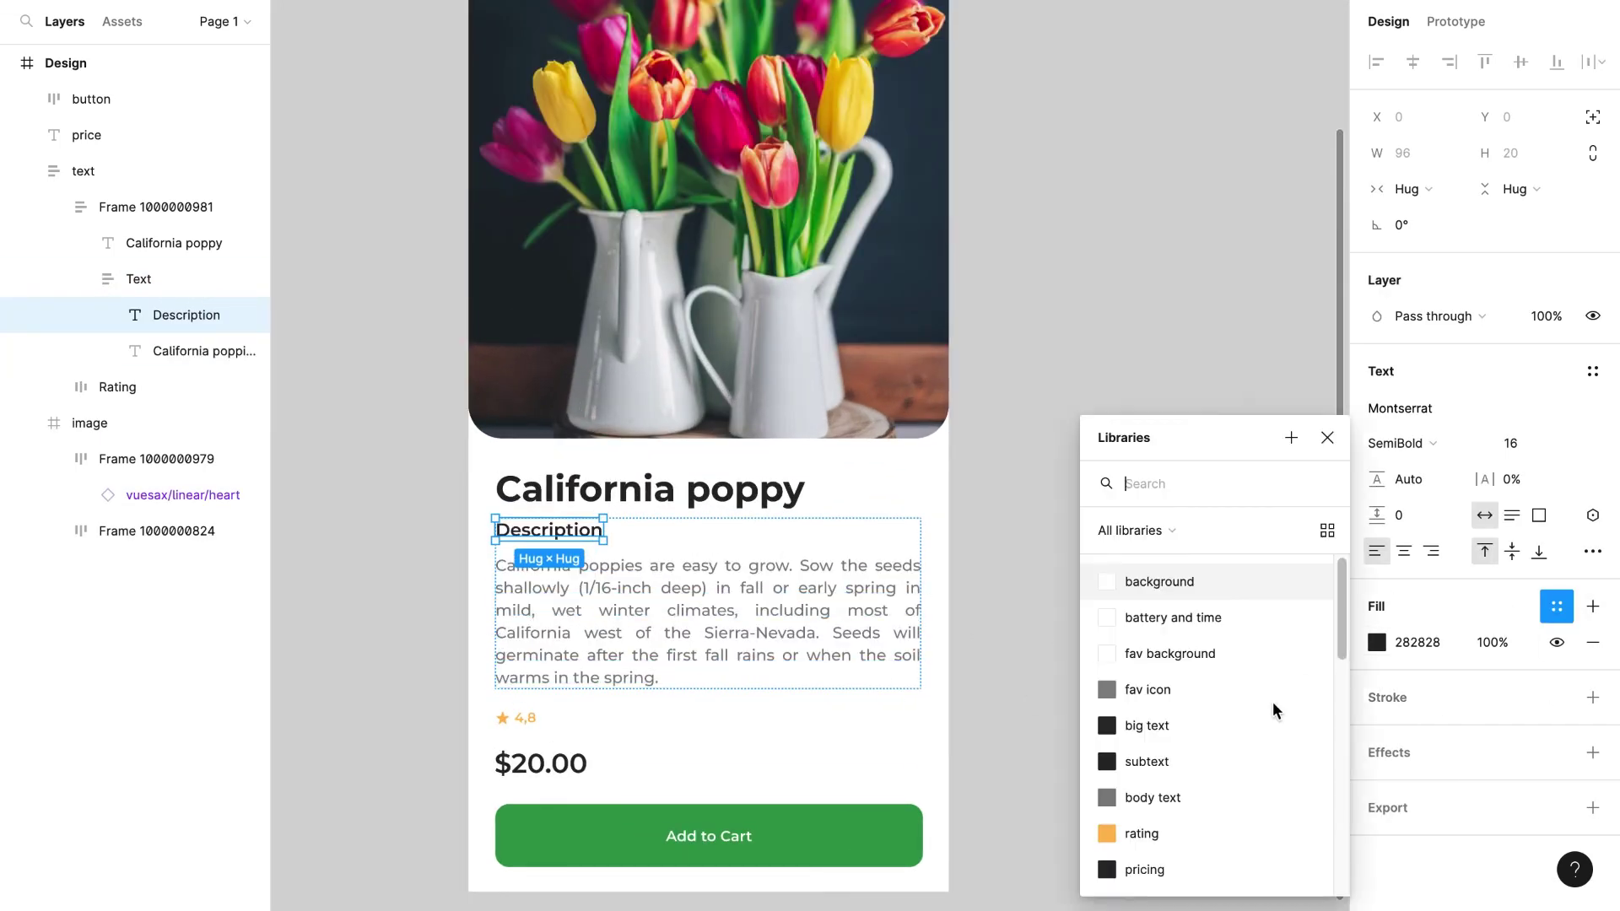
pyautogui.click(1172, 760)
pyautogui.click(747, 654)
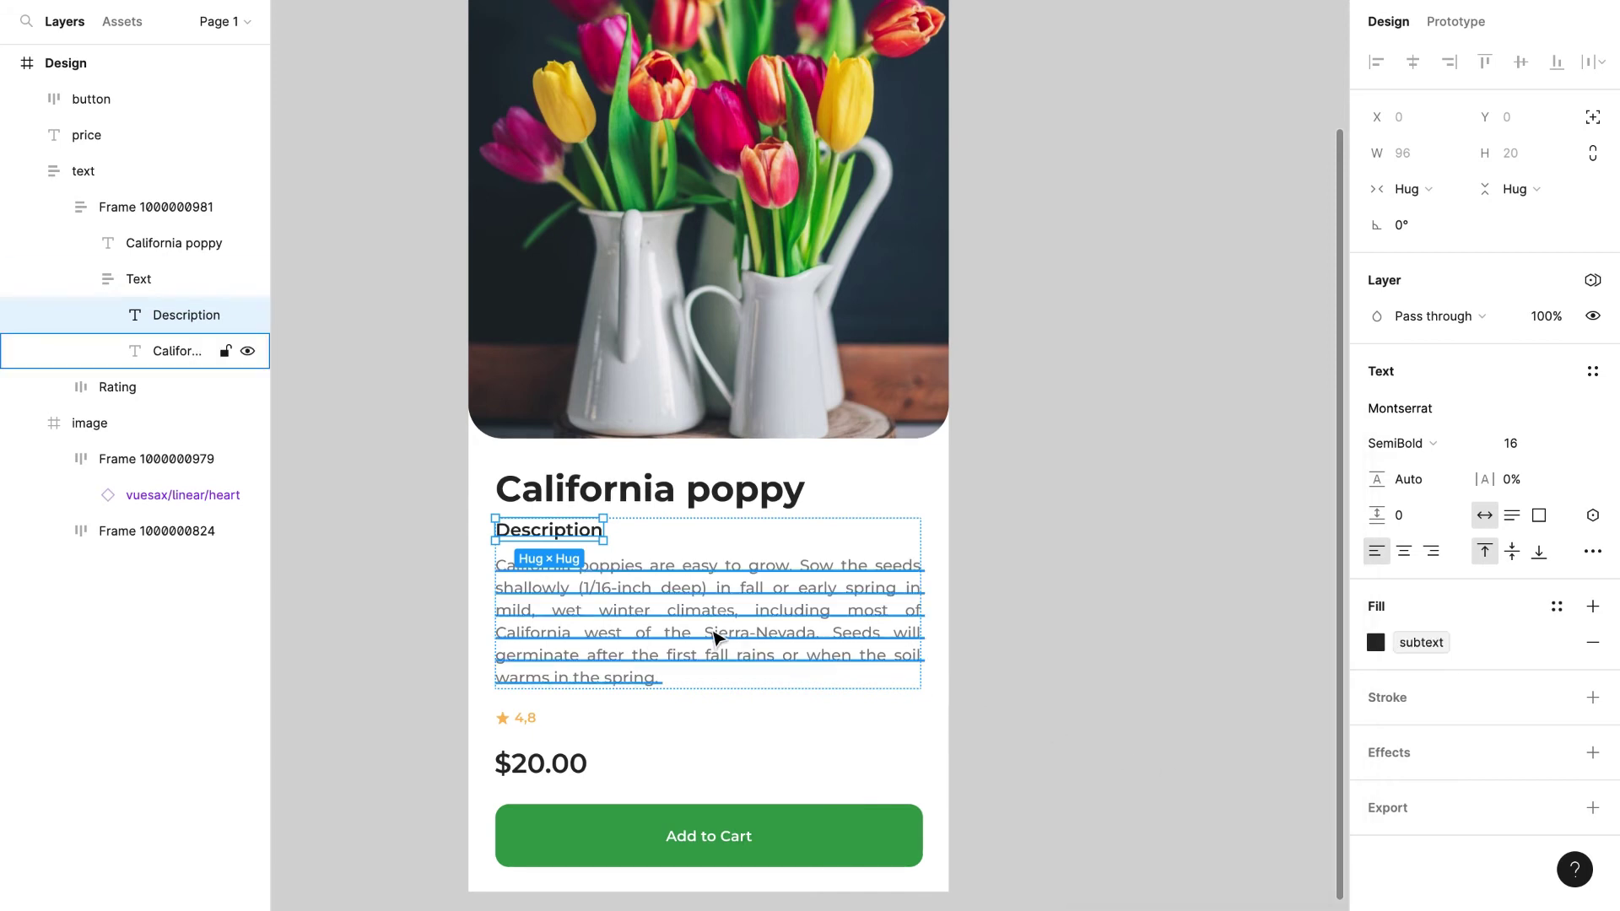
pyautogui.click(1557, 606)
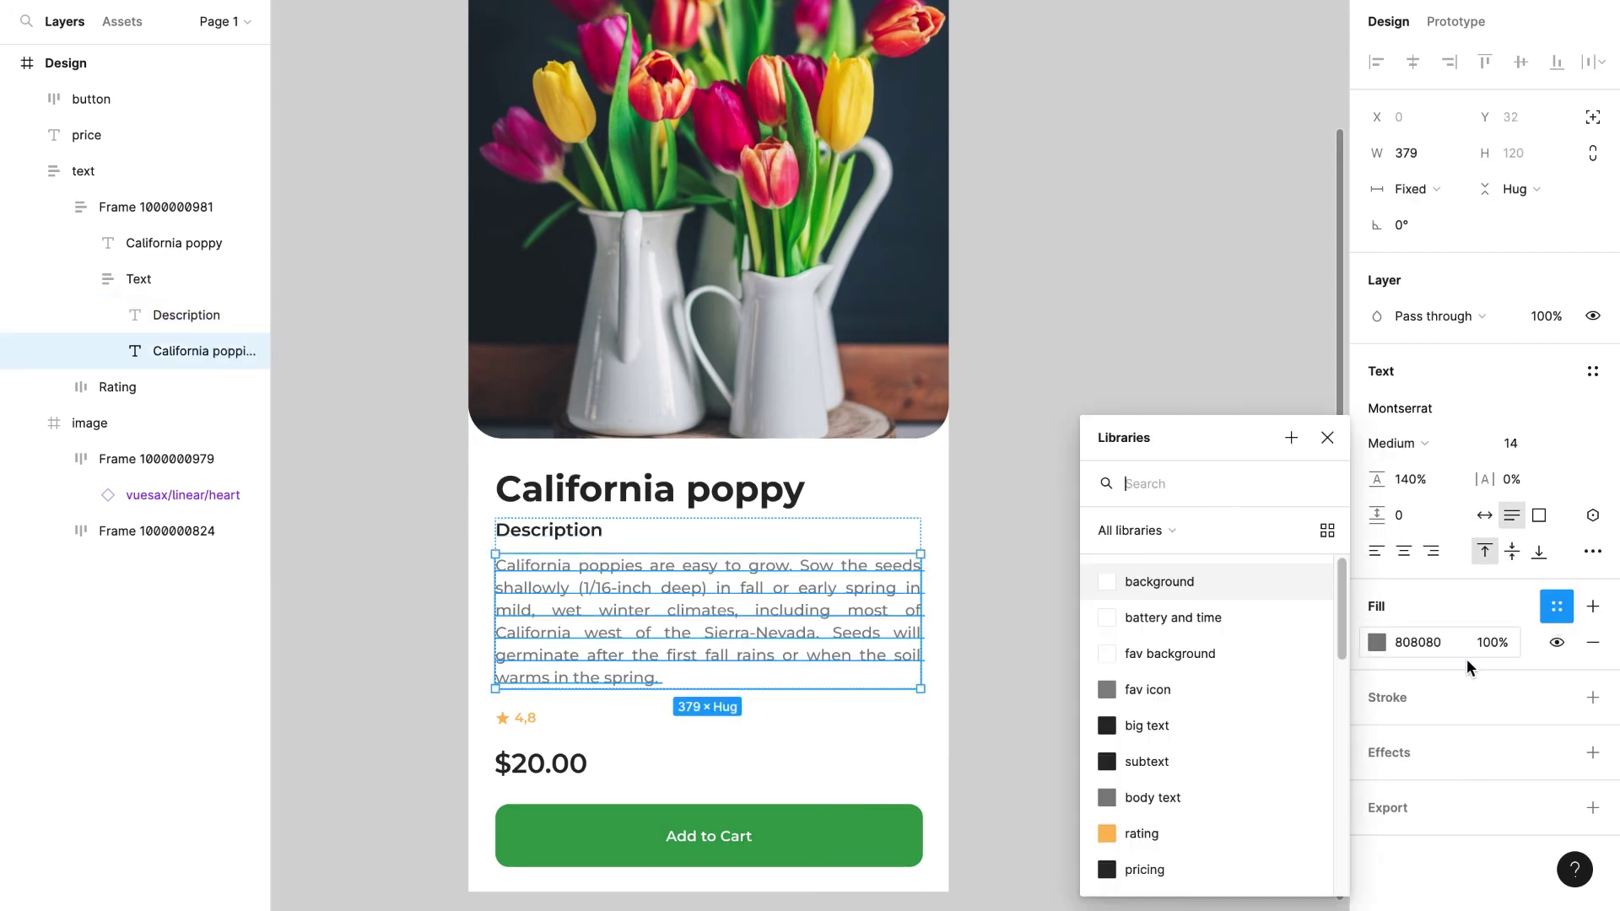
pyautogui.click(1160, 797)
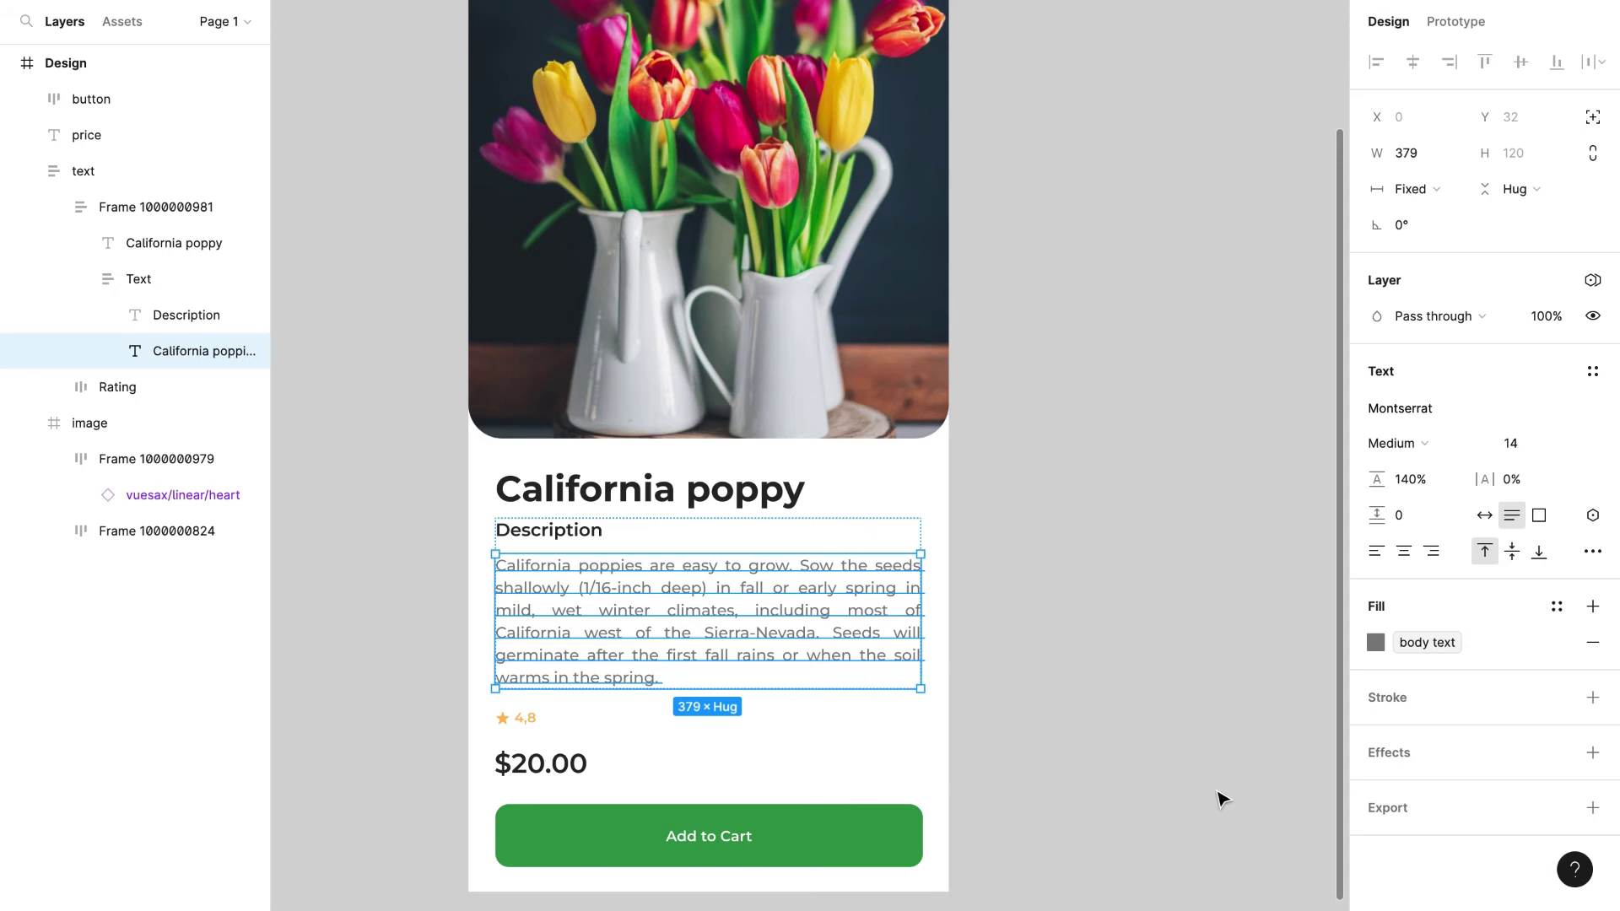
# Step: Apply the "rating" variable to the FFBB56 color of the Rating frame with the star and score
pyautogui.click(525, 720)
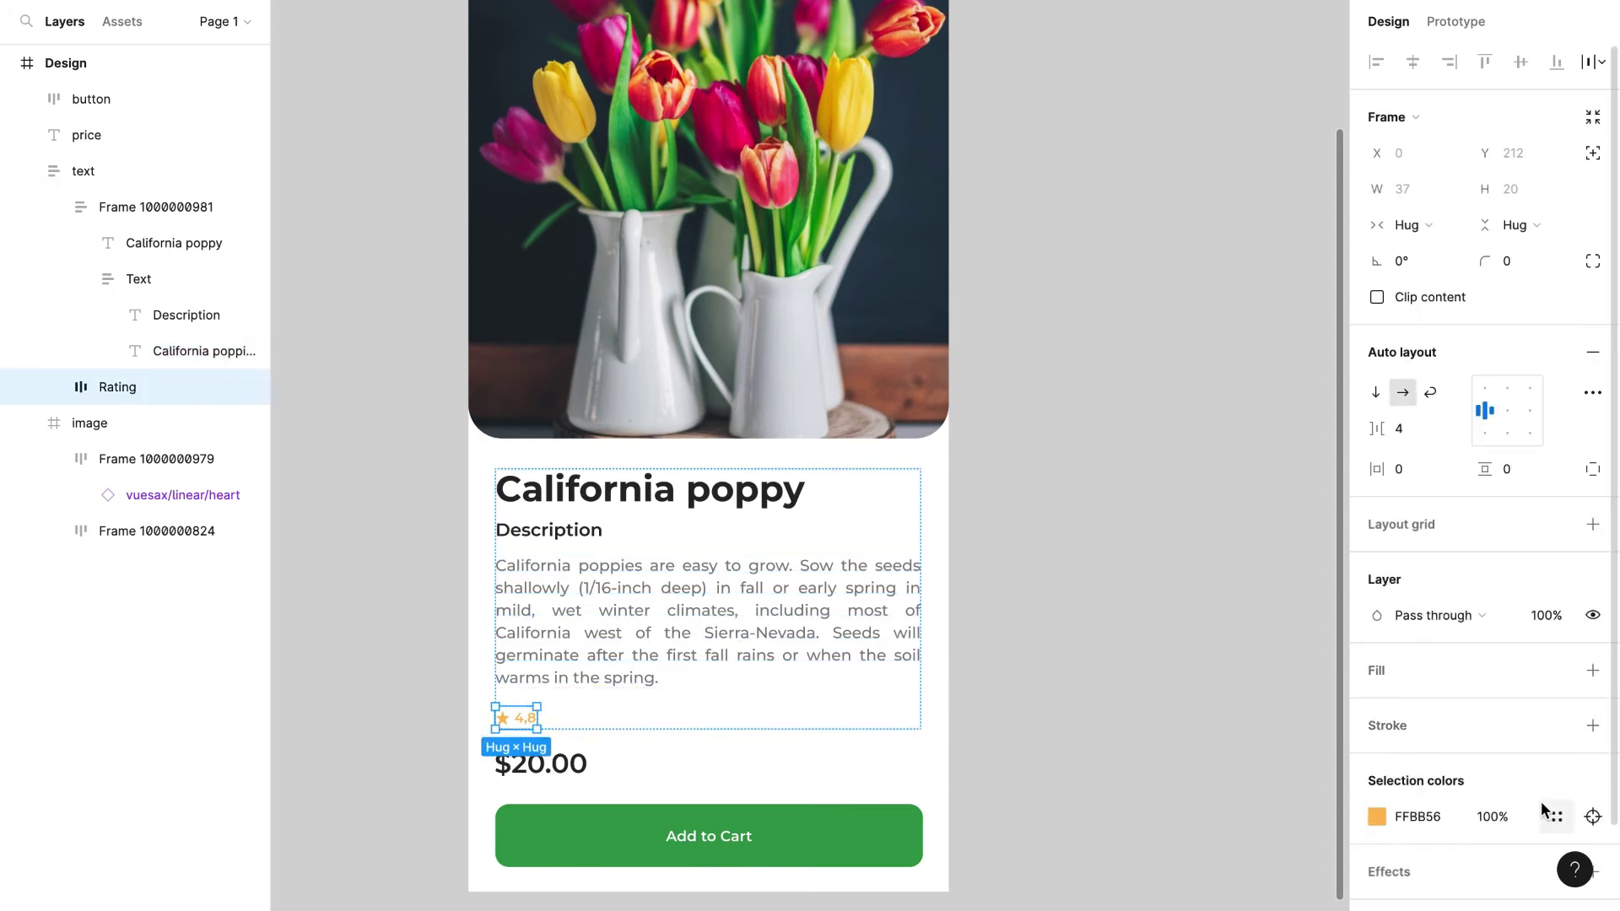
pyautogui.click(1375, 816)
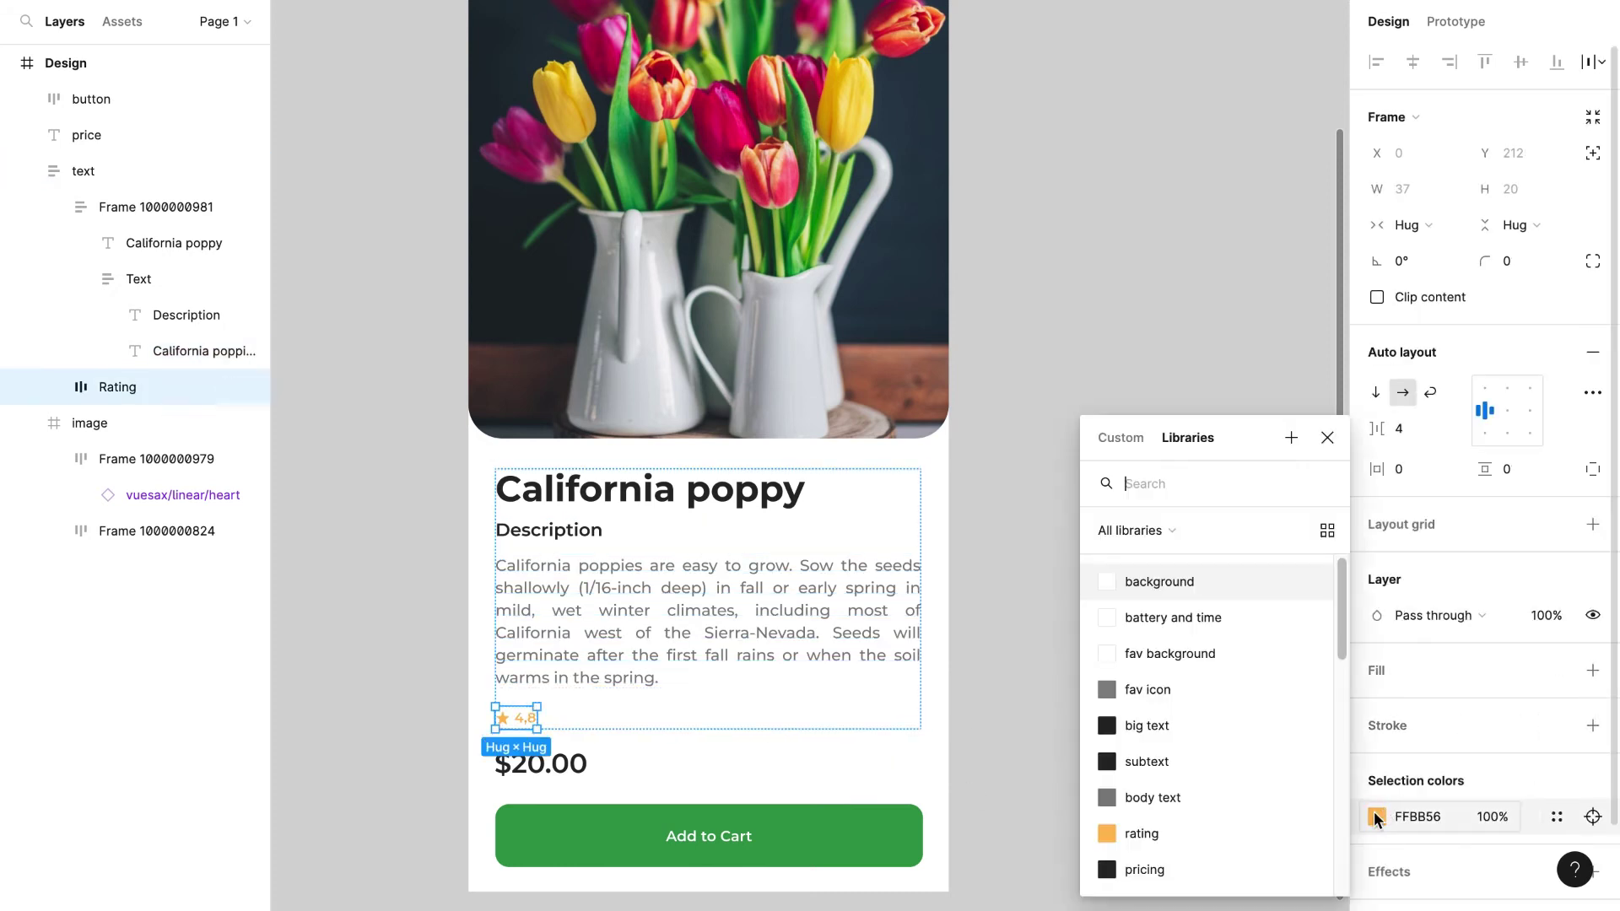
pyautogui.click(1178, 837)
# Step: Apply the "pricing" variable to the fill of the $20.00 price text
pyautogui.scroll(-2, 641, 743)
pyautogui.click(545, 715)
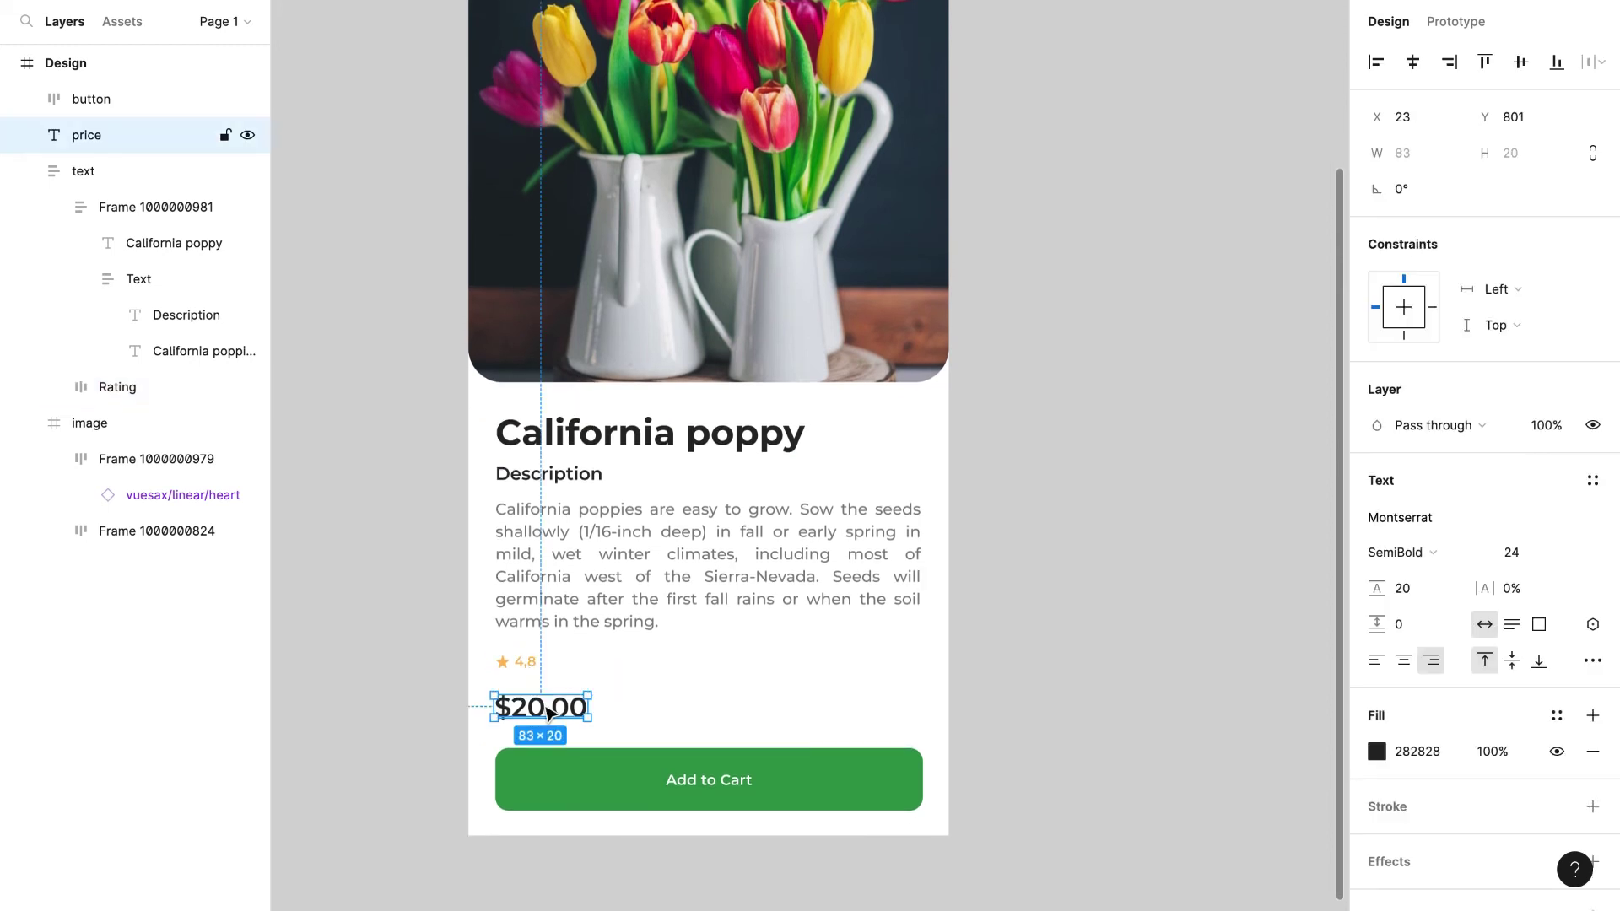
pyautogui.click(1557, 715)
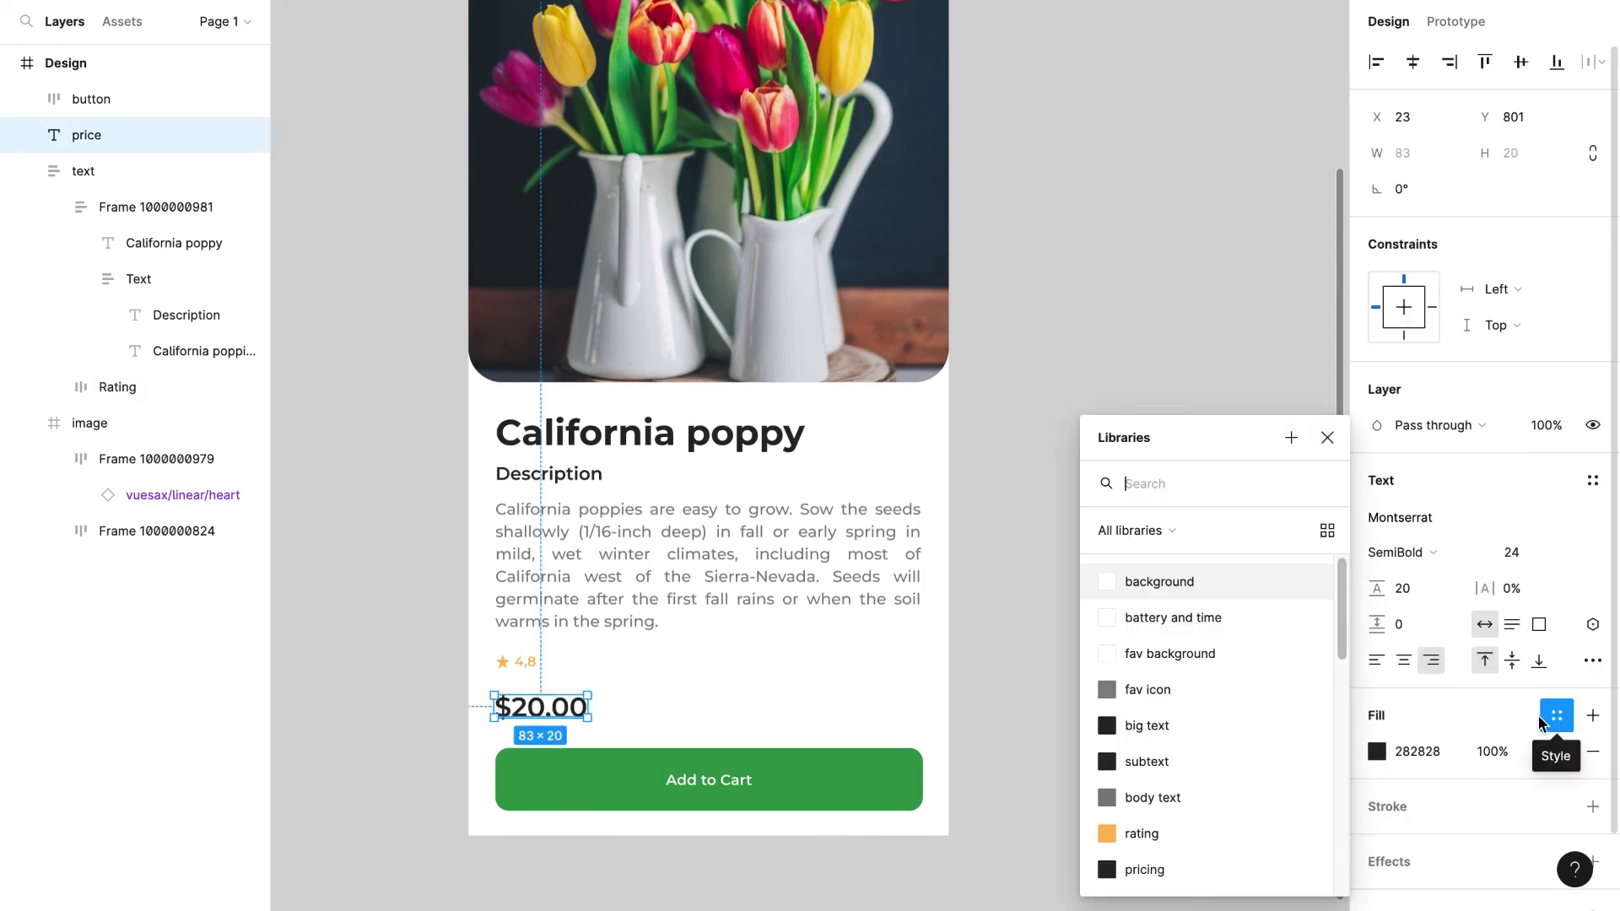
pyautogui.click(1165, 864)
# Step: Apply the "button" variable to the green 31984B fill of the "Add to Cart" button frame
pyautogui.click(871, 794)
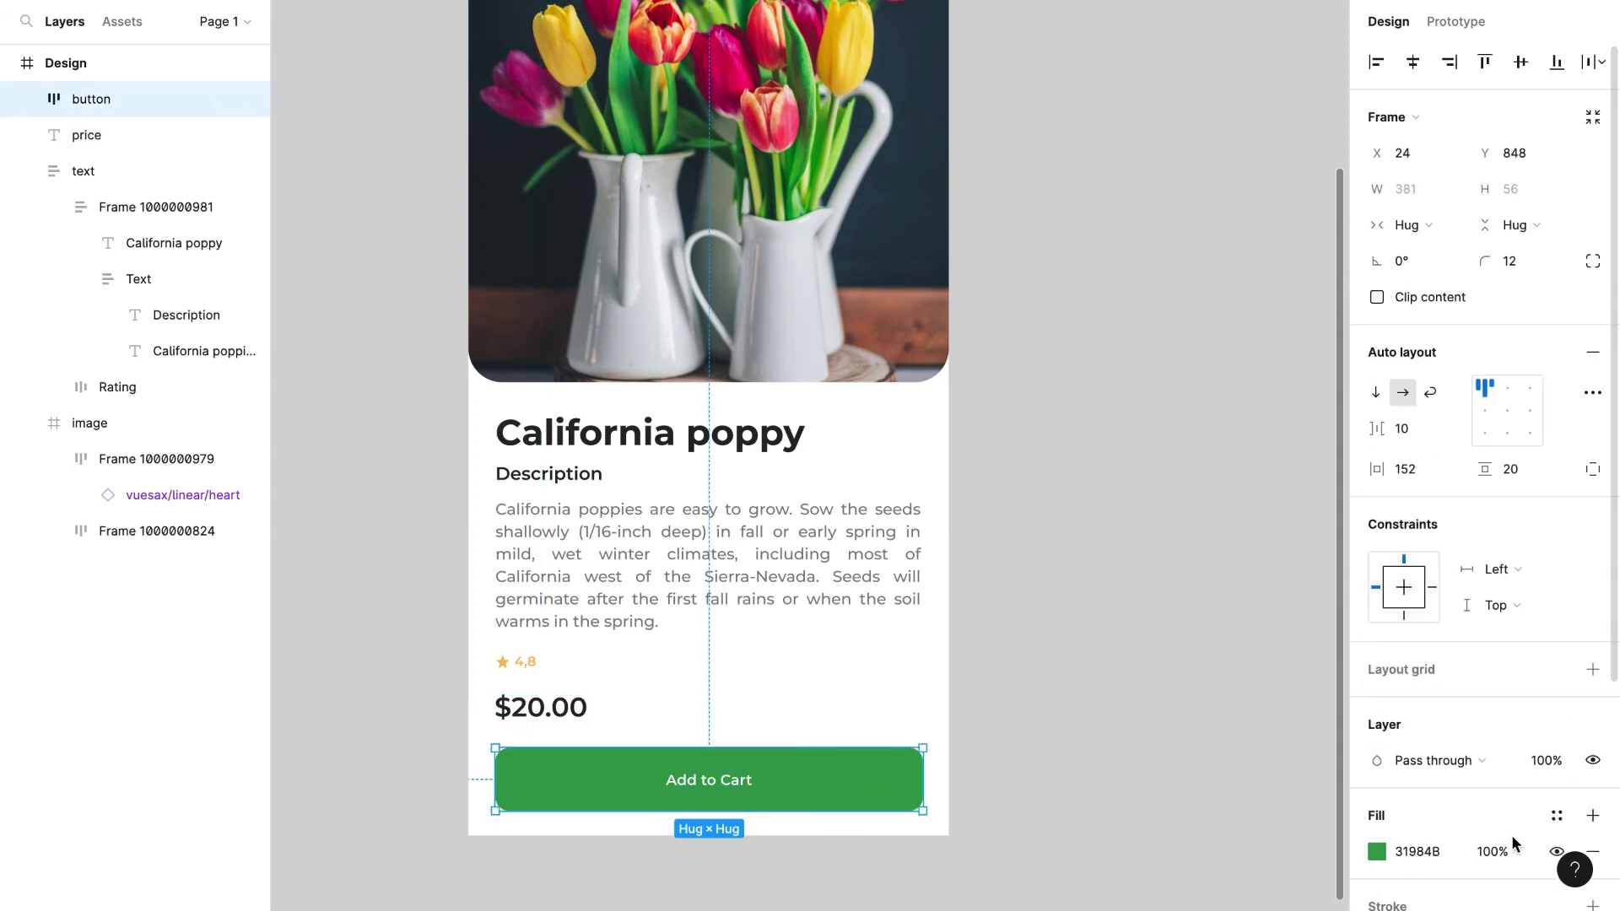
pyautogui.click(1557, 815)
pyautogui.scroll(-5, 1149, 836)
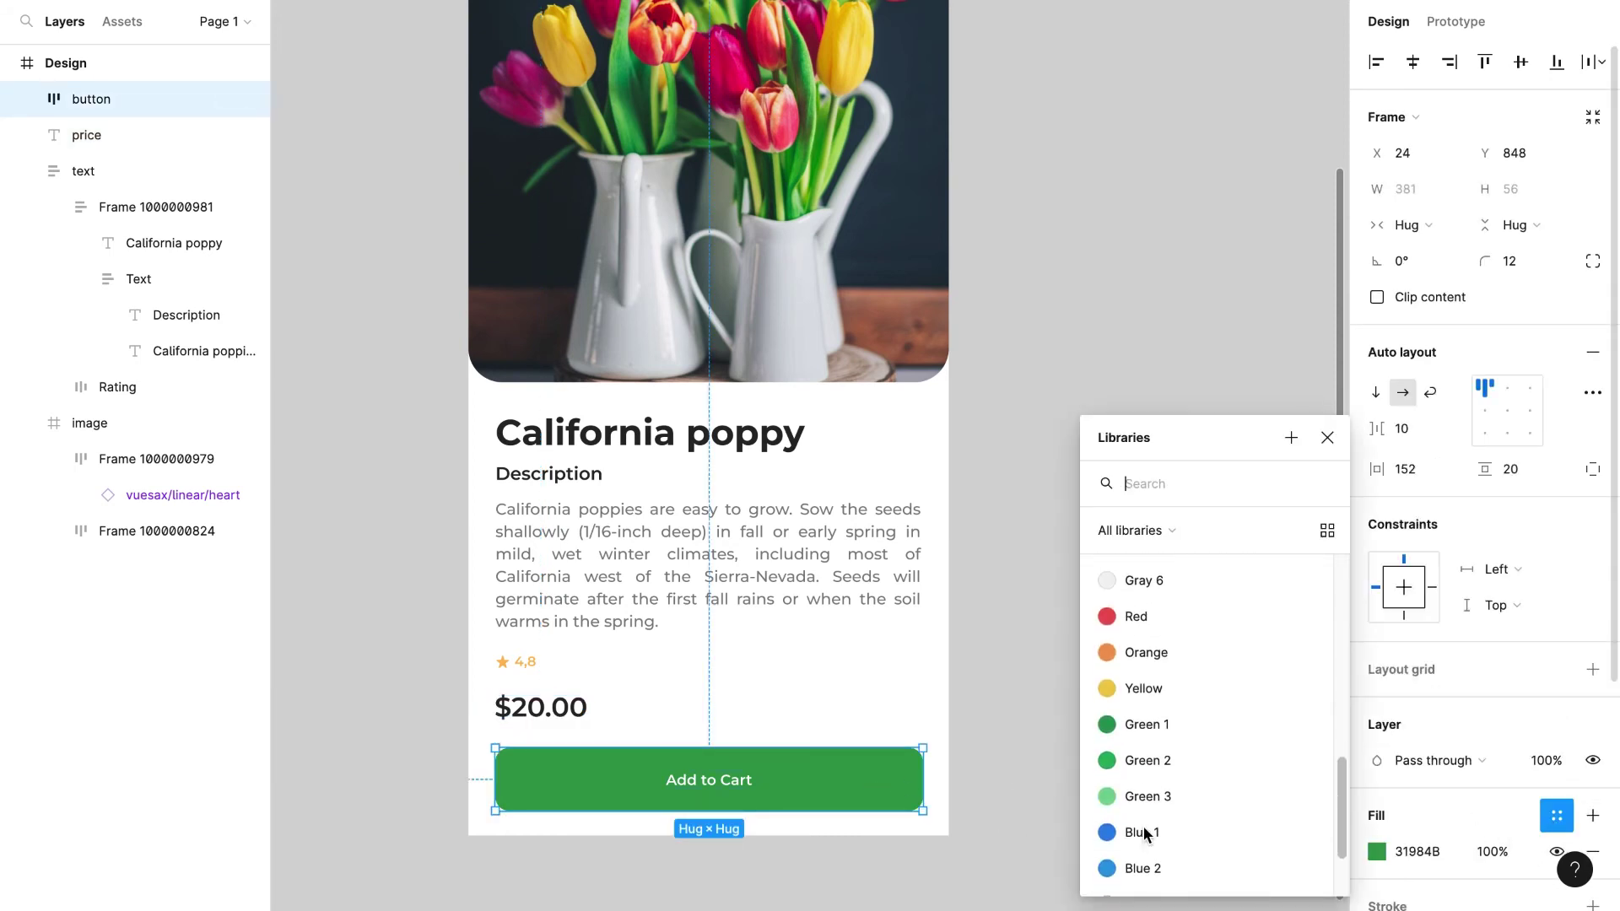
pyautogui.scroll(4, 1181, 837)
pyautogui.click(1164, 645)
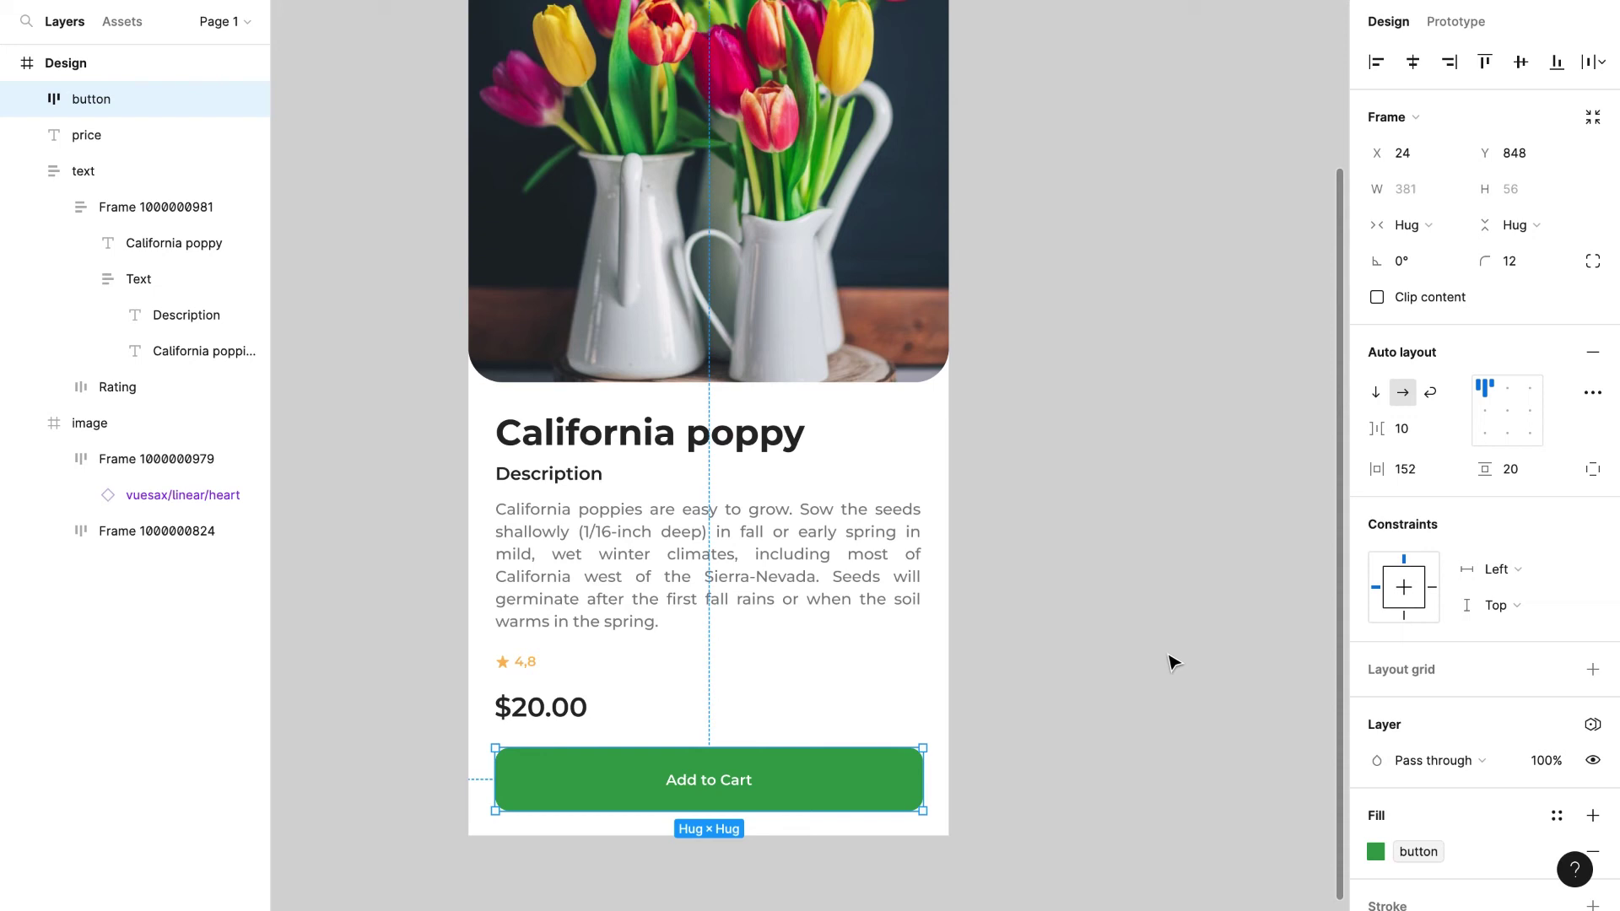
# Step: Apply the "button text" variable to the white fill of the "Add to Cart" label
pyautogui.click(709, 785)
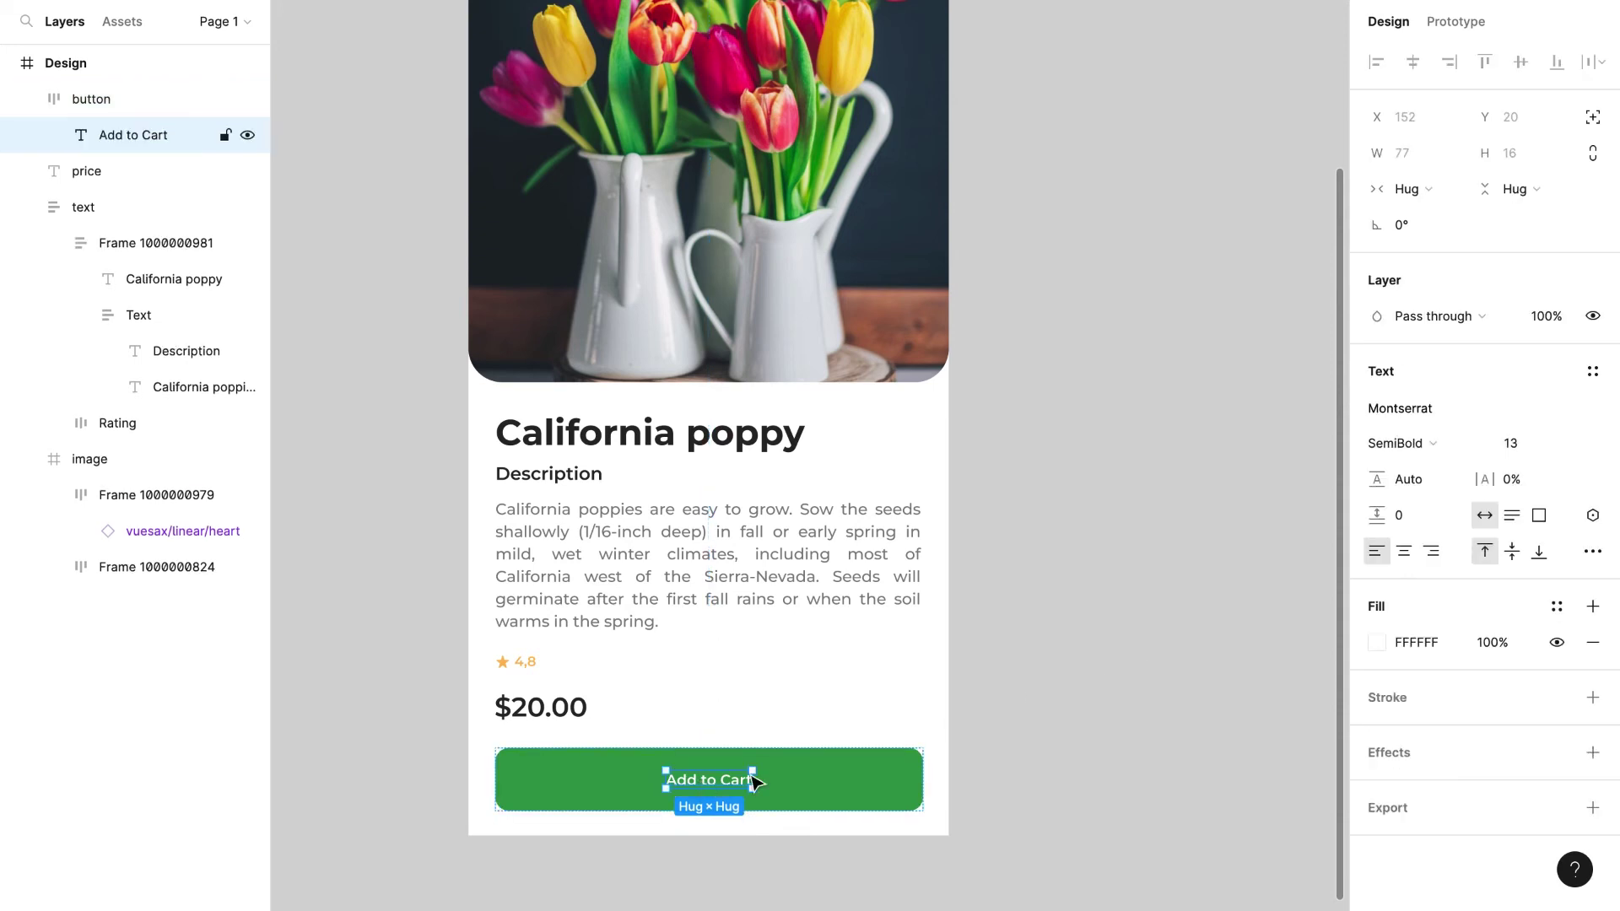
pyautogui.click(1556, 606)
pyautogui.scroll(-1, 1179, 780)
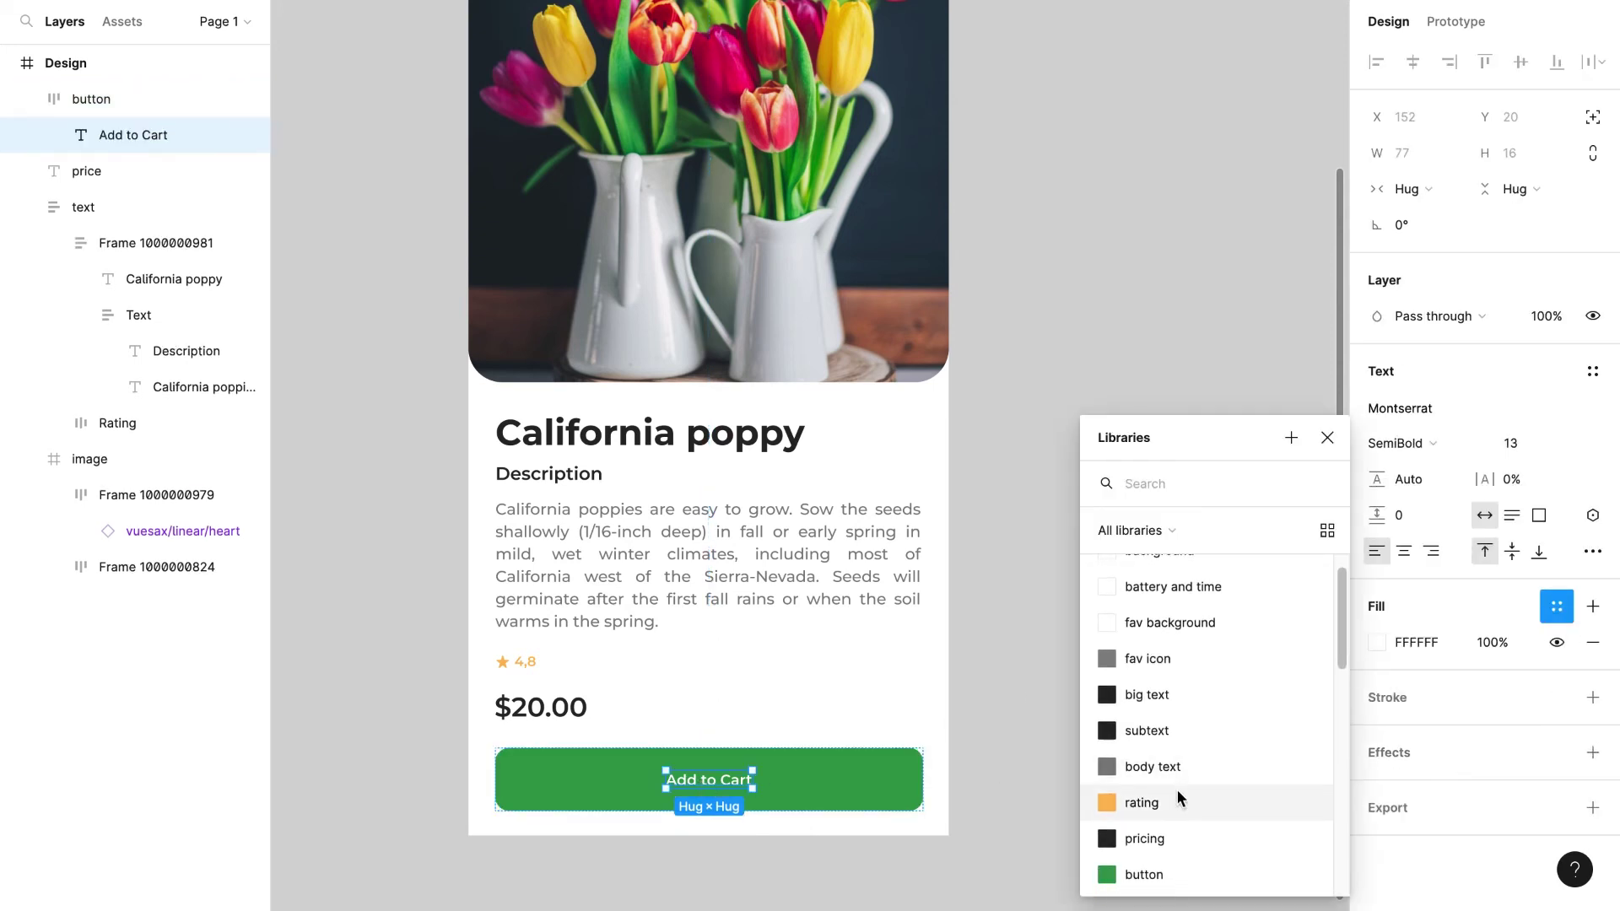
pyautogui.scroll(-2, 1177, 836)
pyautogui.click(1179, 872)
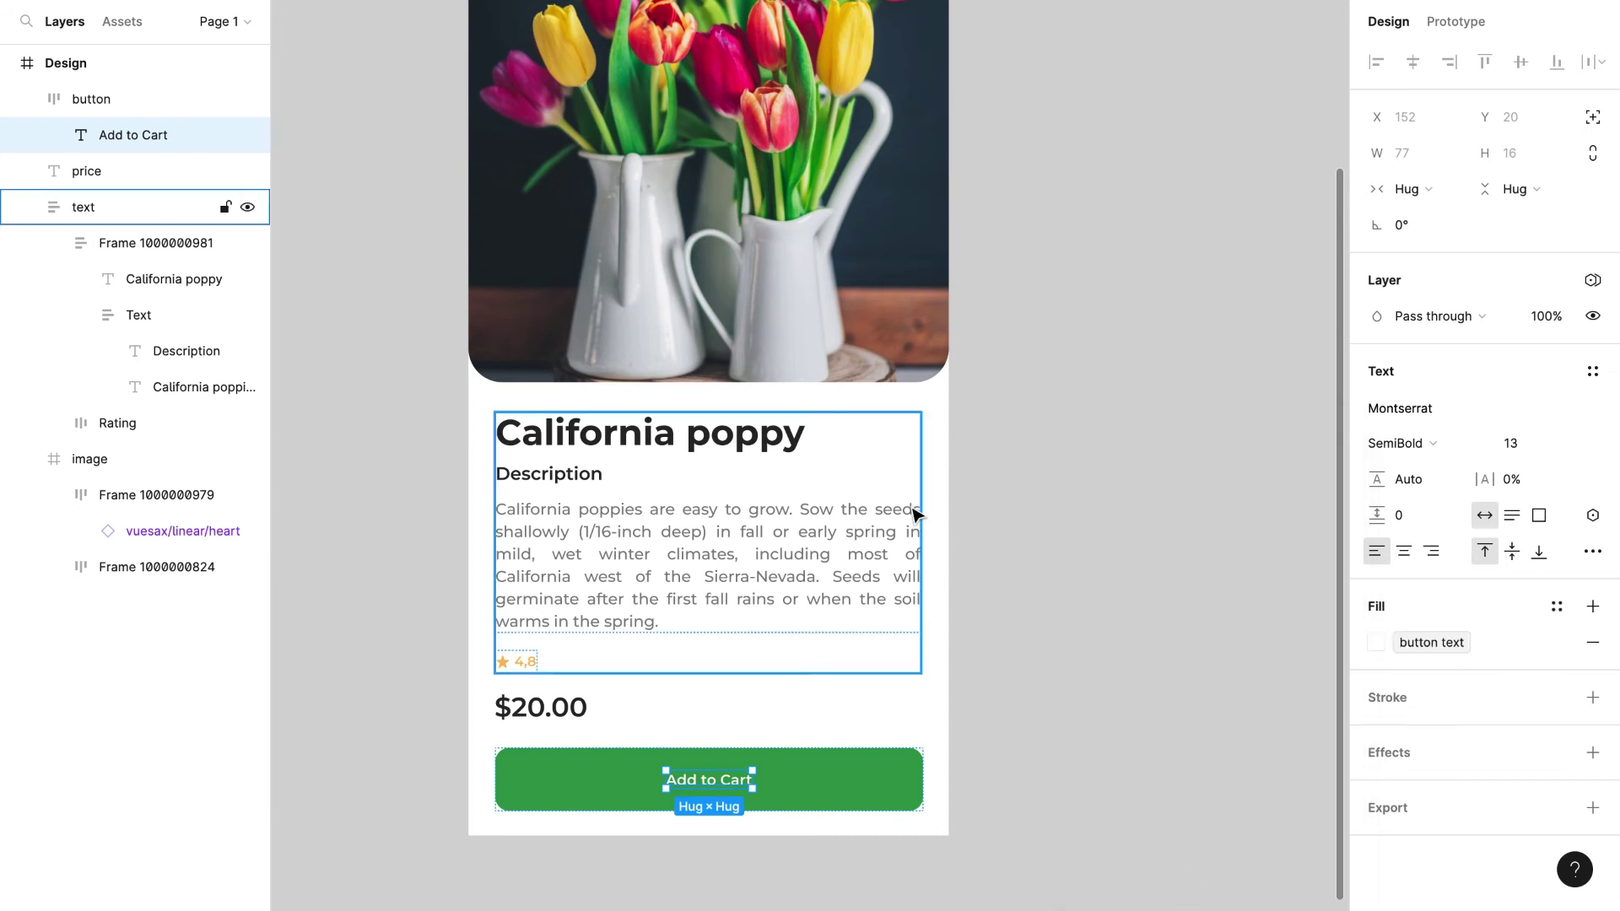
# Step: Review the whole mockup and check which Collection 1 modes are offered for the Design frame
pyautogui.scroll(6, 915, 511)
pyautogui.click(702, 221)
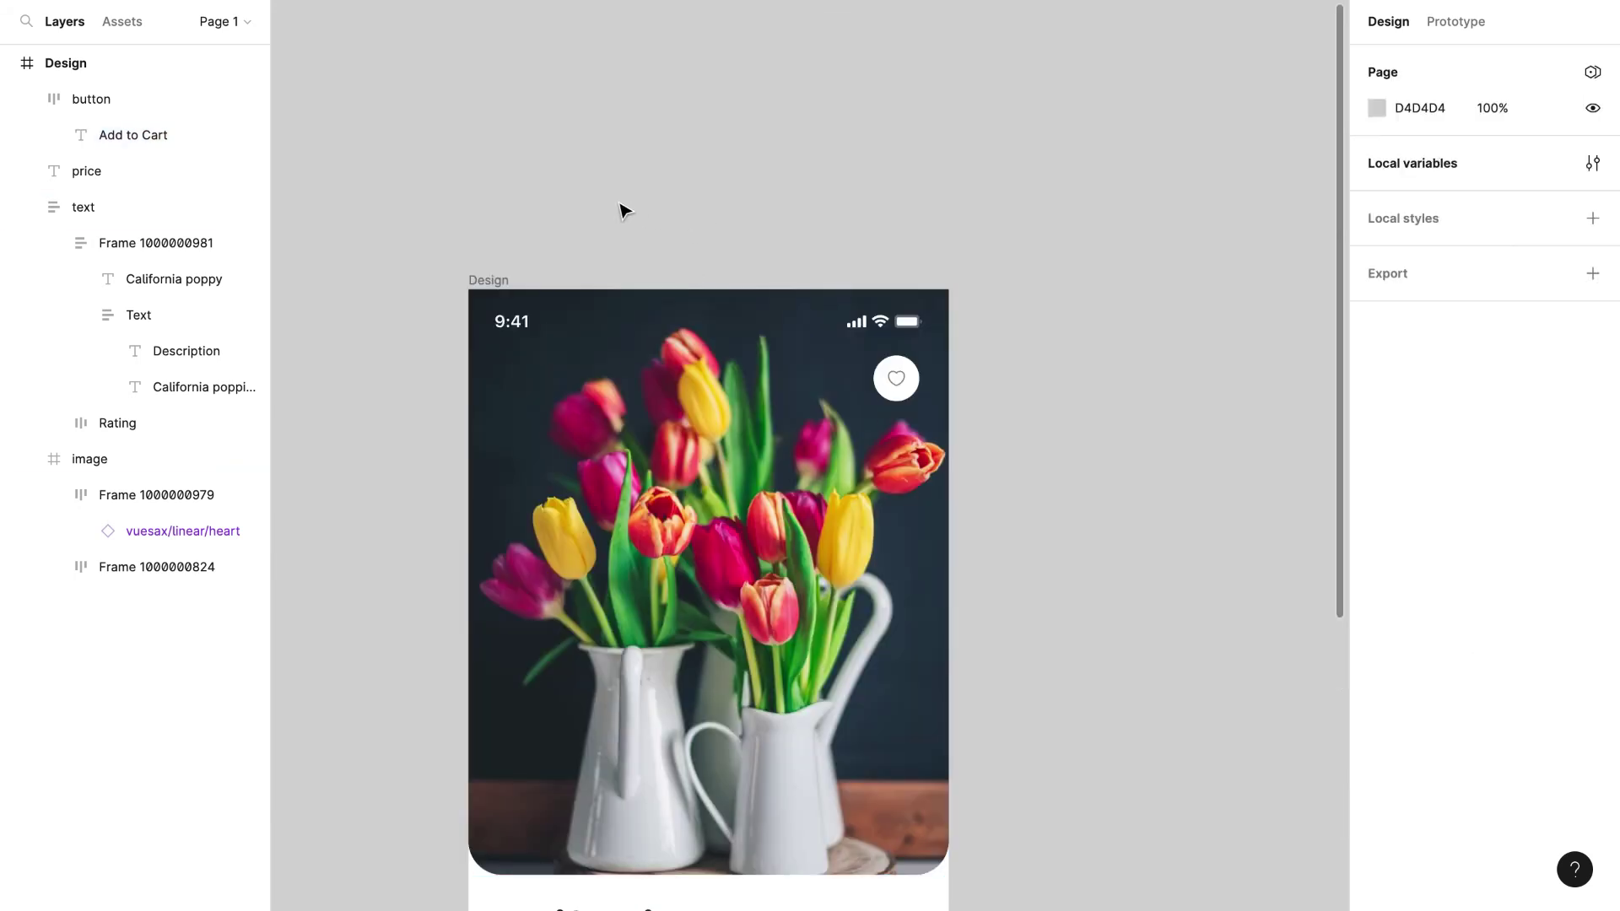
pyautogui.scroll(-2, 574, 202)
pyautogui.scroll(-3, 707, 264)
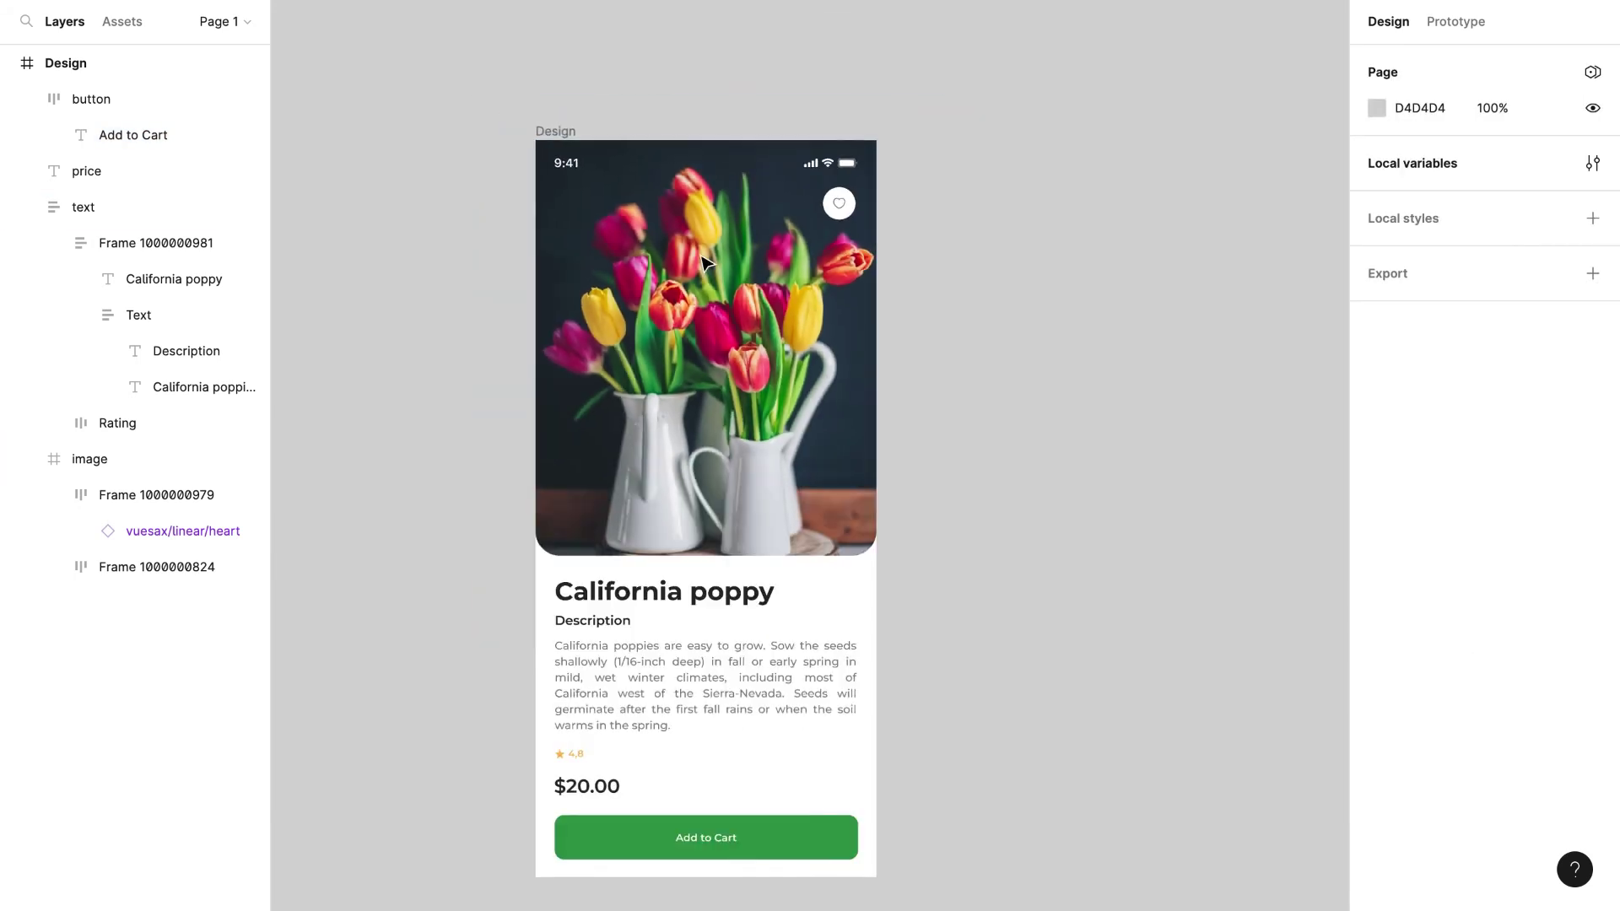
pyautogui.scroll(1, 492, 228)
pyautogui.scroll(-1, 496, 230)
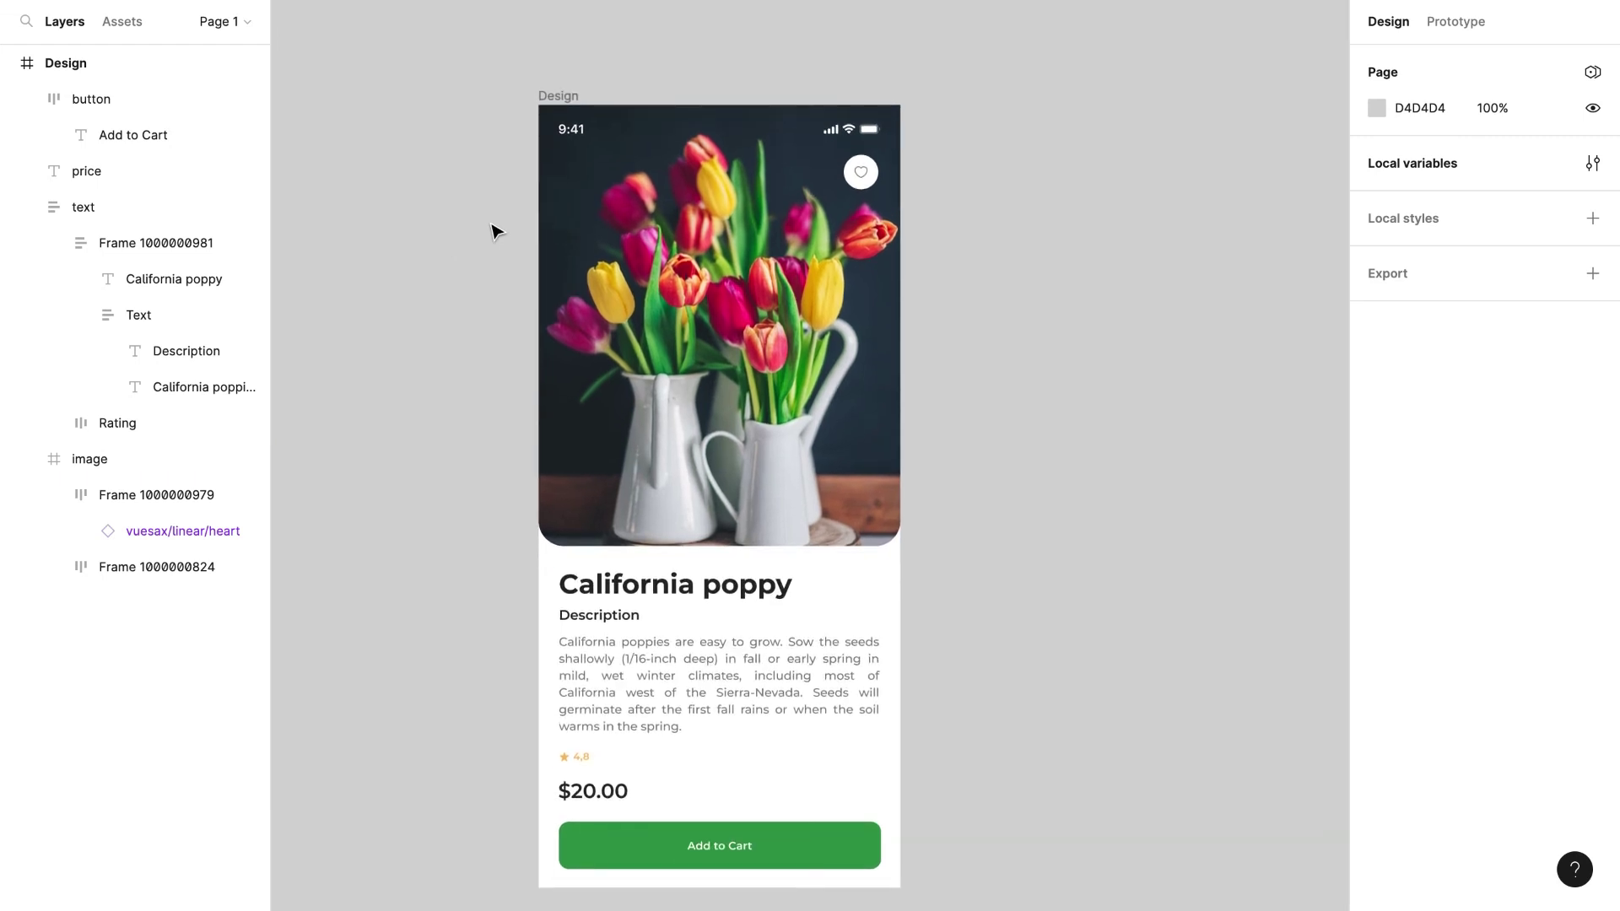
pyautogui.click(557, 95)
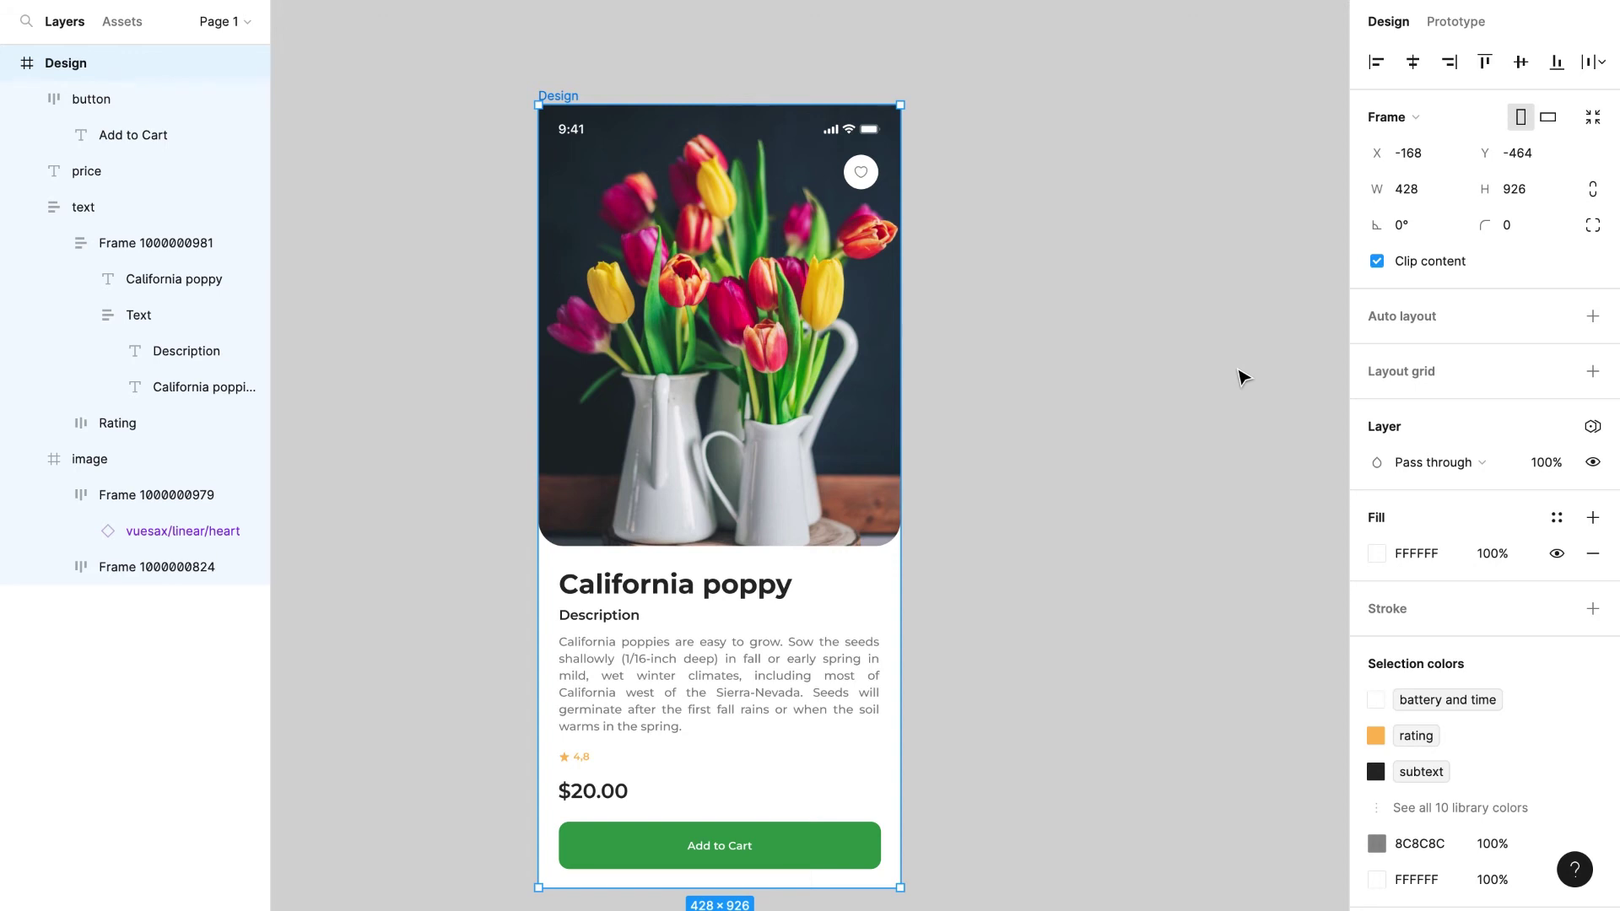
pyautogui.scroll(-2, 1004, 338)
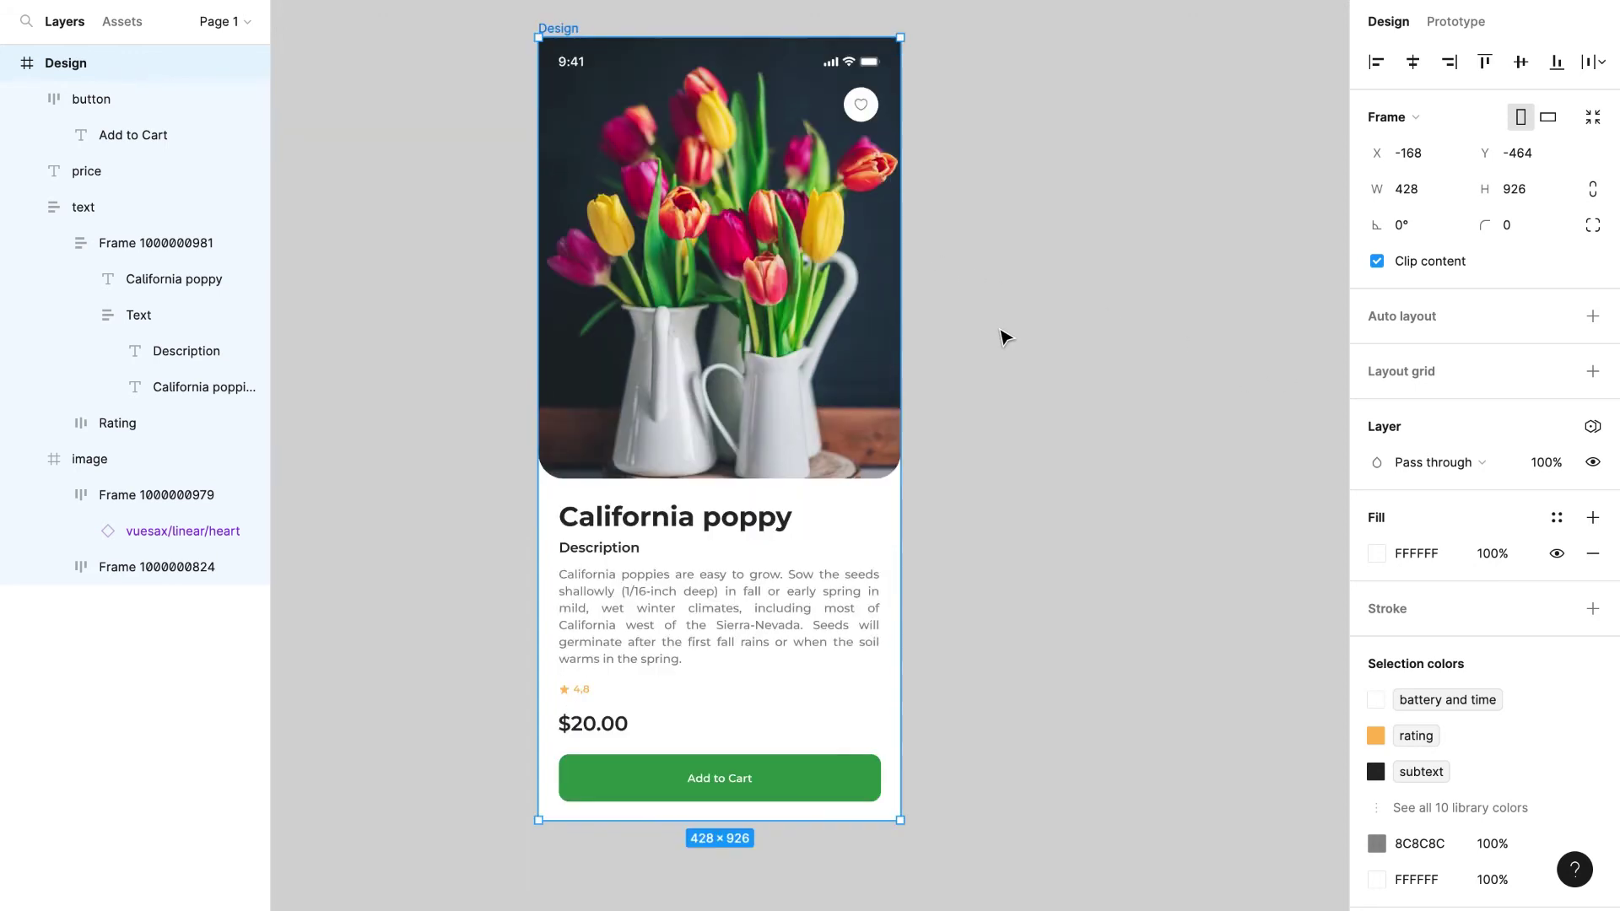
pyautogui.click(1596, 429)
pyautogui.moveTo(1583, 502)
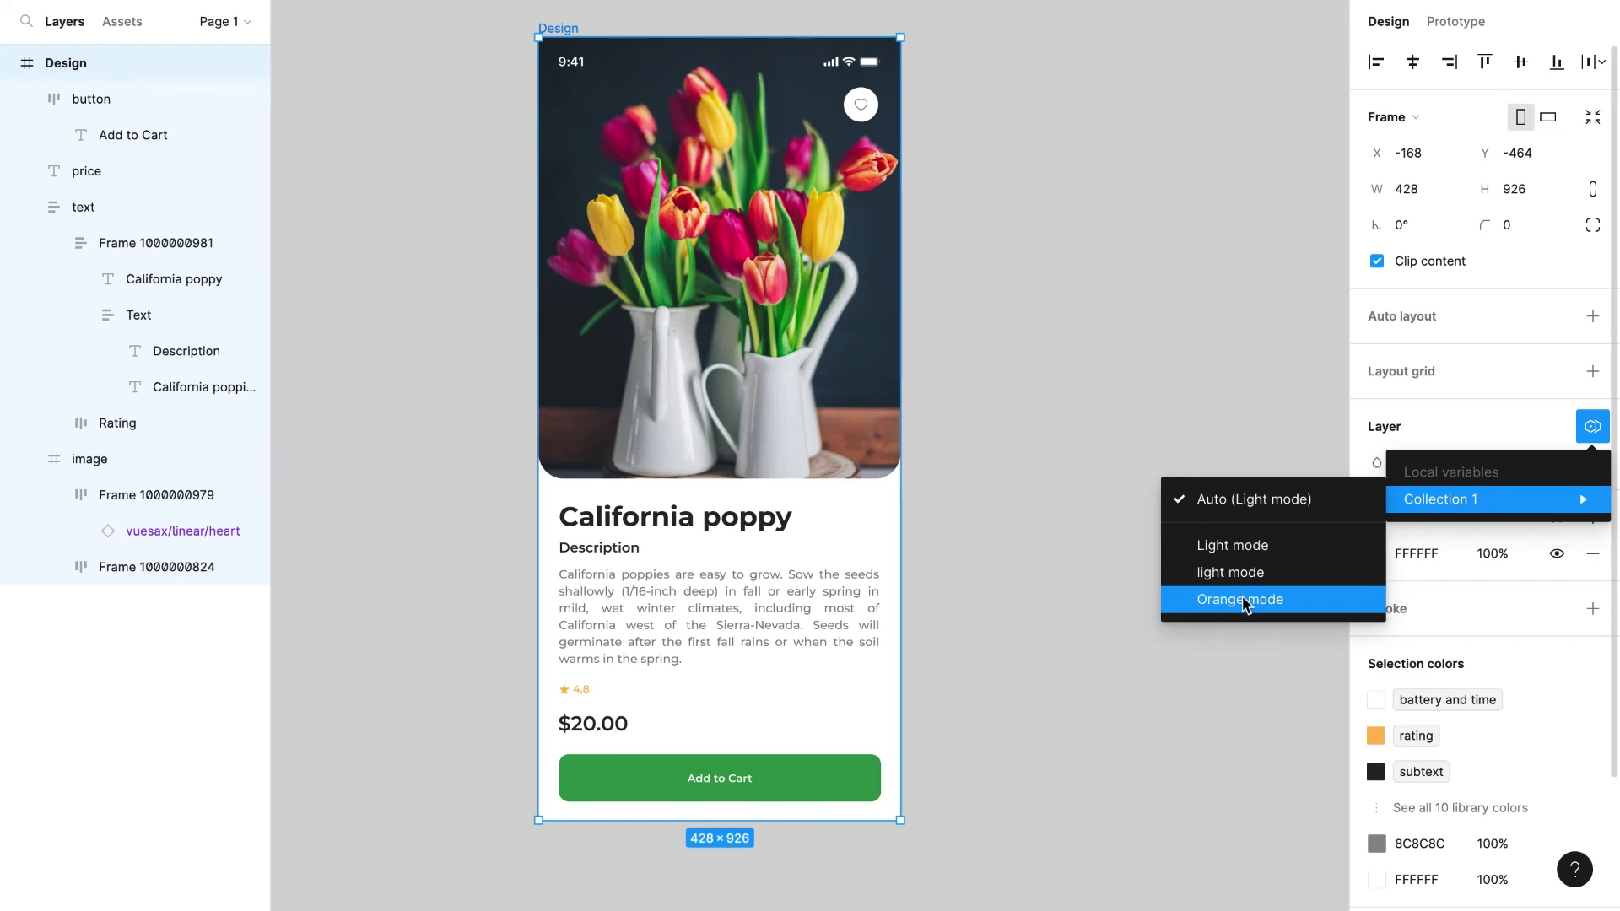
pyautogui.click(1219, 380)
pyautogui.click(1218, 380)
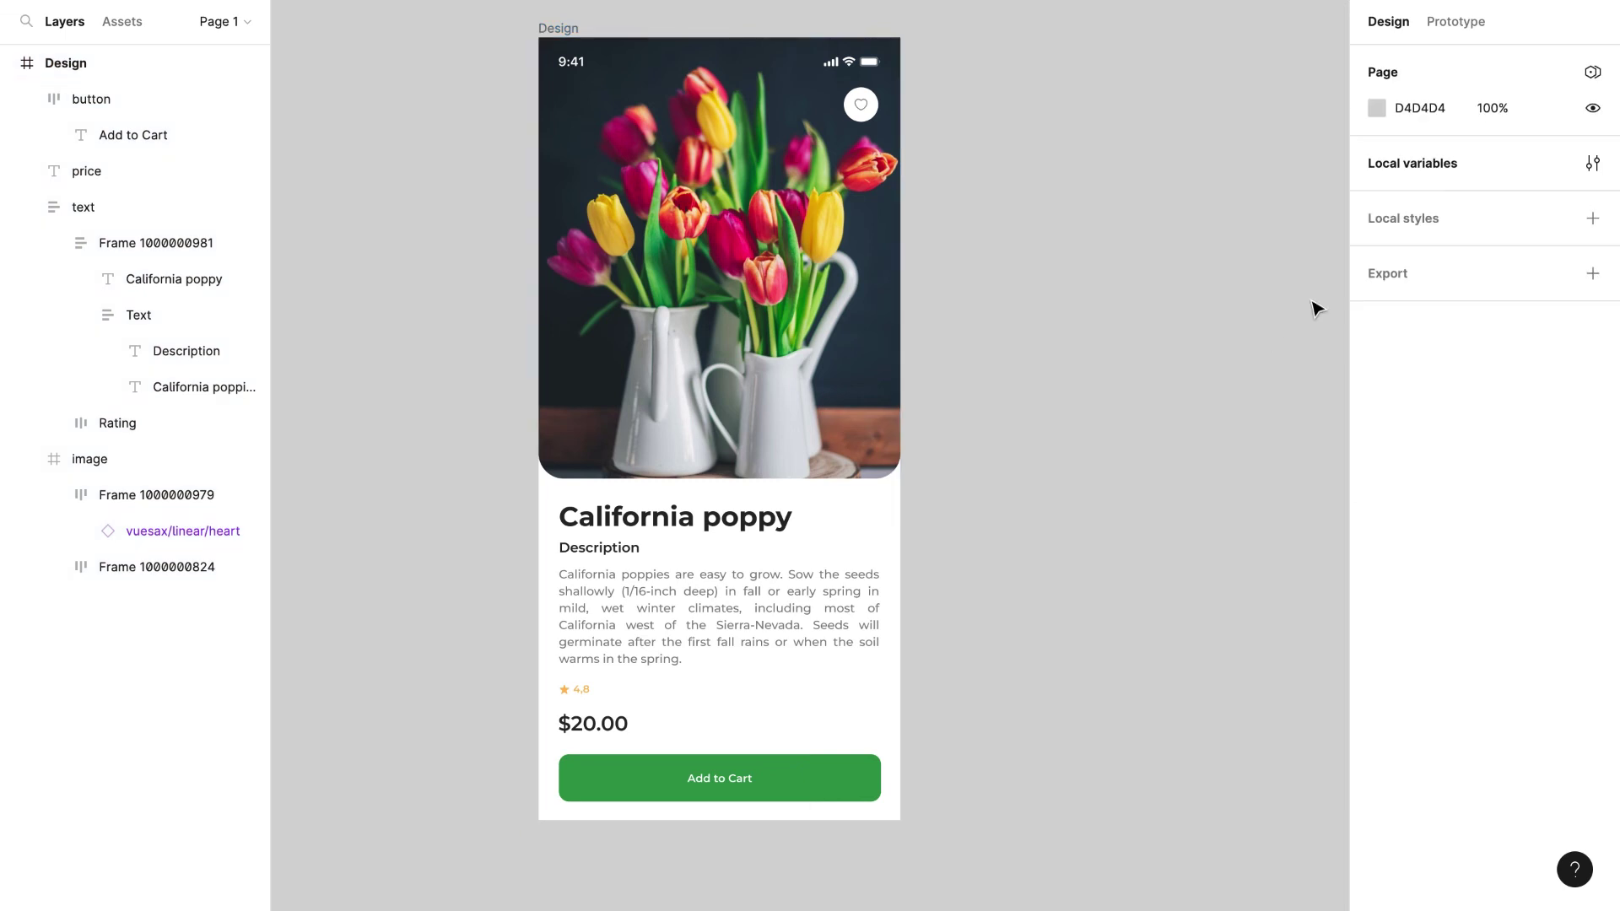
# Step: Rename the second mode column in Collection 1 to "Dark mode" and close the local variables
pyautogui.click(1591, 163)
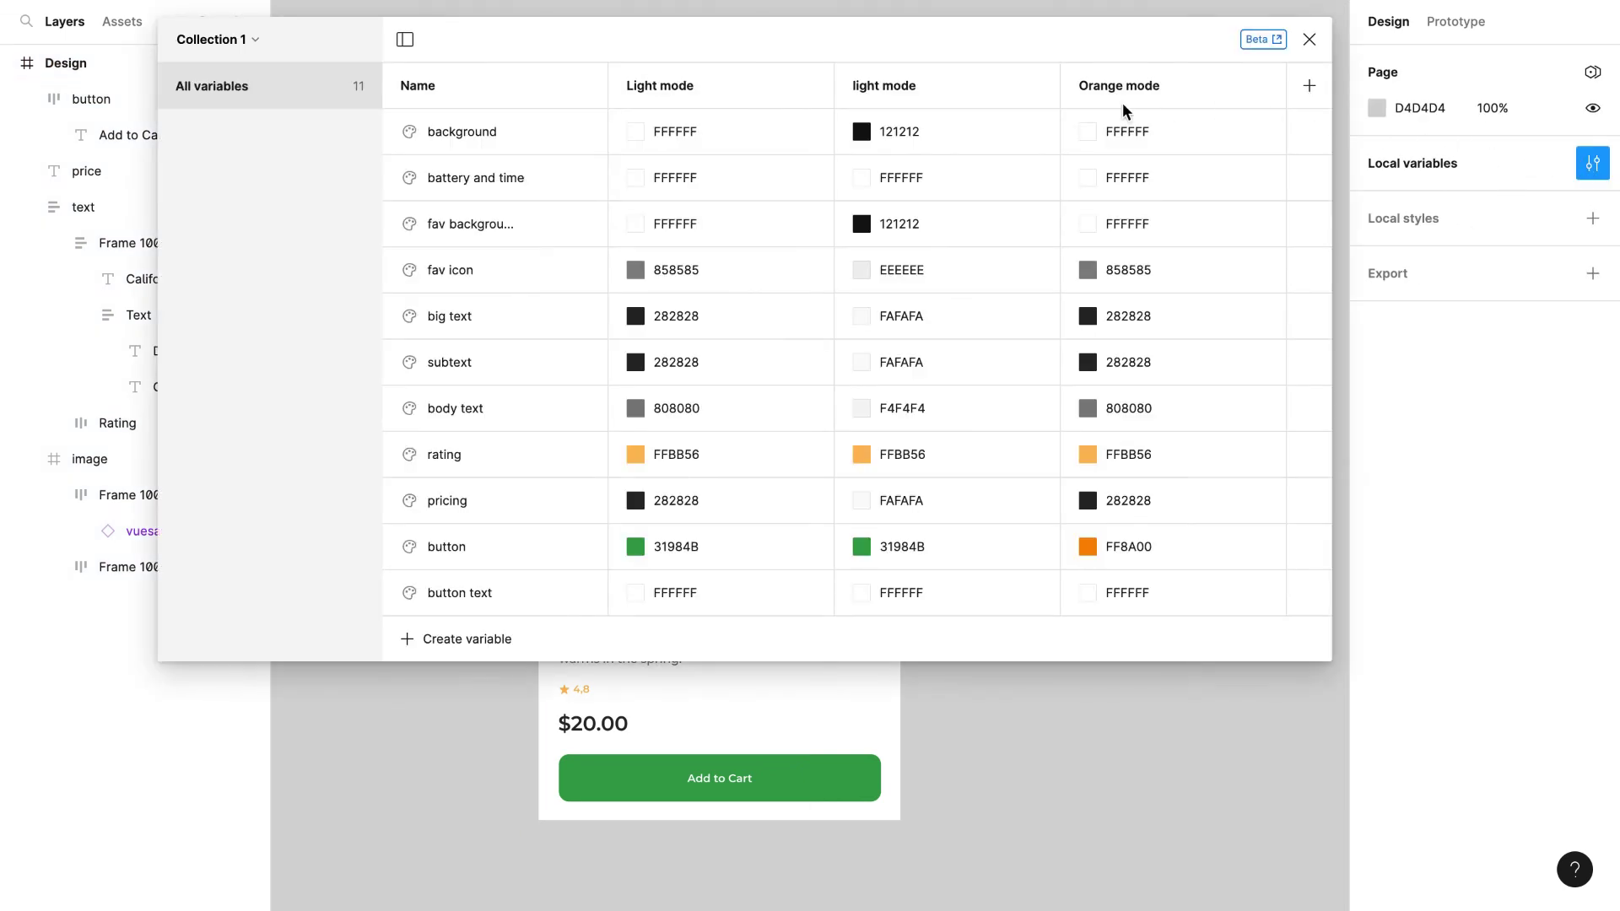
pyautogui.doubleClick(885, 87)
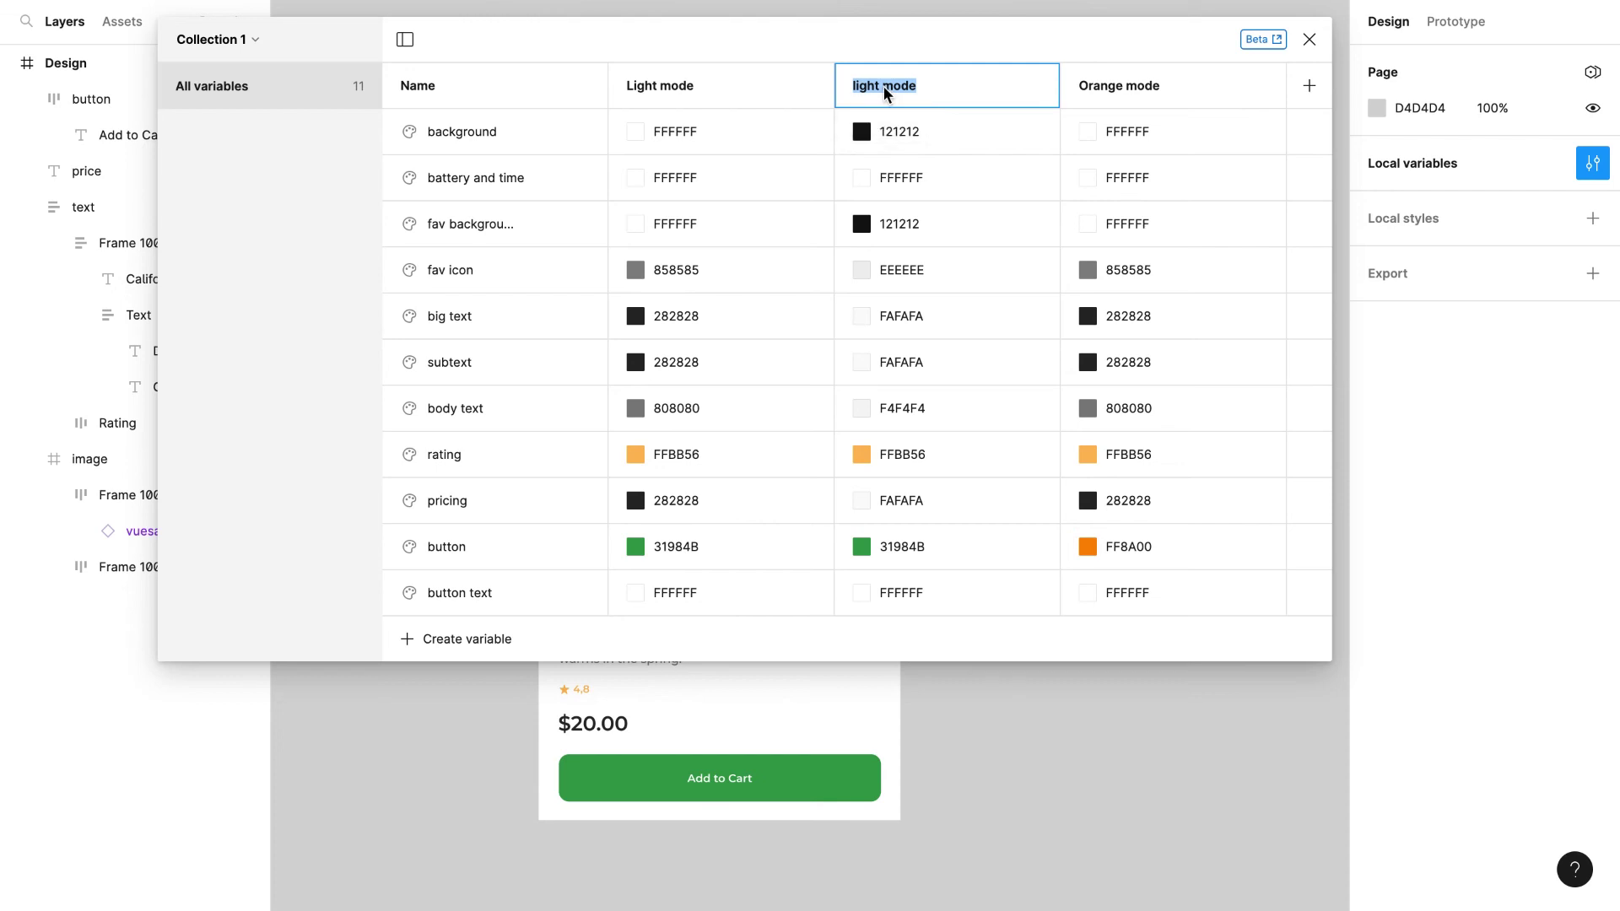
pyautogui.press('Tab')
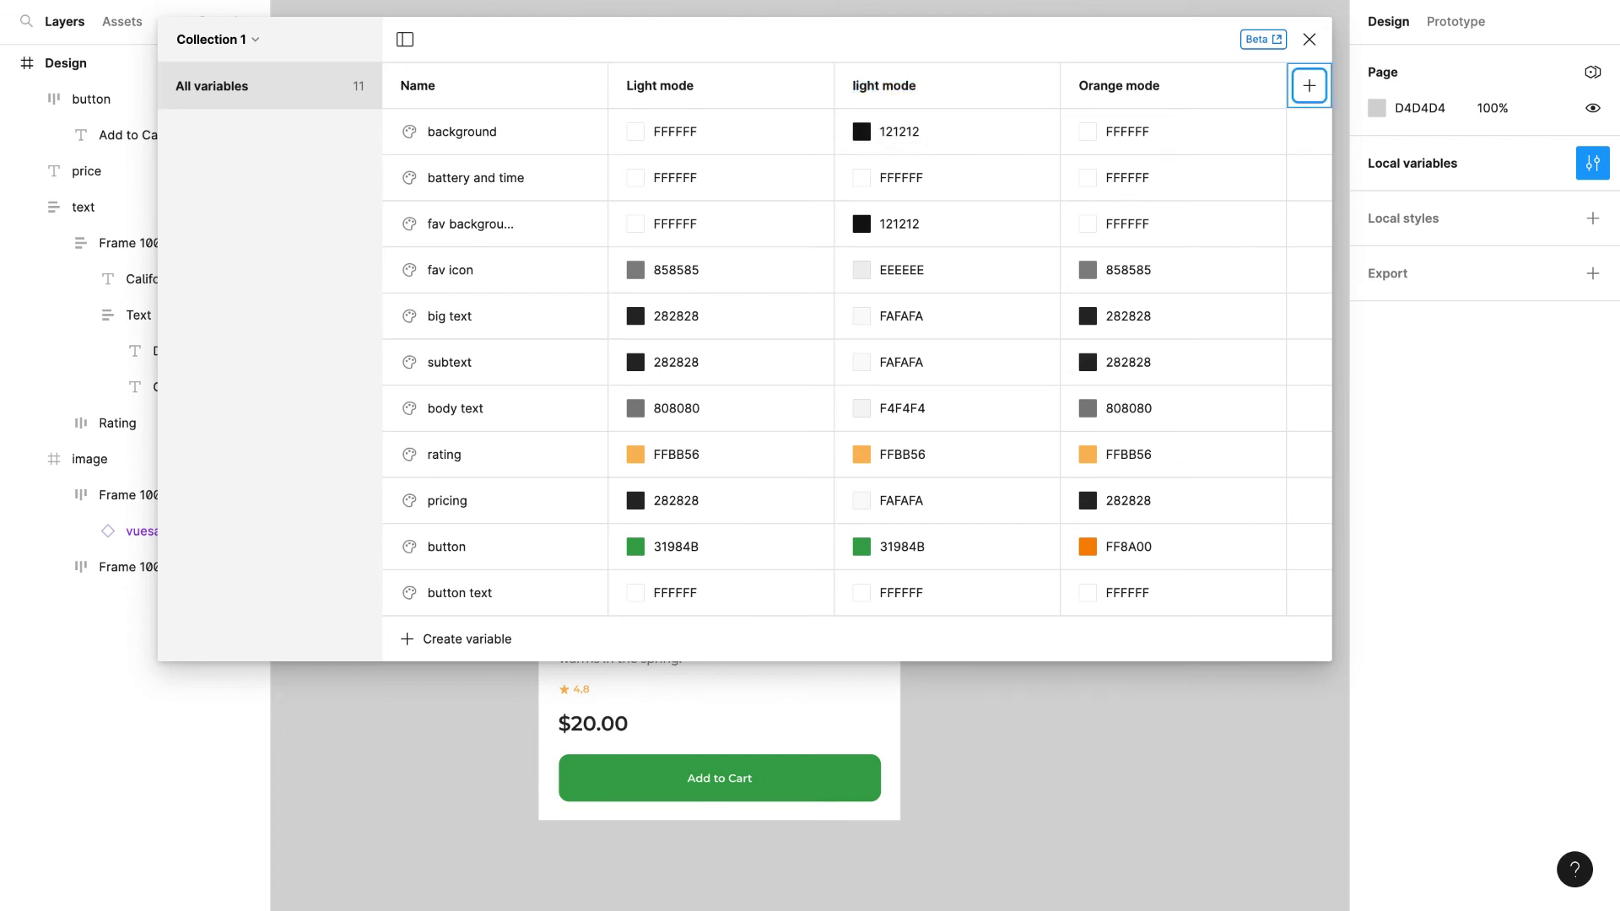
pyautogui.doubleClick(859, 85)
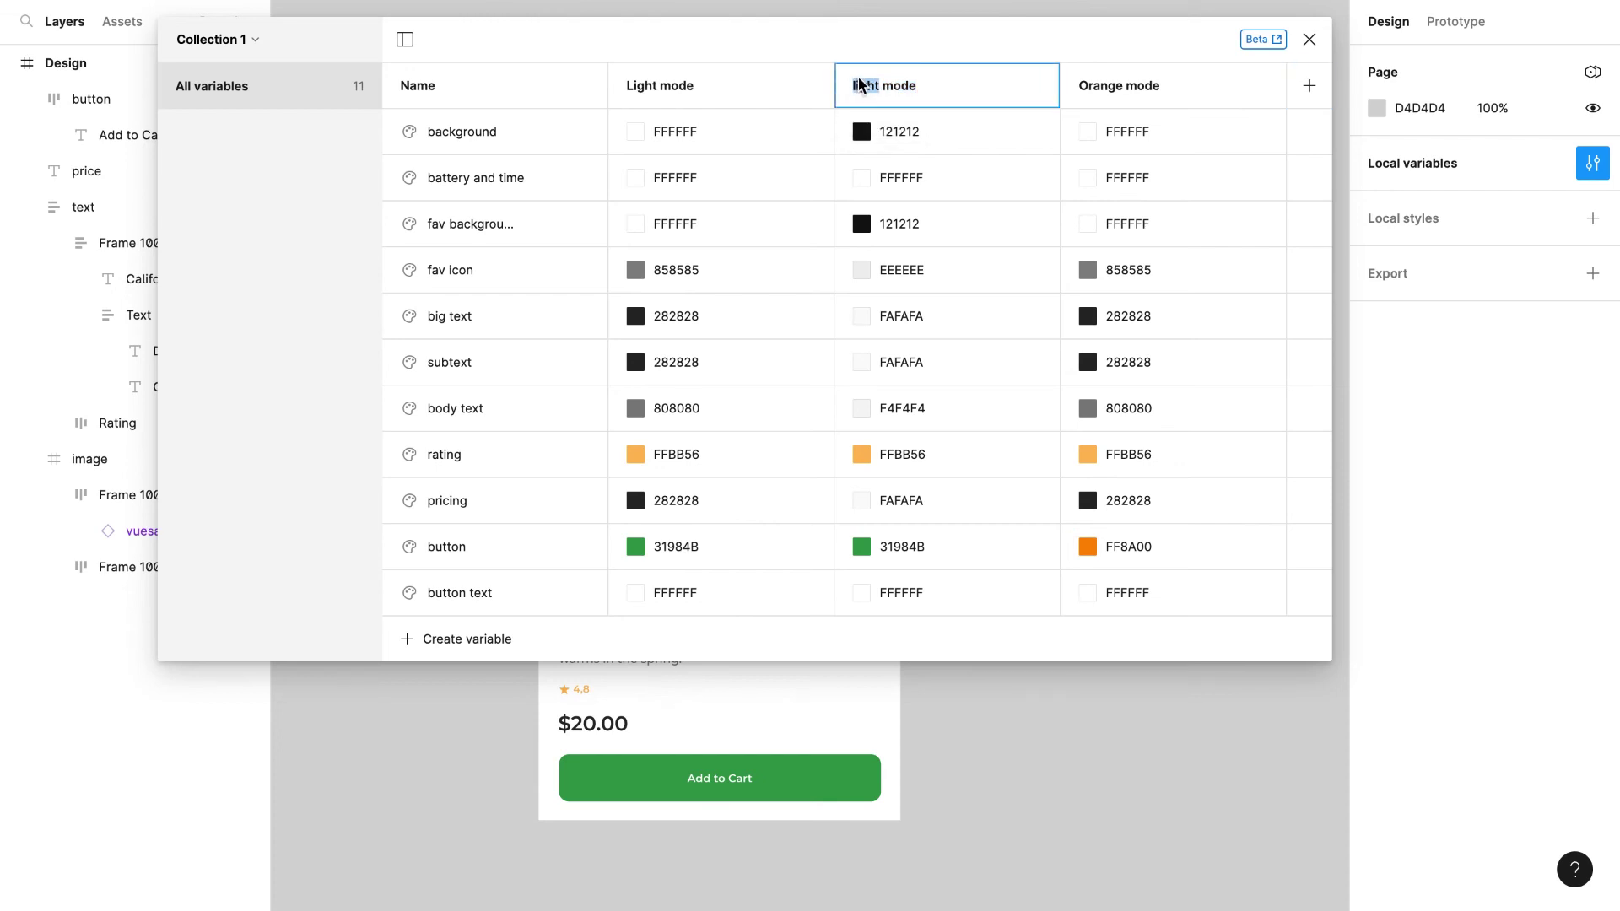
pyautogui.write('Dark')
pyautogui.click(1308, 40)
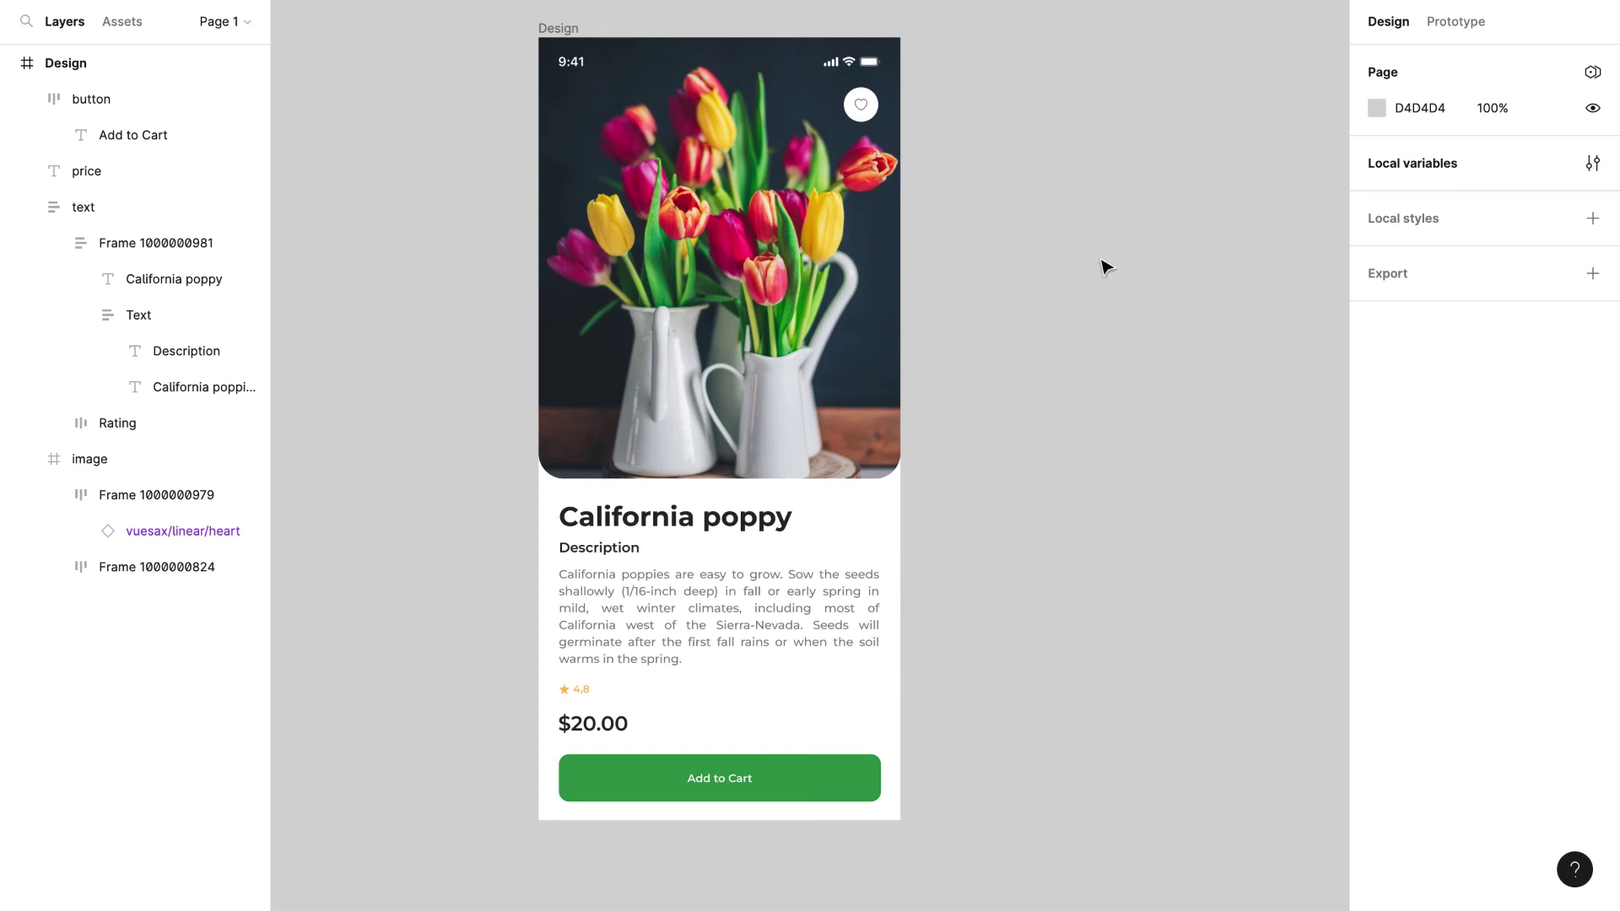
# Step: Set the Design frame's Collection 1 variables to Light mode, switch them to Dark mode, and deselect the frame
pyautogui.click(570, 37)
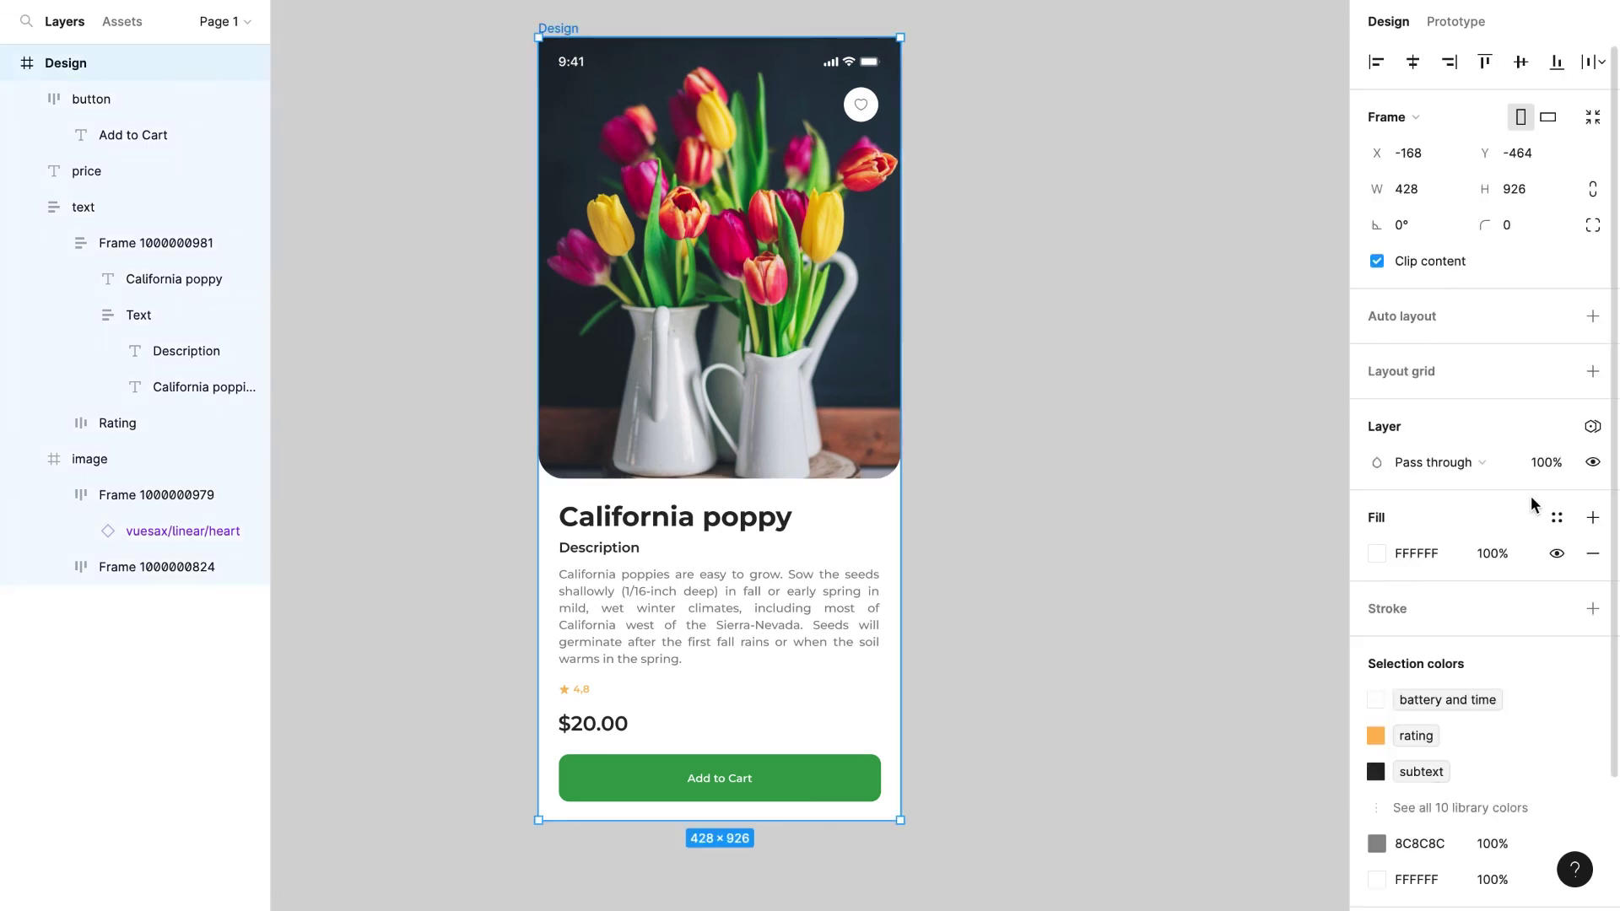
pyautogui.click(1592, 427)
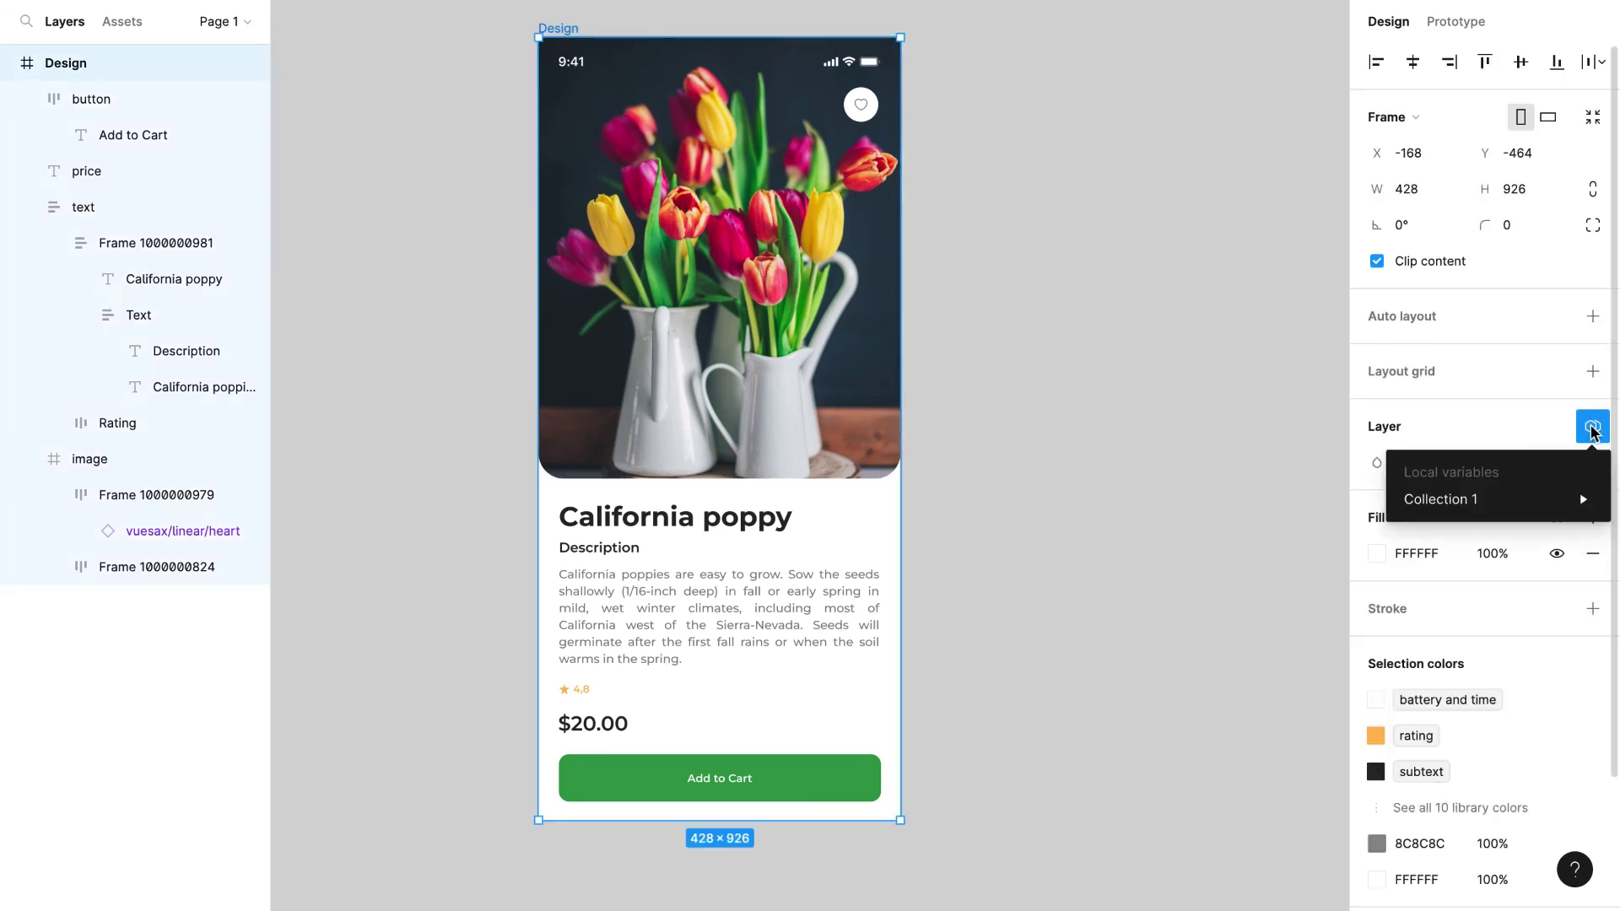
pyautogui.moveTo(1501, 500)
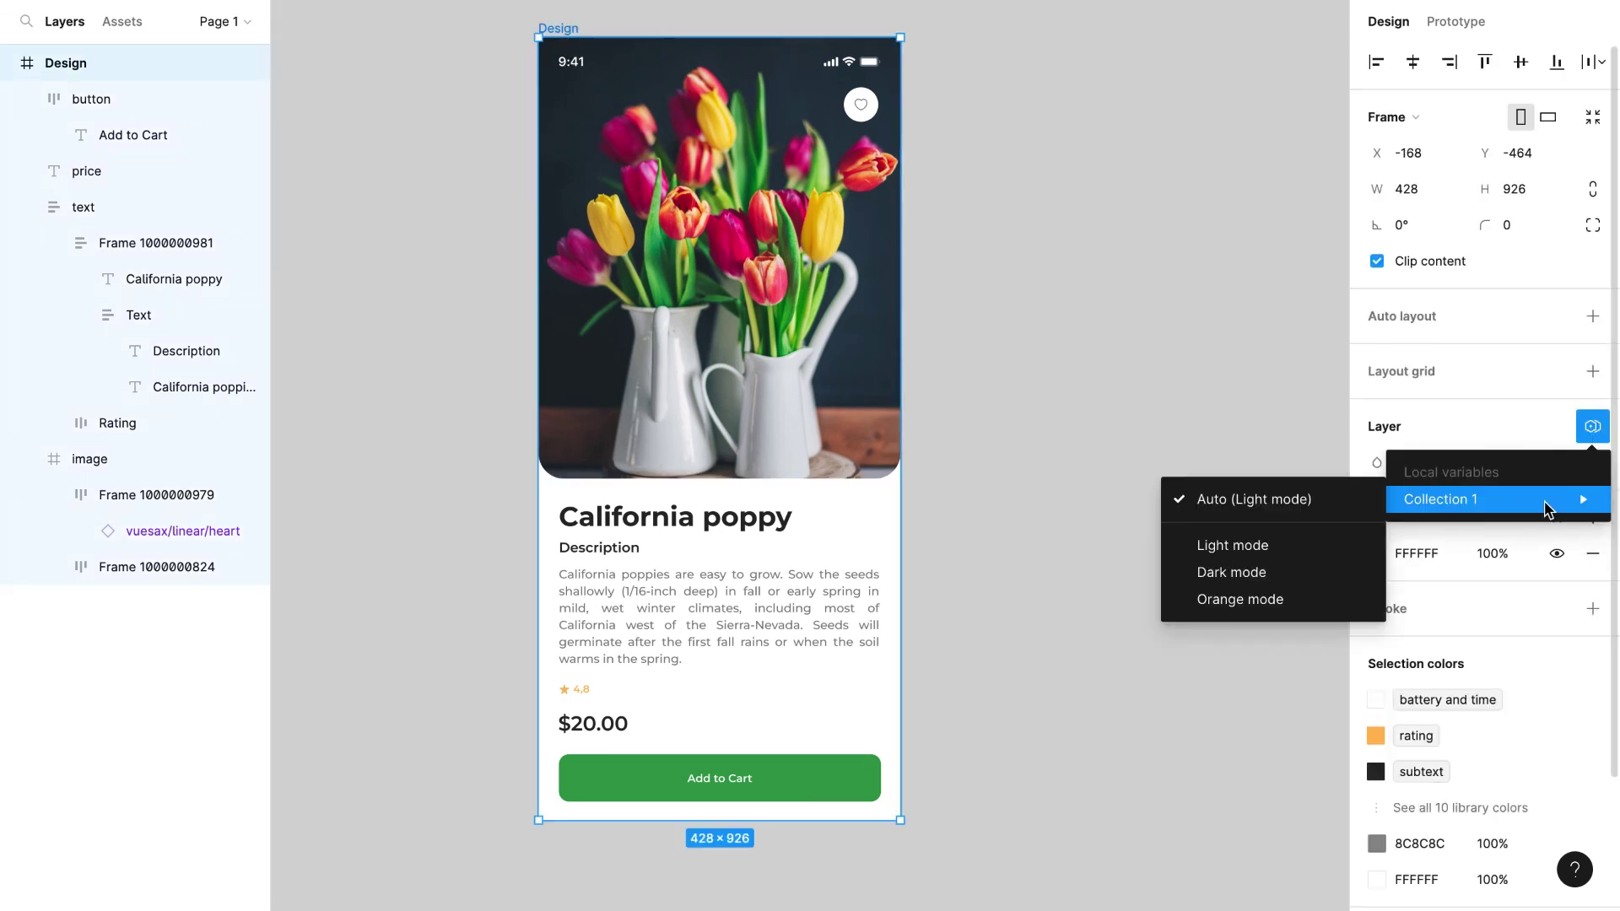
pyautogui.click(1236, 549)
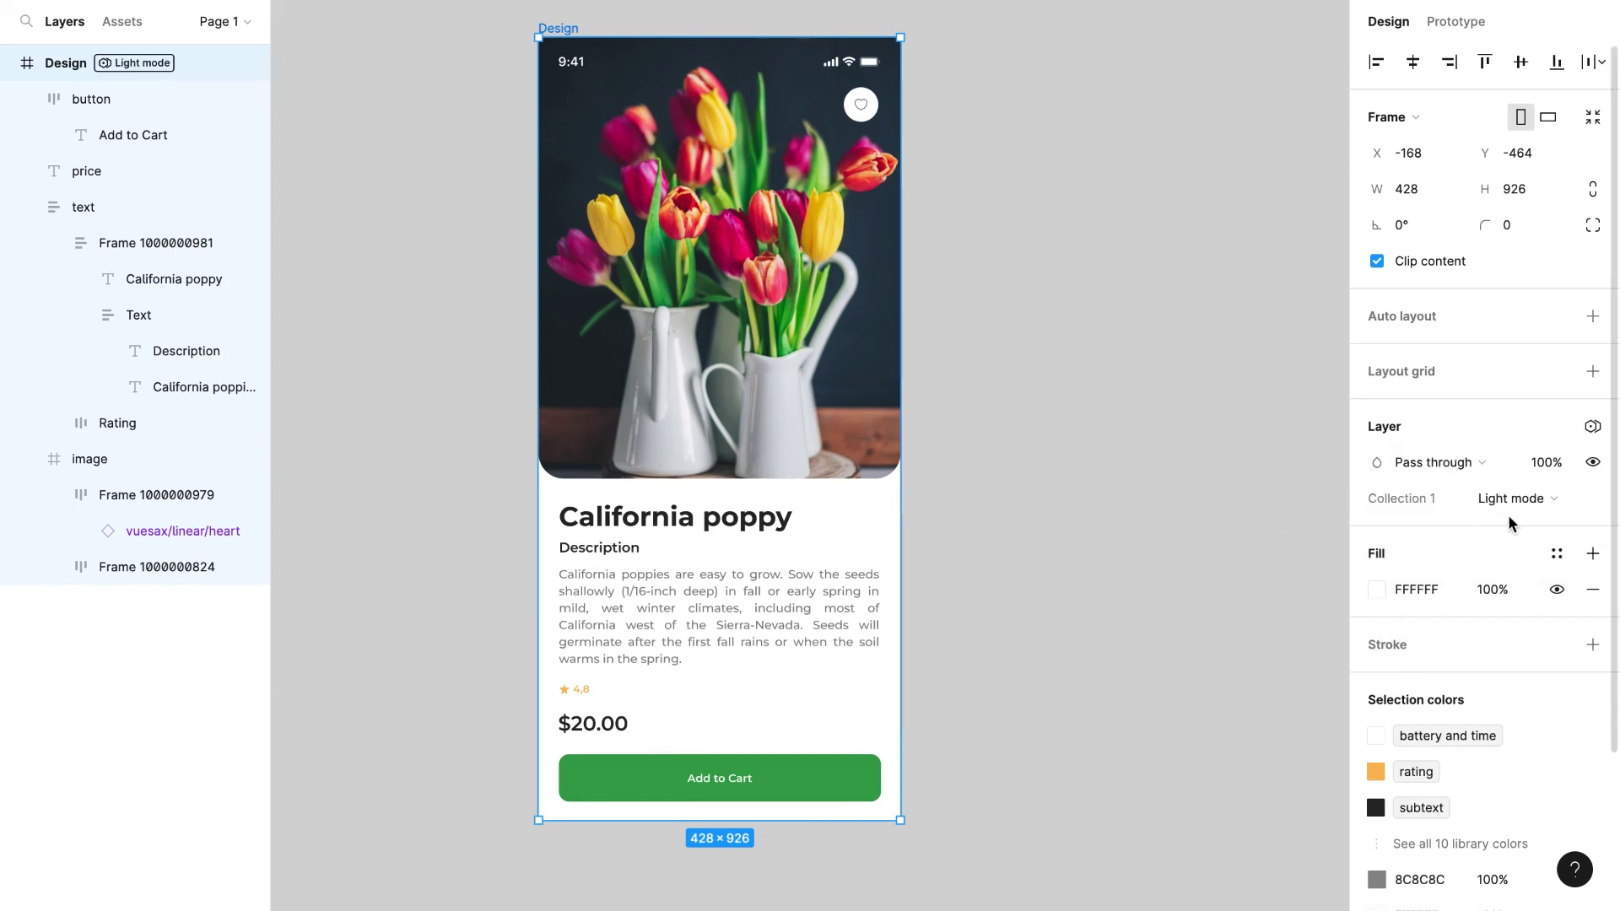
pyautogui.click(1552, 502)
pyautogui.click(1544, 525)
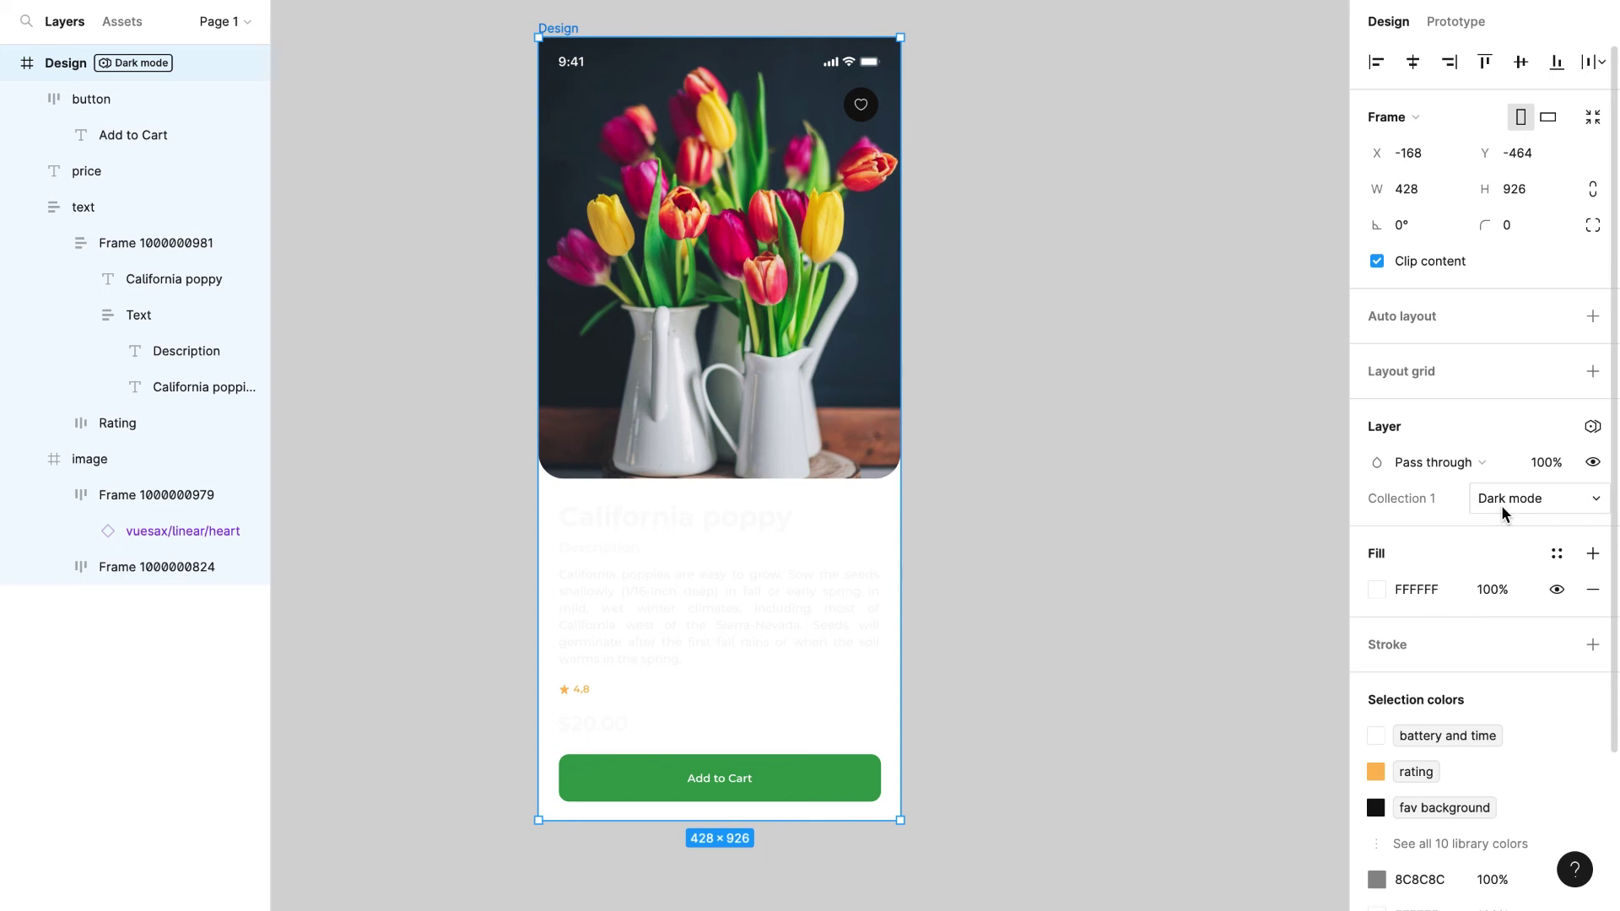
pyautogui.click(1234, 363)
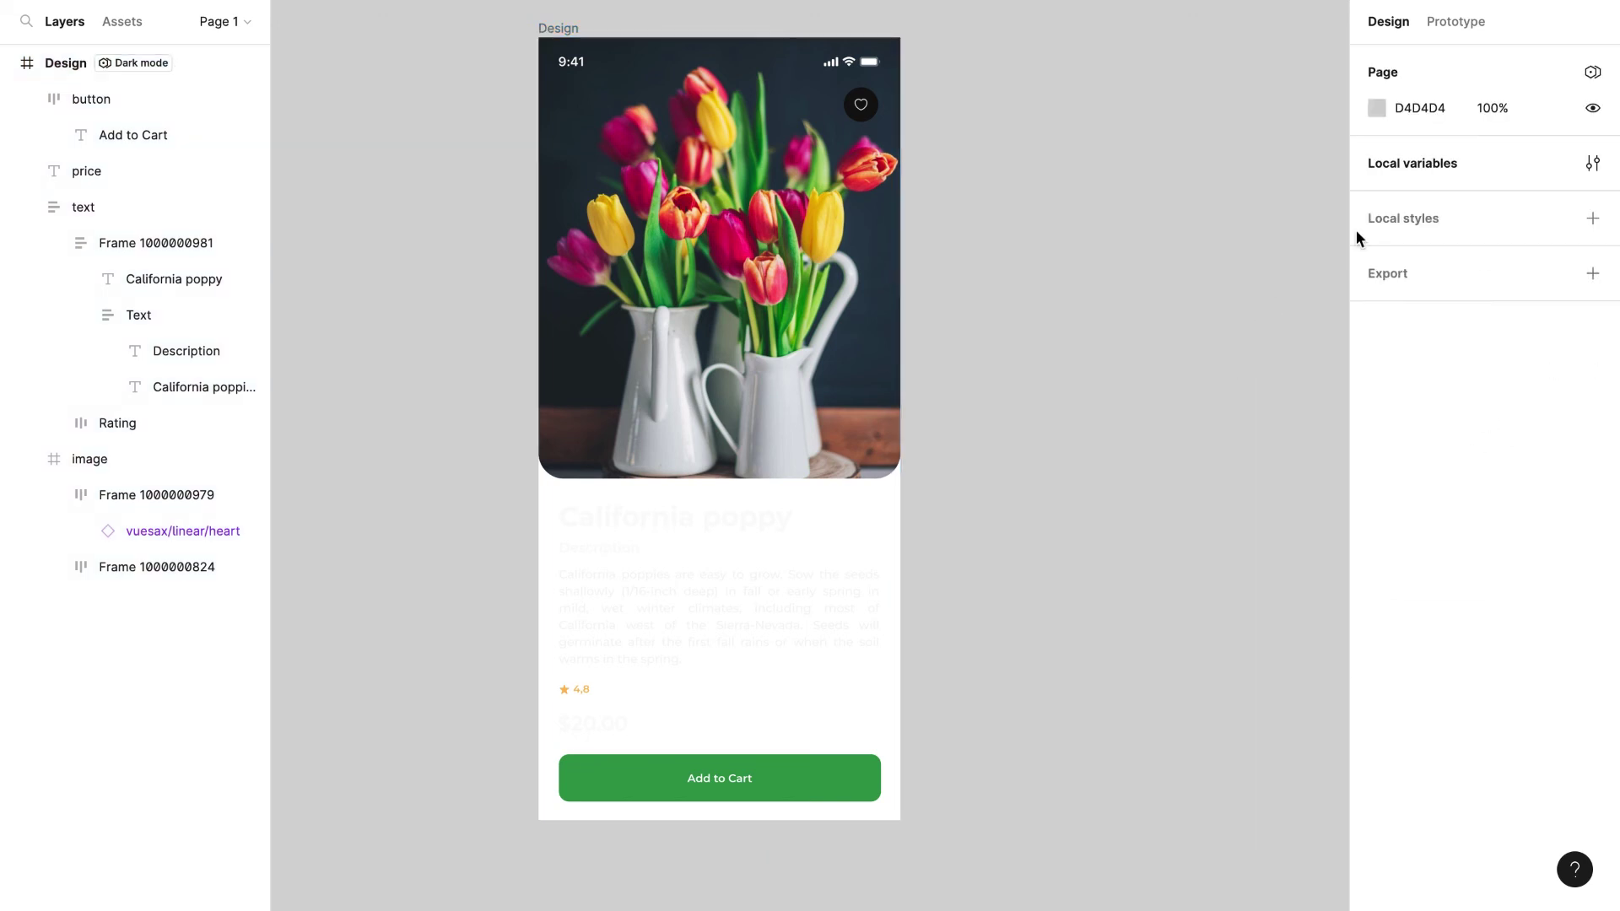
# Step: Check the background variable's mode values in the local variables, and set the Design frame's Collection 1 variables to Light mode
pyautogui.click(1456, 165)
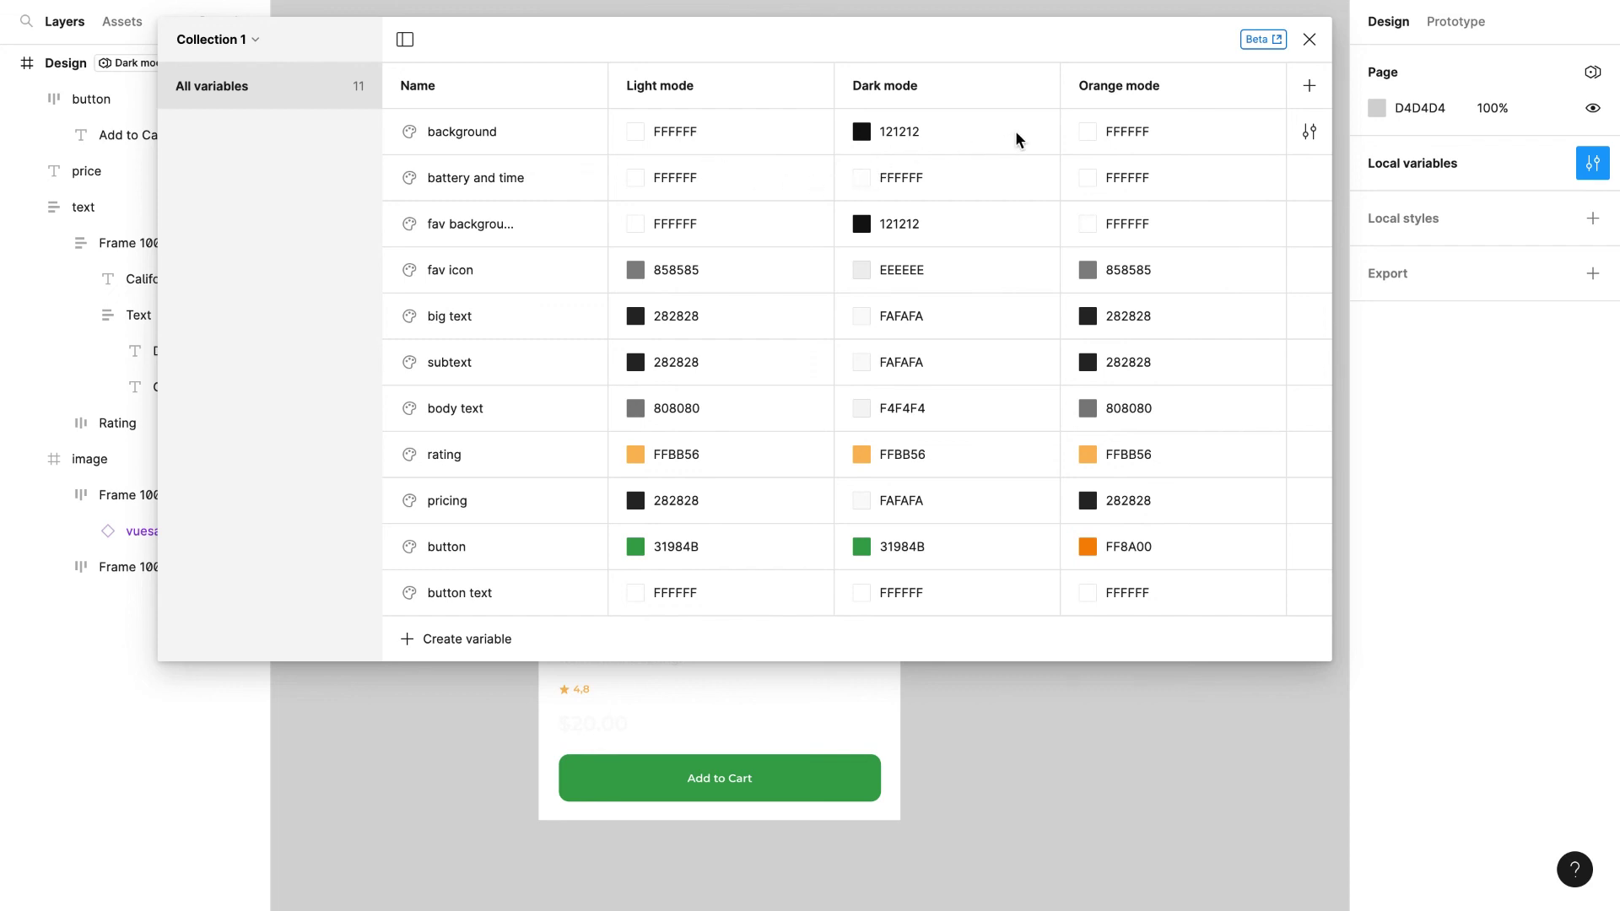
pyautogui.click(1312, 51)
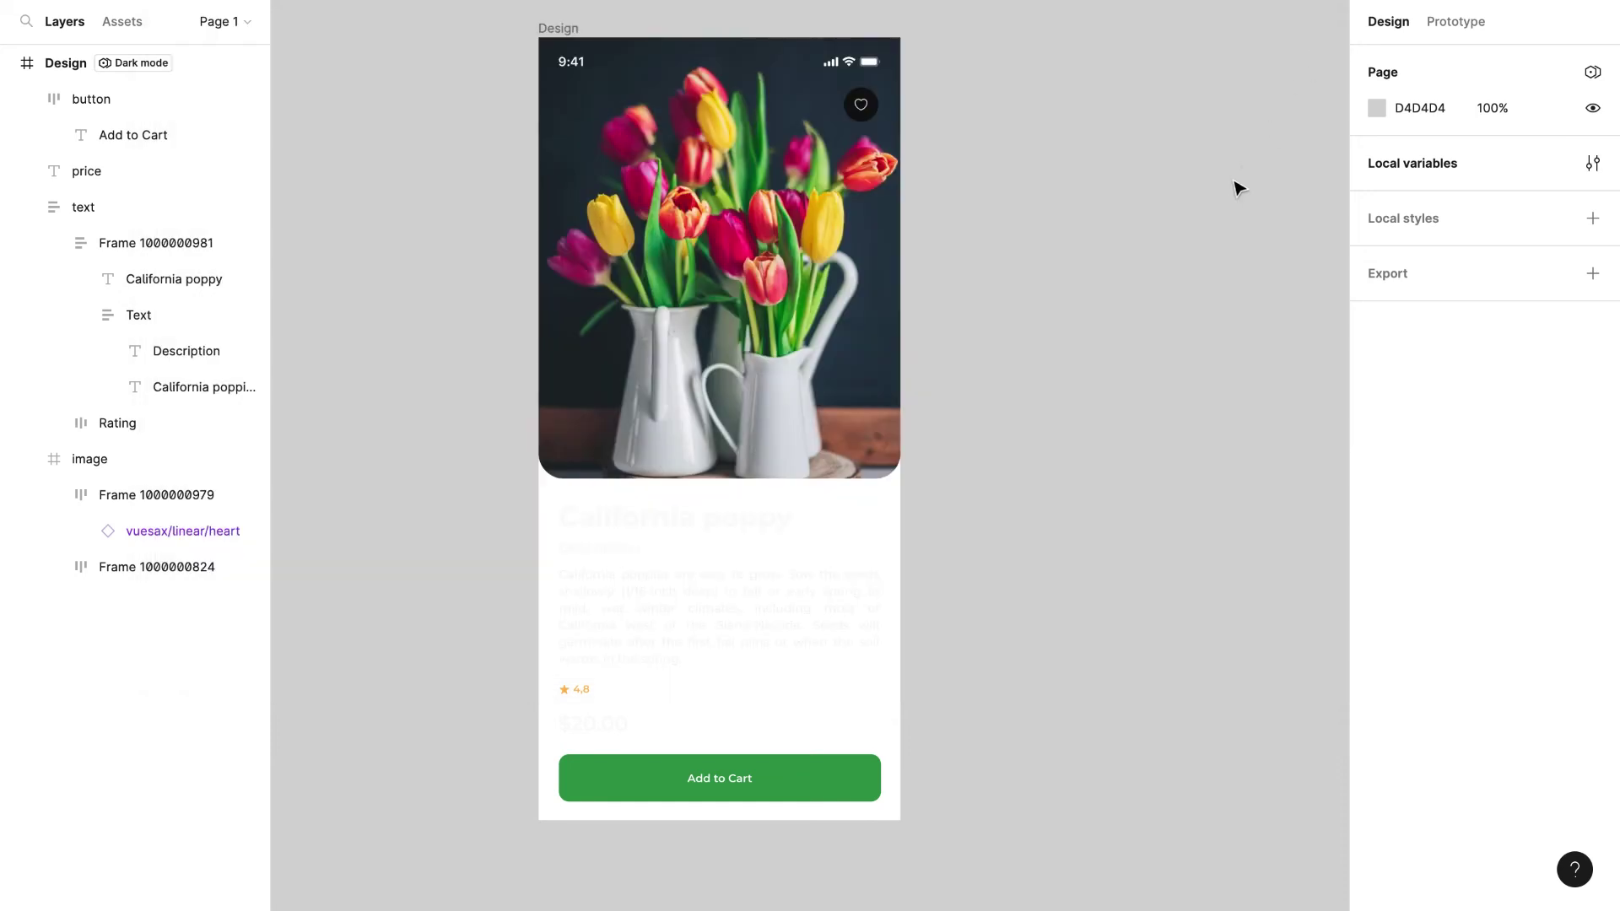
pyautogui.click(563, 34)
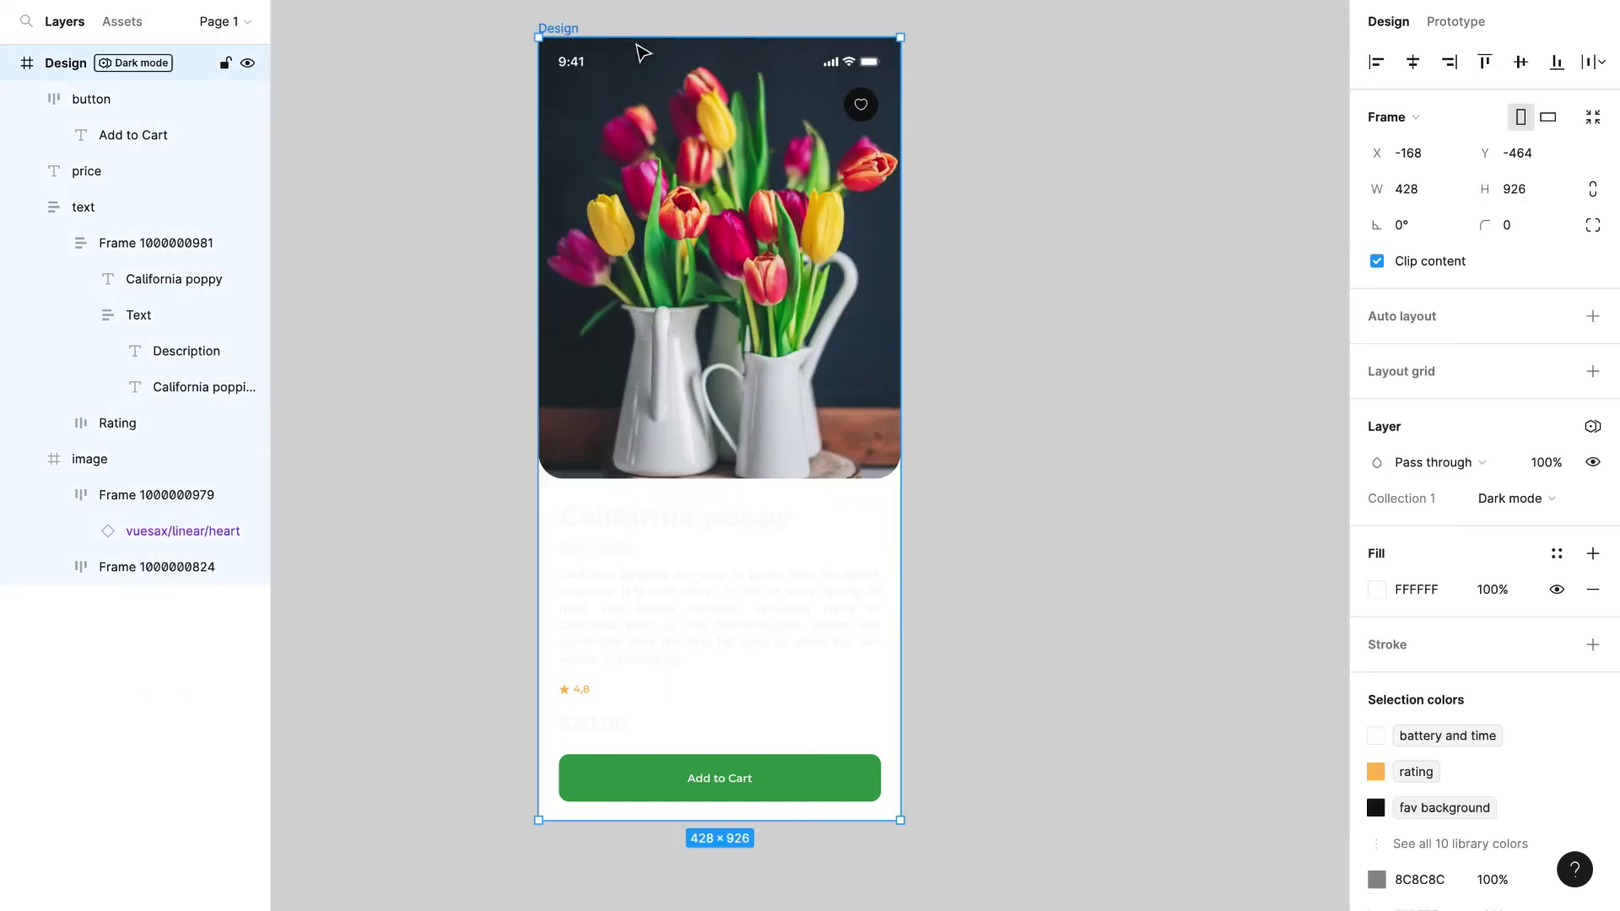
pyautogui.click(1556, 557)
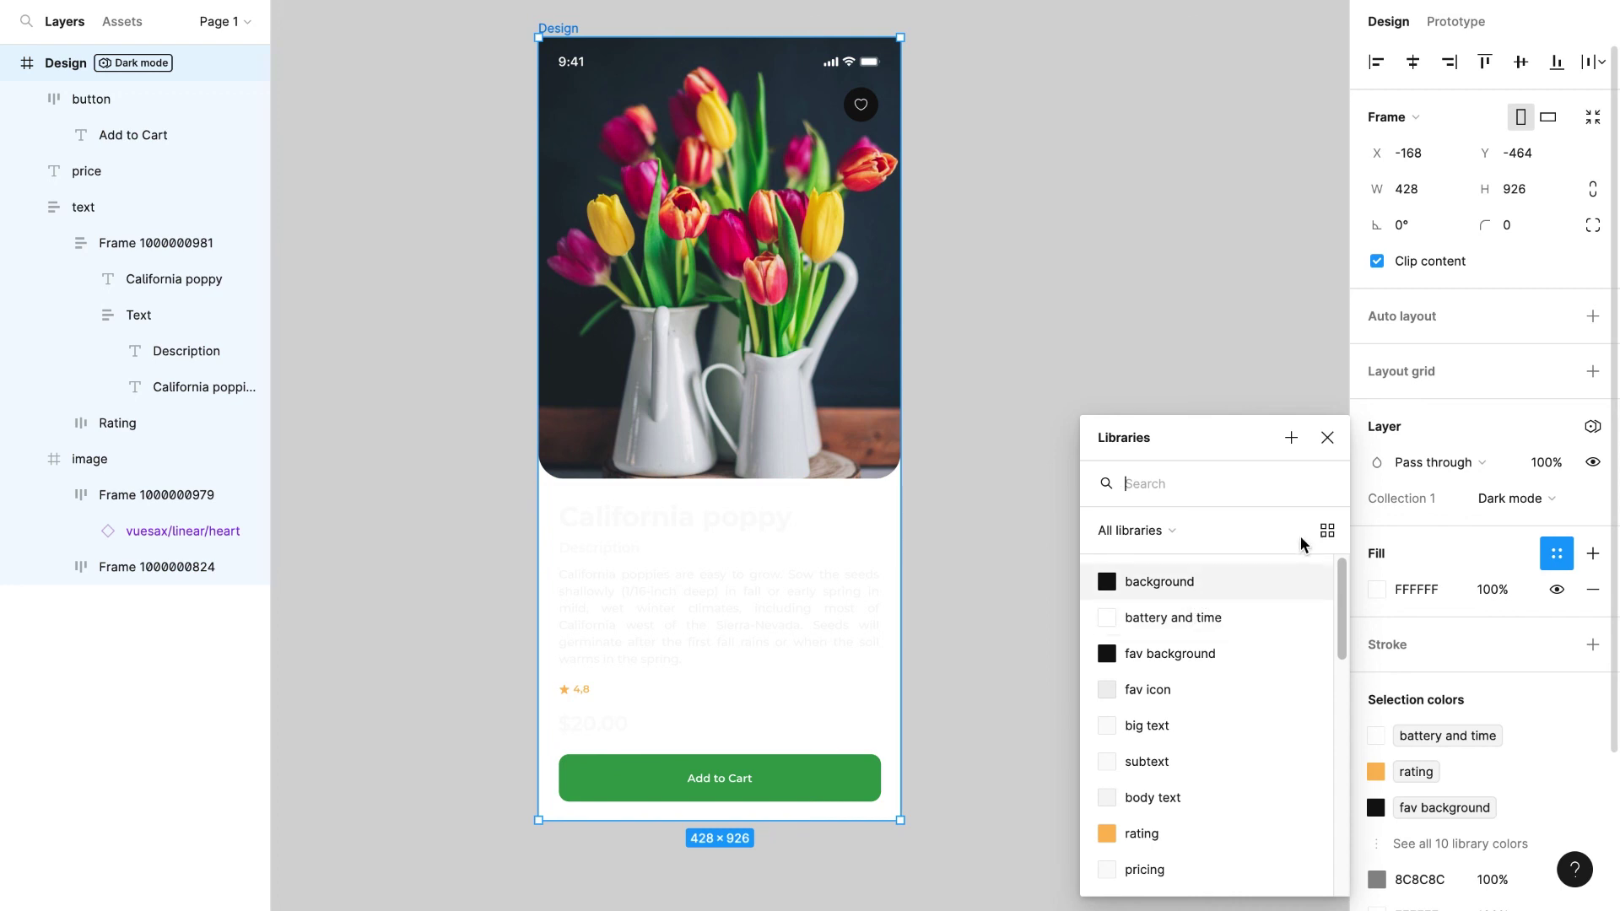
pyautogui.click(1517, 498)
pyautogui.click(1524, 472)
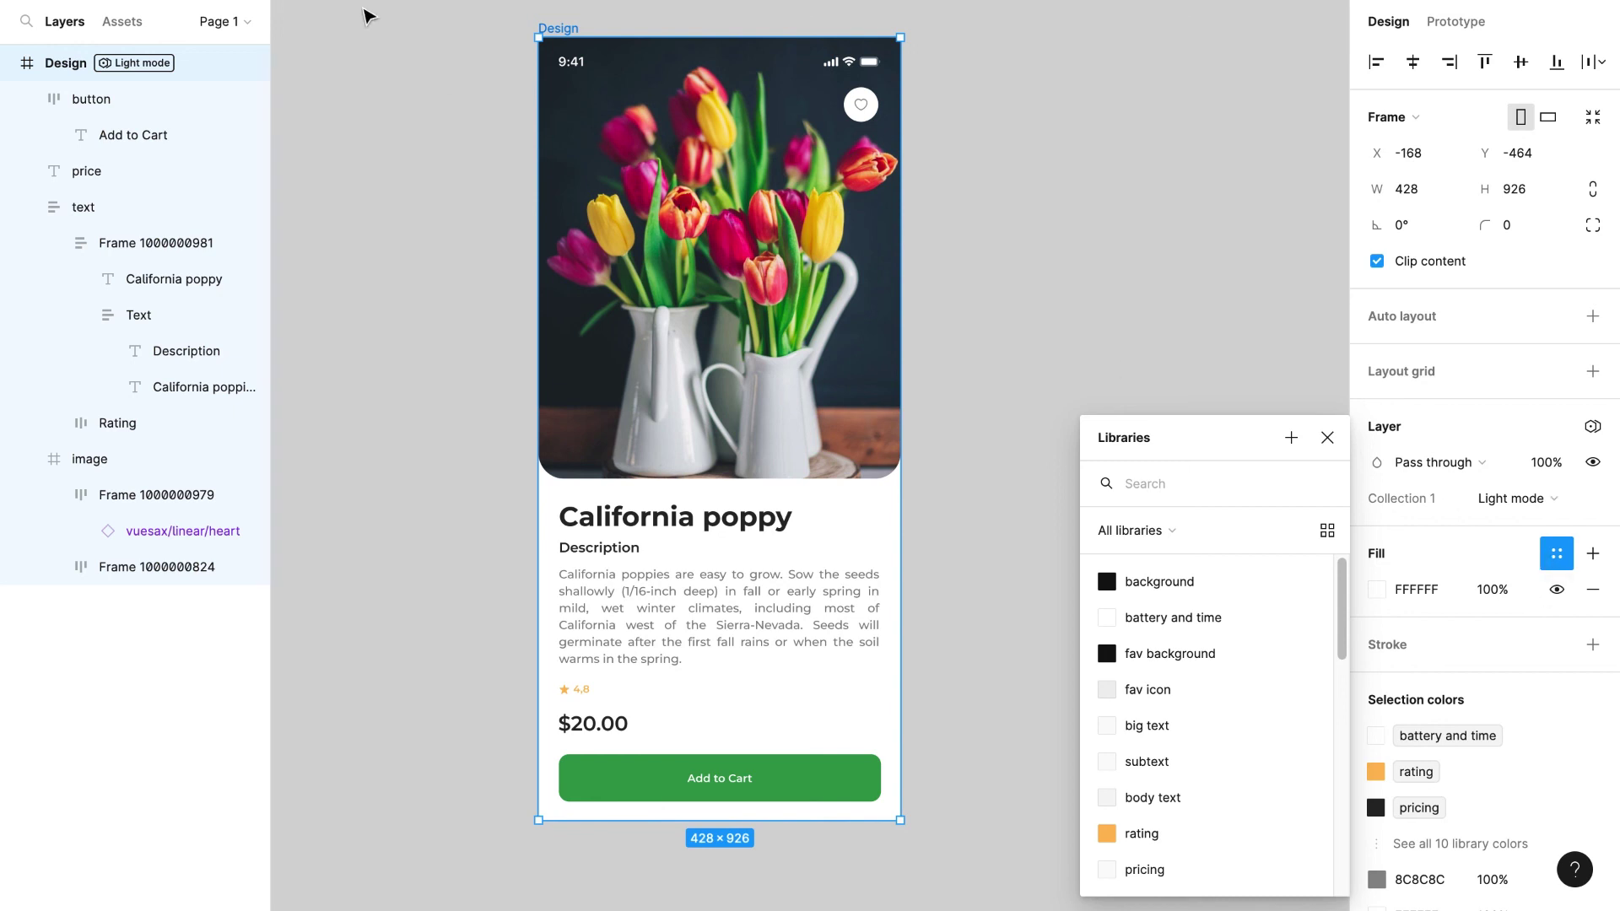
# Step: Apply the "background" variable to the white FFFFFF fill of the Design frame and deselect the frame
pyautogui.click(391, 57)
pyautogui.click(544, 29)
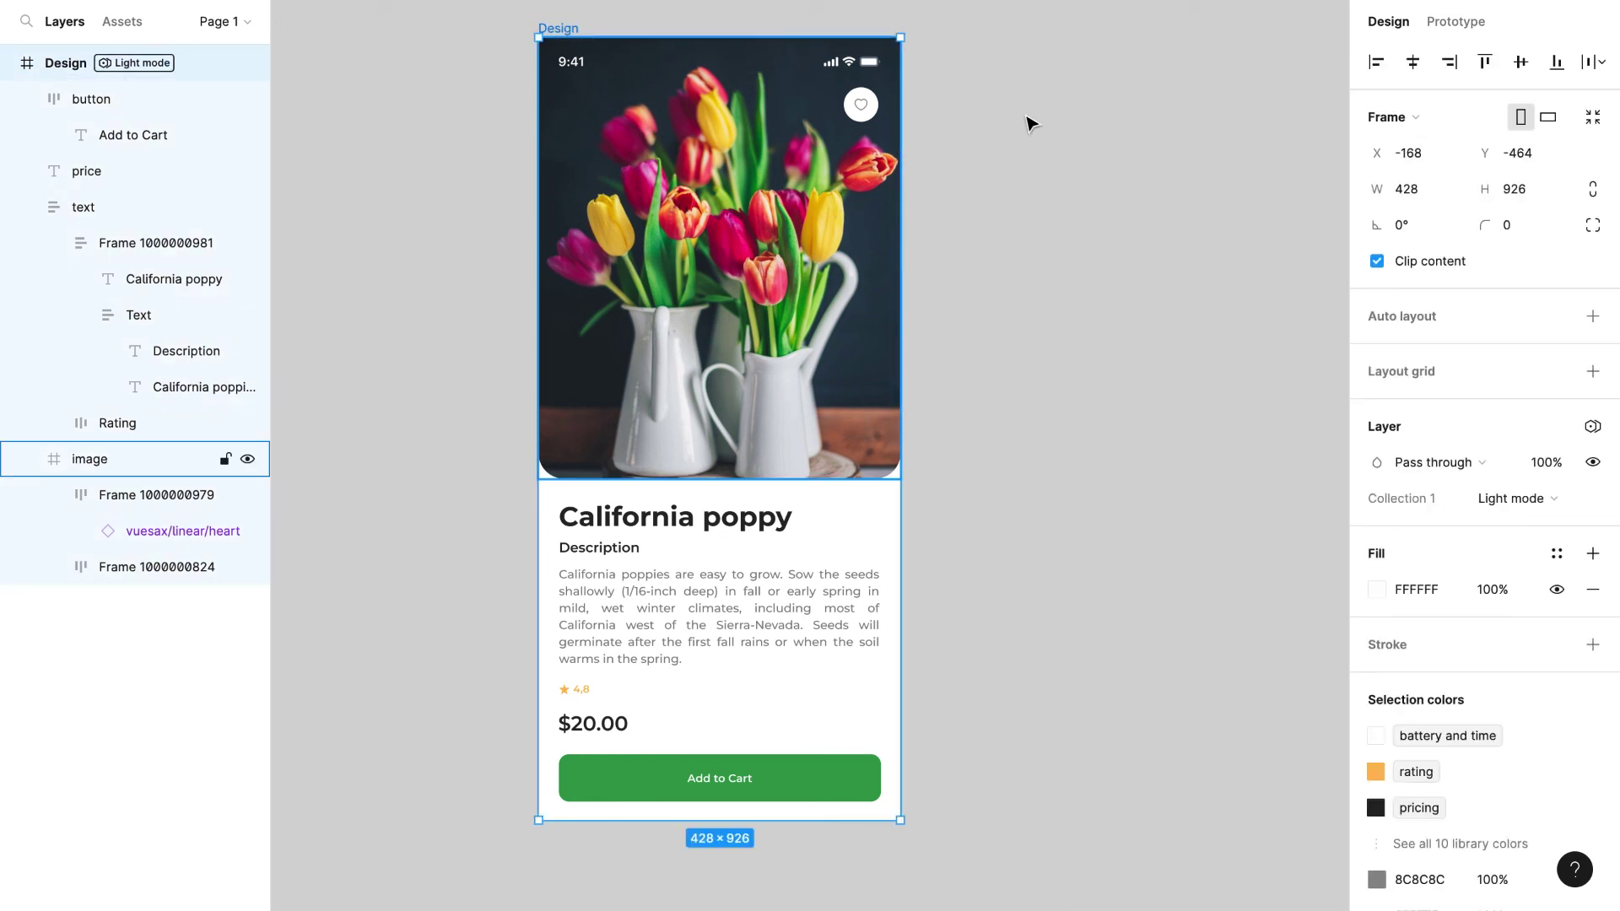
pyautogui.click(1557, 554)
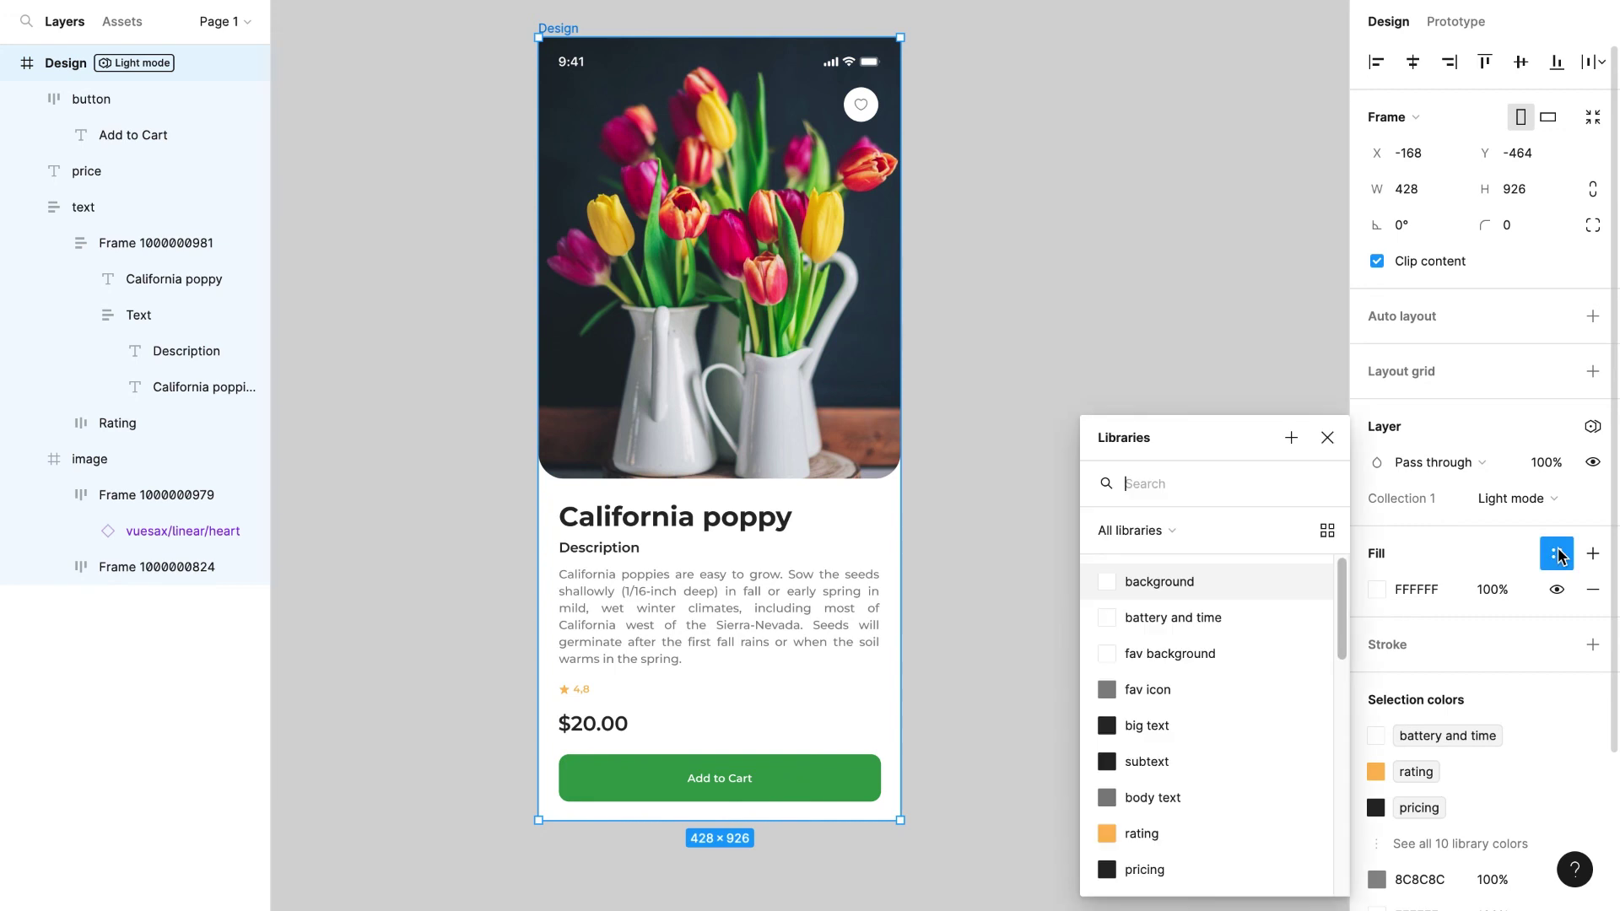
pyautogui.click(1241, 588)
pyautogui.click(1244, 589)
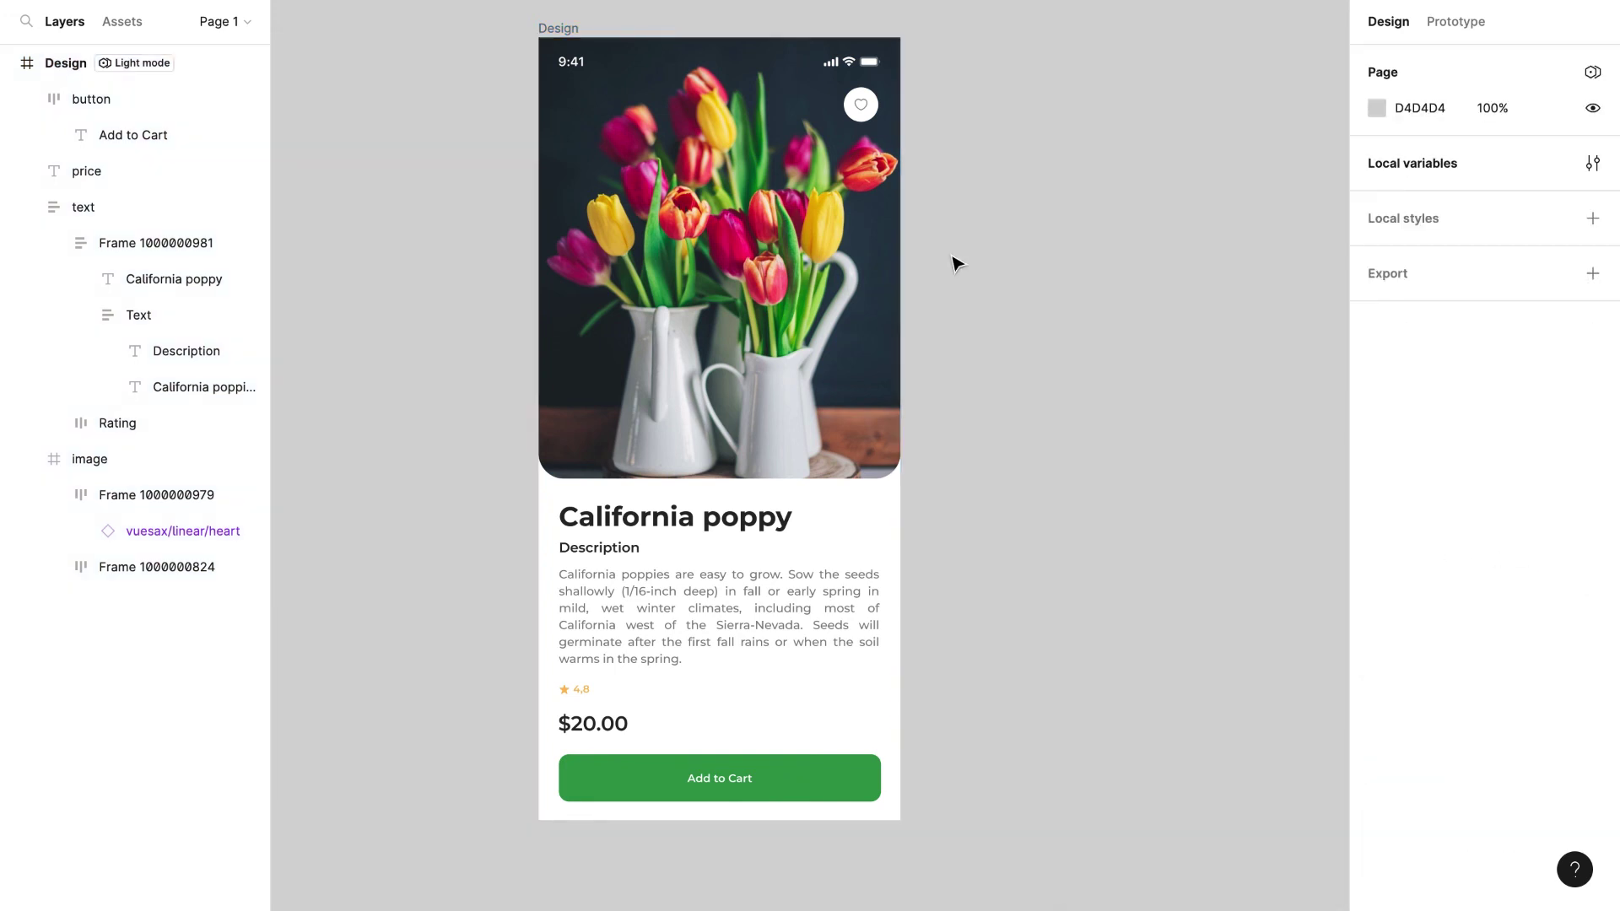
# Step: Preview the Design frame in Dark mode, and switch its Collection 1 variables to Orange mode
pyautogui.click(553, 28)
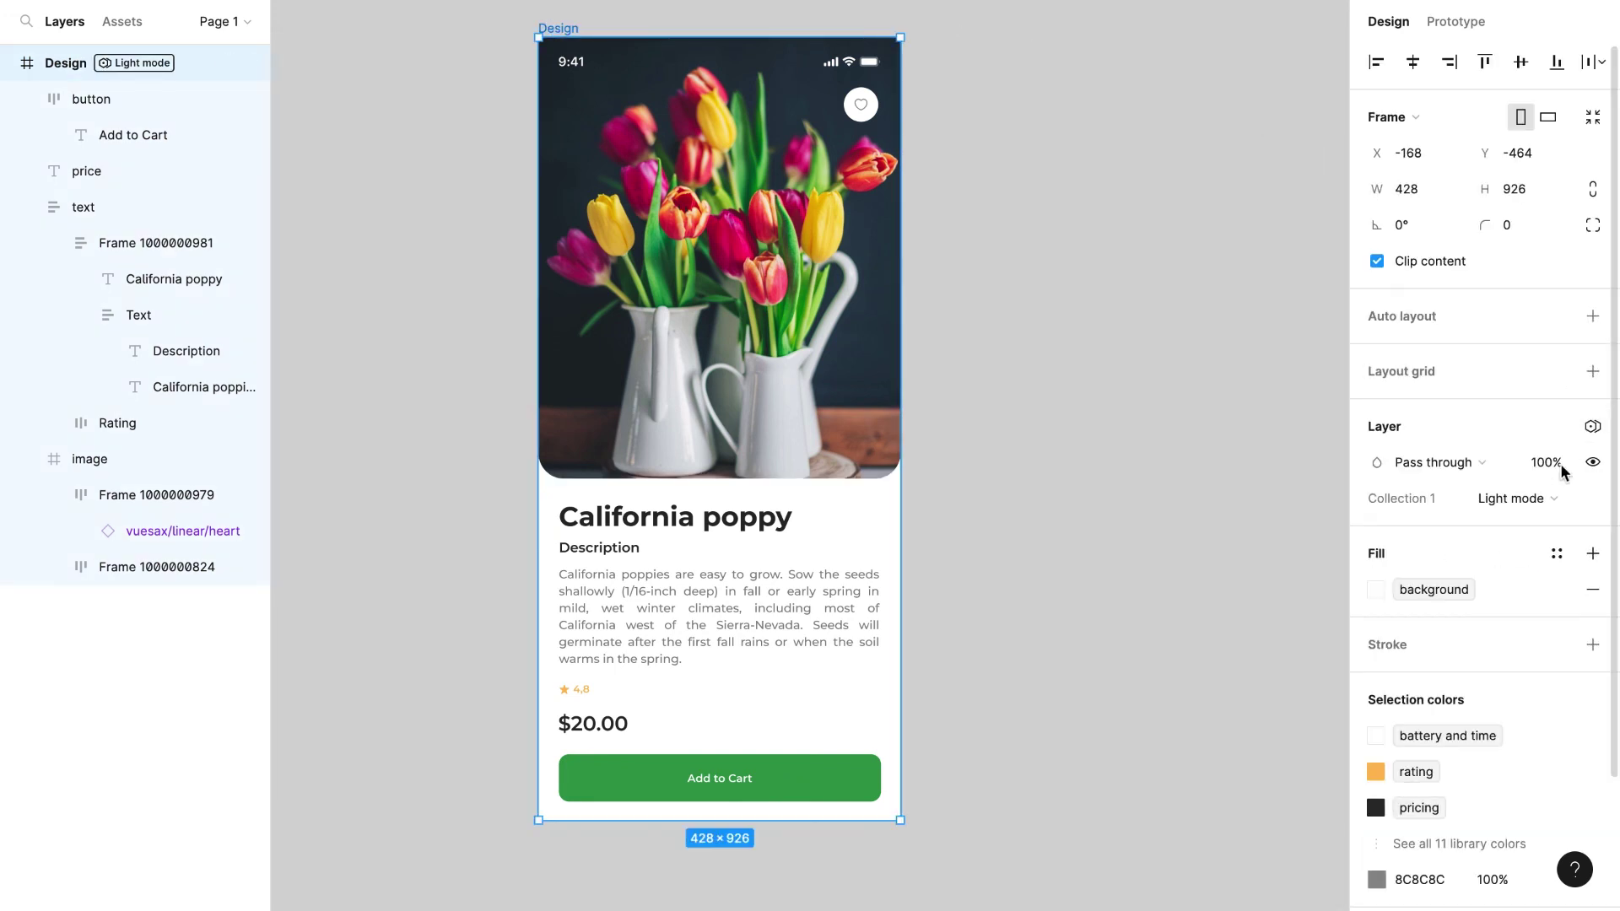
pyautogui.click(1590, 429)
pyautogui.moveTo(1519, 497)
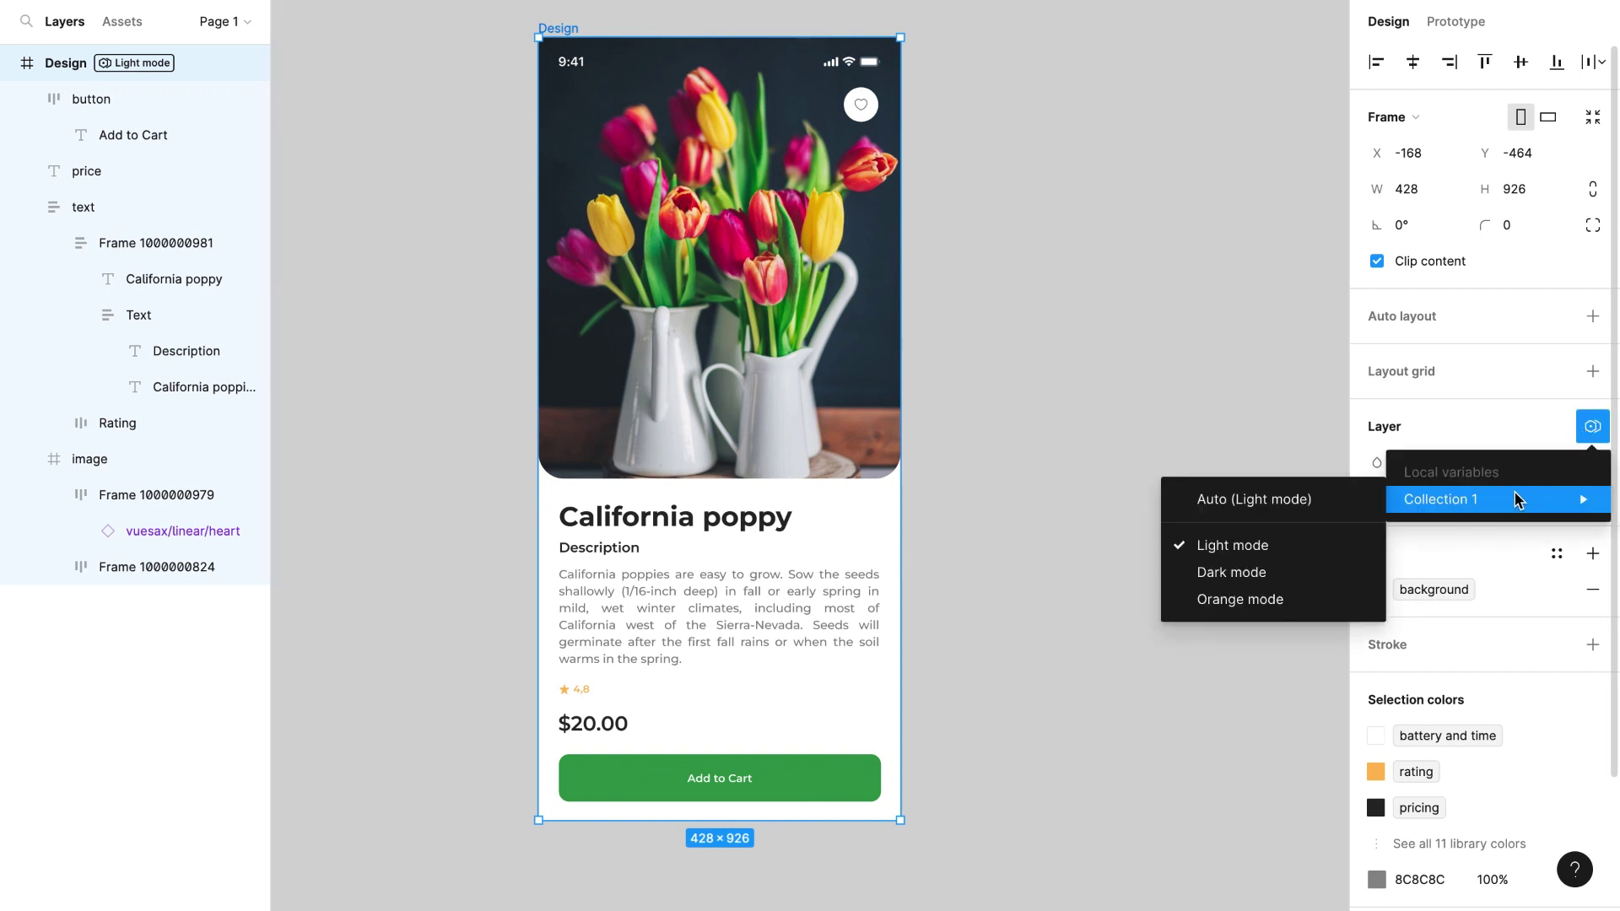
pyautogui.click(1260, 573)
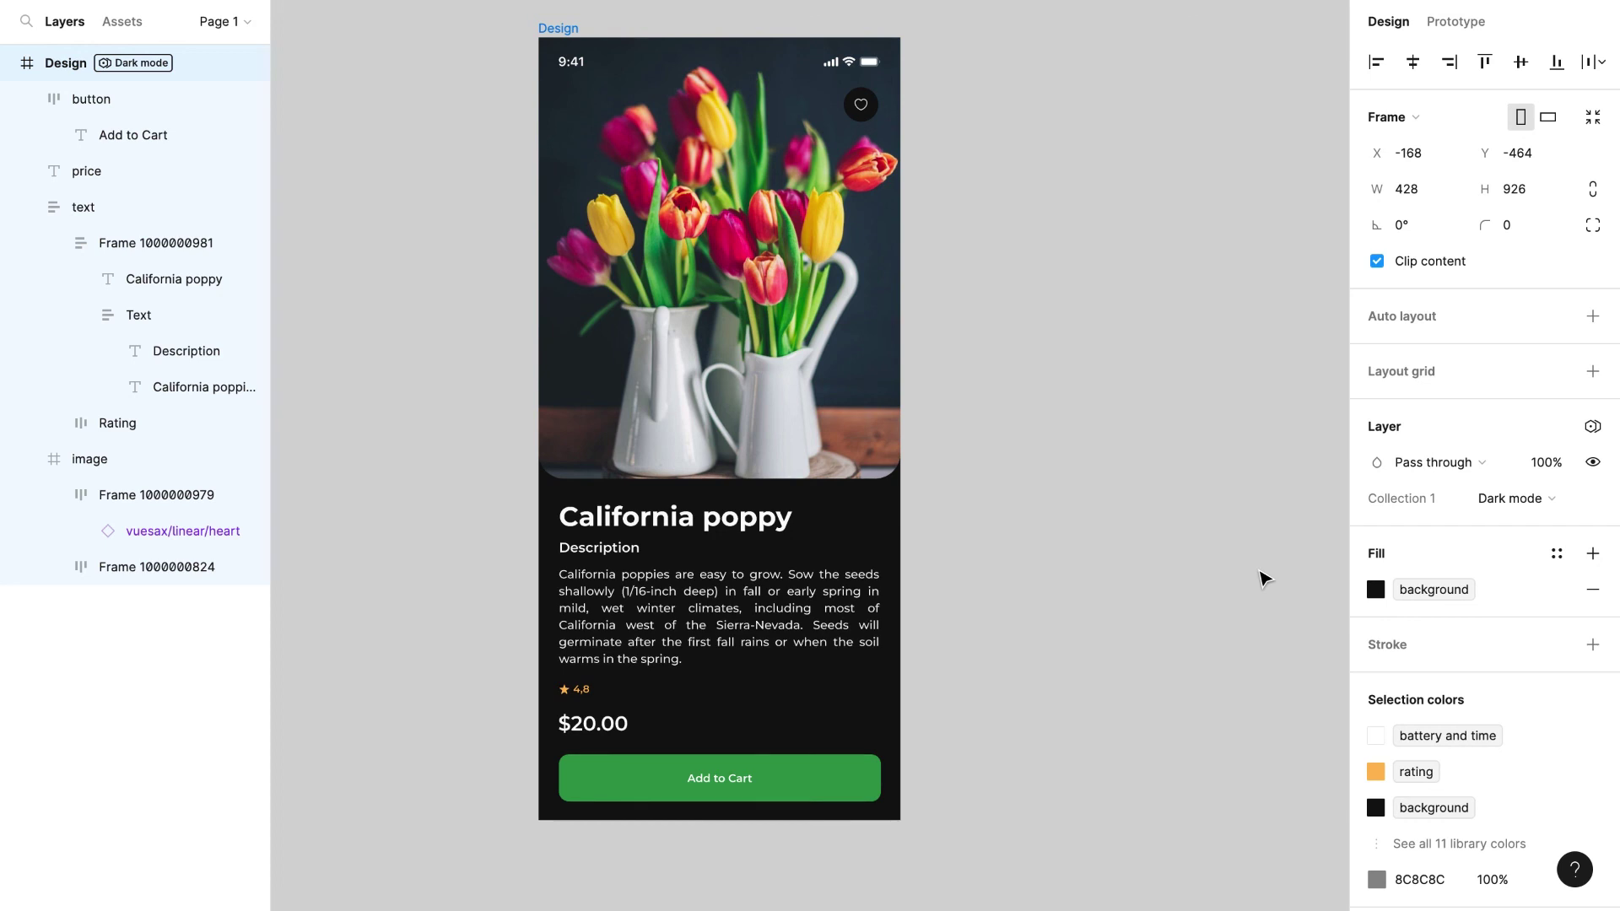
pyautogui.click(1527, 498)
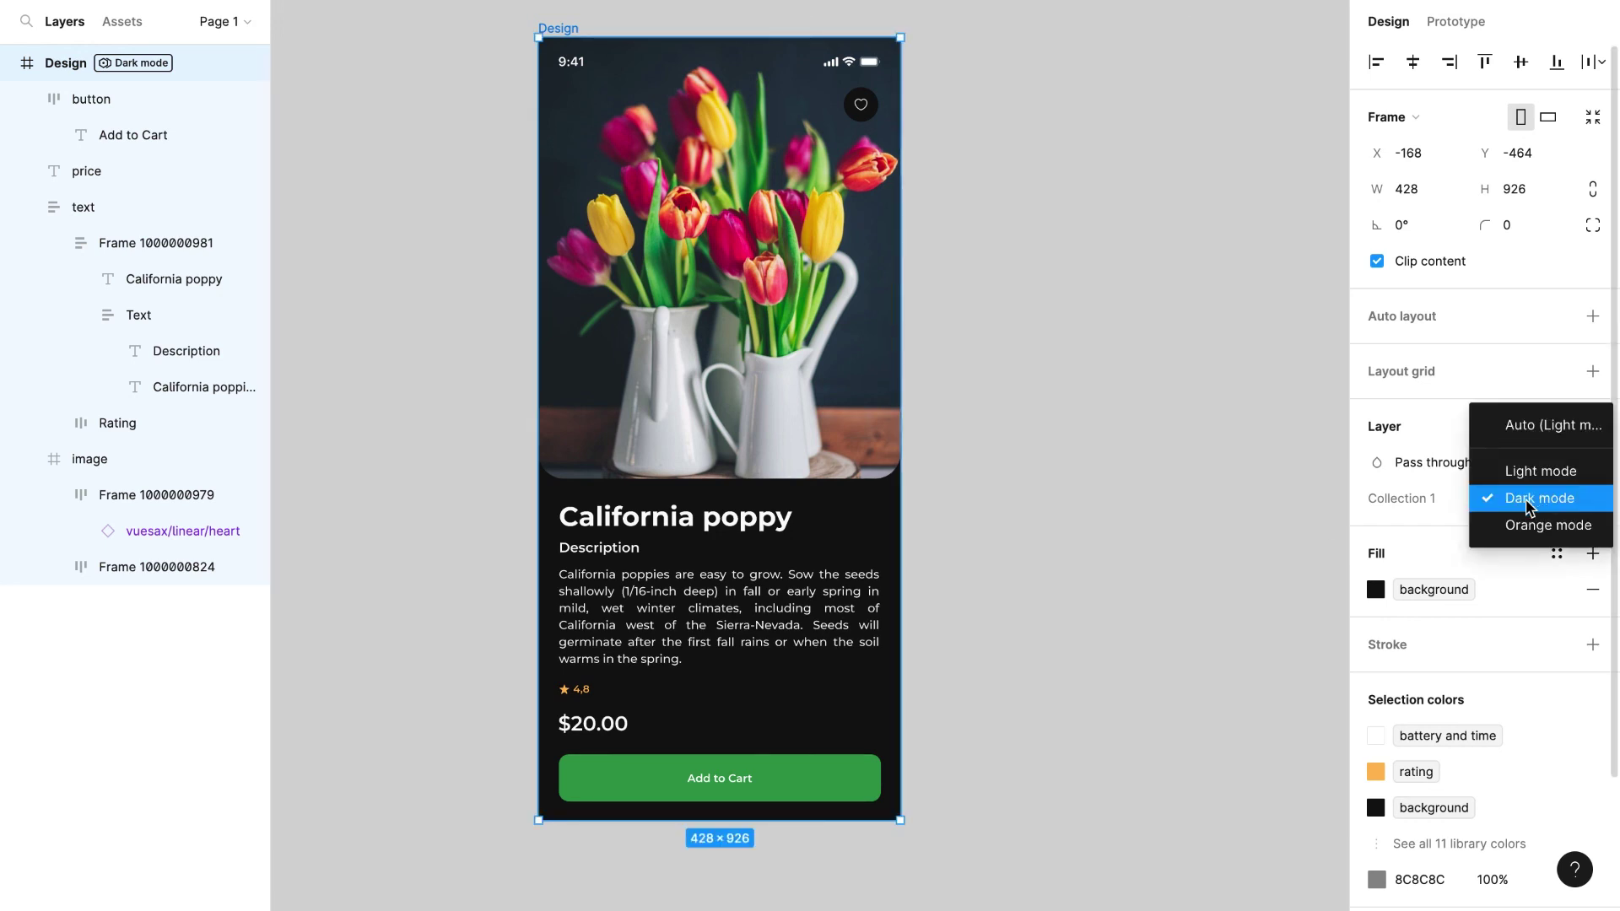
pyautogui.click(1516, 532)
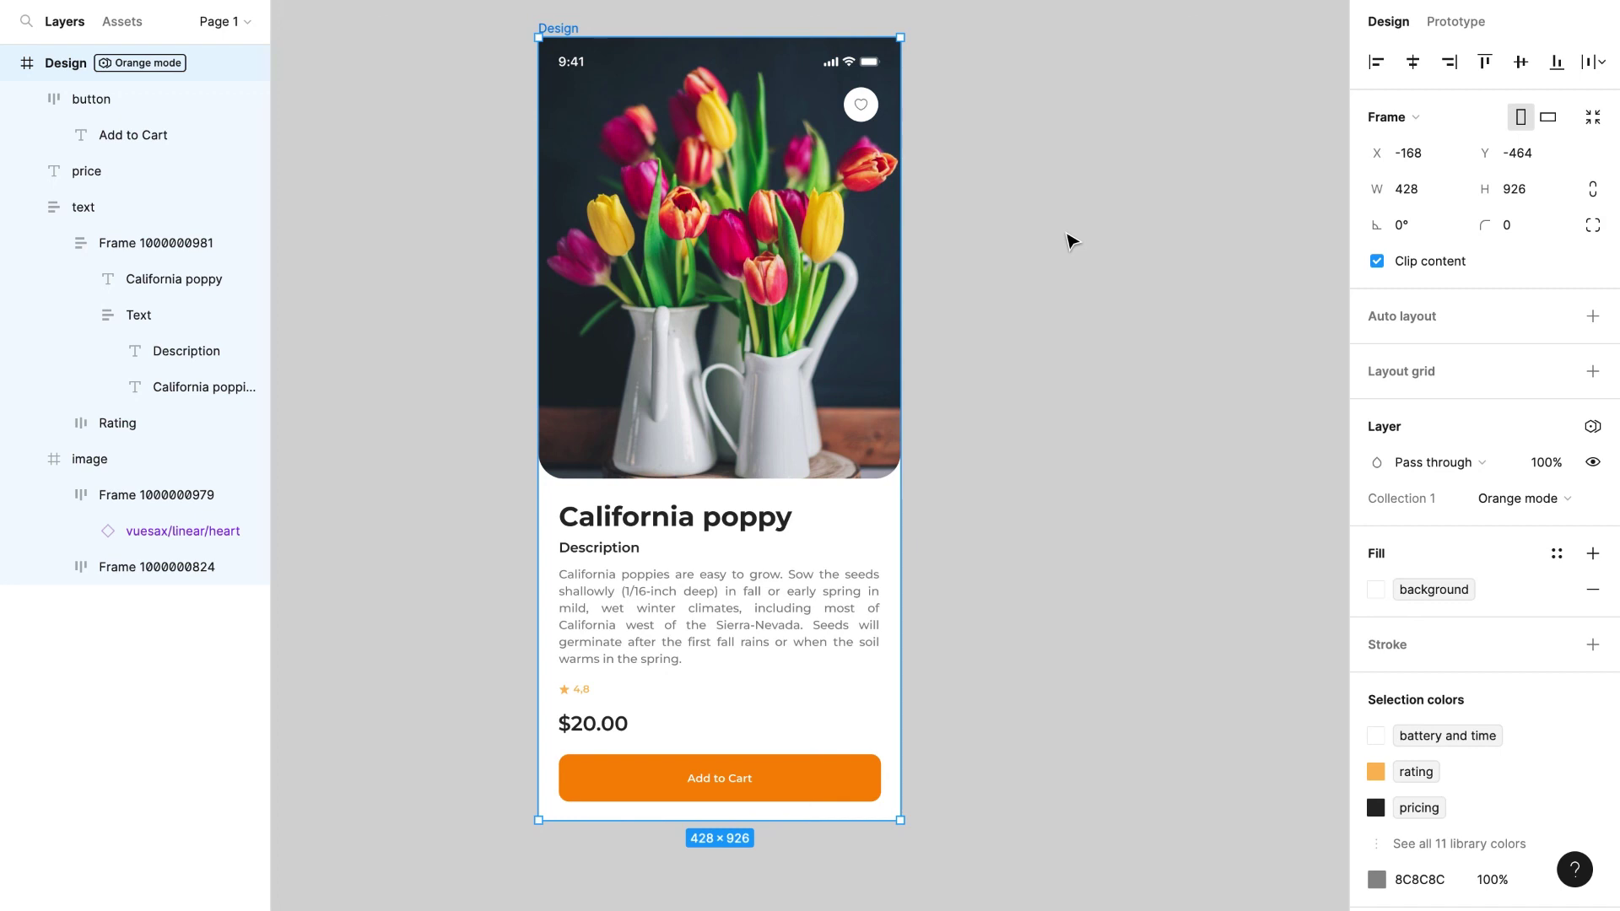
pyautogui.click(1164, 233)
# Step: Review the Collection 1 variables and the variable types available for creation, and close the local variables
pyautogui.click(1593, 164)
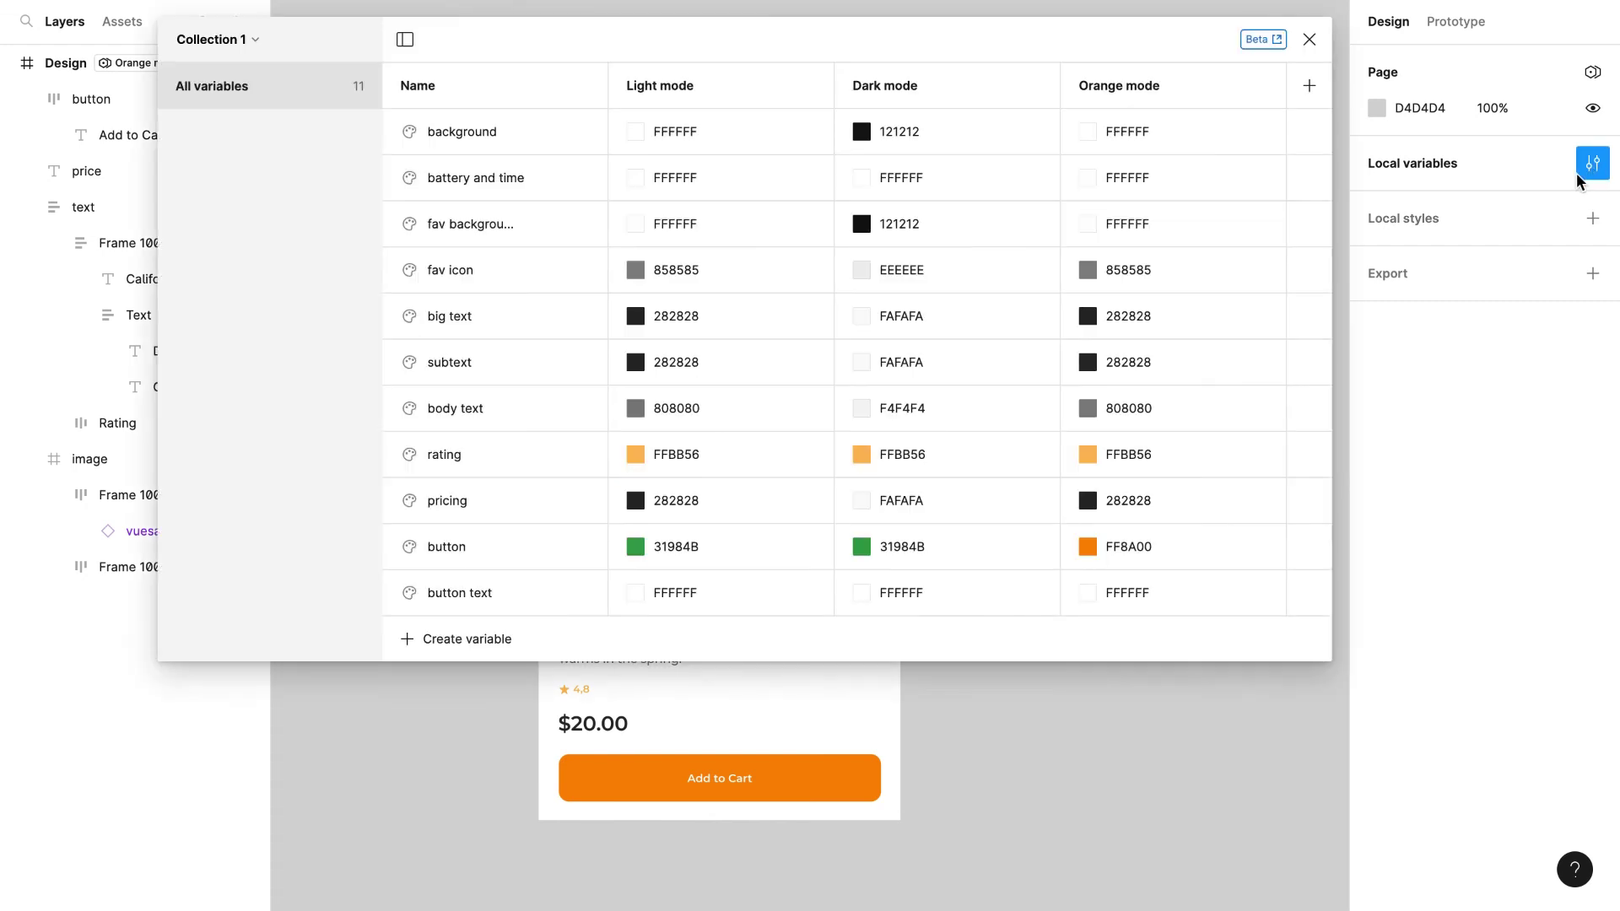
pyautogui.click(1307, 39)
pyautogui.click(1468, 160)
pyautogui.click(455, 640)
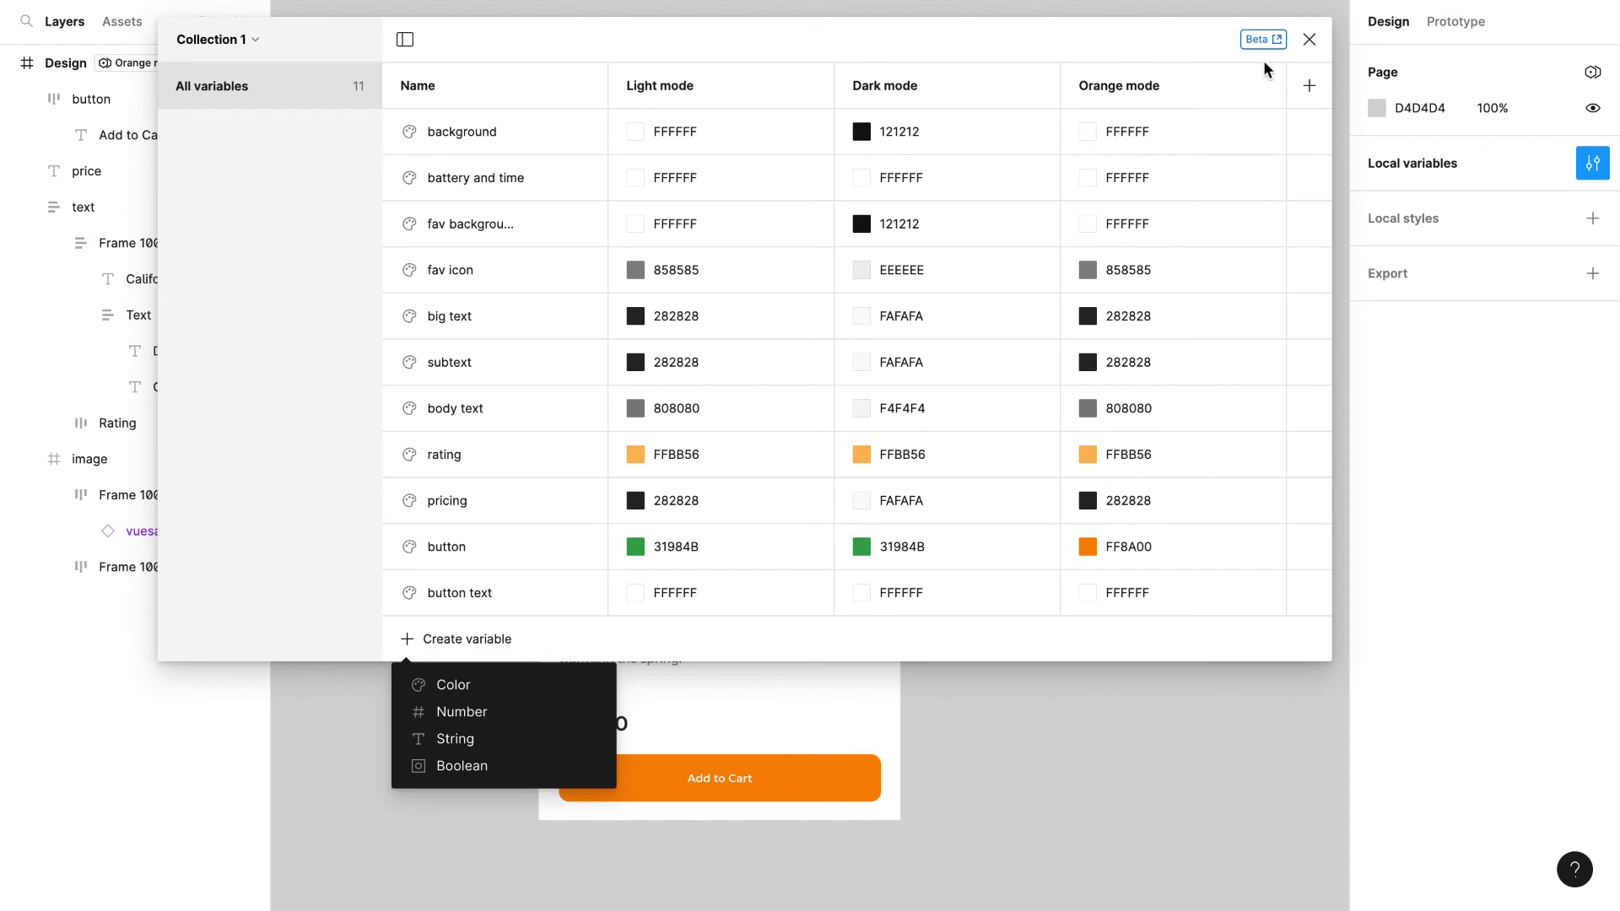
pyautogui.click(1310, 40)
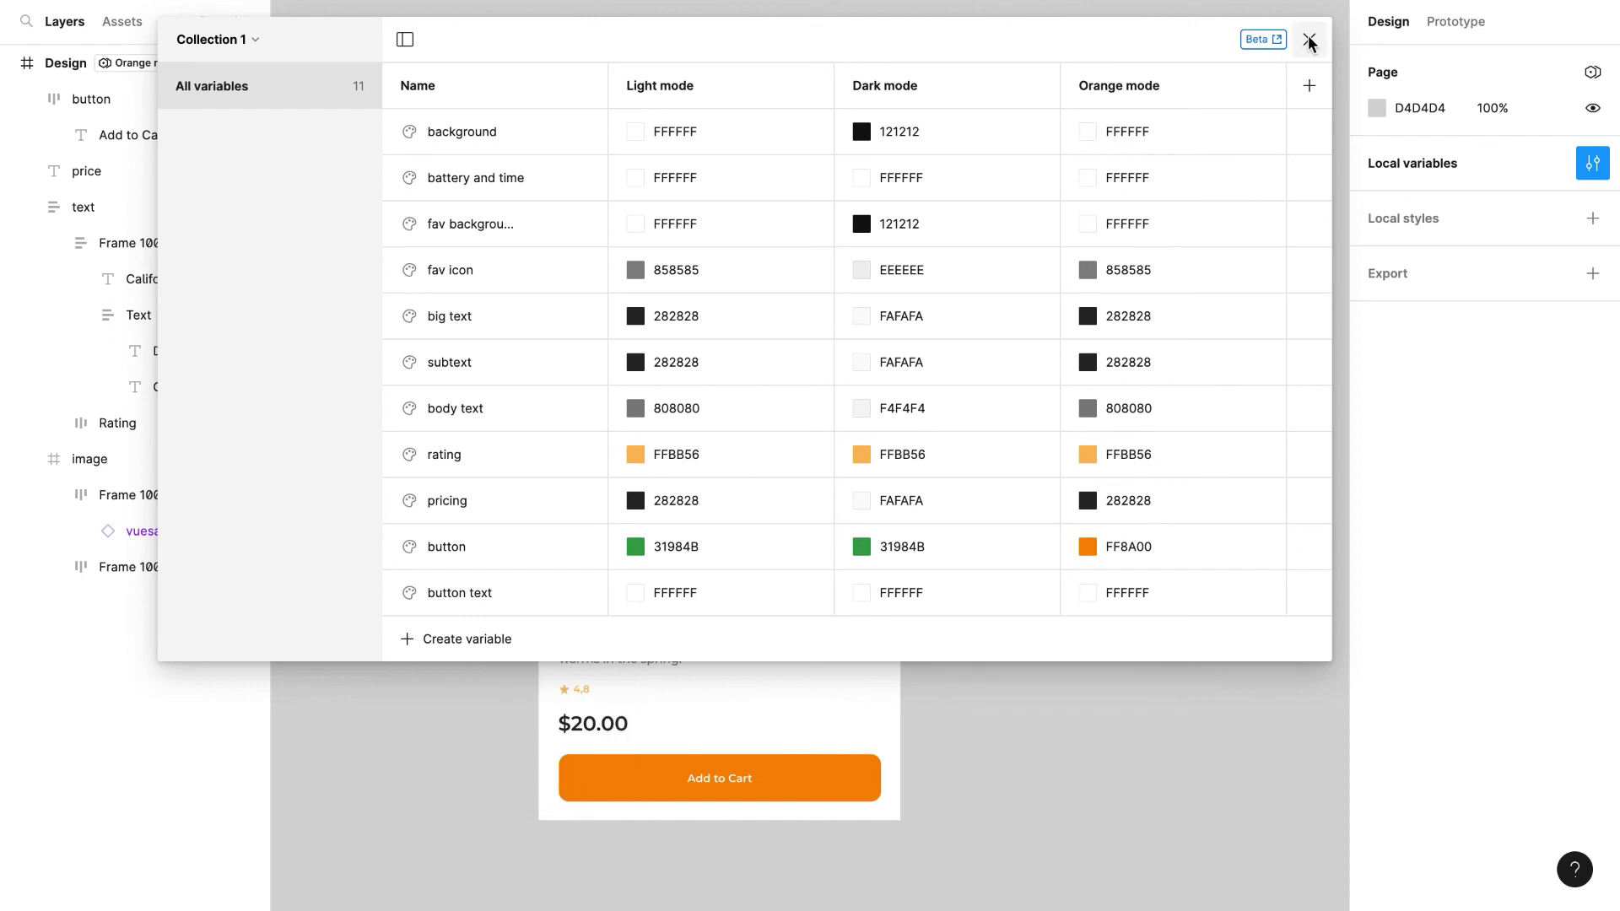
pyautogui.click(1309, 40)
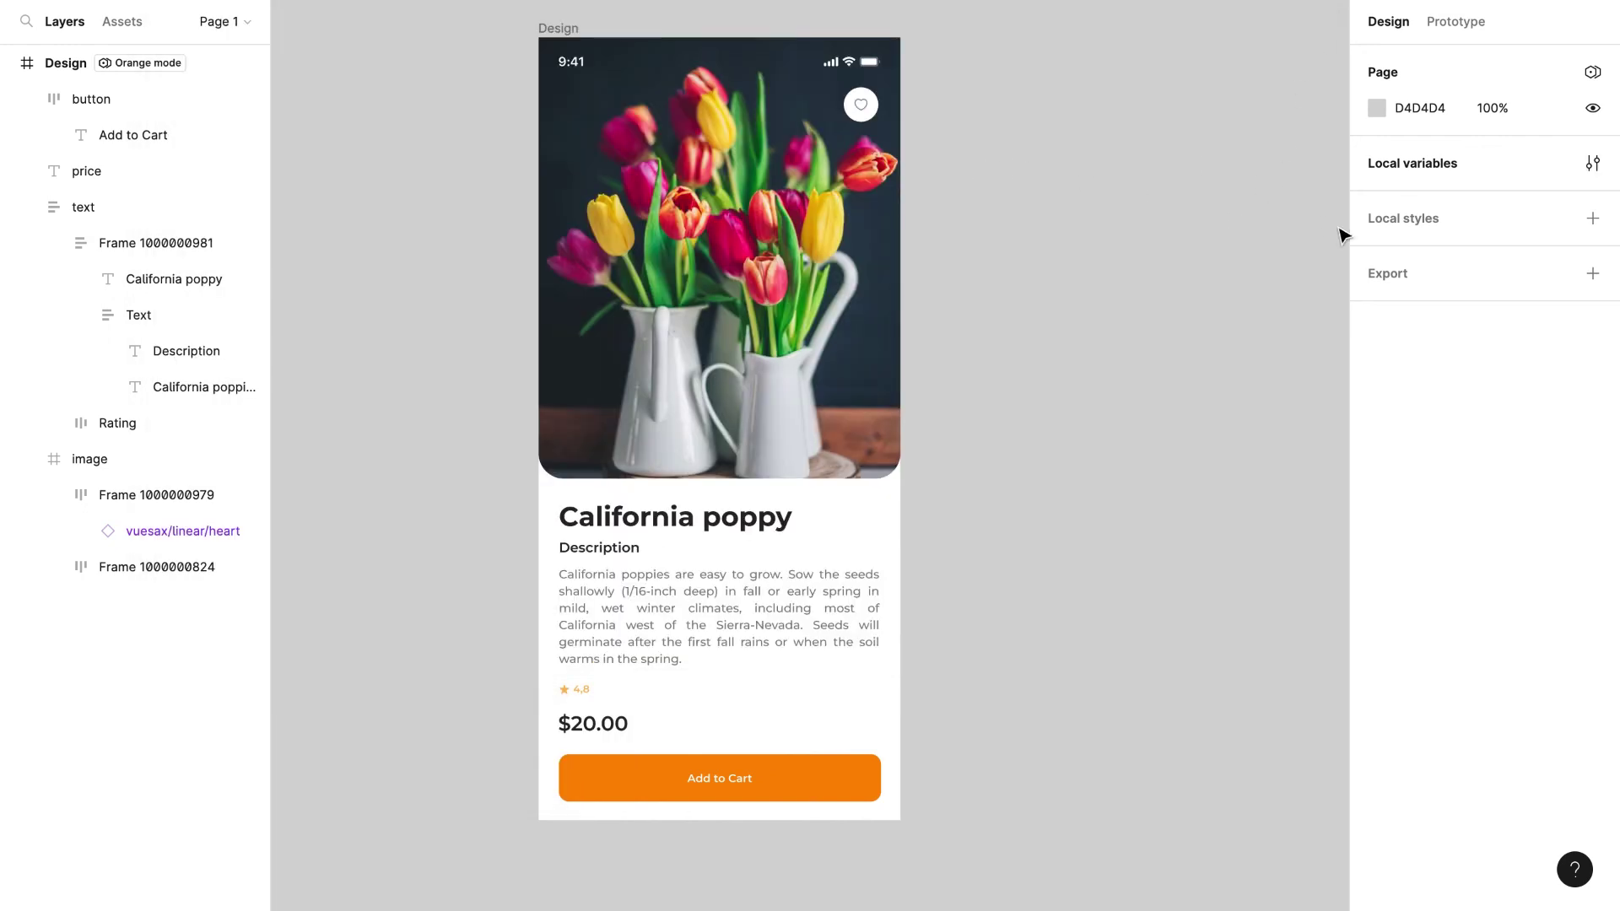